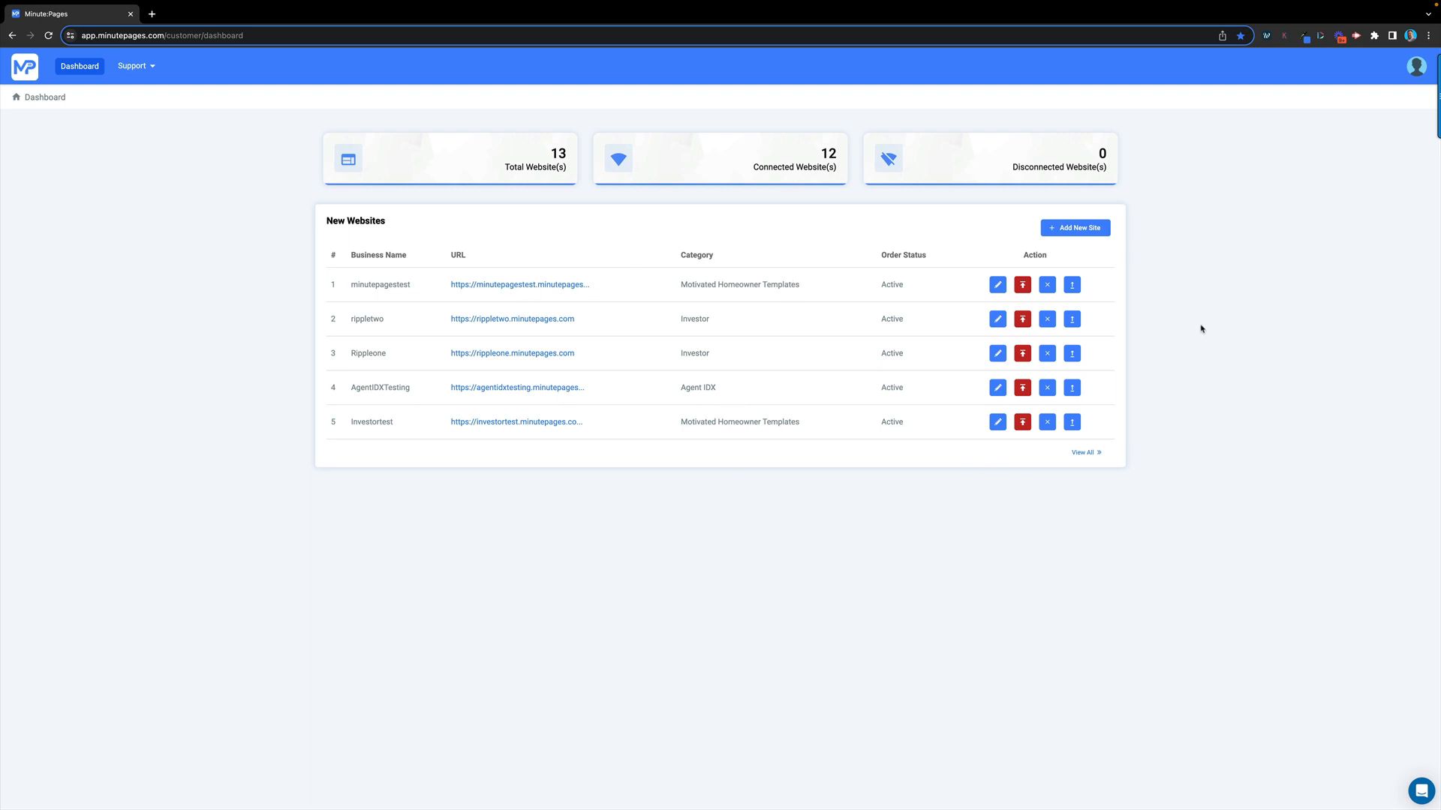
Open Customize Business Info for the minutepagestest website from its Manage Website page
{"action": "left_click", "coordinate": [998, 286]}
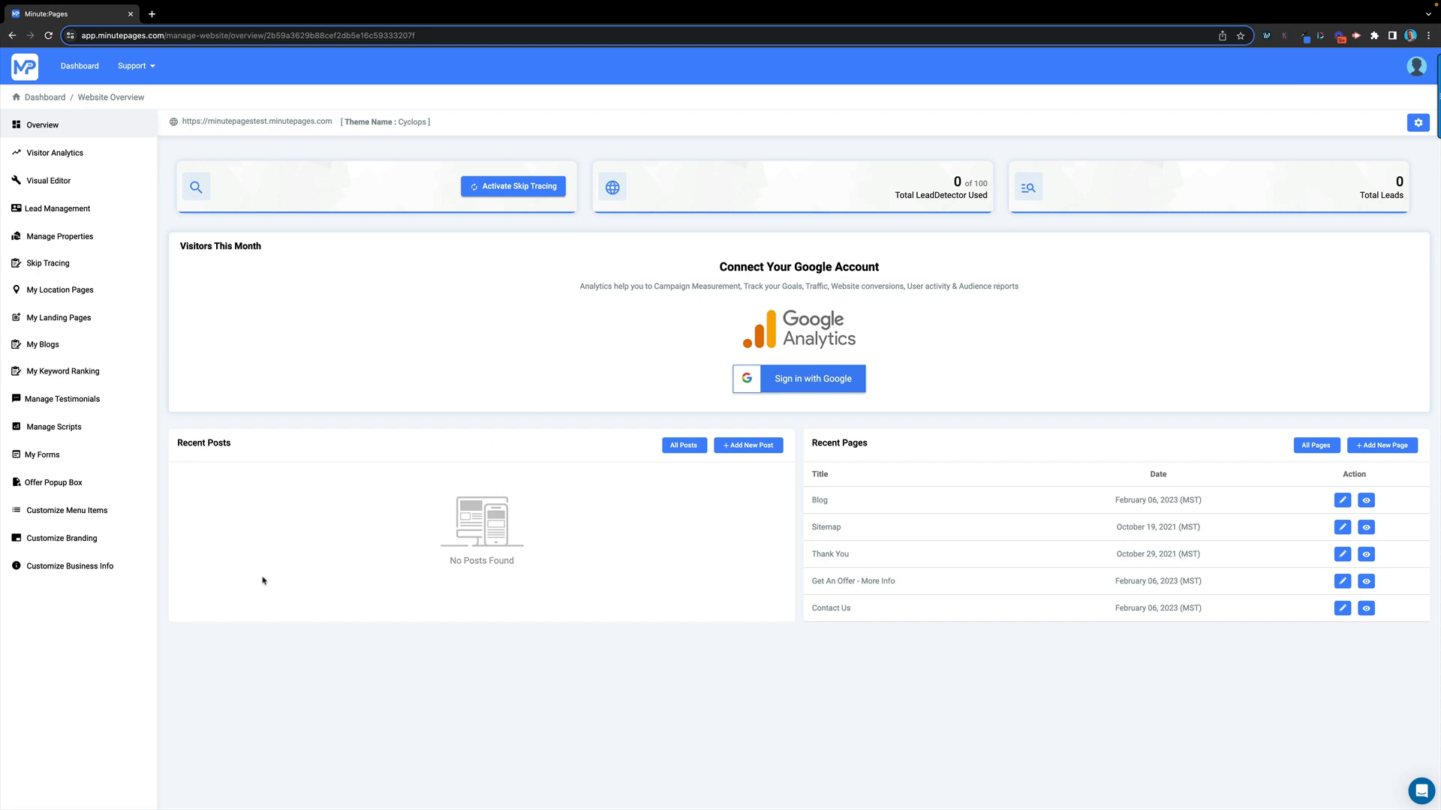
{"action": "left_click", "coordinate": [72, 572]}
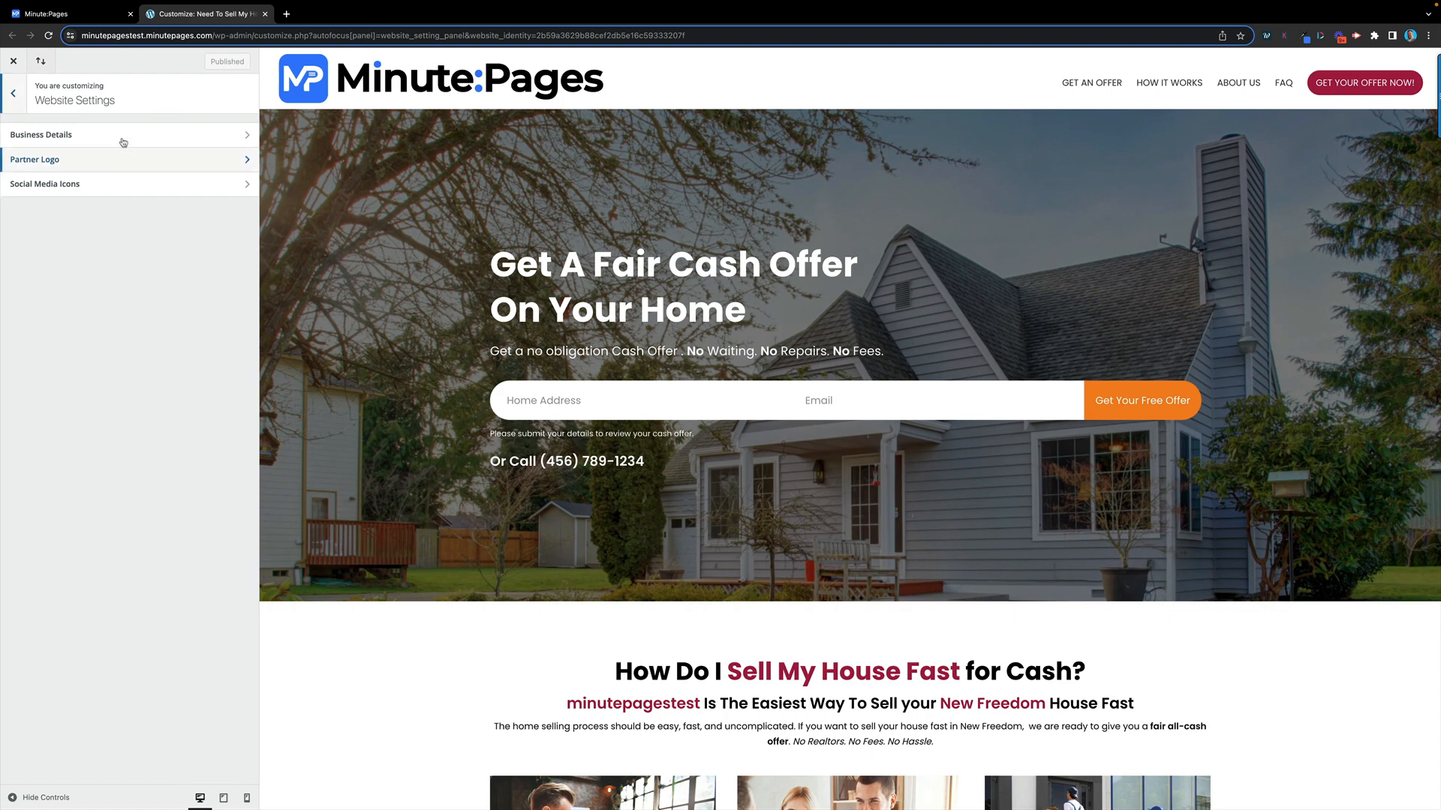
In Business Details, rename the business to 'Minute Pages' and enable the phone number in the menu
{"action": "left_click", "coordinate": [123, 142]}
{"action": "left_click_drag", "start_coordinate": [84, 156], "coordinate": [2, 157]}
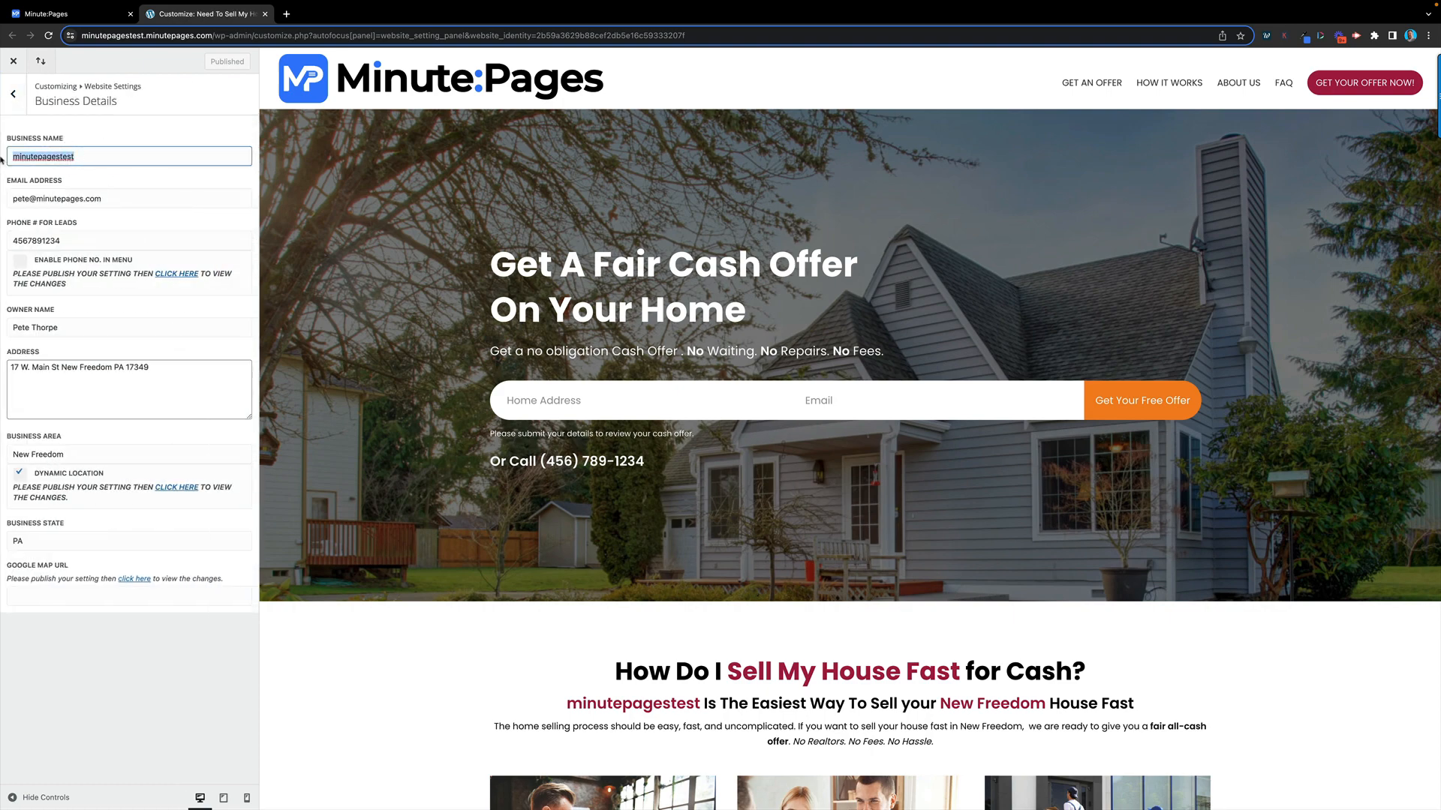
{"action": "type", "text": "Minute Pages"}
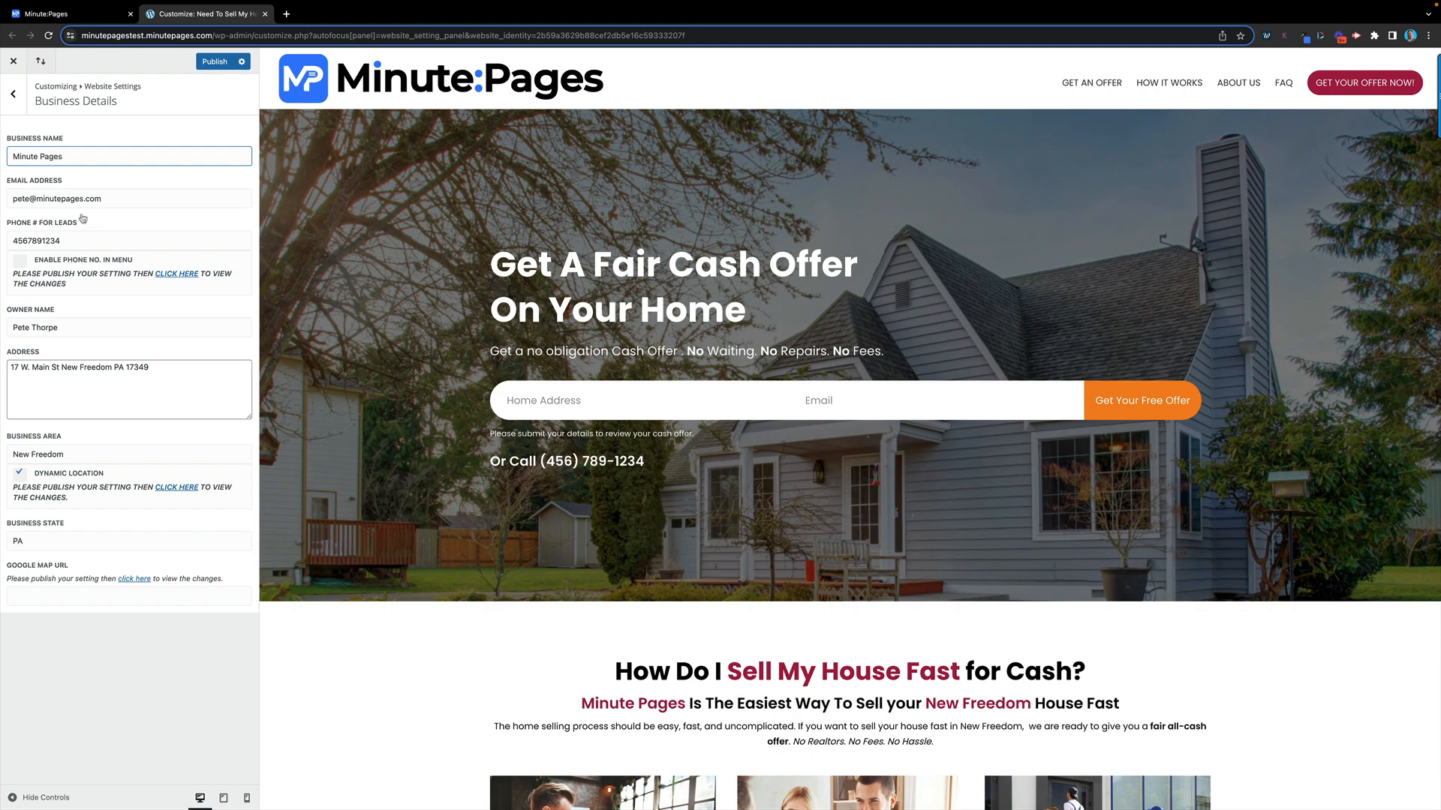
{"action": "left_click", "coordinate": [116, 199]}
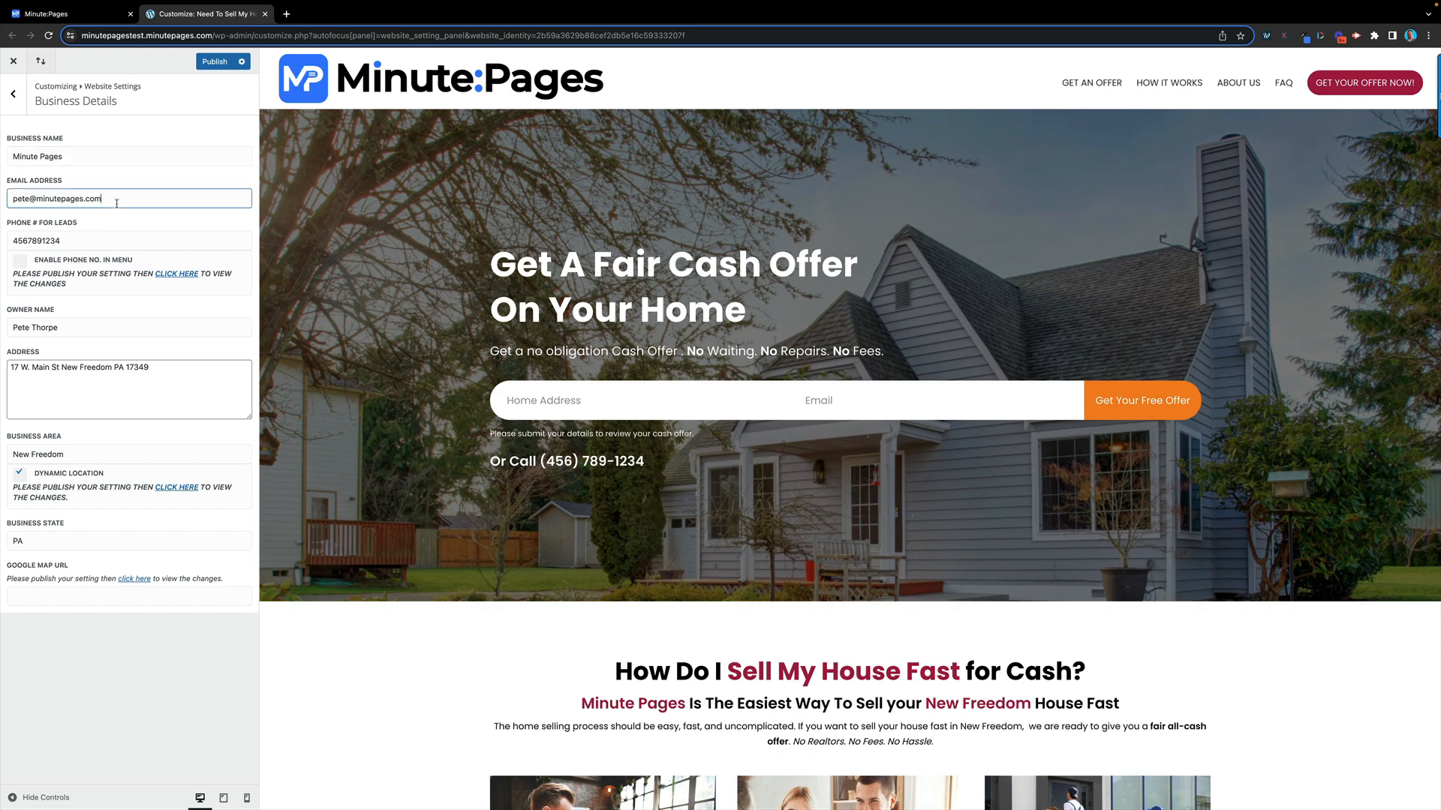
{"action": "left_click", "coordinate": [79, 241]}
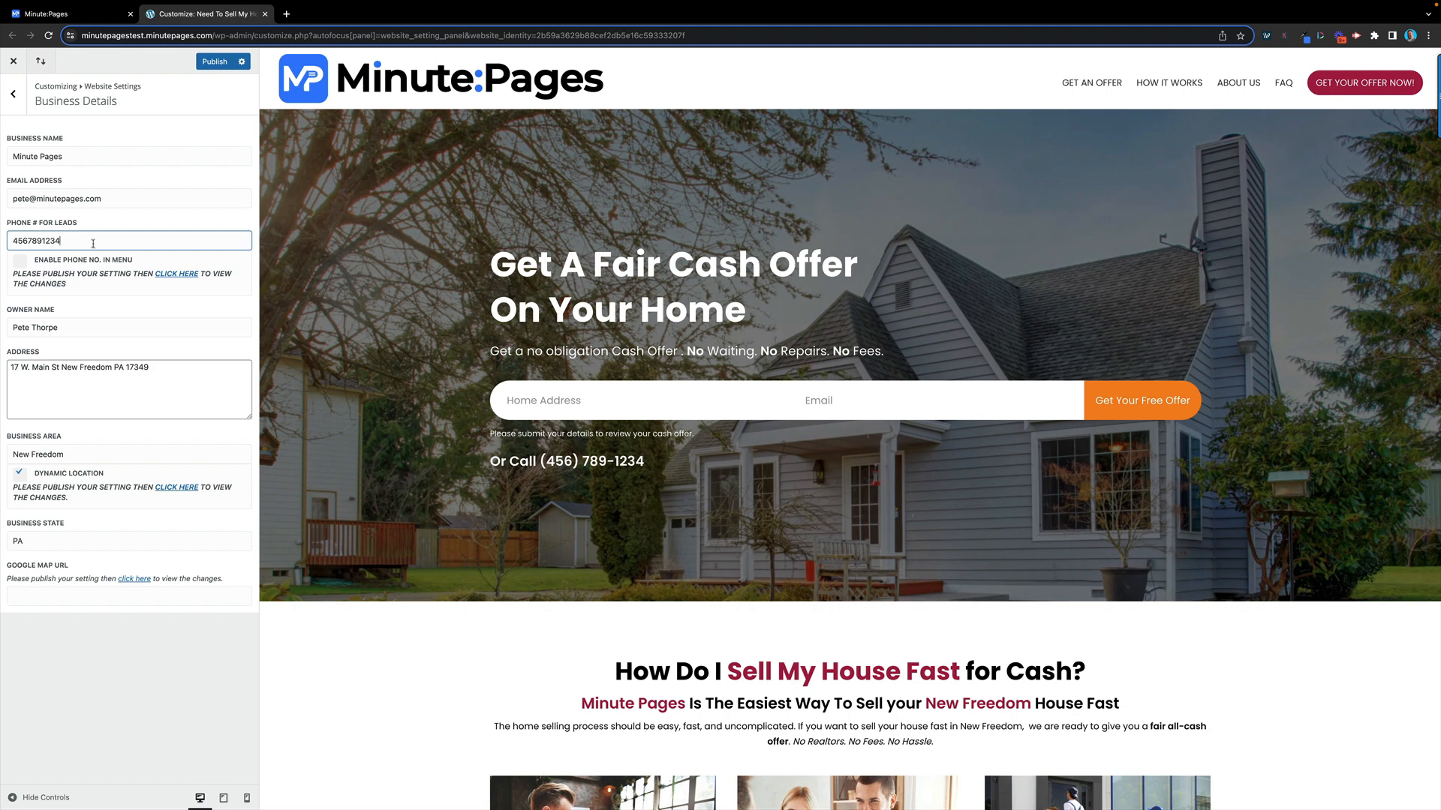
{"action": "left_click", "coordinate": [20, 262]}
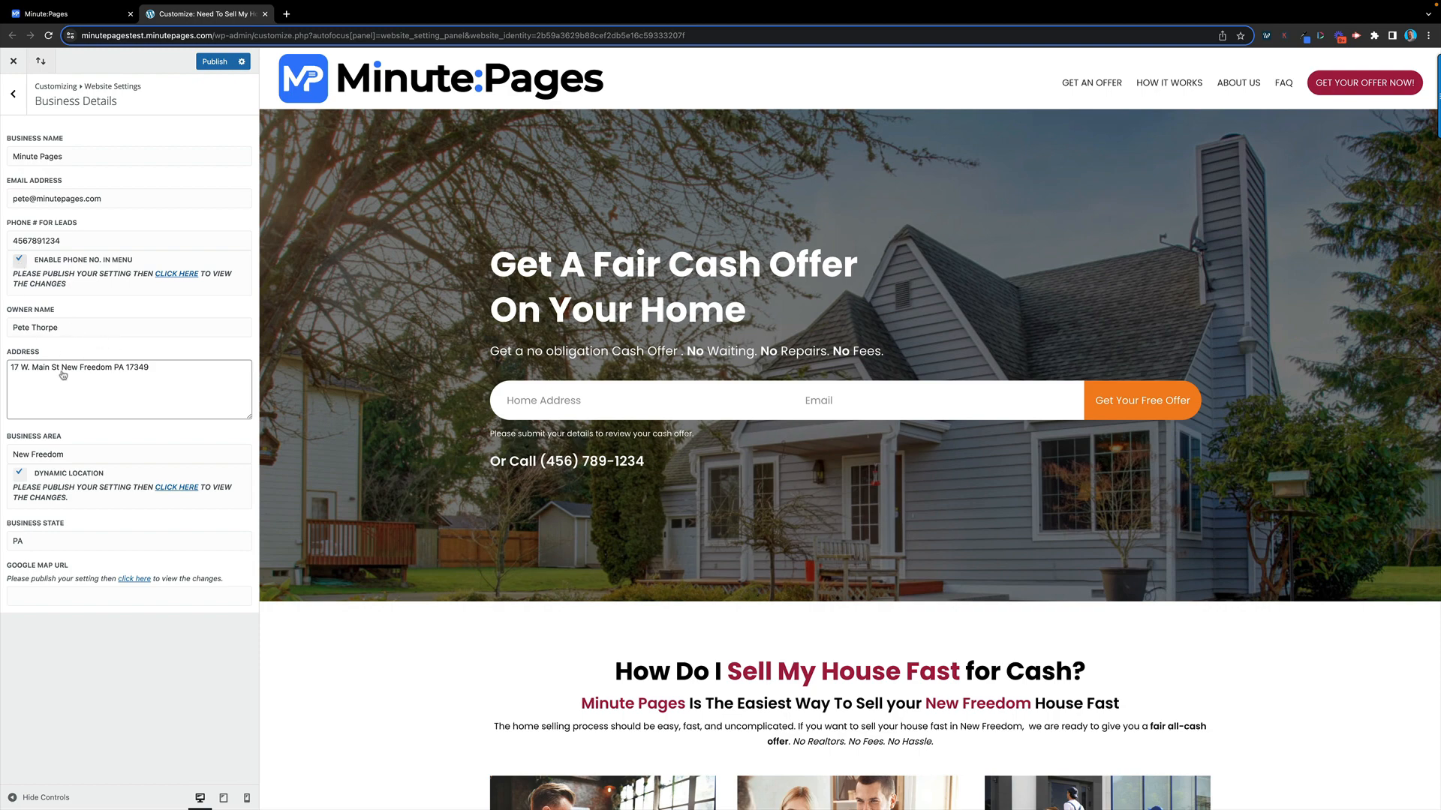
Select the existing business area 'New Freedom' and business state 'PA' values
{"action": "left_click", "coordinate": [171, 370]}
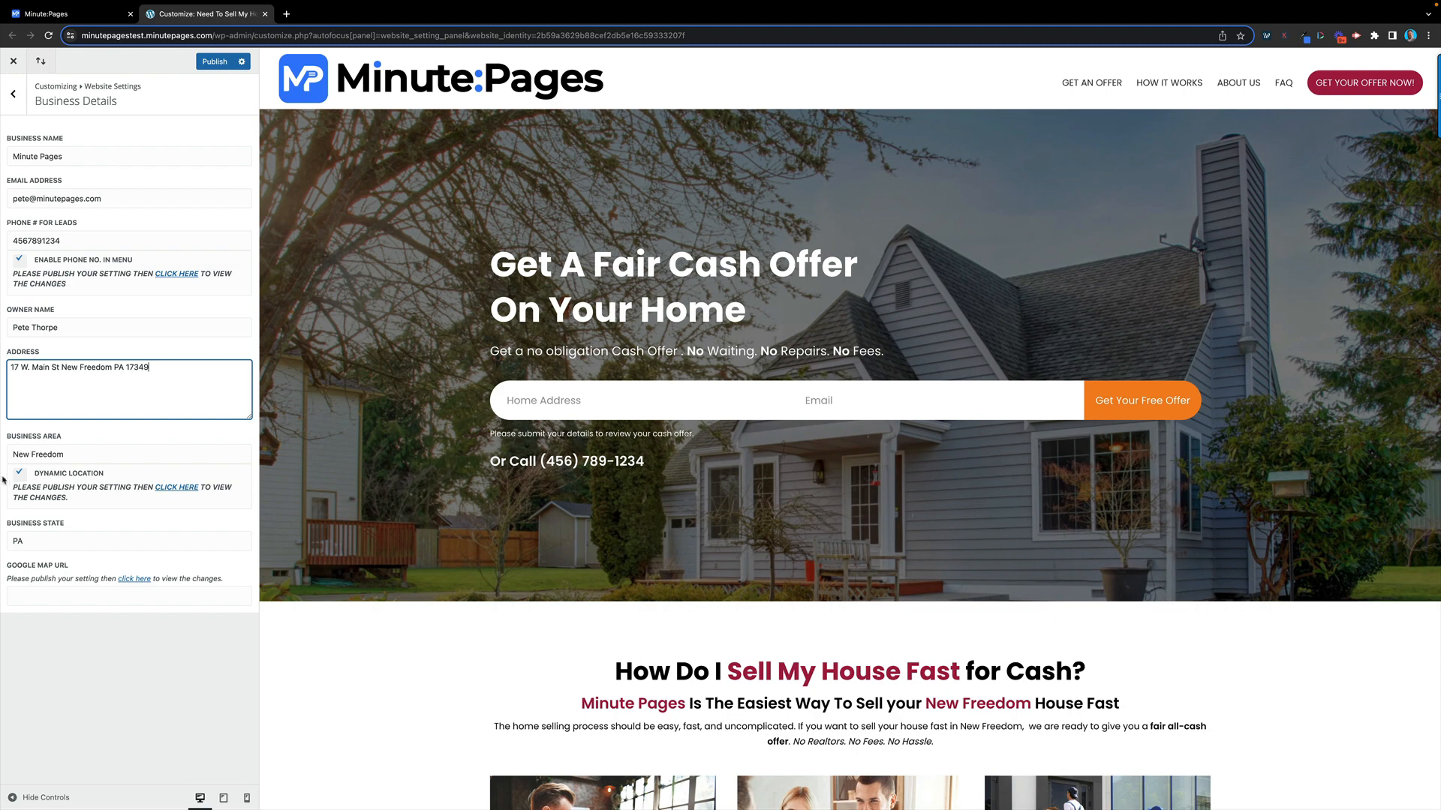
{"action": "left_click_drag", "start_coordinate": [78, 459], "coordinate": [2, 457]}
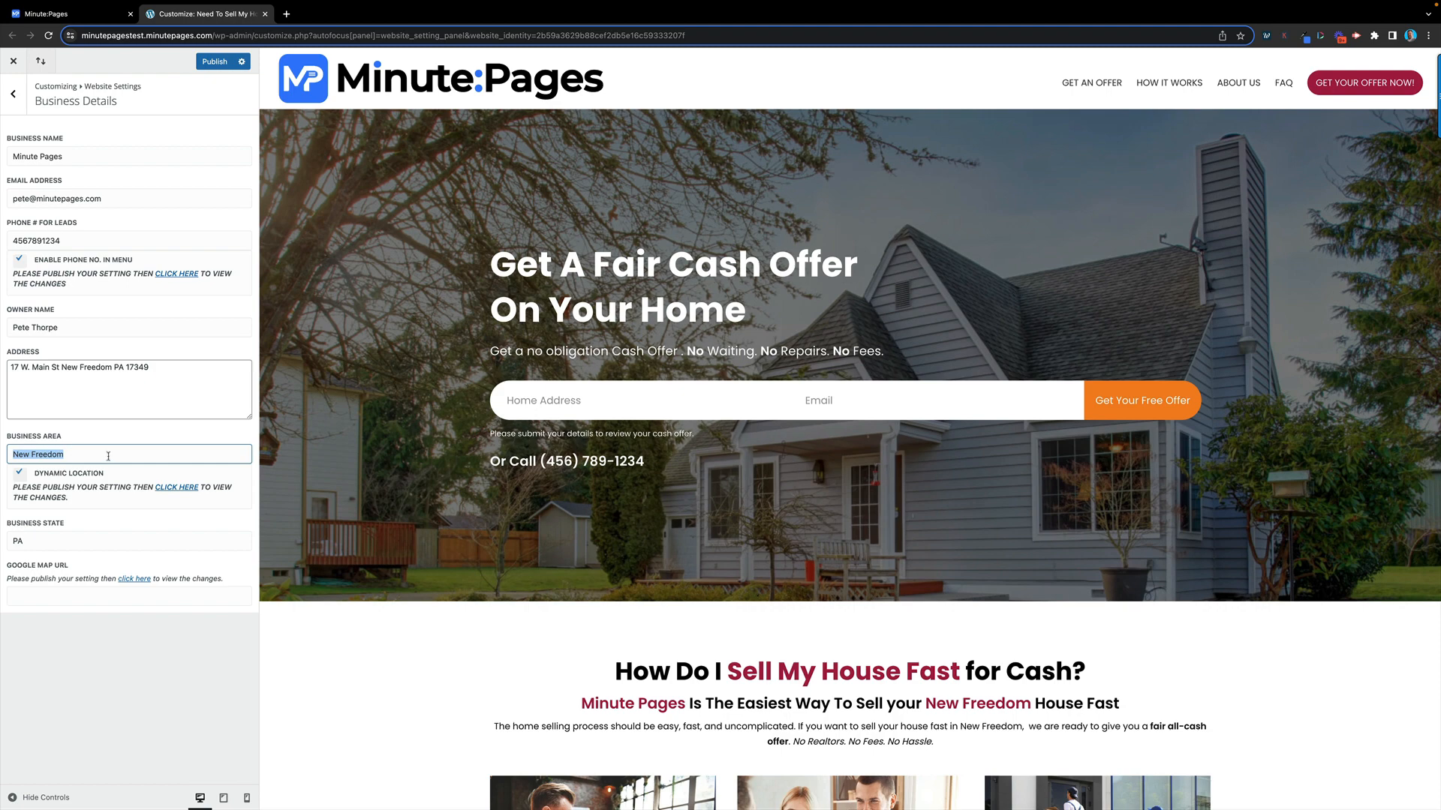
{"action": "left_click", "coordinate": [40, 539]}
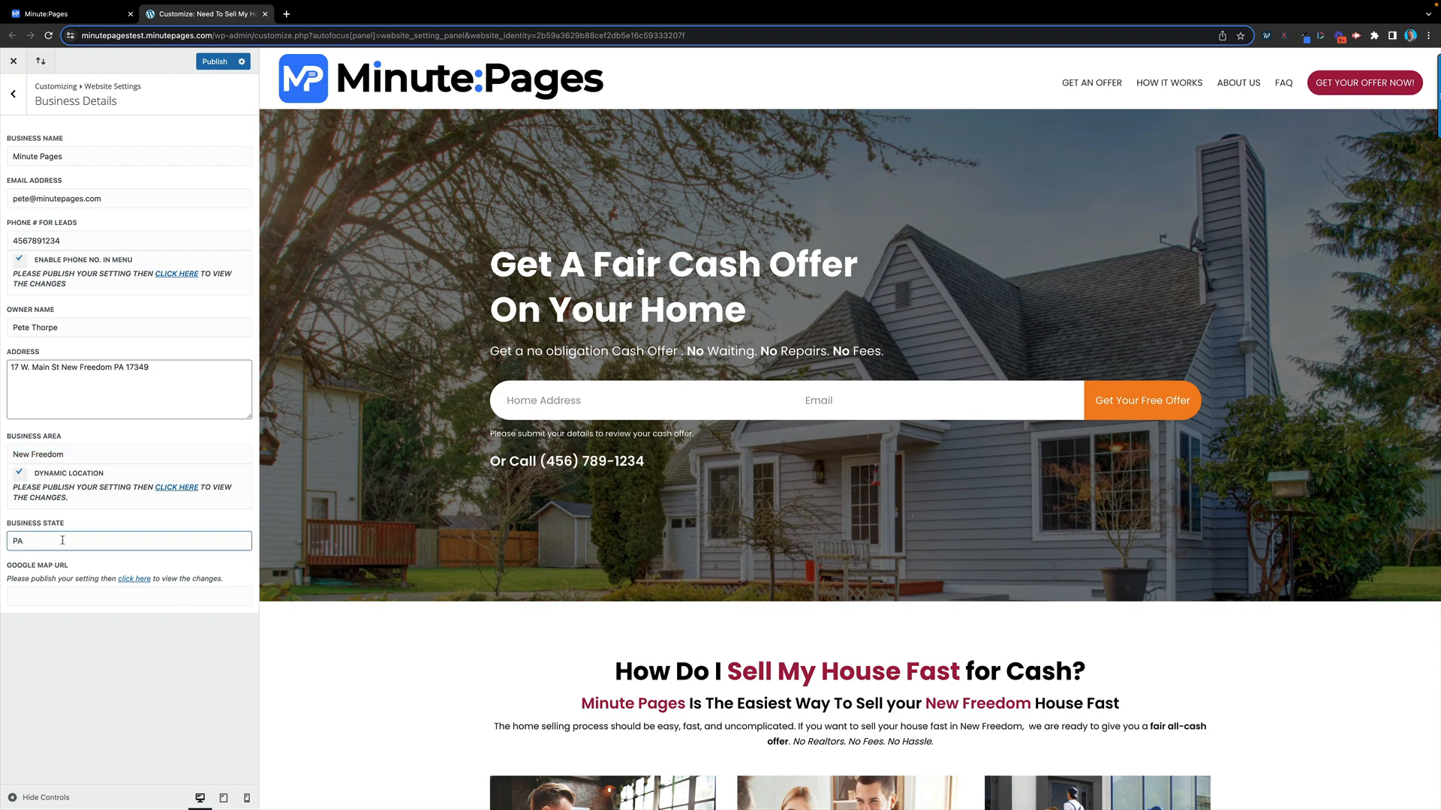
{"action": "left_click_drag", "start_coordinate": [79, 541], "coordinate": [1, 542]}
Empty the Business State and Business Area fields so the preview shows {Business Area}
{"action": "scroll", "coordinate": [813, 611], "scroll_direction": "down", "scroll_amount": 5}
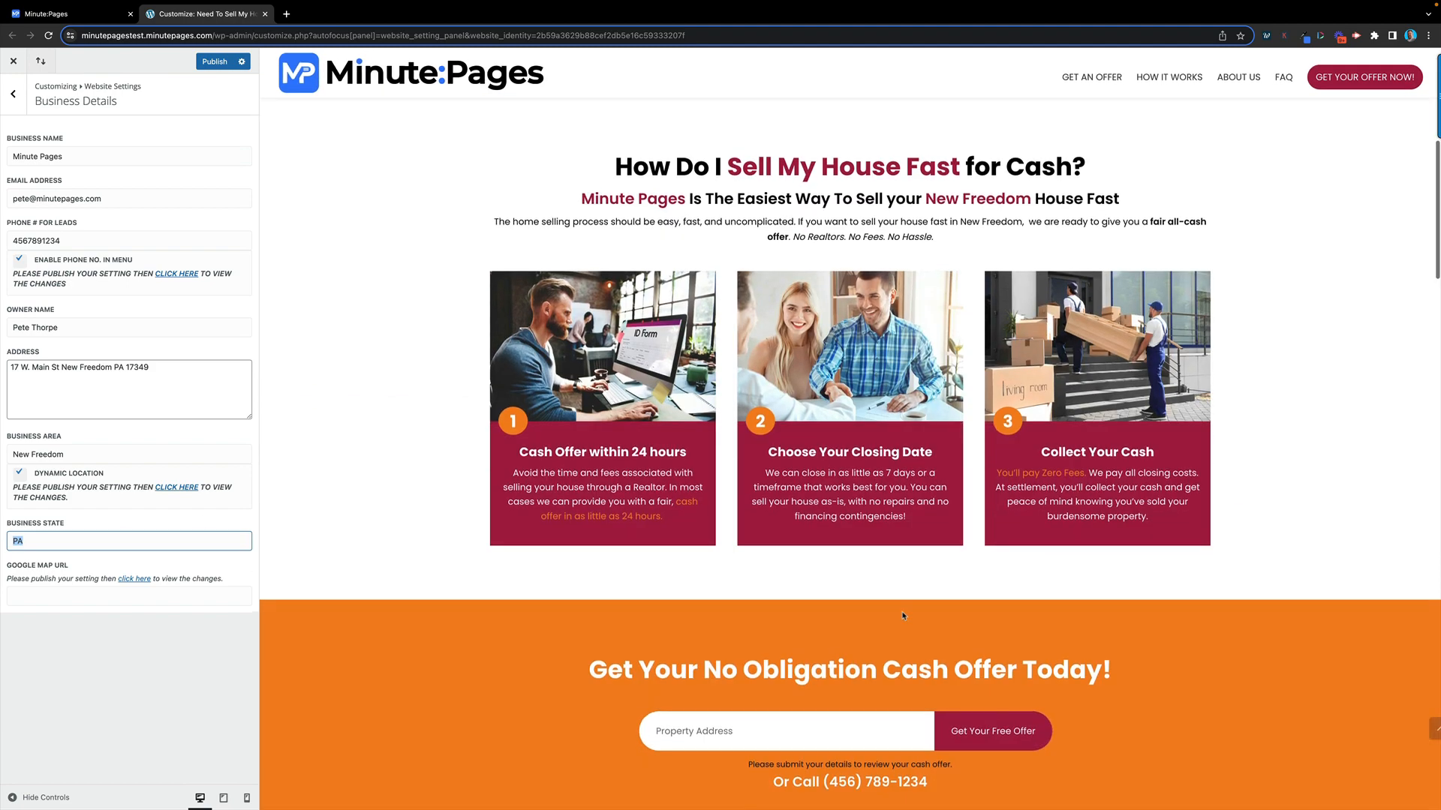
{"action": "scroll", "coordinate": [903, 615], "scroll_direction": "down", "scroll_amount": 3}
{"action": "scroll", "coordinate": [903, 616], "scroll_direction": "down", "scroll_amount": 4}
{"action": "scroll", "coordinate": [903, 617], "scroll_direction": "up", "scroll_amount": 4}
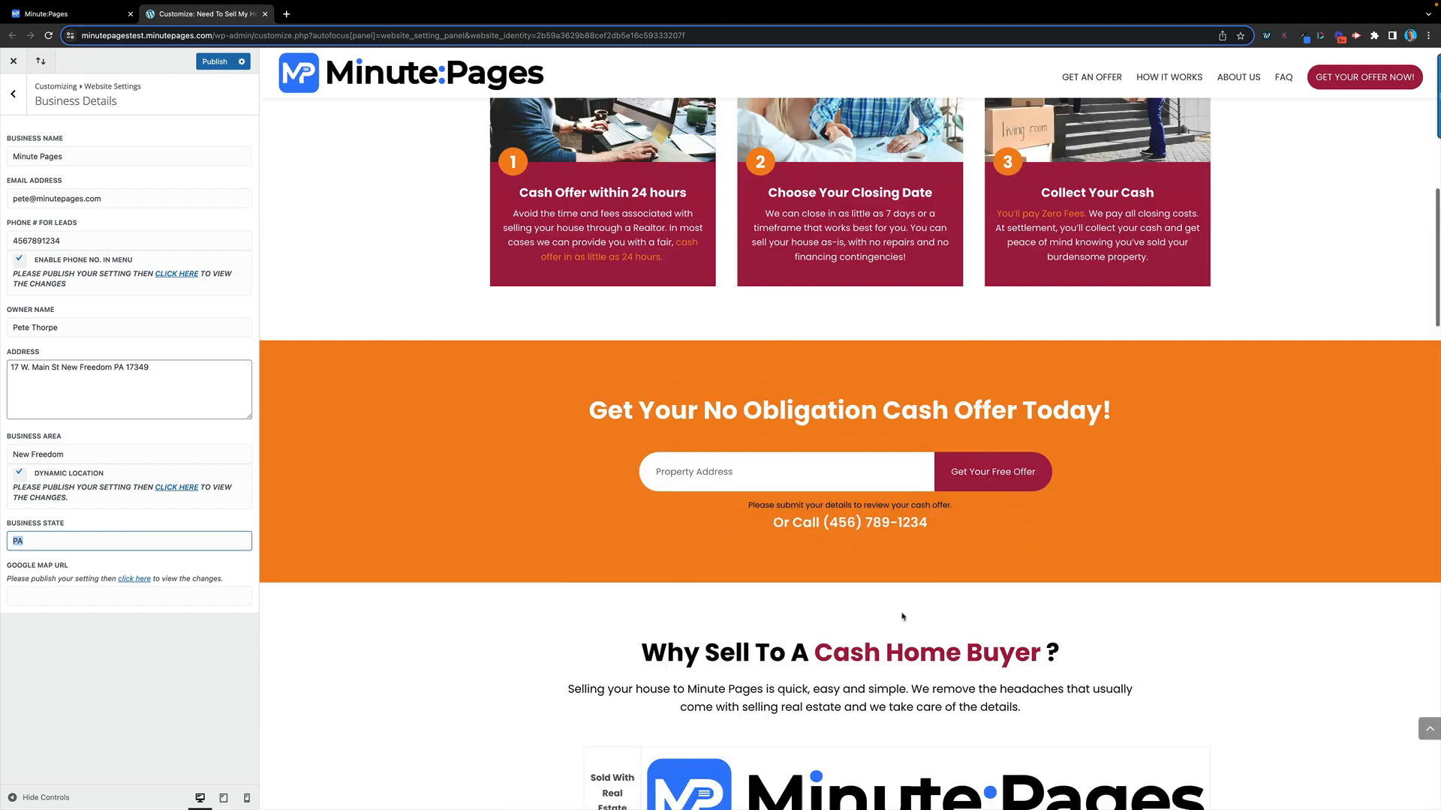
{"action": "scroll", "coordinate": [903, 616], "scroll_direction": "up", "scroll_amount": 5}
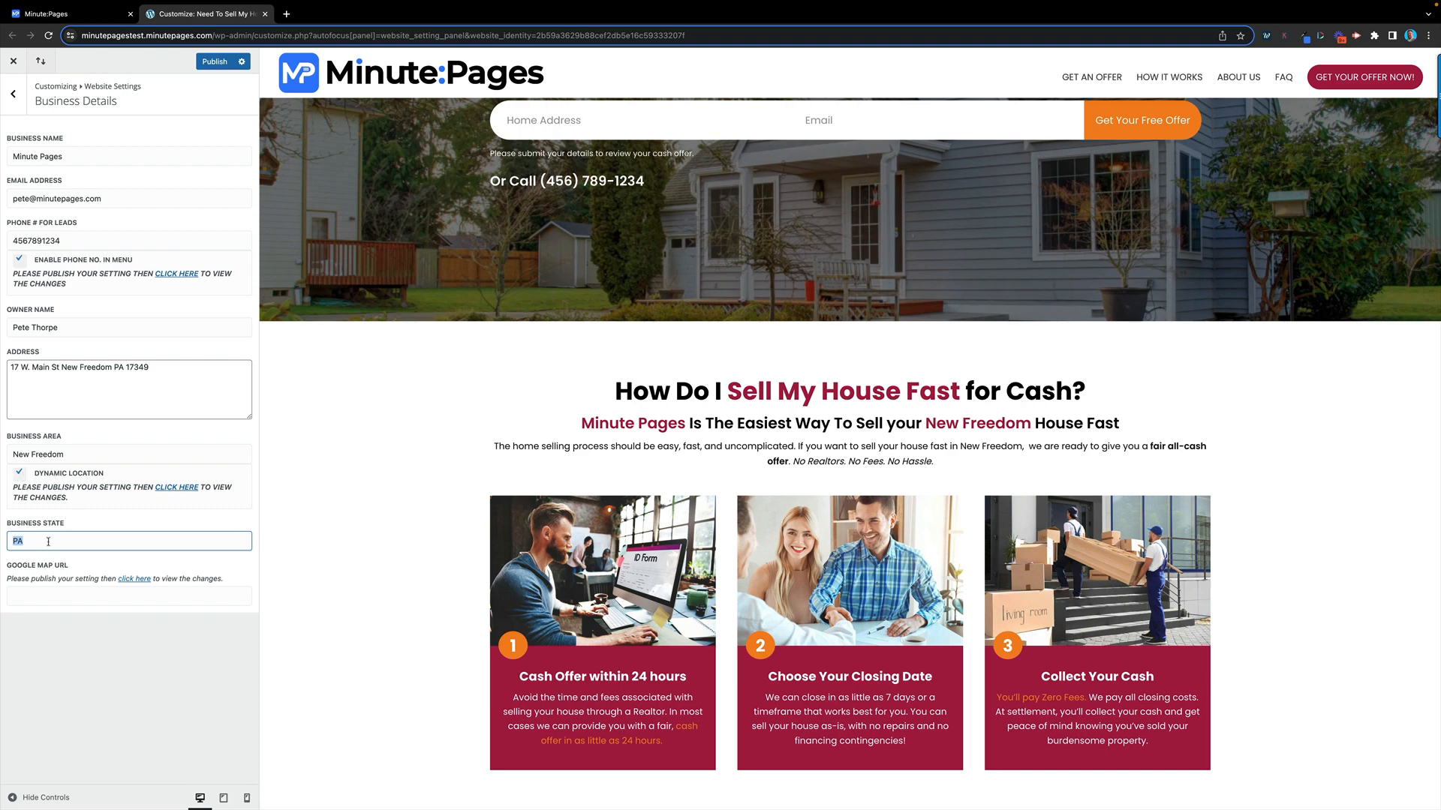
{"action": "left_click", "coordinate": [20, 541]}
{"action": "key", "text": "BackSpace"}
{"action": "key", "text": "BackSpace"}
{"action": "left_click", "coordinate": [150, 454]}
{"action": "key", "text": "BackSpace"}
{"action": "key", "text": "BackSpace"}
{"action": "key", "text": "BackSpace"}
{"action": "key", "text": "BackSpace"}
{"action": "key", "text": "BackSpace"}
{"action": "key", "text": "BackSpace"}
{"action": "key", "text": "BackSpace"}
{"action": "key", "text": "BackSpace"}
{"action": "key", "text": "BackSpace"}
{"action": "key", "text": "BackSpace"}
{"action": "key", "text": "BackSpace"}
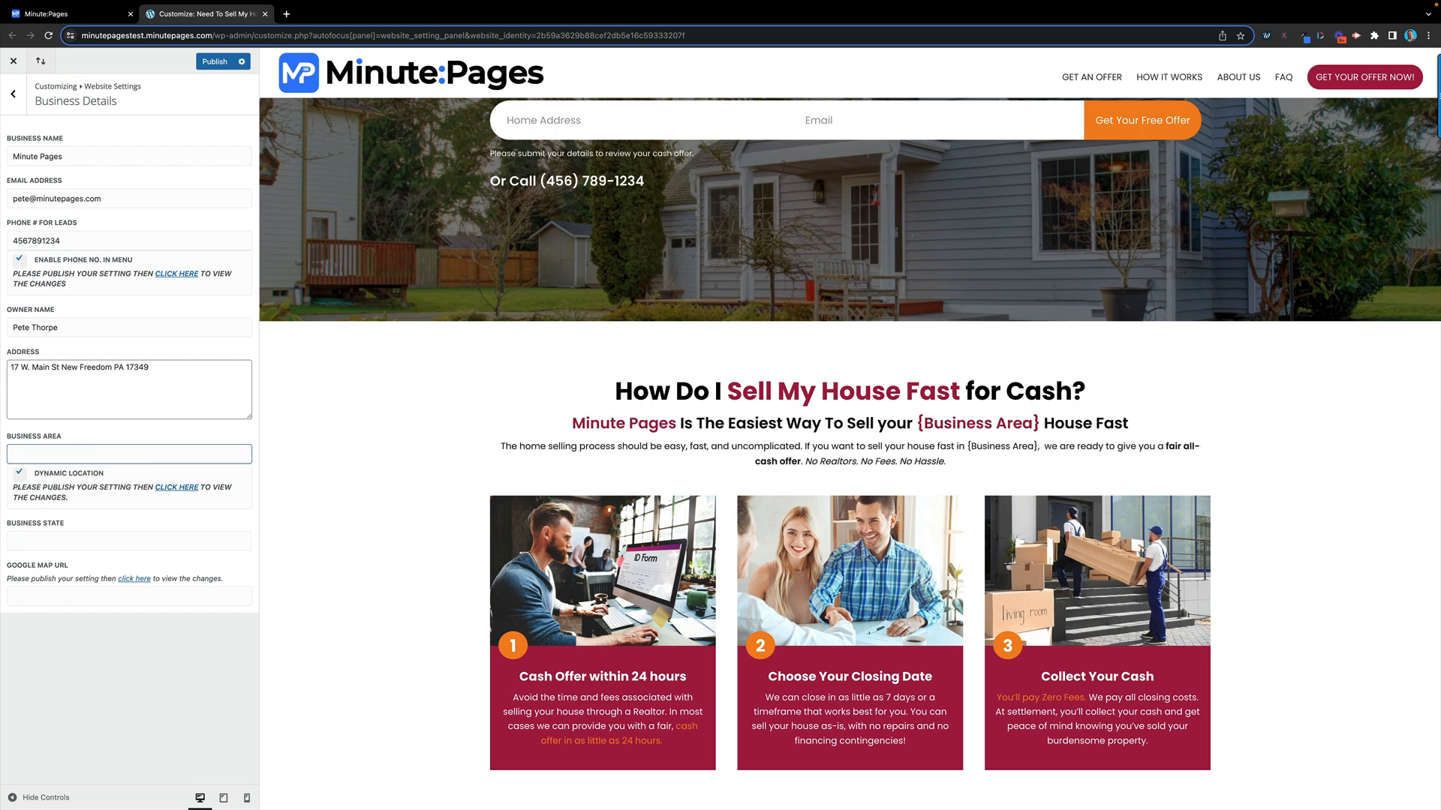
{"action": "left_click", "coordinate": [20, 475]}
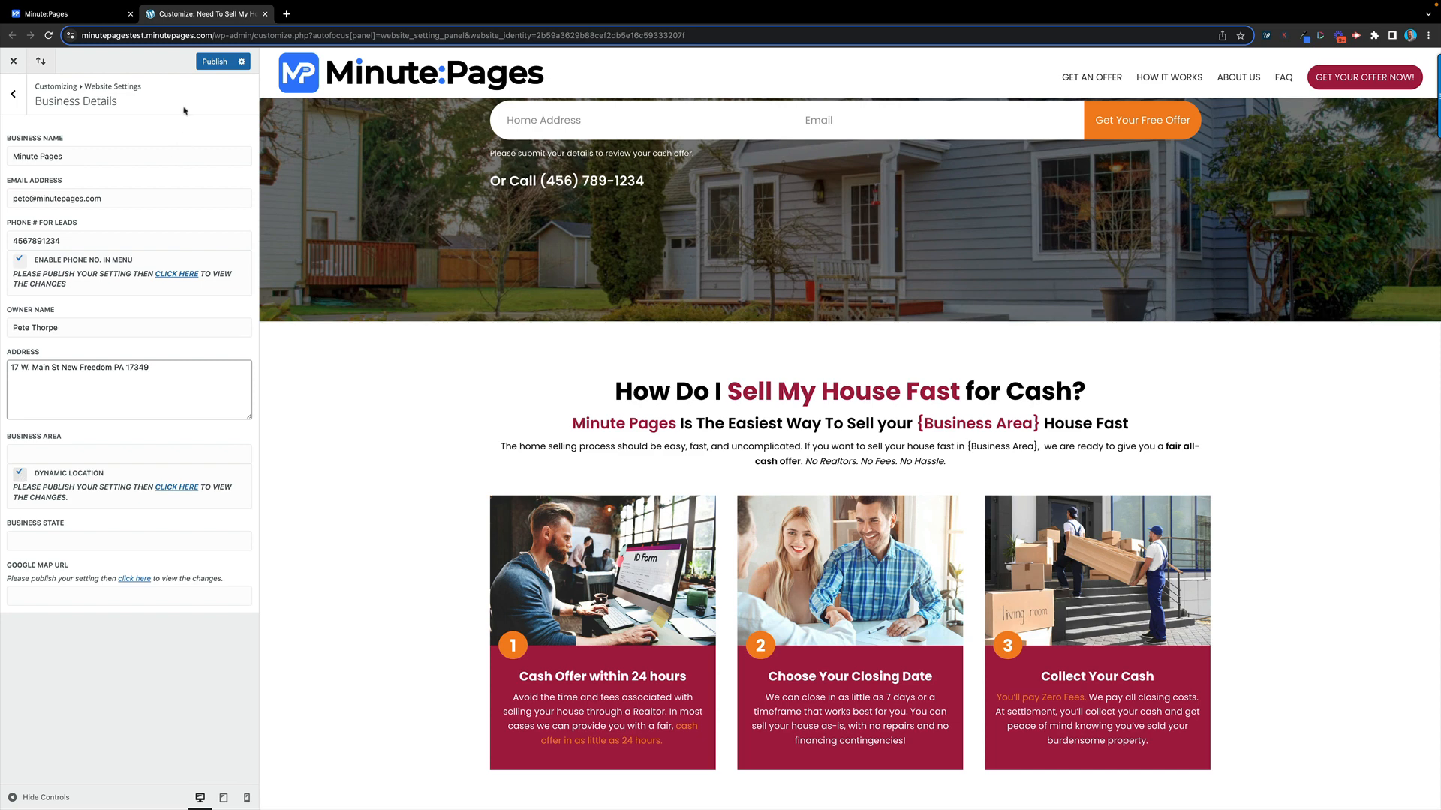
Set business area 'Batlimore' and state 'Maryland', disable Dynamic Location, and publish
{"action": "left_click", "coordinate": [208, 65]}
{"action": "left_click", "coordinate": [33, 456]}
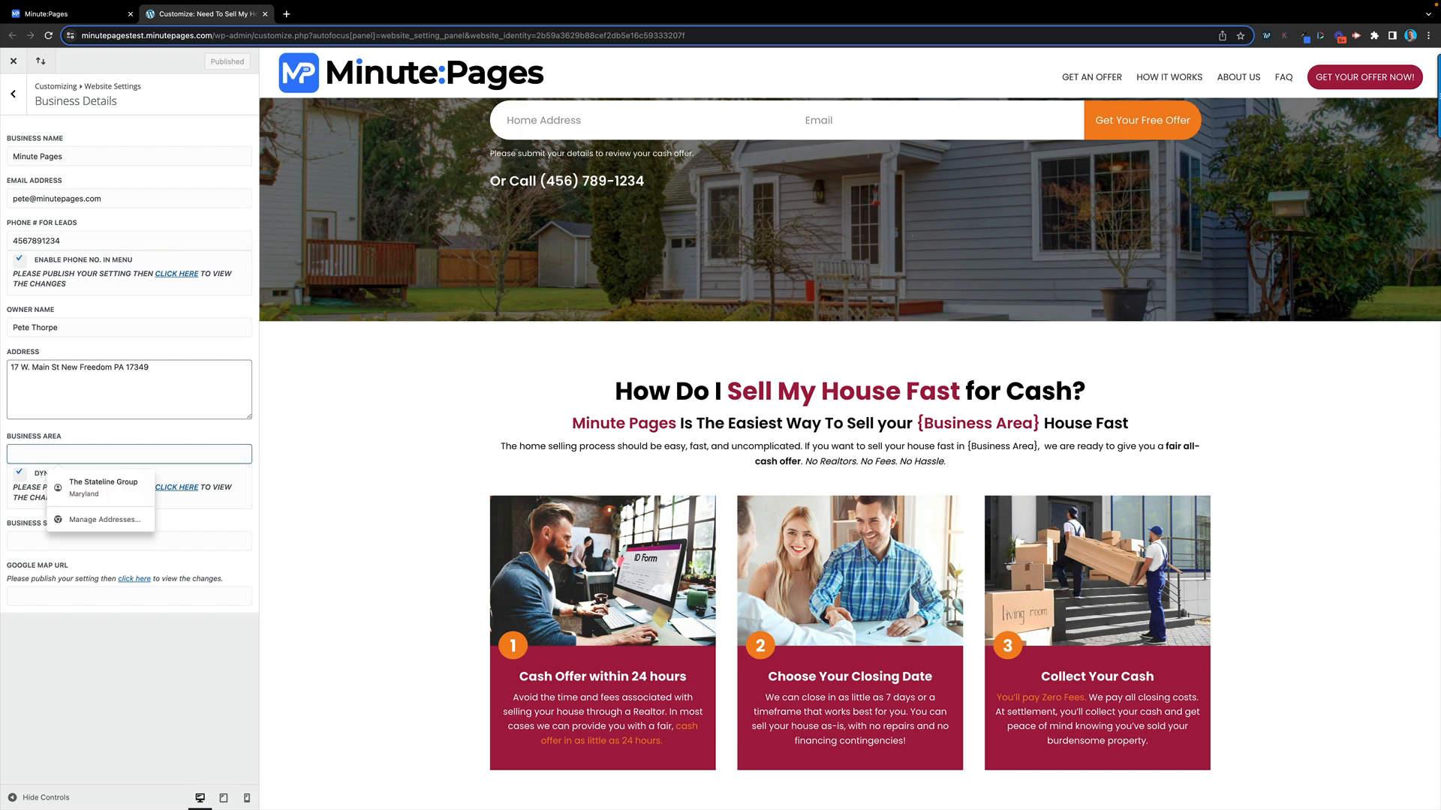
{"action": "type", "text": "Batlimore"}
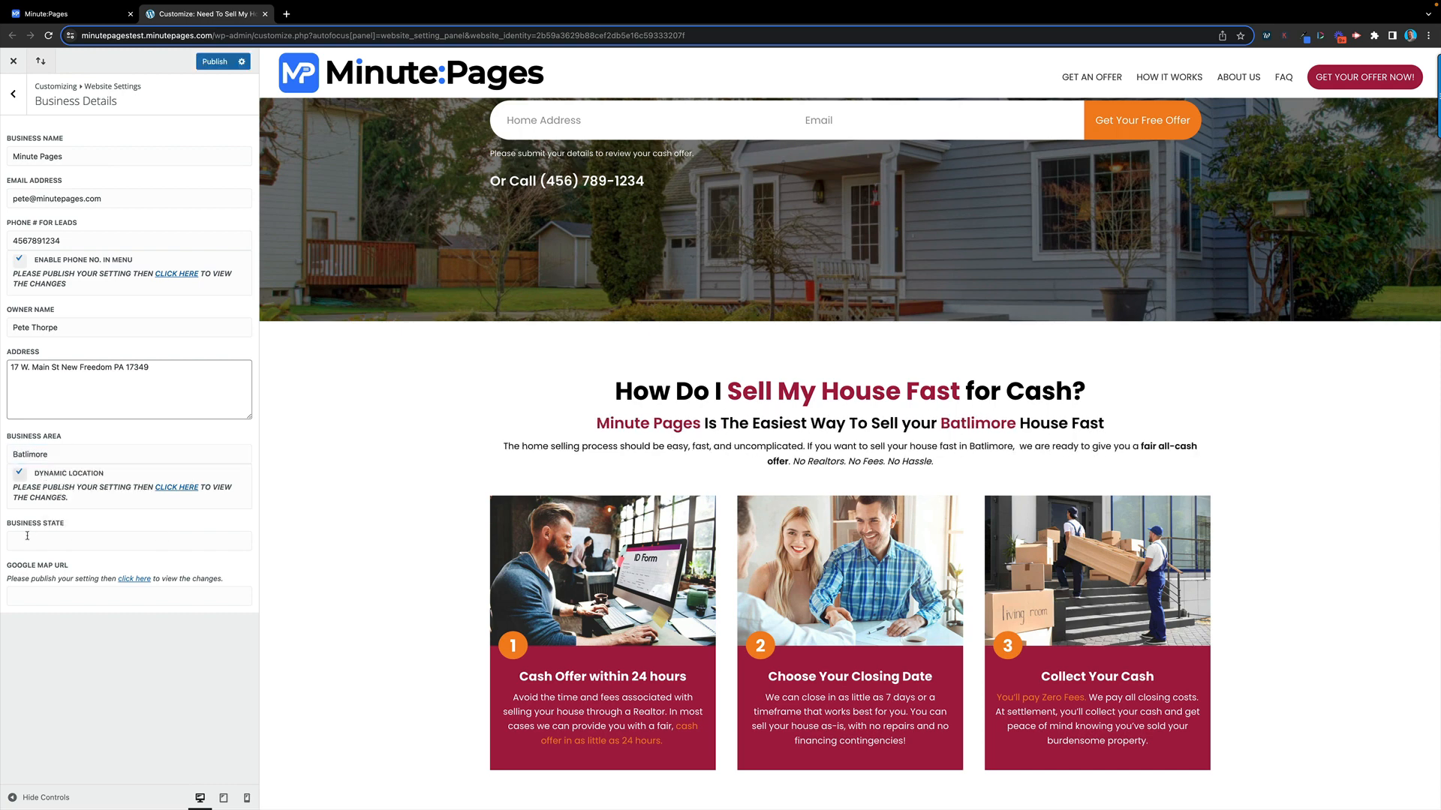
{"action": "left_click", "coordinate": [27, 535]}
{"action": "type", "text": "Marya"}
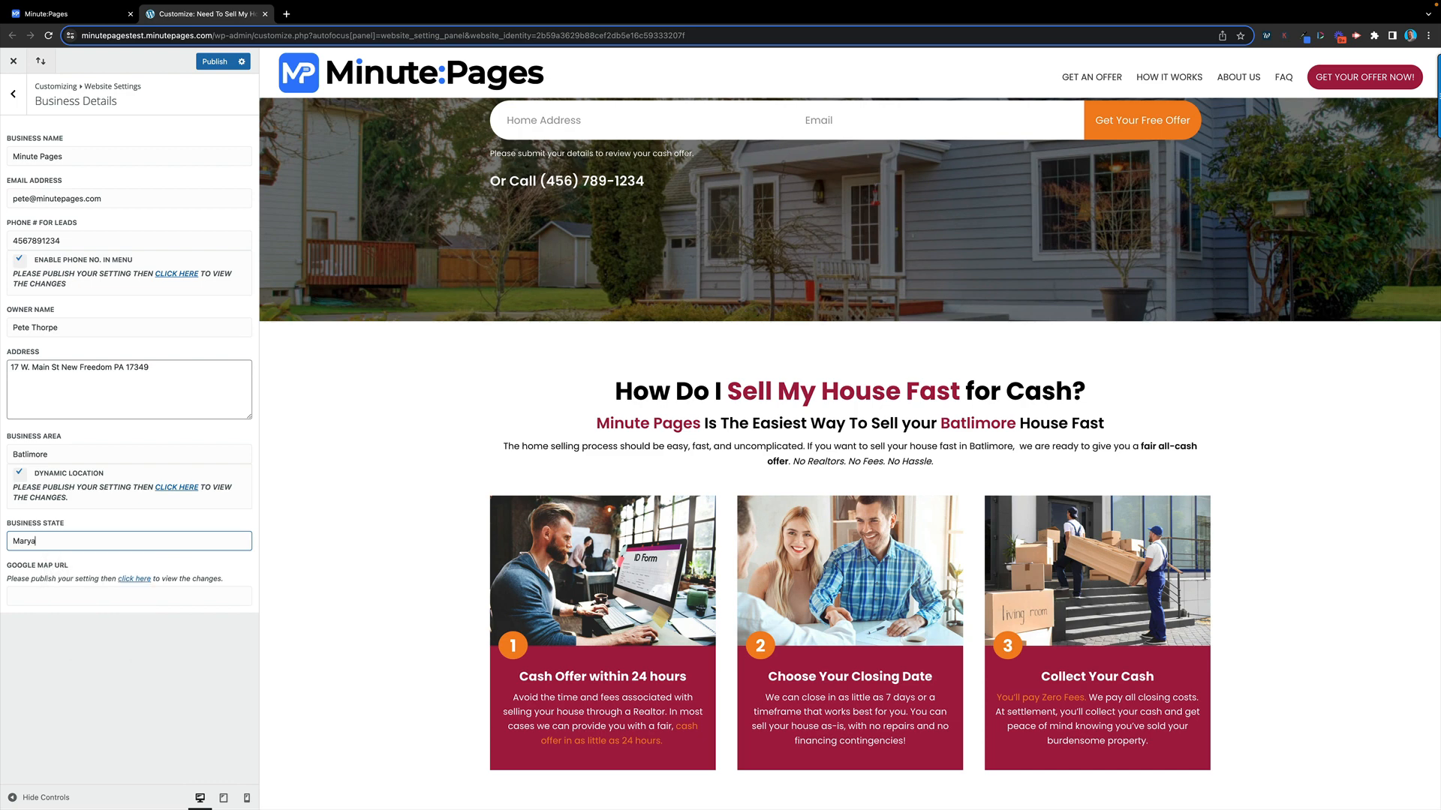
{"action": "key", "text": "BackSpace"}
{"action": "type", "text": "land"}
{"action": "left_click", "coordinate": [21, 474]}
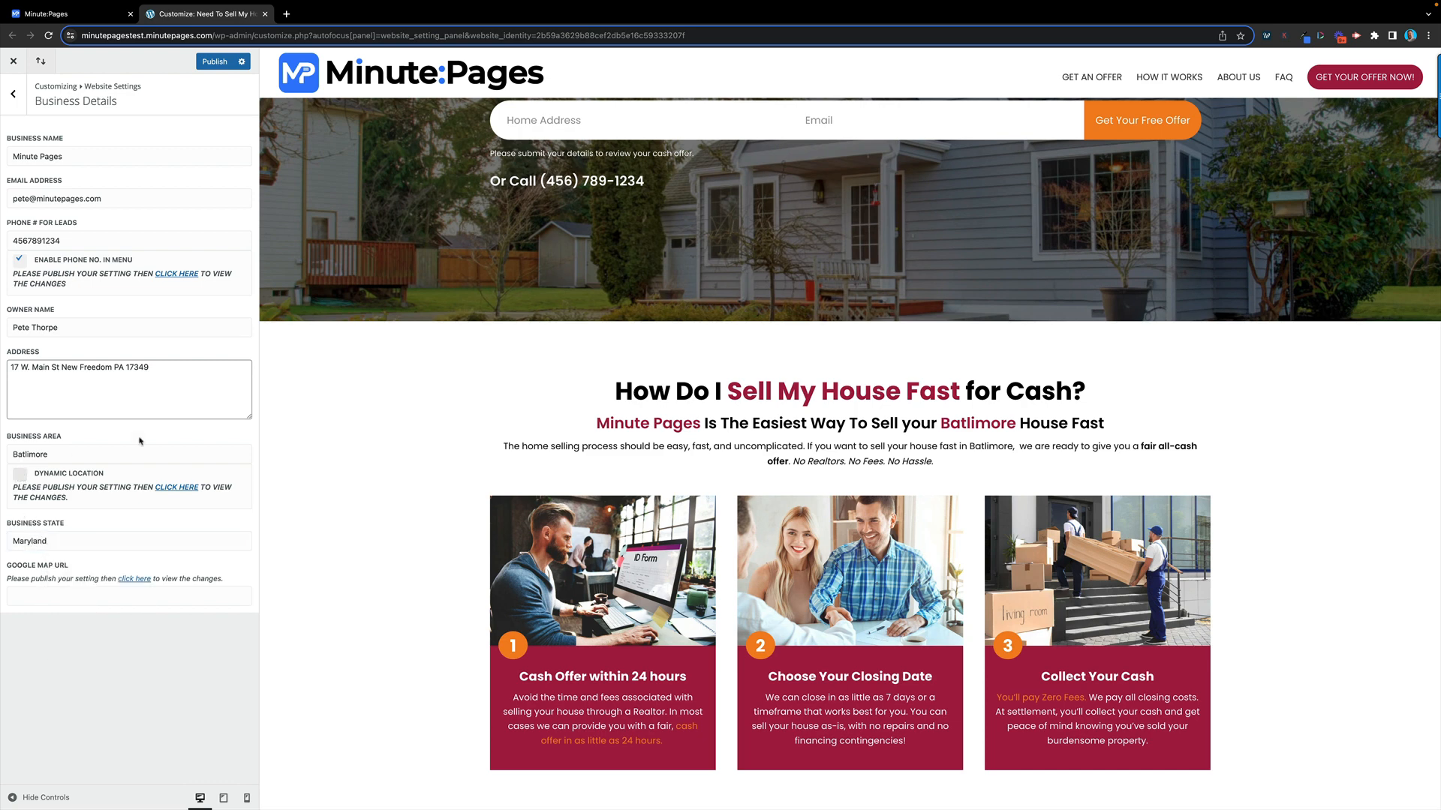
{"action": "left_click", "coordinate": [222, 68]}
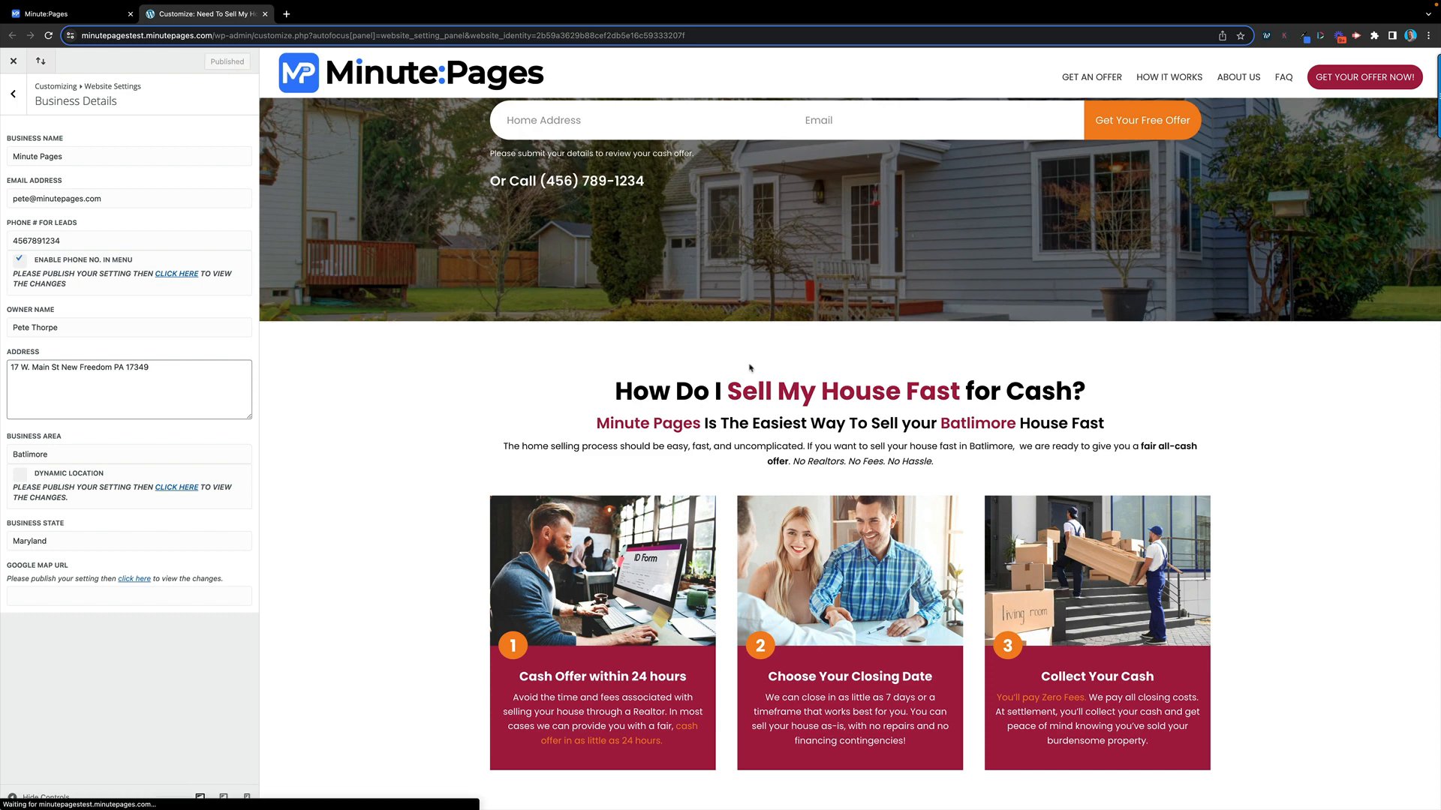
{"action": "left_click", "coordinate": [14, 95]}
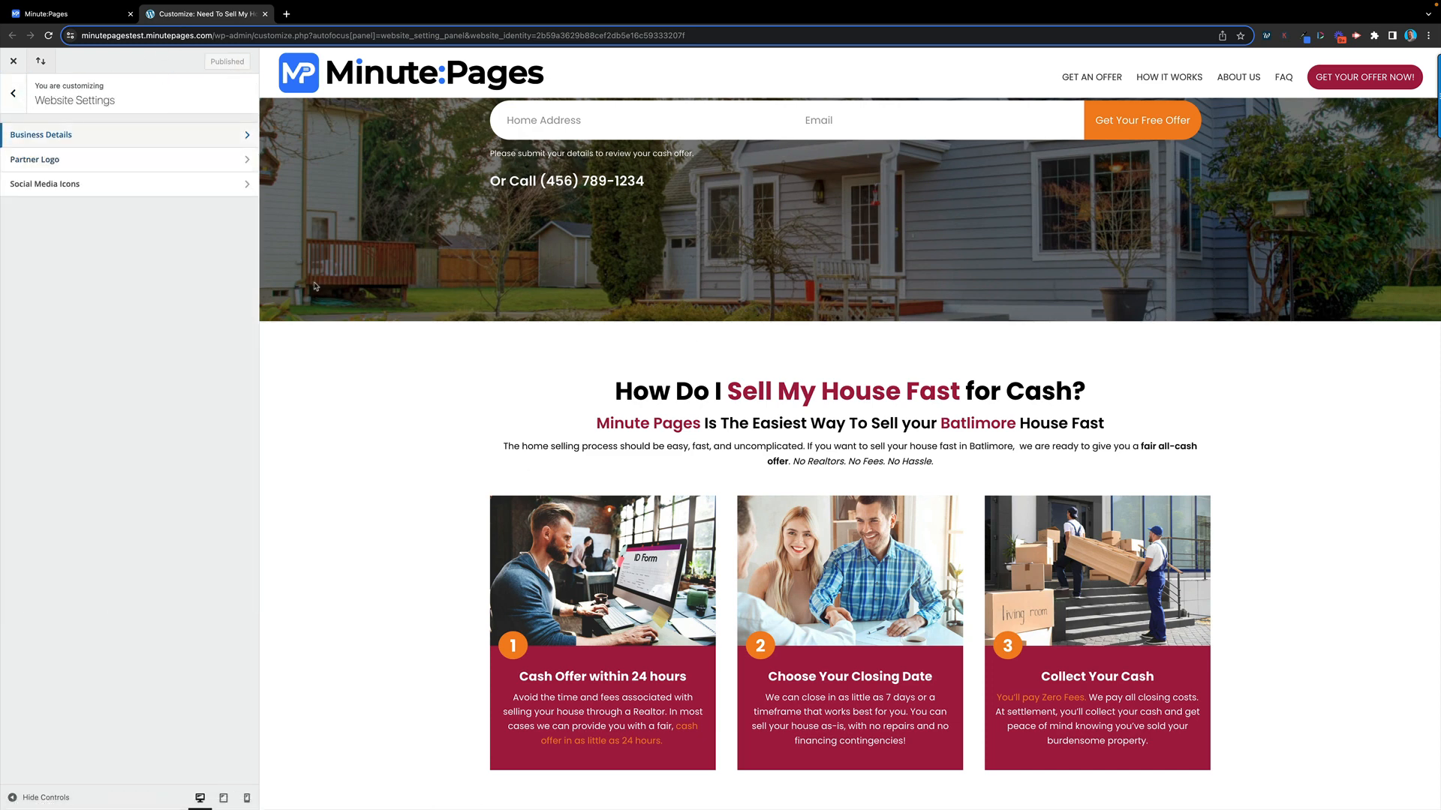
Look over the Partner Logo settings and first partner URL field, then return to Website Settings
{"action": "left_click", "coordinate": [183, 163]}
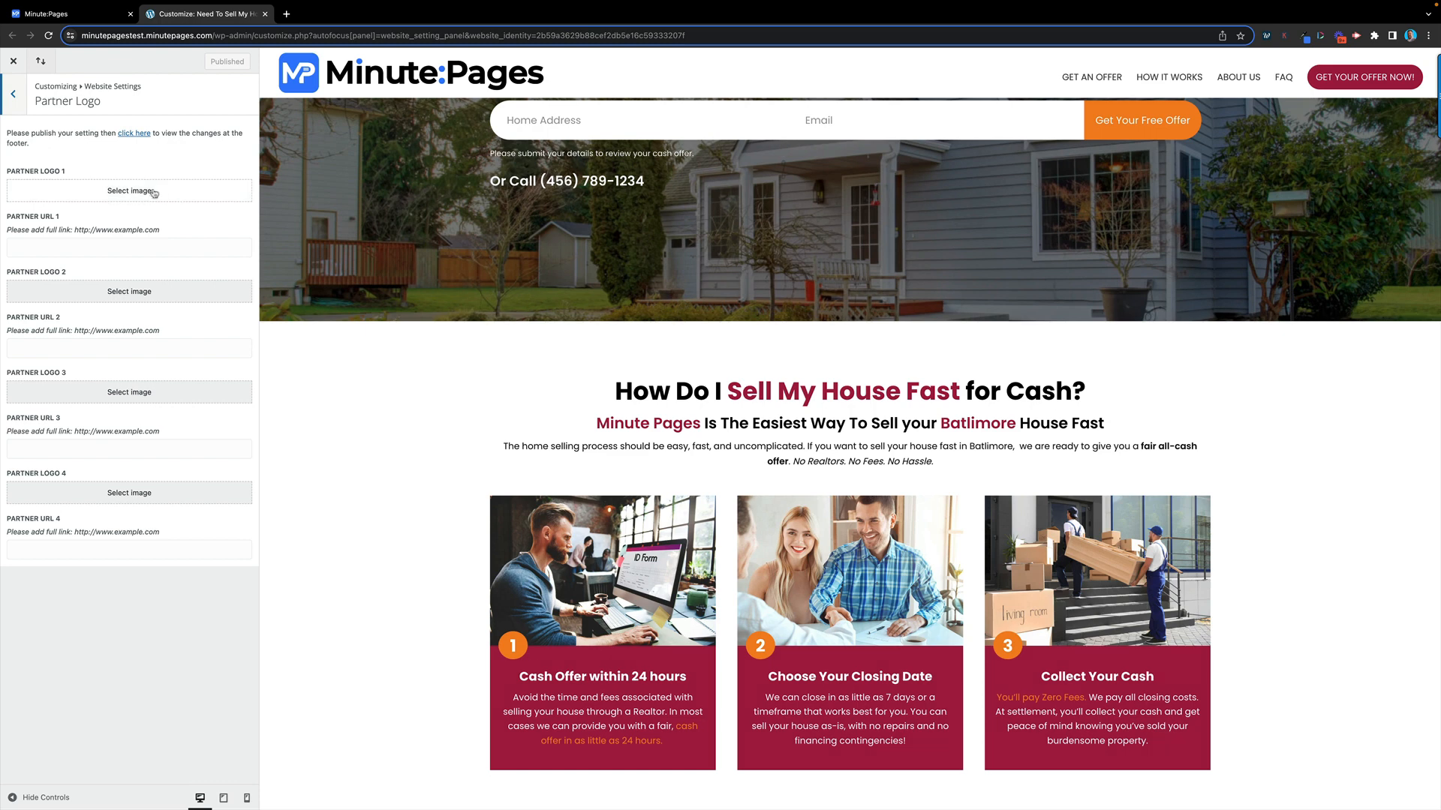
{"action": "left_click", "coordinate": [101, 246]}
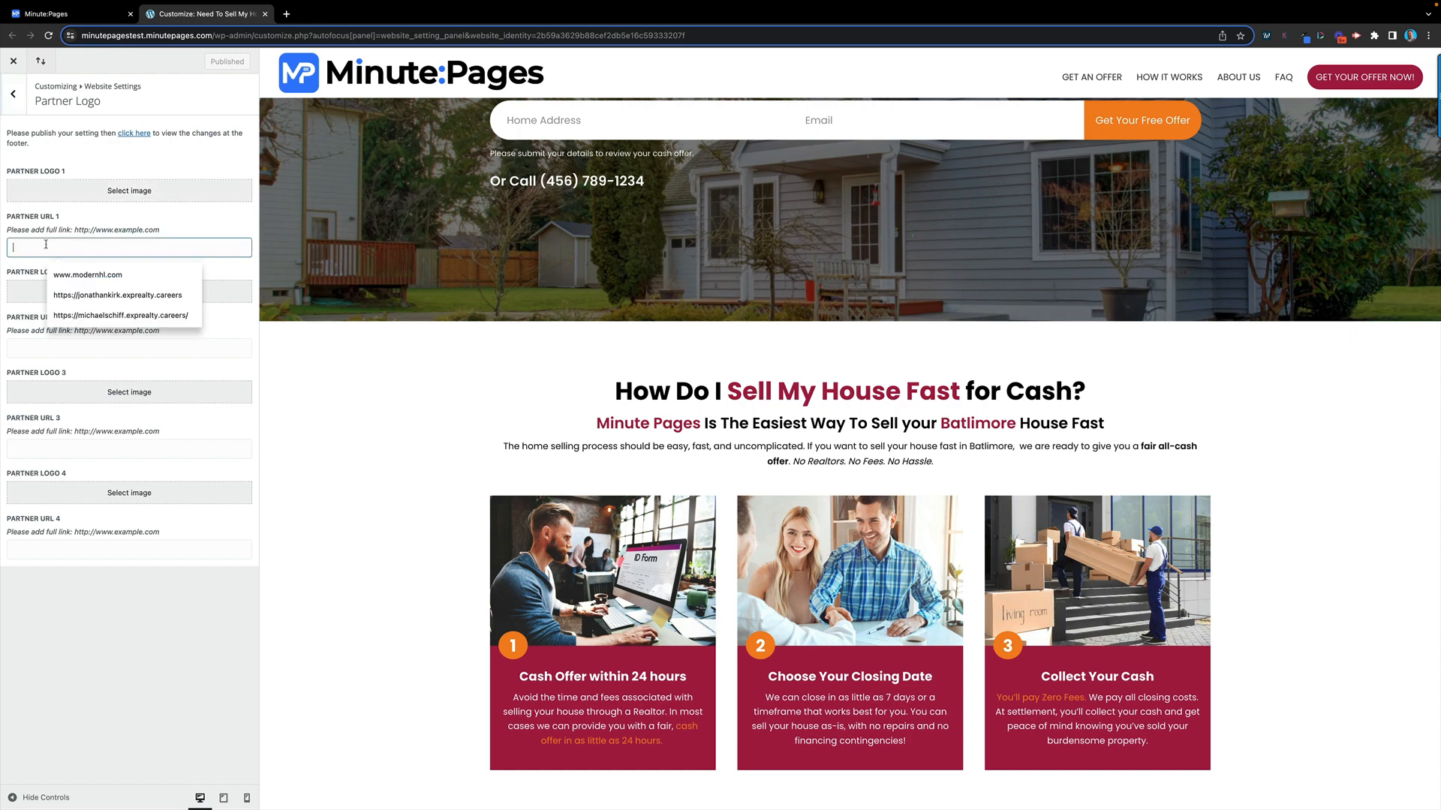
{"action": "left_click", "coordinate": [327, 356]}
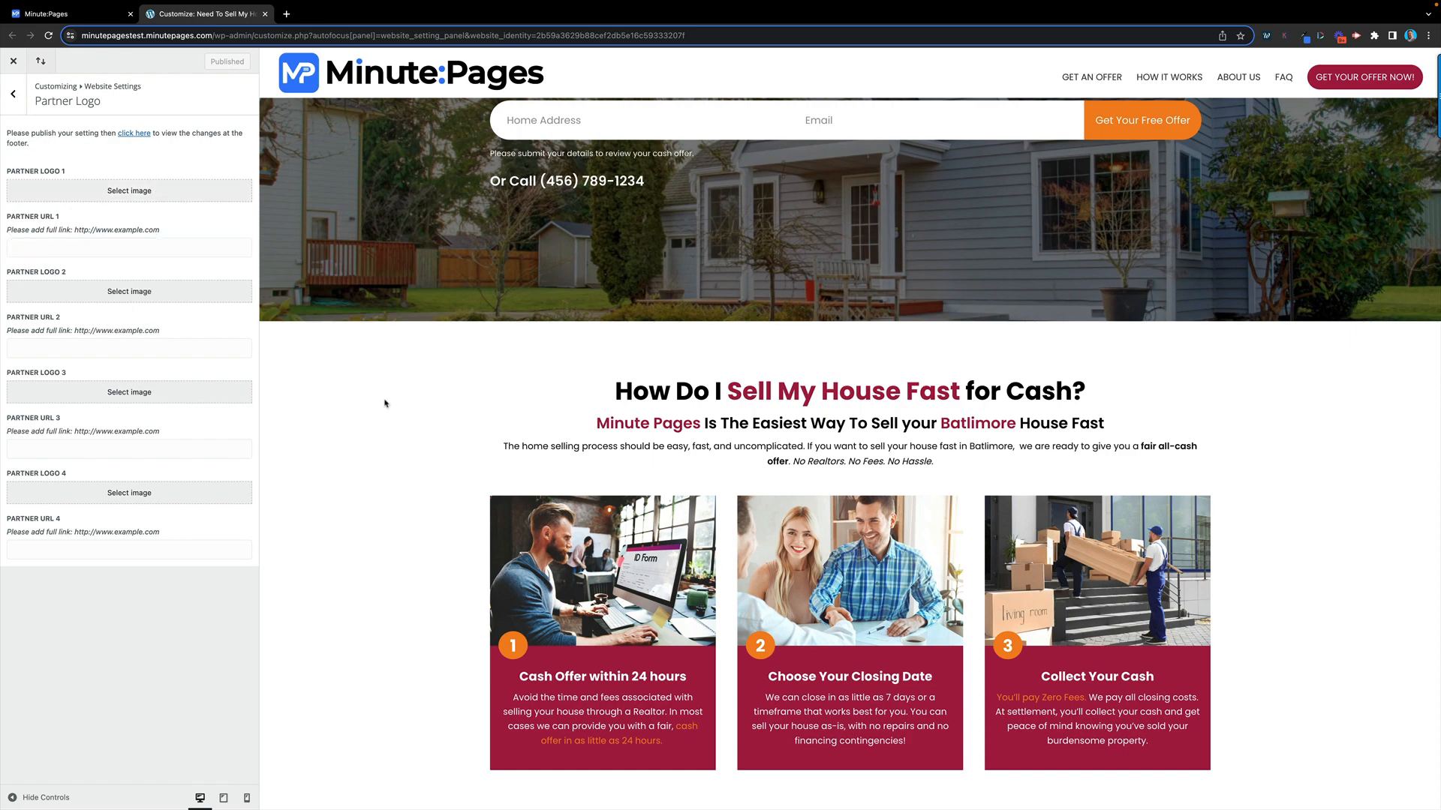
{"action": "scroll", "coordinate": [388, 405], "scroll_direction": "down", "scroll_amount": 20}
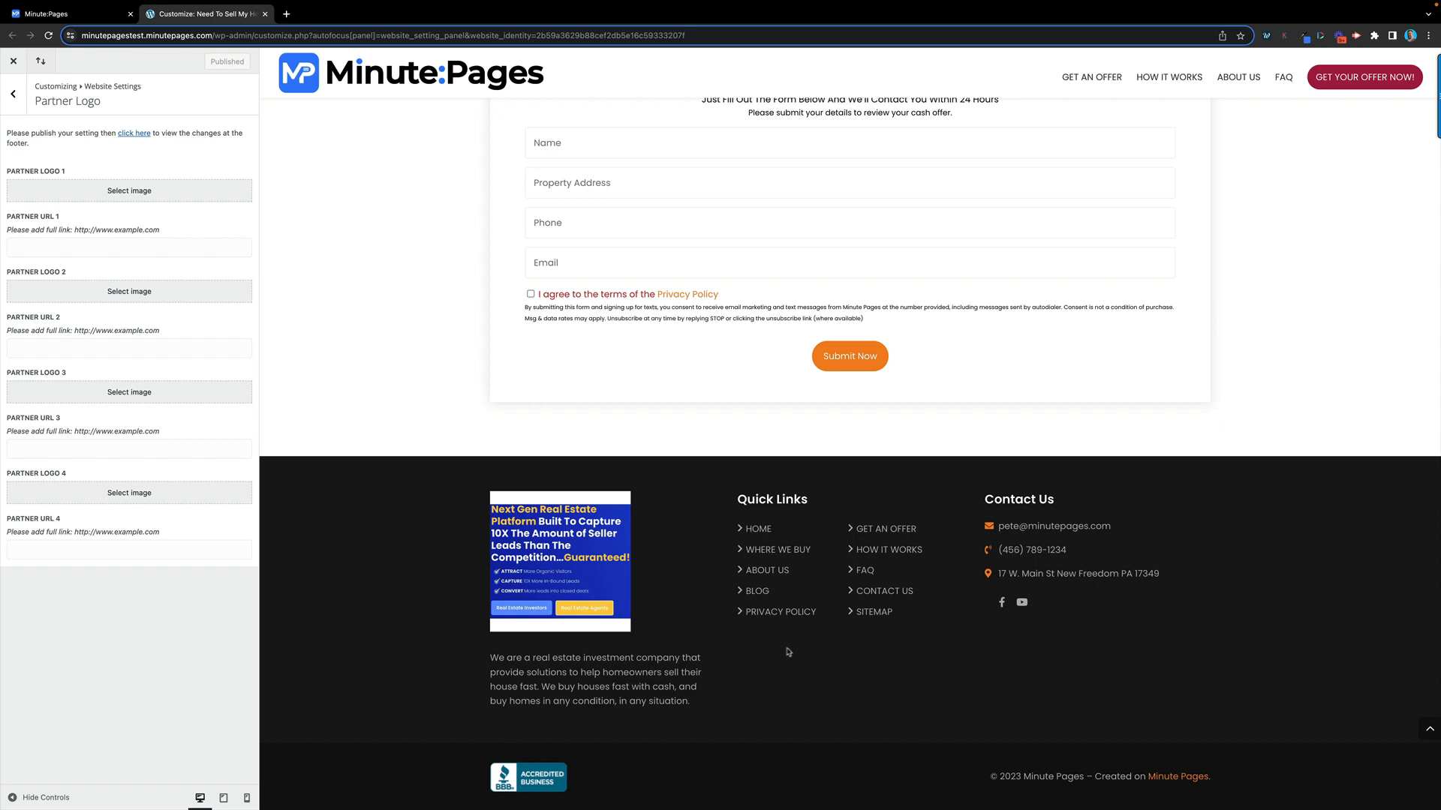
{"action": "scroll", "coordinate": [503, 373], "scroll_direction": "up", "scroll_amount": 20}
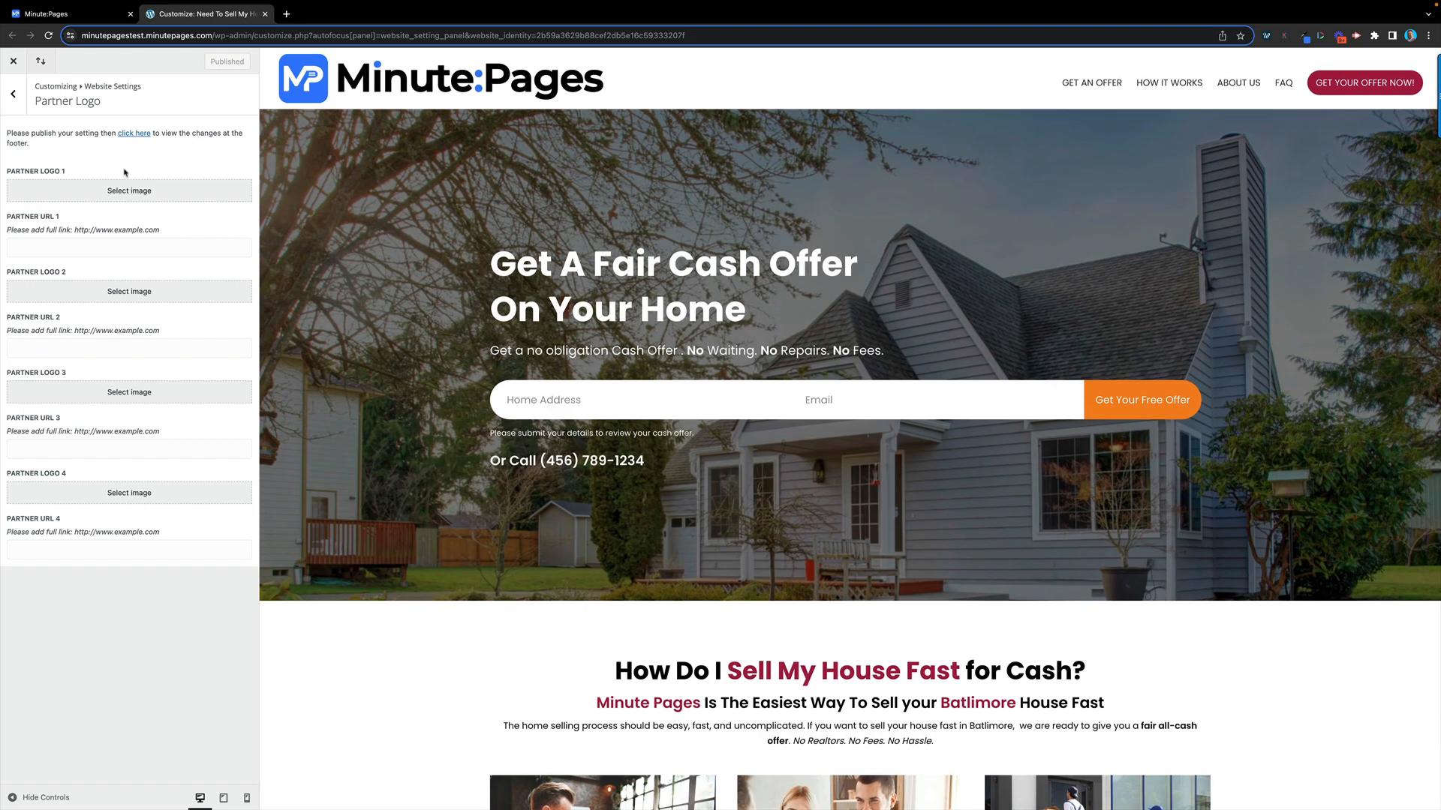
{"action": "left_click", "coordinate": [13, 98]}
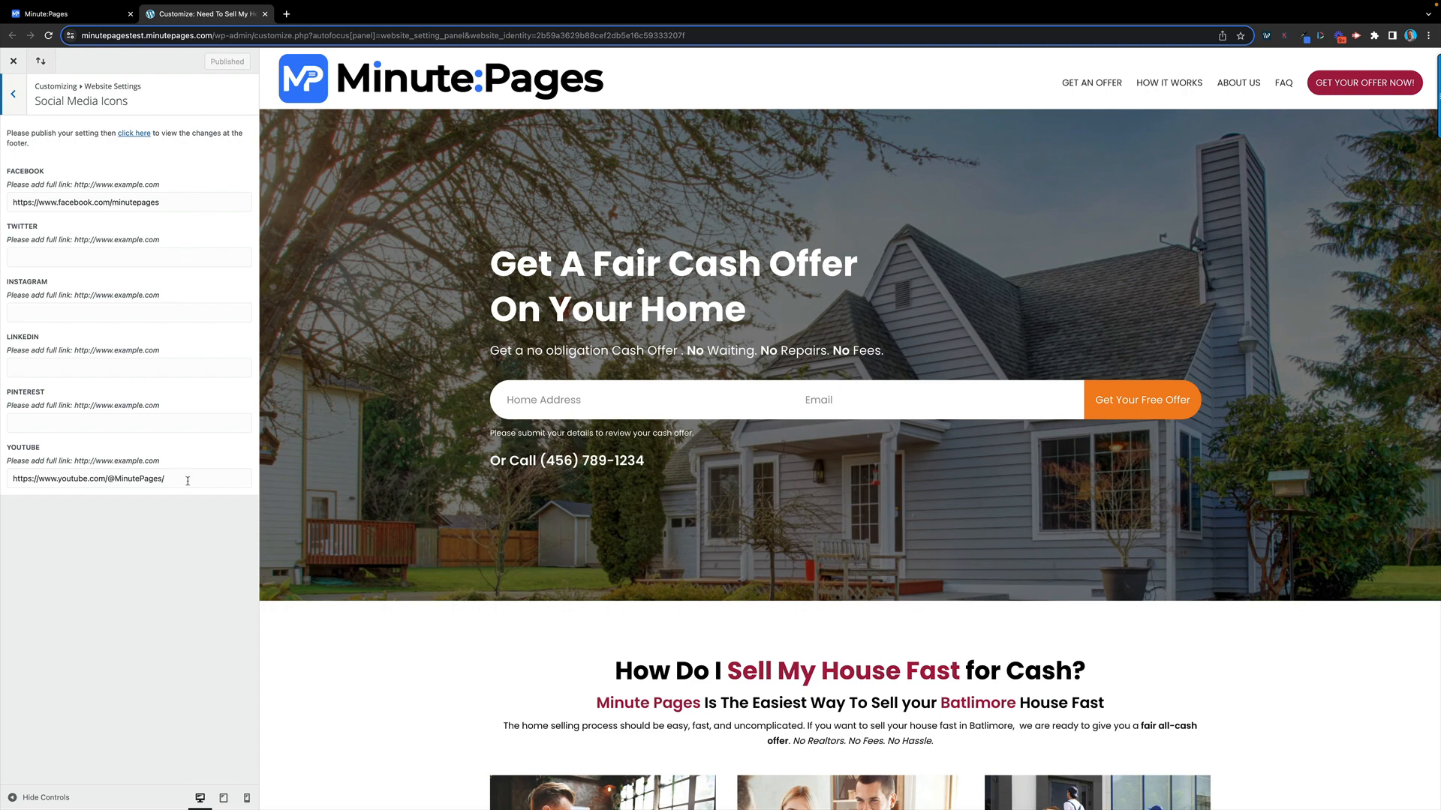
Clear the Twitter link in Social Media Icons, publish, and return to the top-level customizer list
{"action": "scroll", "coordinate": [1164, 580], "scroll_direction": "down", "scroll_amount": 20}
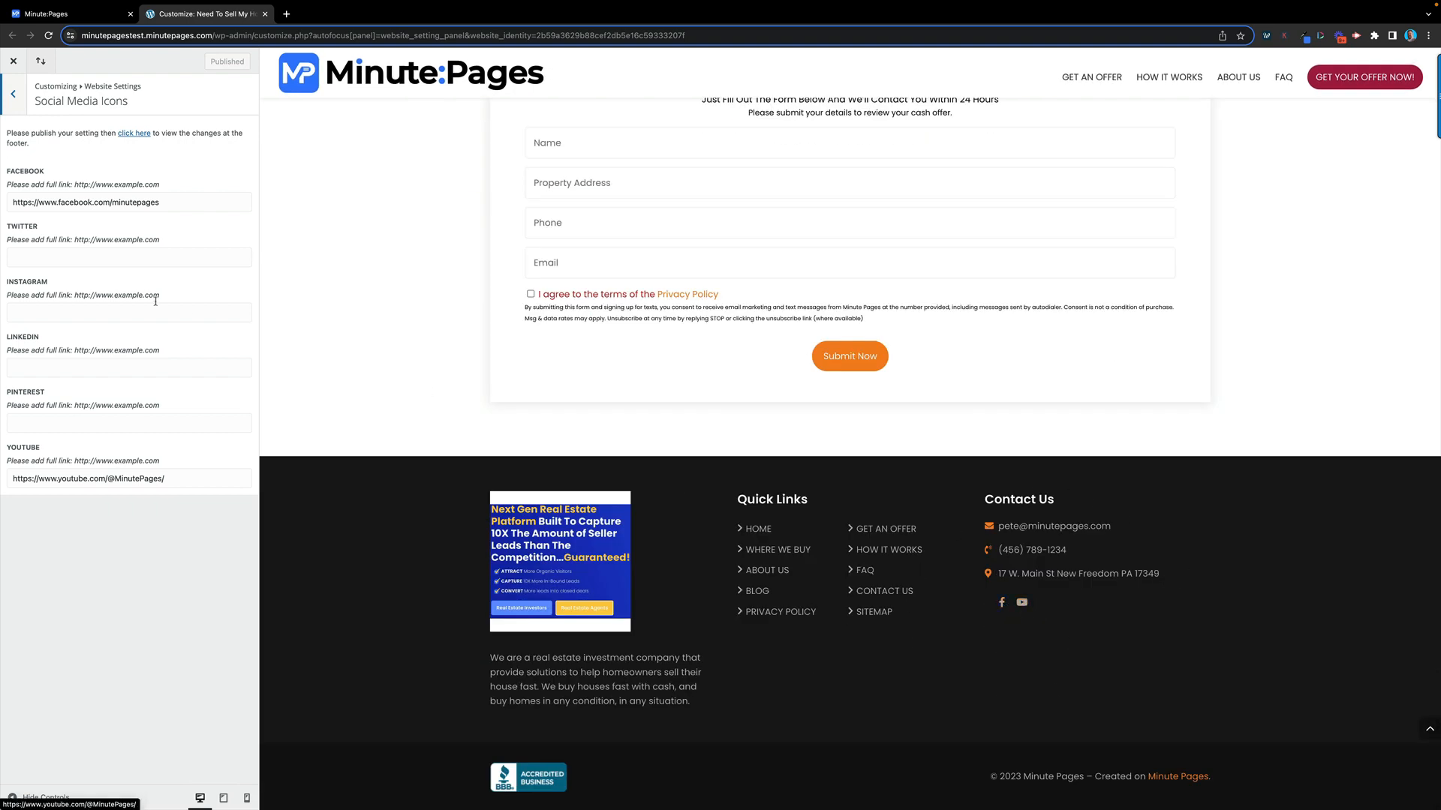
{"action": "left_click", "coordinate": [72, 258]}
{"action": "left_click", "coordinate": [75, 285]}
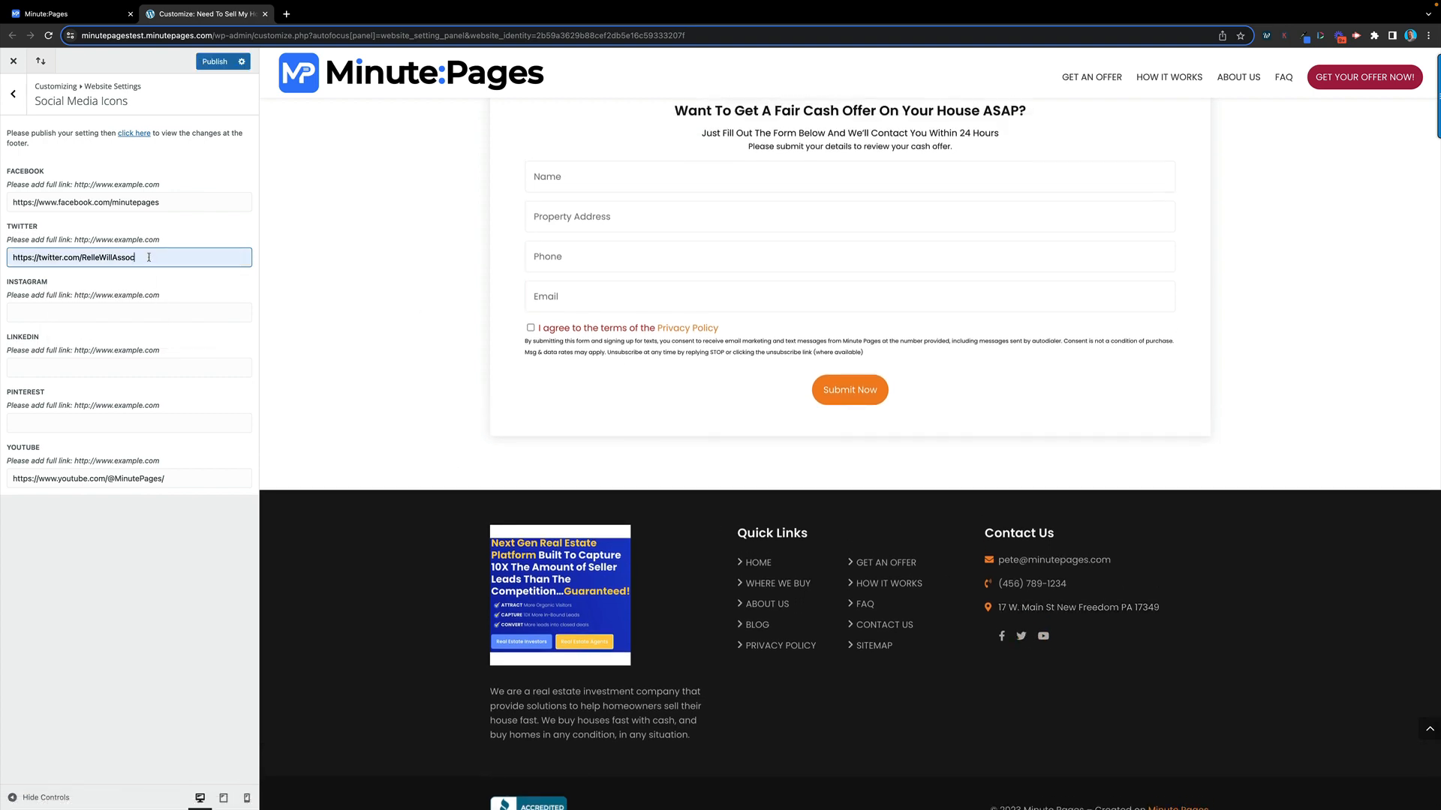
{"action": "left_click_drag", "start_coordinate": [139, 257], "coordinate": [2, 241]}
{"action": "key", "text": "BackSpace"}
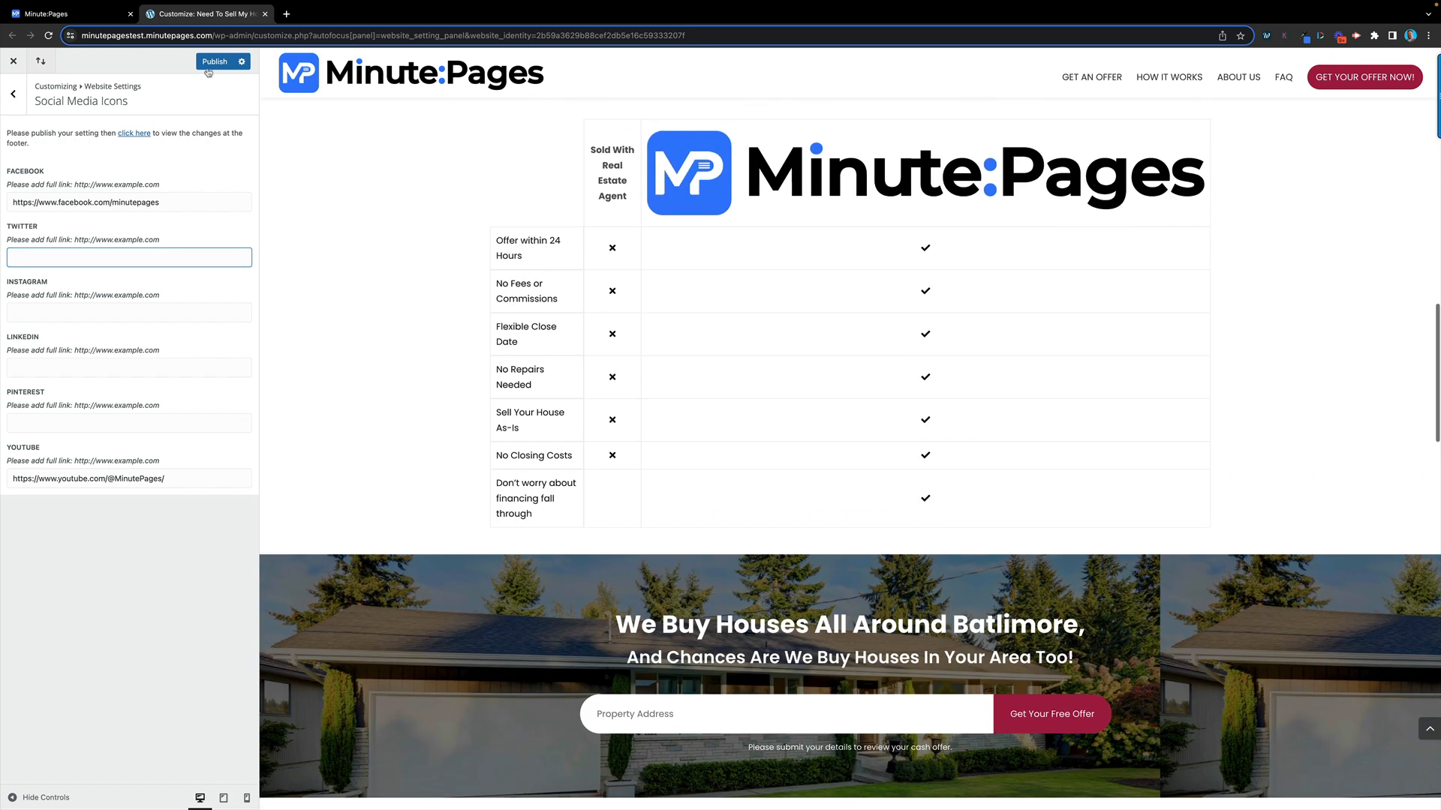
{"action": "left_click", "coordinate": [213, 66]}
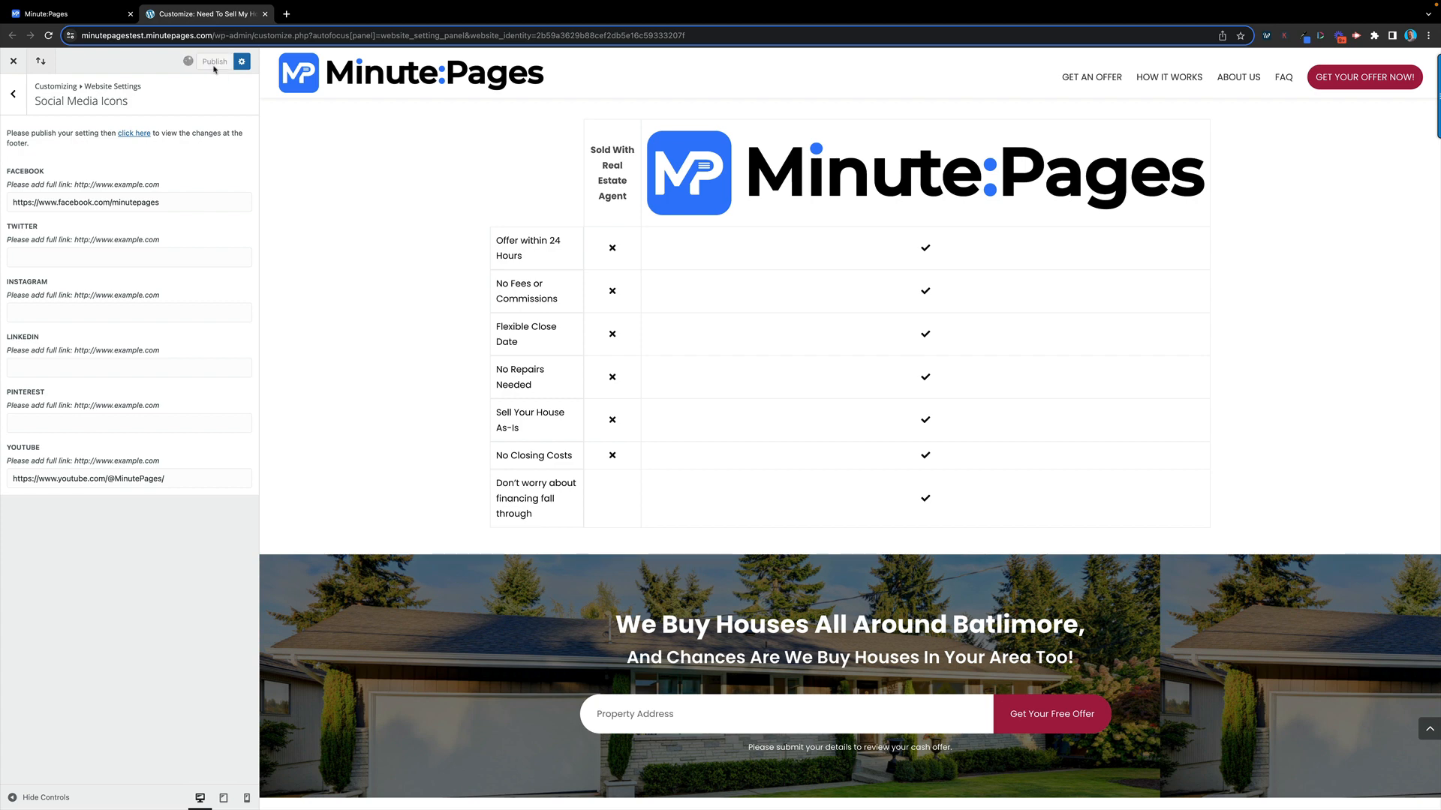
{"action": "left_click", "coordinate": [14, 96]}
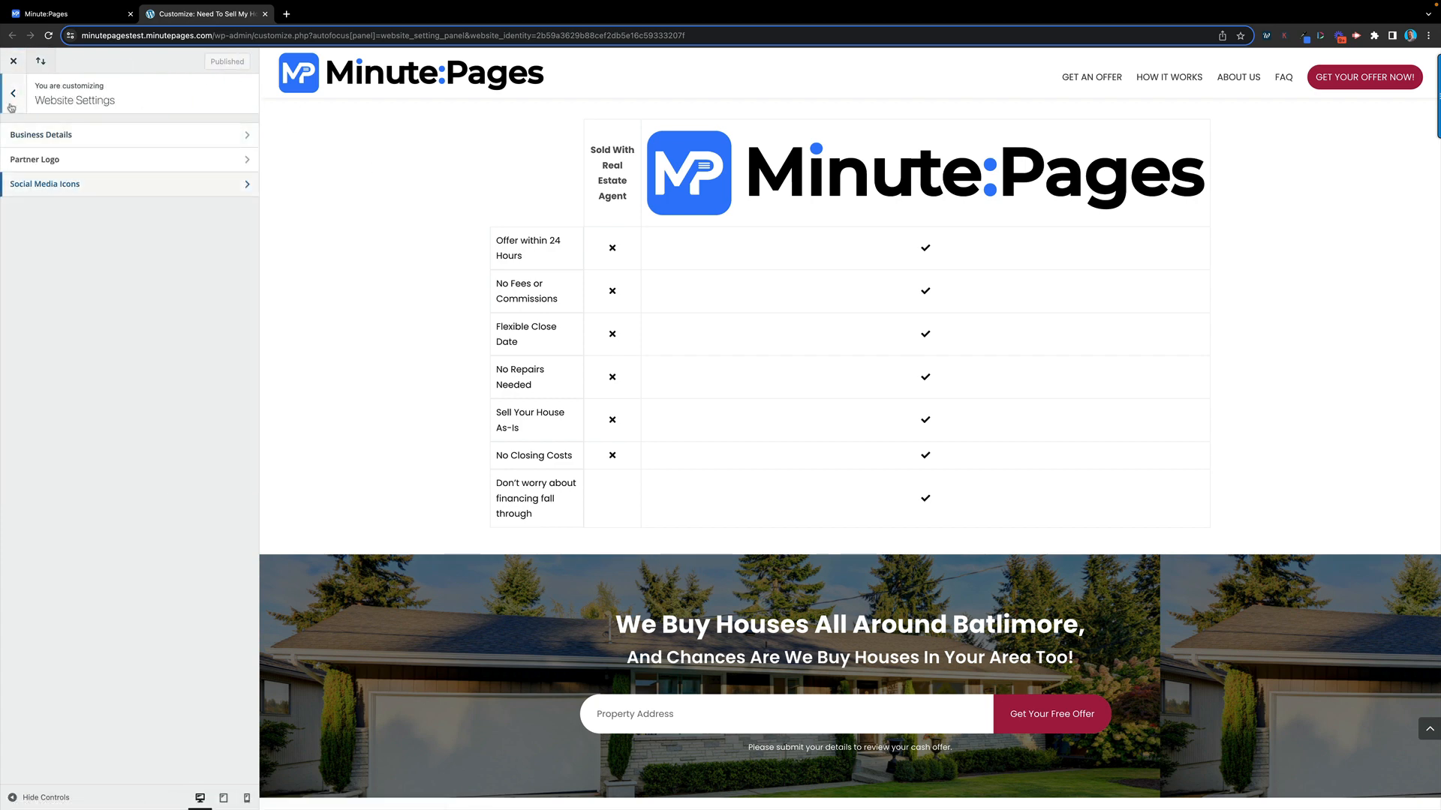
{"action": "left_click", "coordinate": [15, 96]}
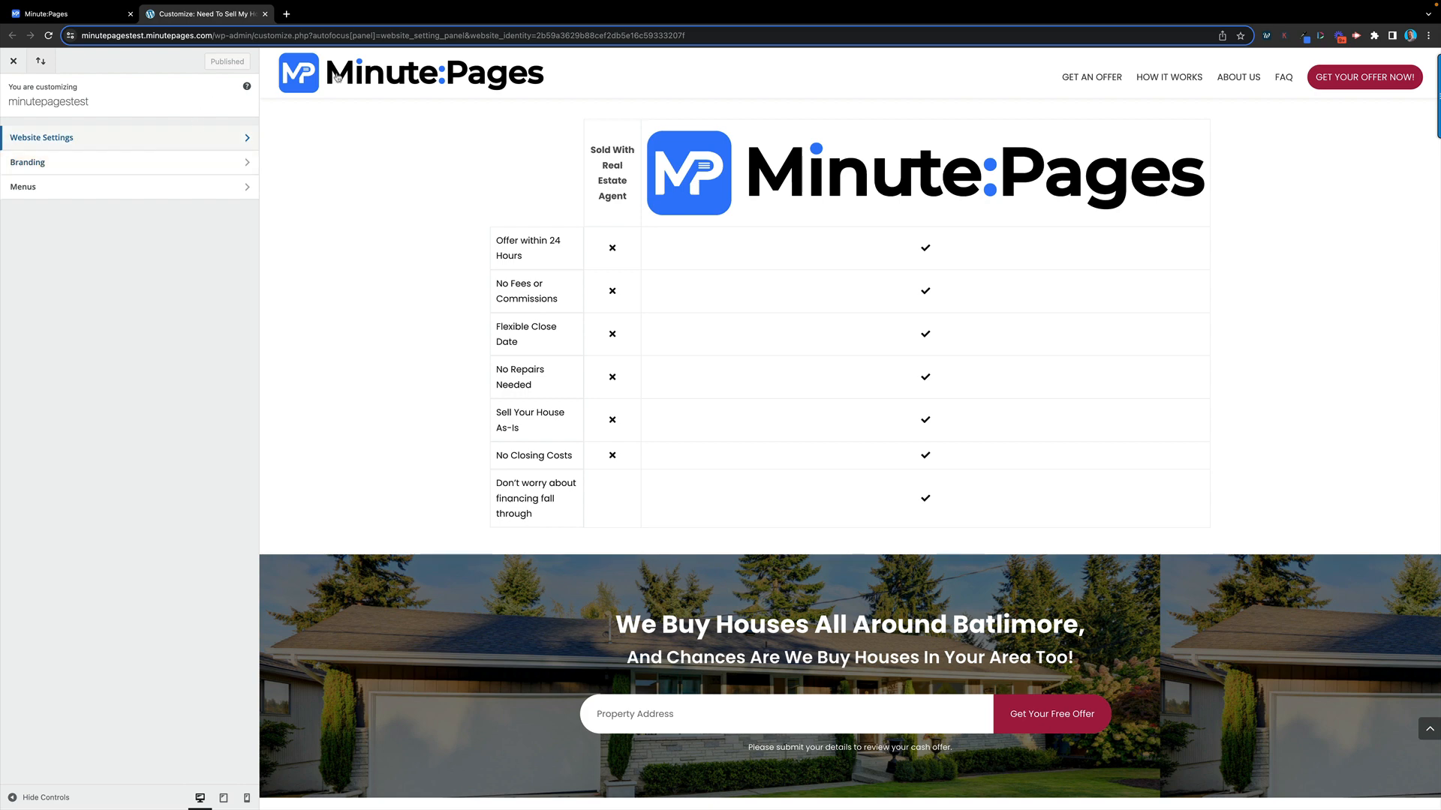
Close the Customize tab and reopen the customizer via Customize Branding on the dashboard
{"action": "left_click", "coordinate": [265, 14]}
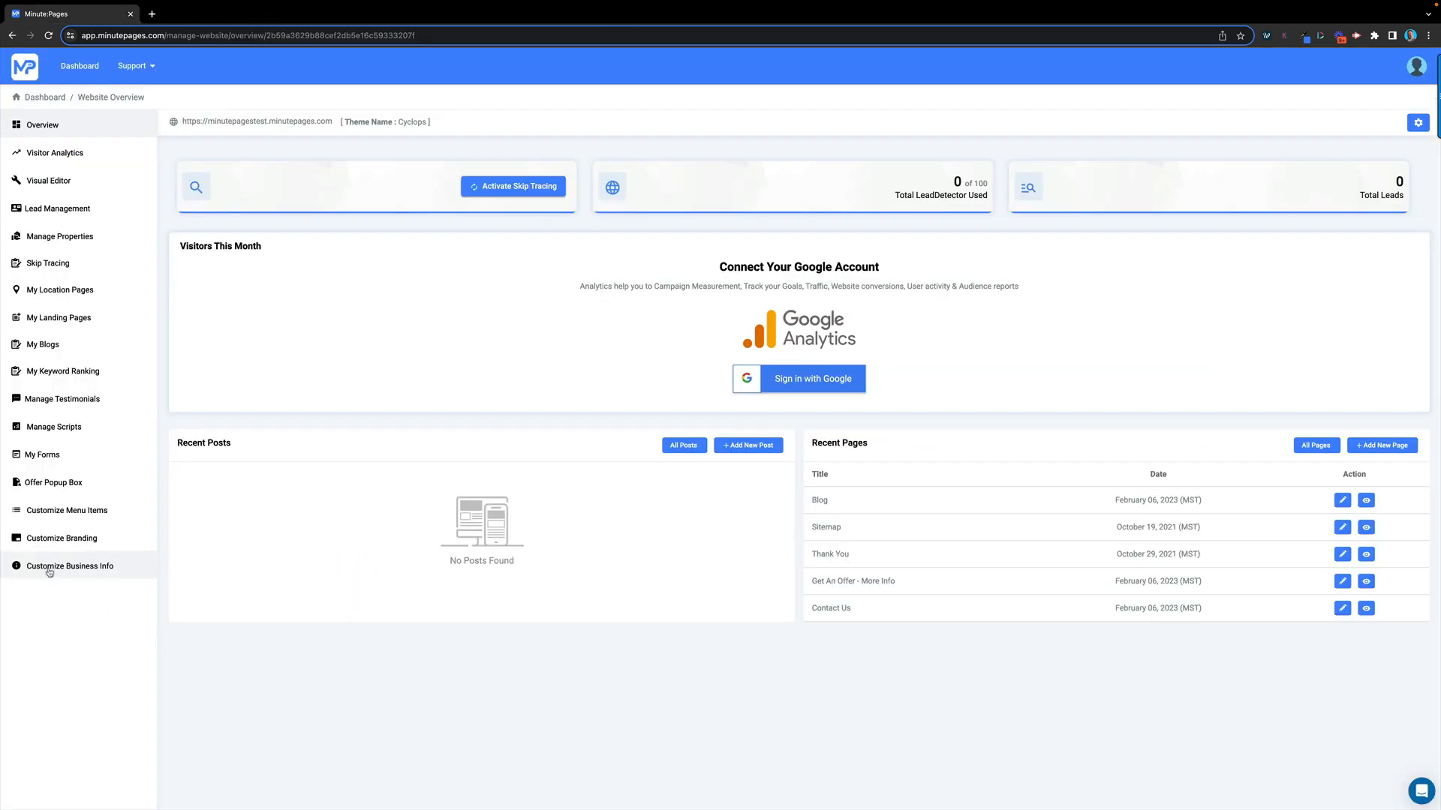
{"action": "left_click", "coordinate": [64, 540]}
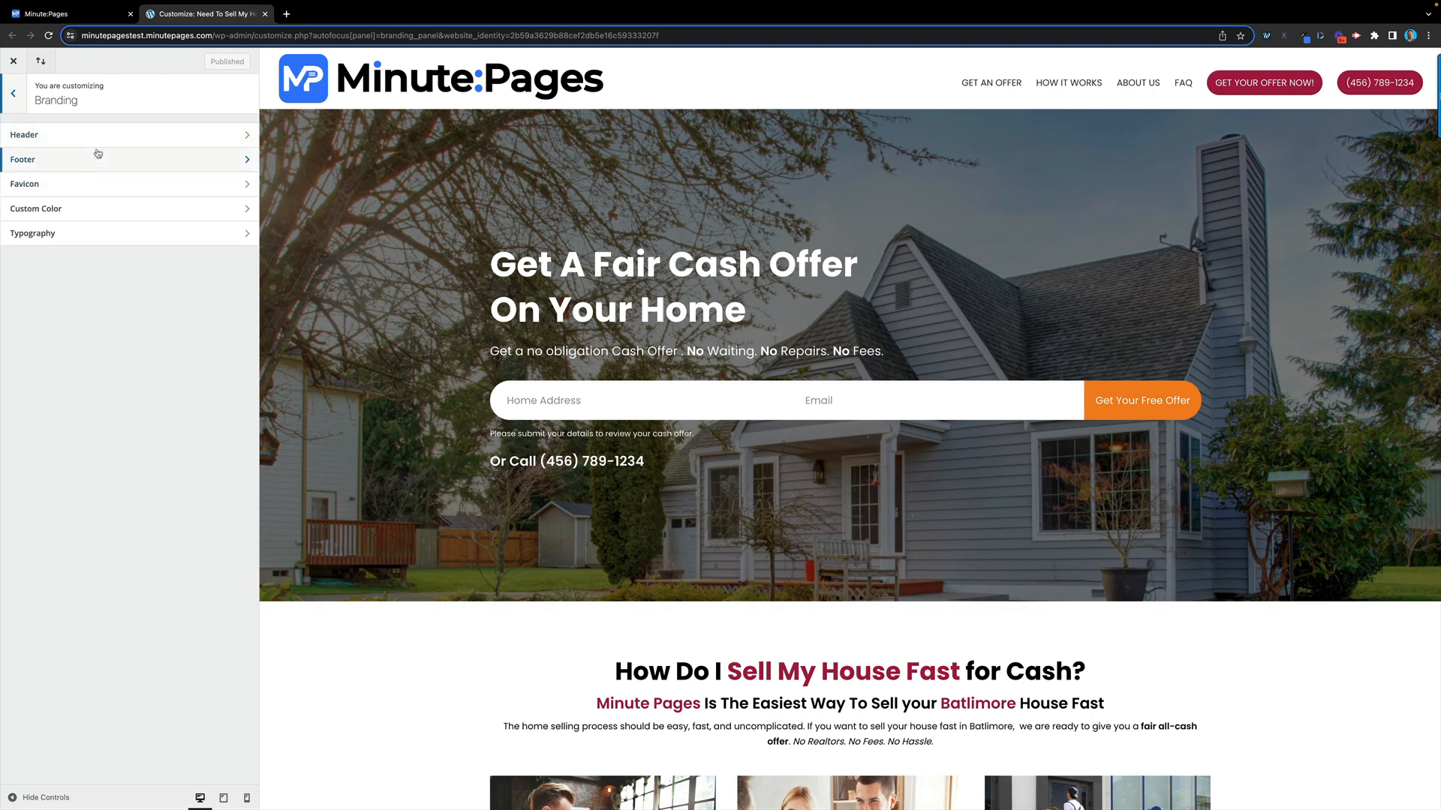
In Header settings, browse the Media Library and Upload files tabs for a logo, choosing none
{"action": "left_click", "coordinate": [139, 135]}
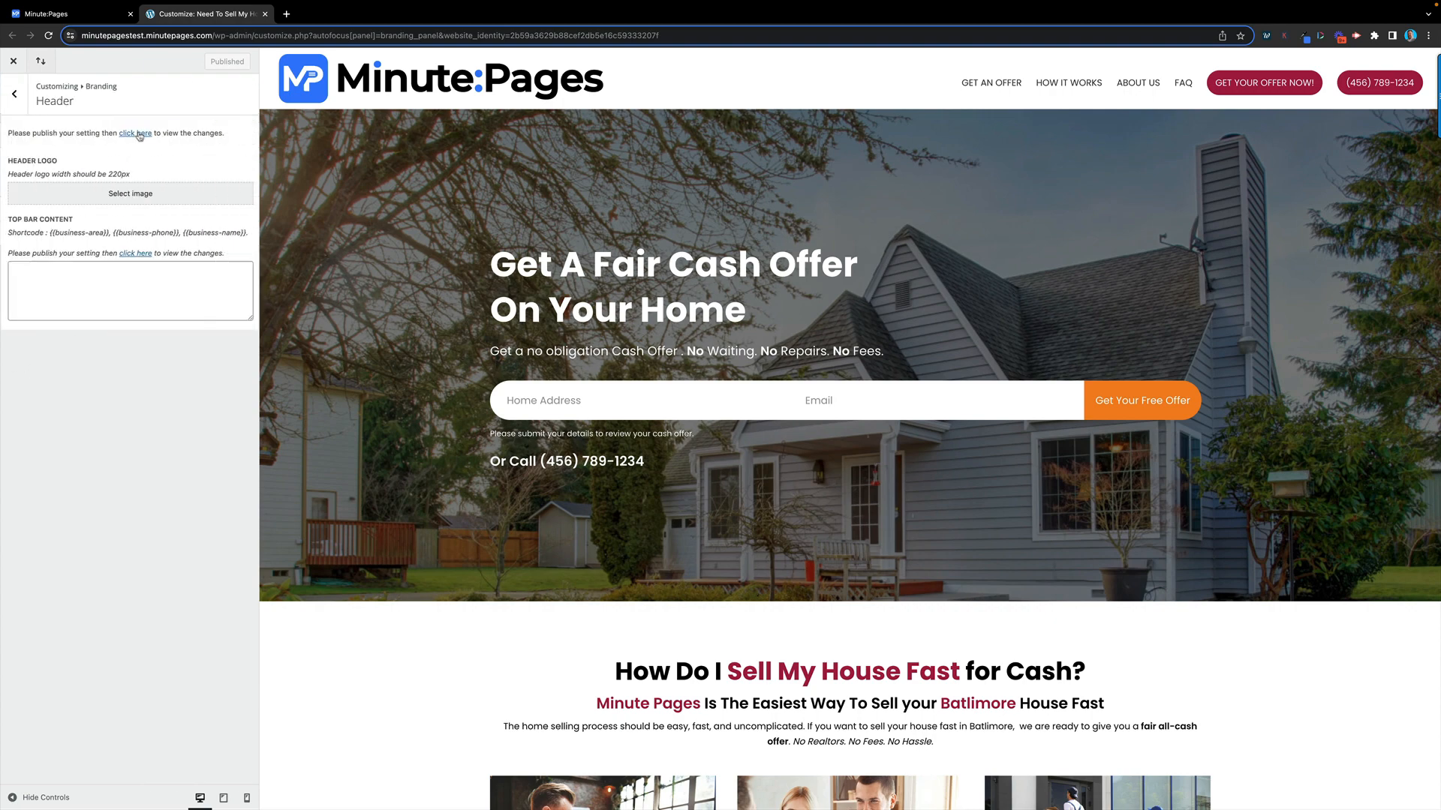
{"action": "left_click", "coordinate": [170, 197]}
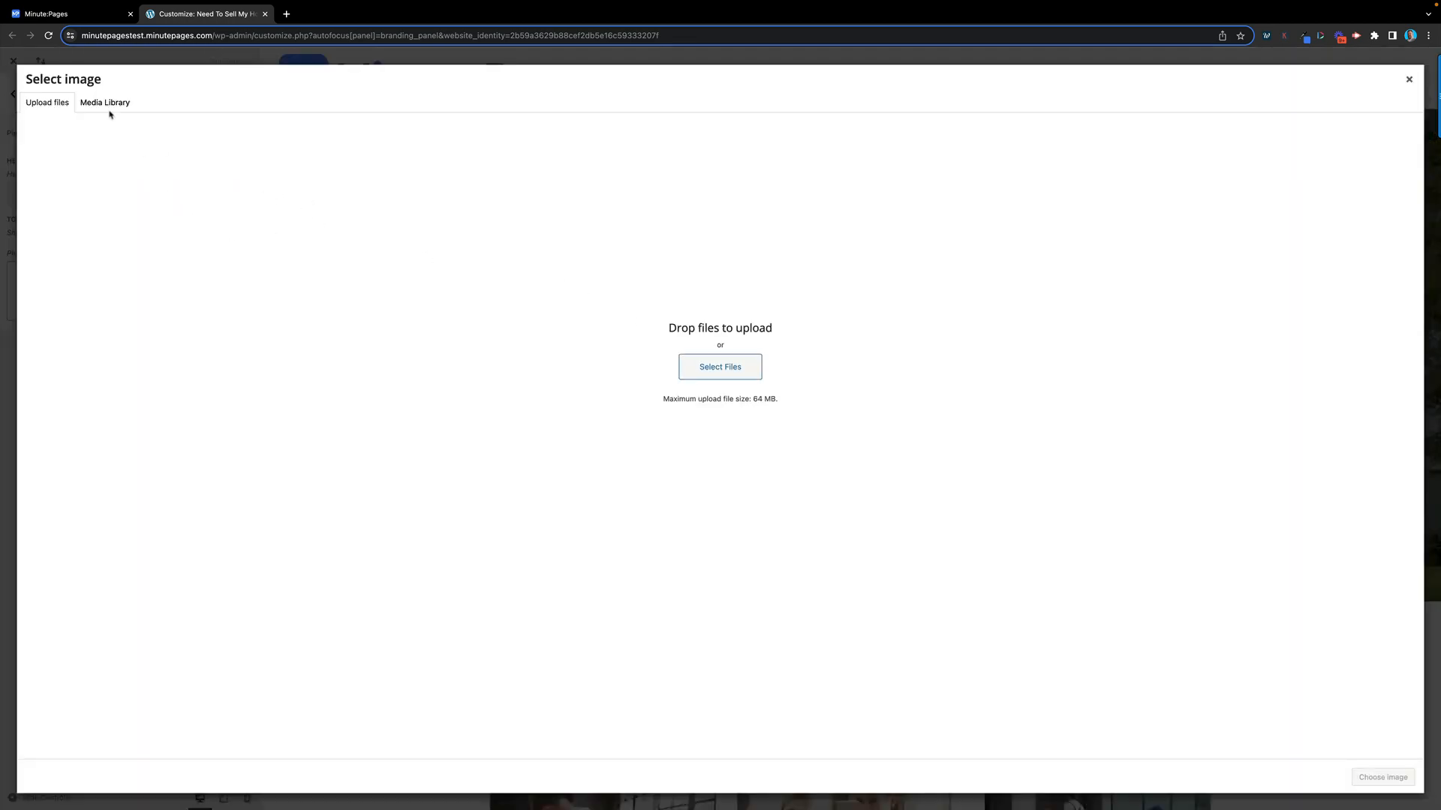
{"action": "left_click", "coordinate": [108, 109]}
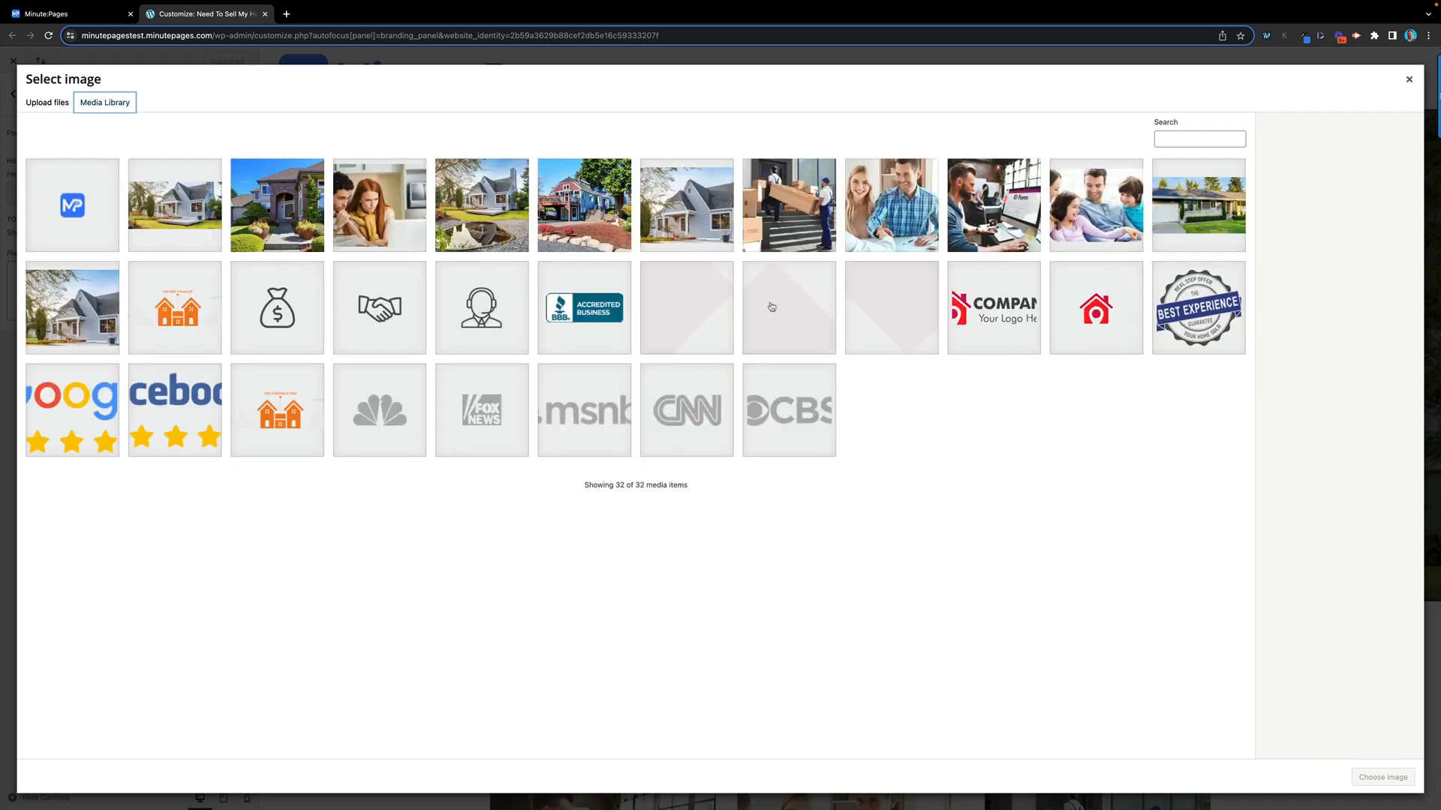
{"action": "left_click", "coordinate": [45, 105]}
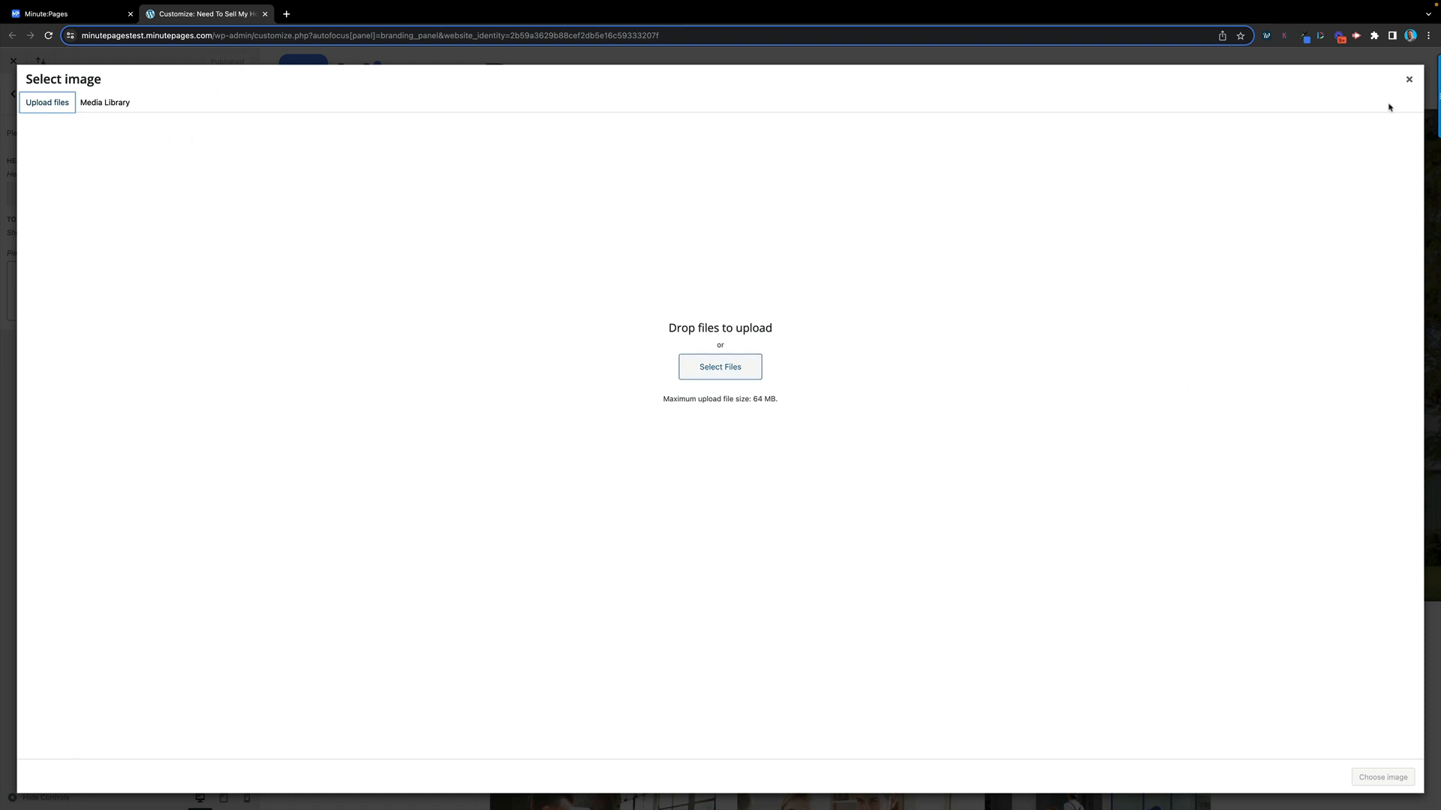
{"action": "left_click", "coordinate": [1408, 79]}
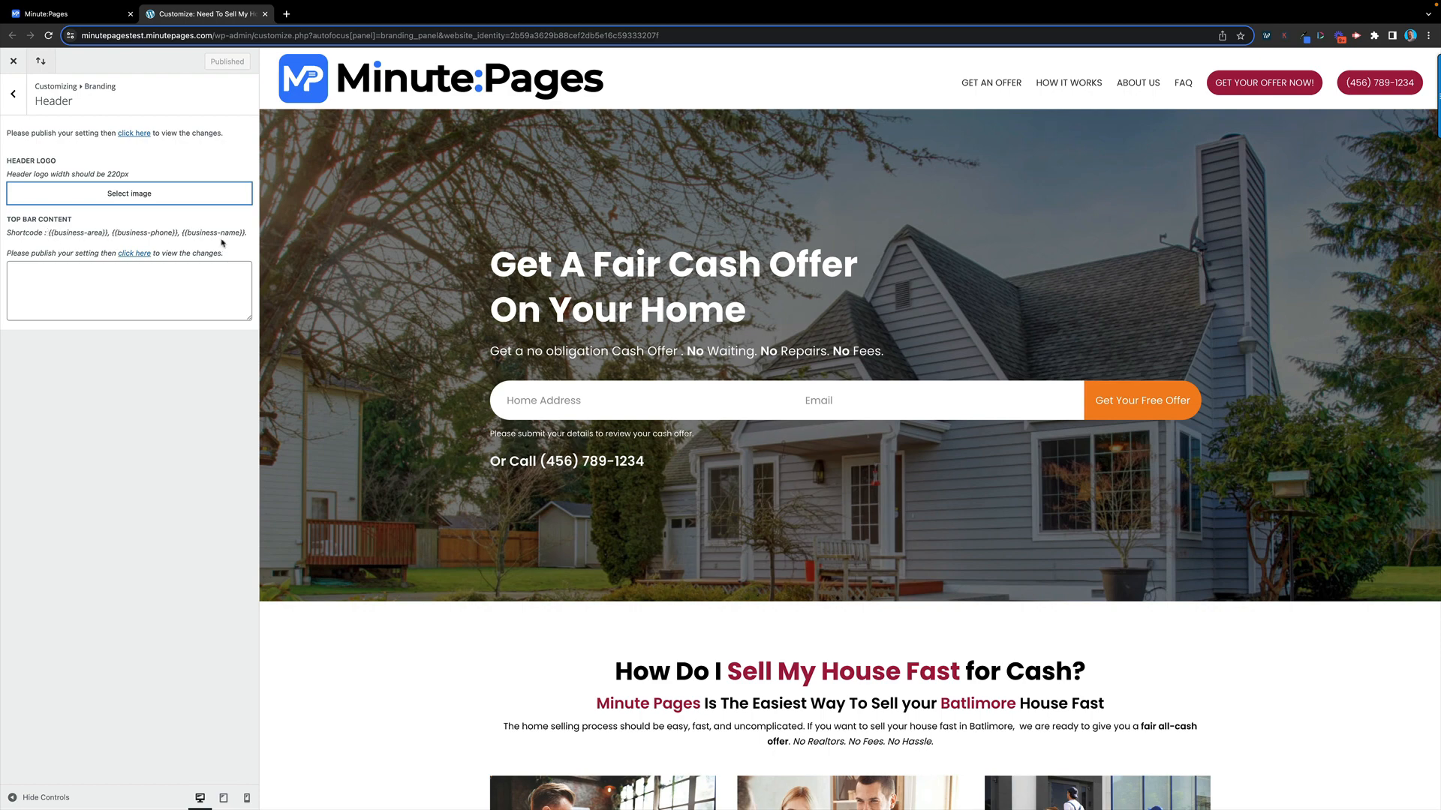
Try 'Baltimore Trusted Home Buyers' as Top Bar Content, then delete it
{"action": "left_click", "coordinate": [31, 279]}
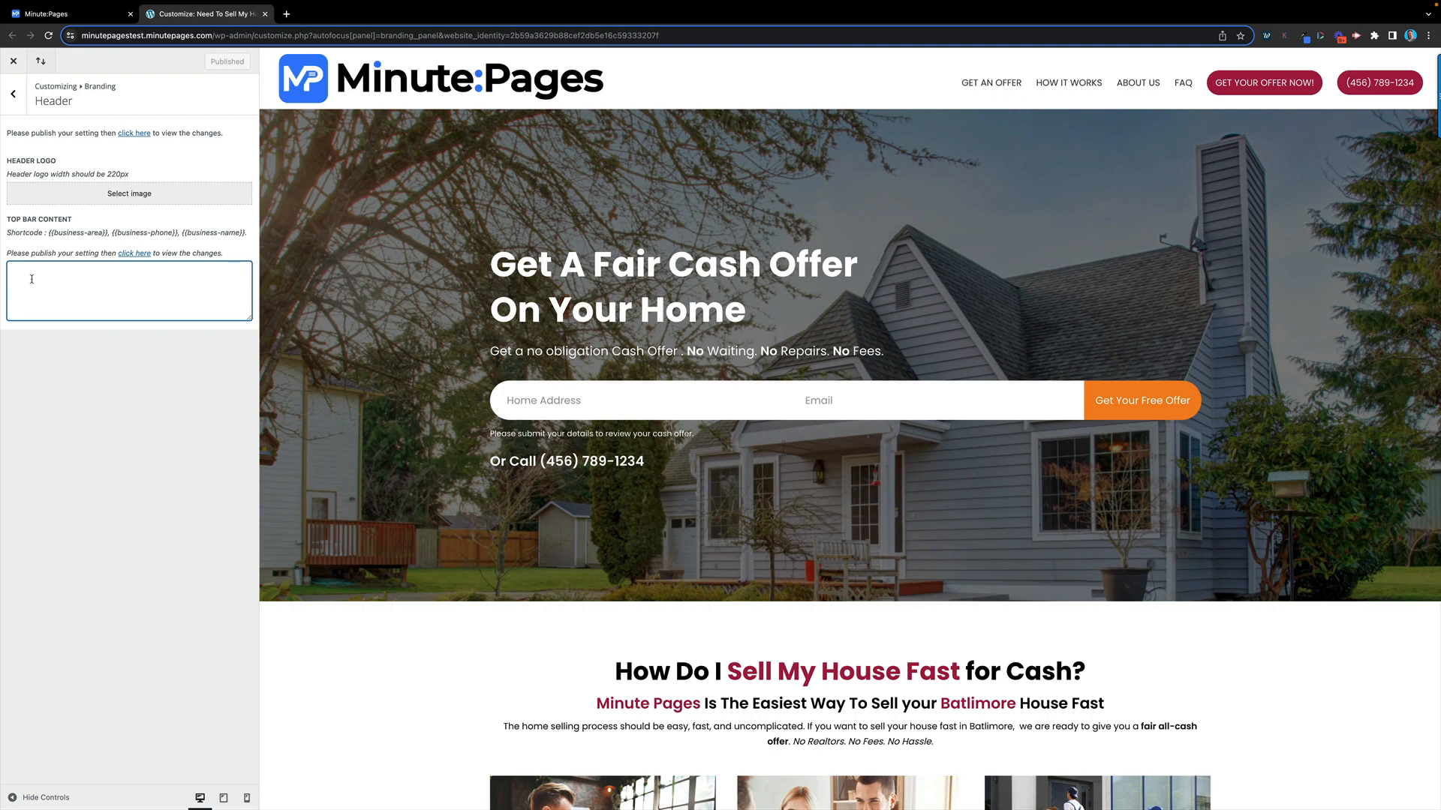
{"action": "type", "text": "Balti"}
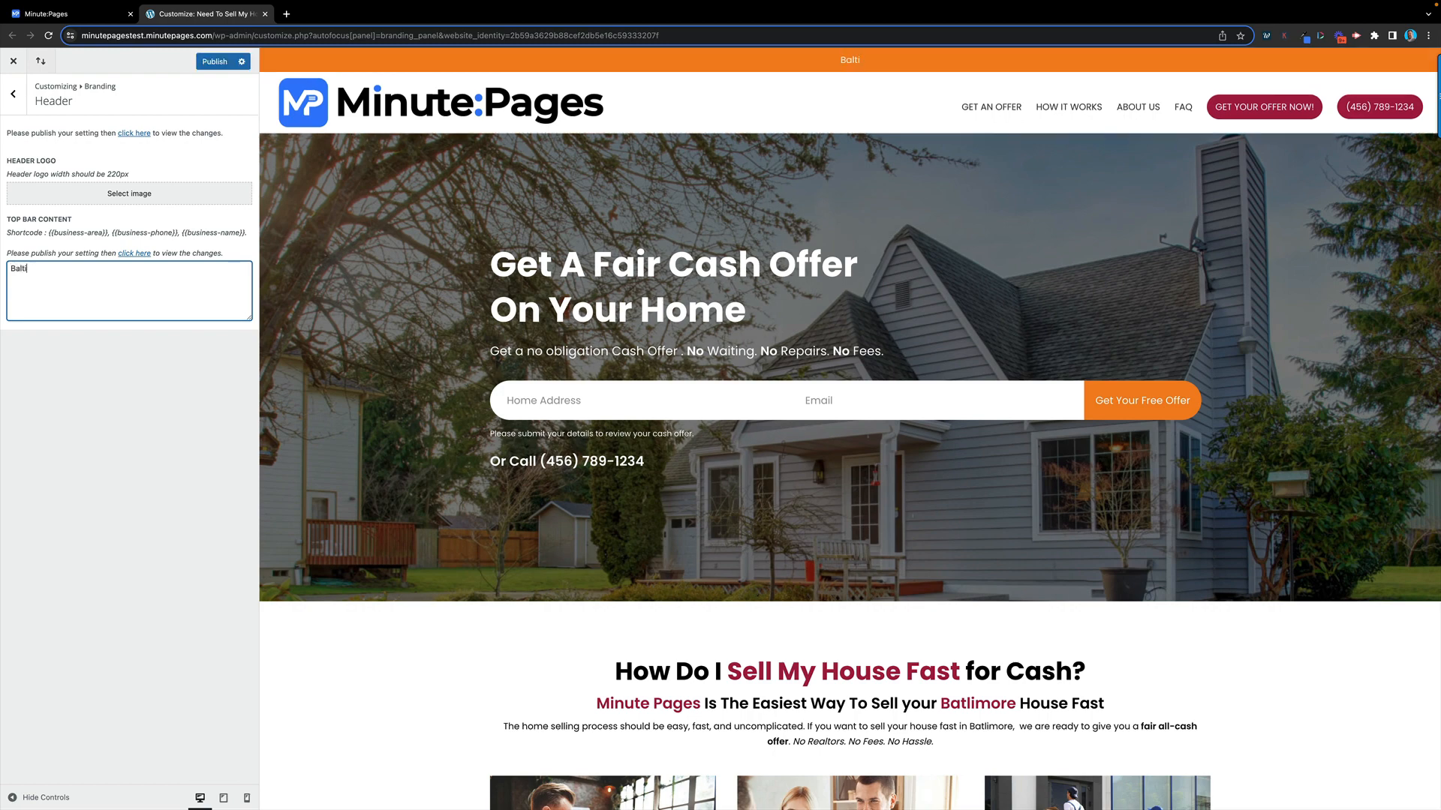
{"action": "type", "text": "more Trusted Home Buyers"}
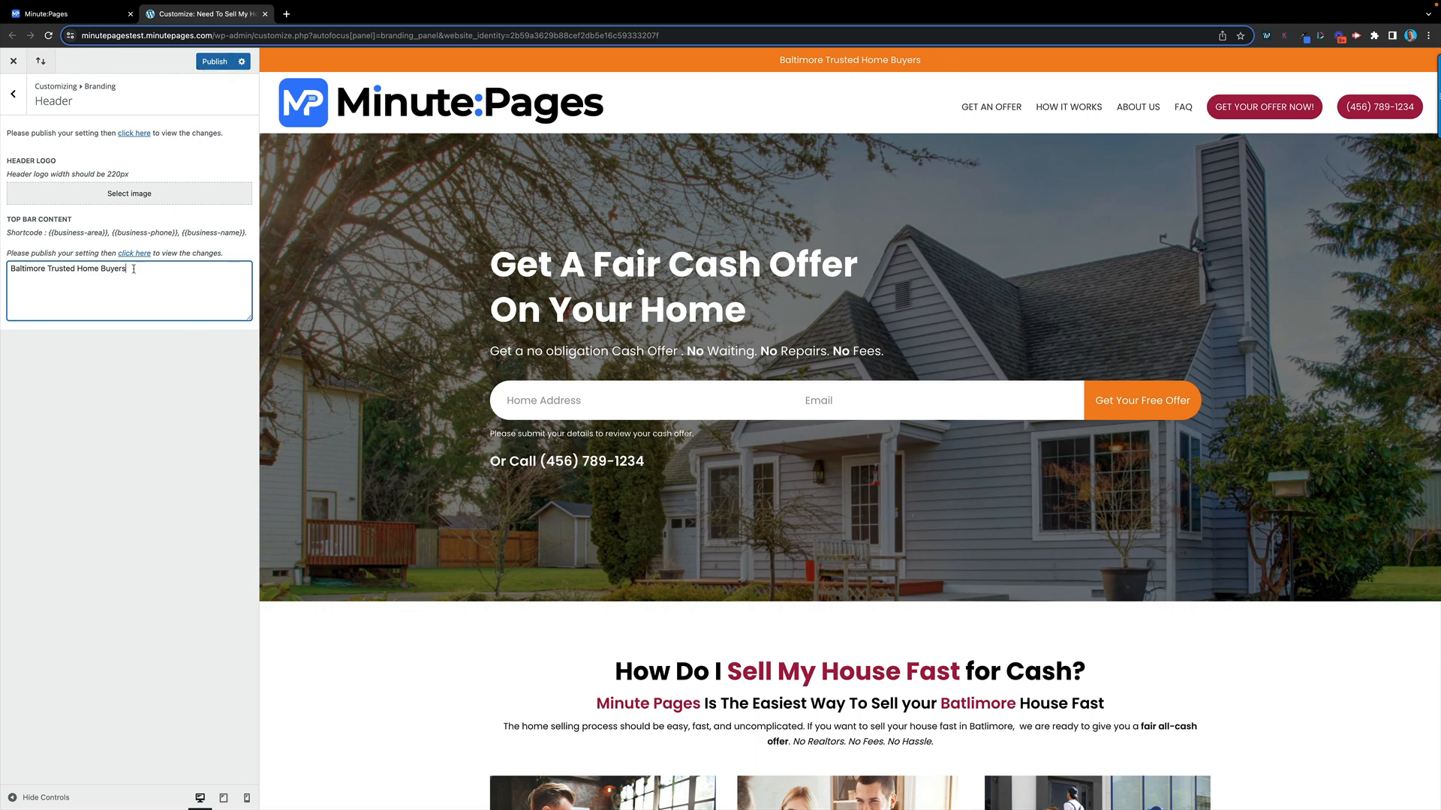
{"action": "left_click_drag", "start_coordinate": [142, 270], "coordinate": [4, 268]}
{"action": "key", "text": "BackSpace"}
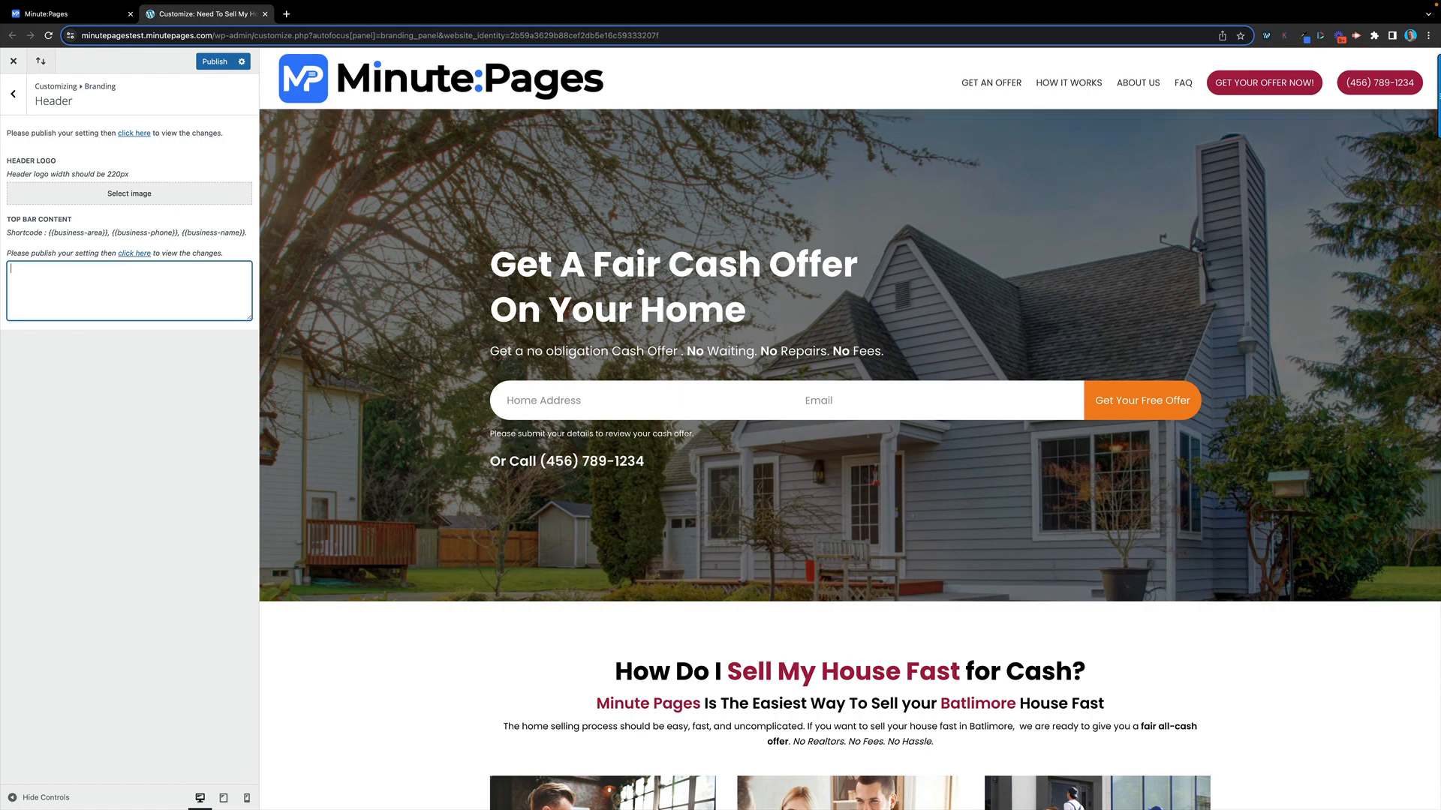
Paste and remove the {{business-area}} shortcode, publishing the empty top bar and returning to Branding
{"action": "left_click_drag", "start_coordinate": [109, 232], "coordinate": [48, 235]}
{"action": "key", "text": "super+c"}
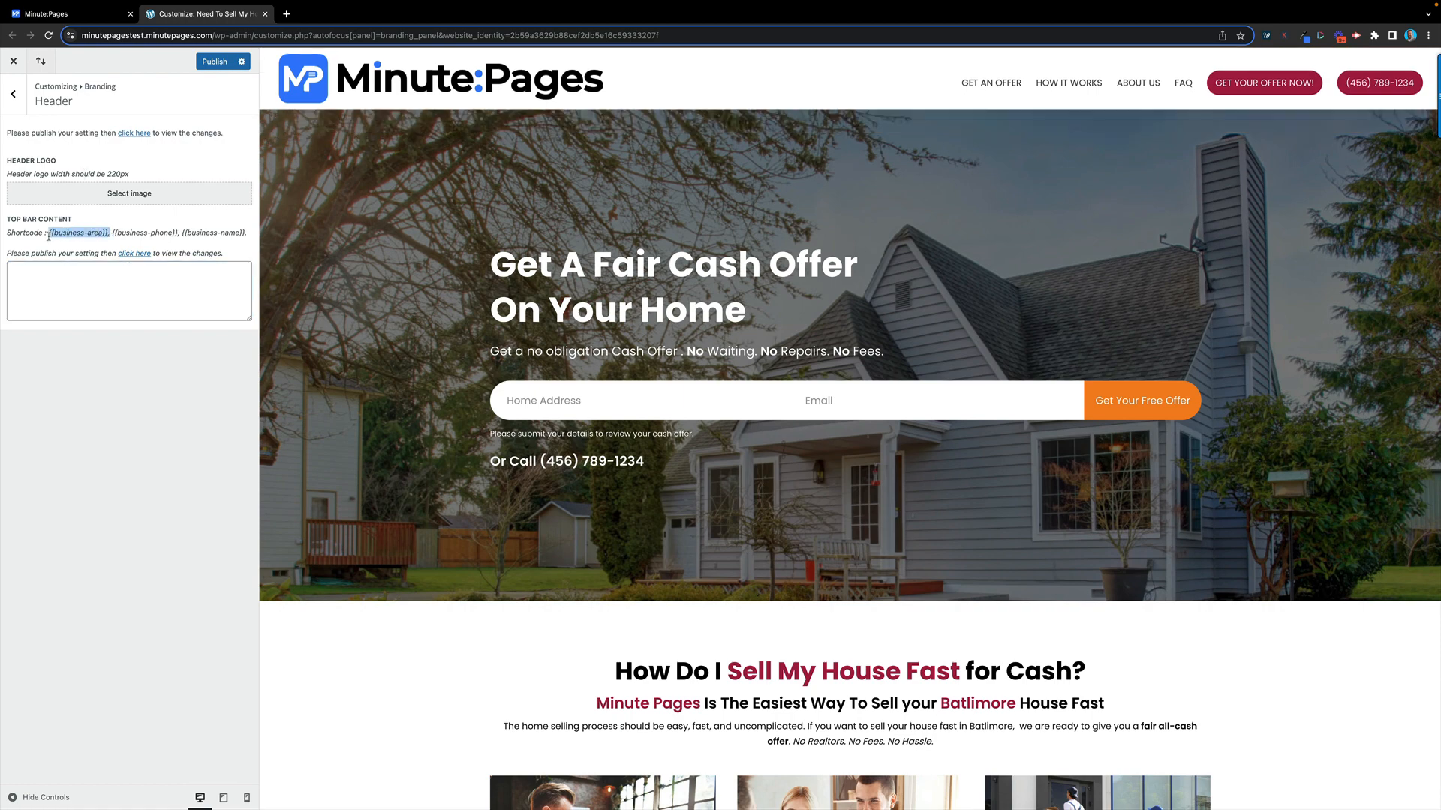
{"action": "left_click", "coordinate": [36, 283]}
{"action": "key", "text": "super+v"}
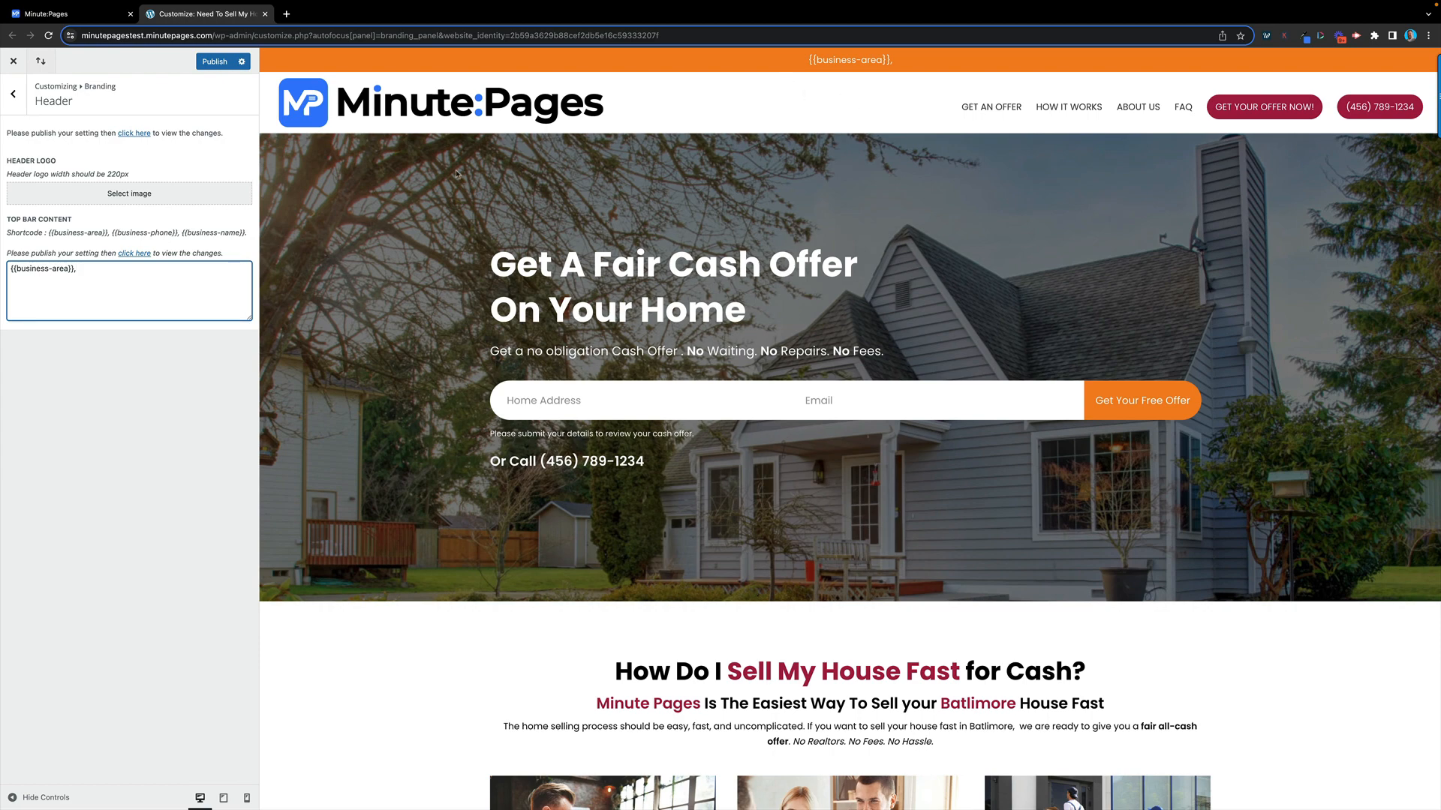
{"action": "left_click_drag", "start_coordinate": [78, 270], "coordinate": [2, 267]}
{"action": "key", "text": "BackSpace"}
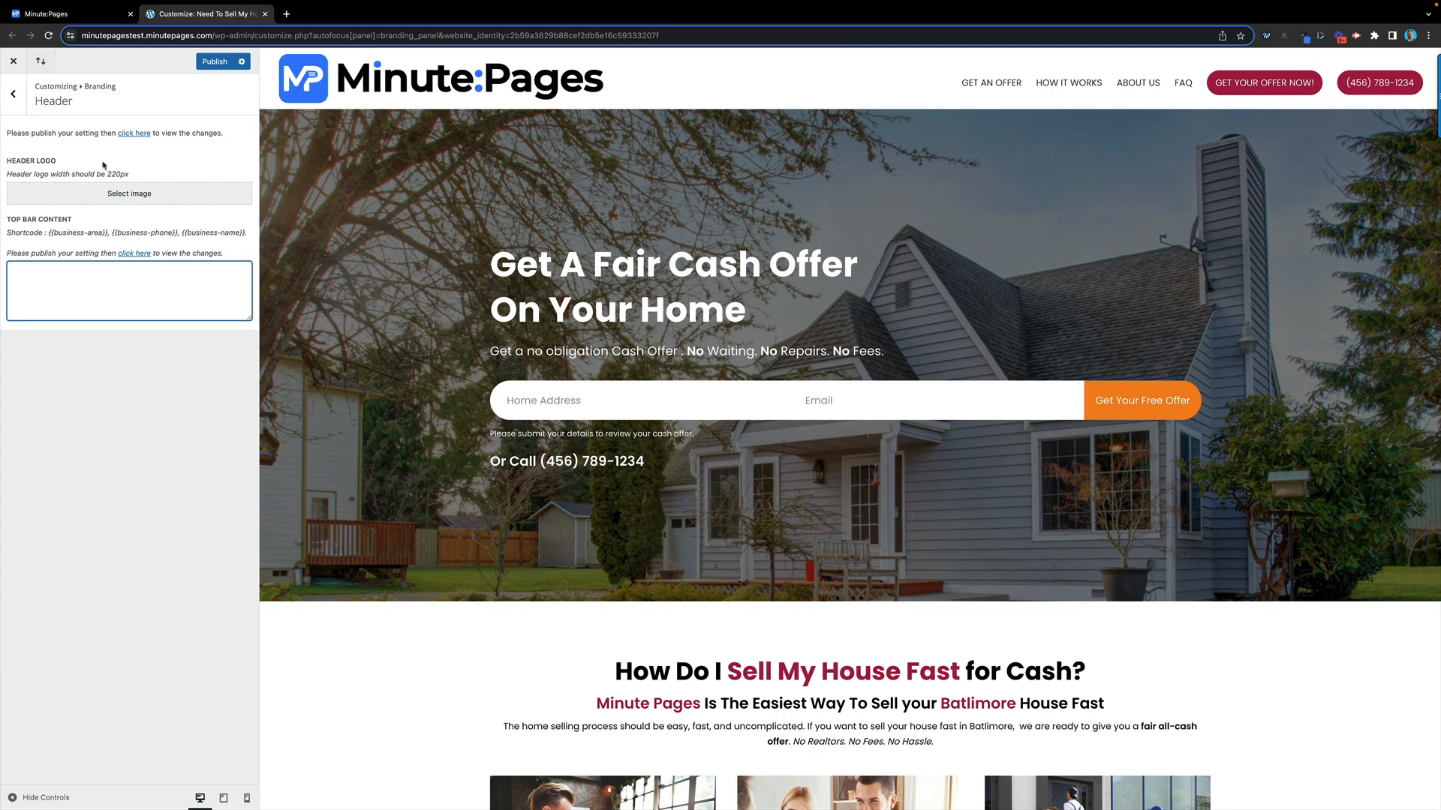
{"action": "left_click", "coordinate": [213, 63]}
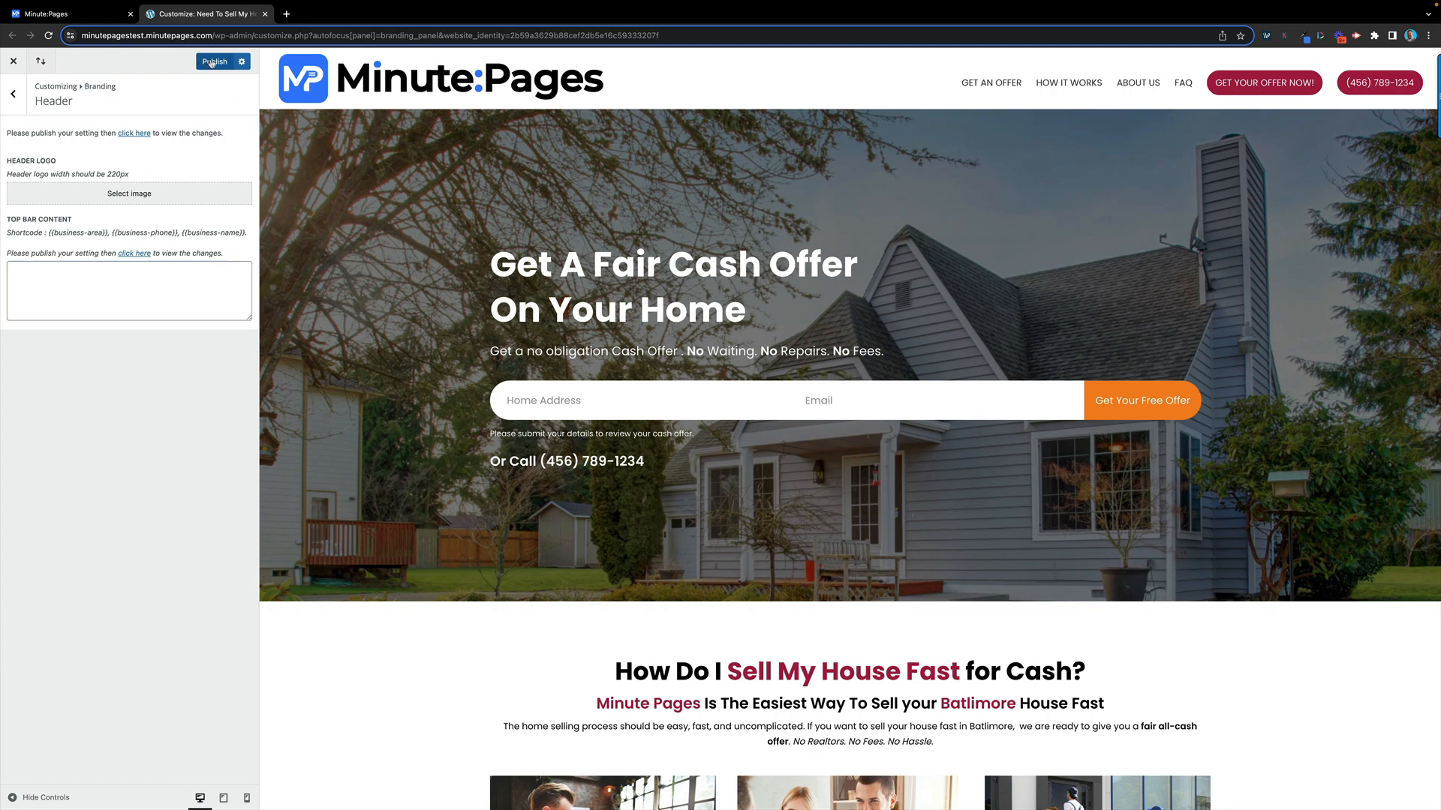
{"action": "left_click", "coordinate": [12, 94]}
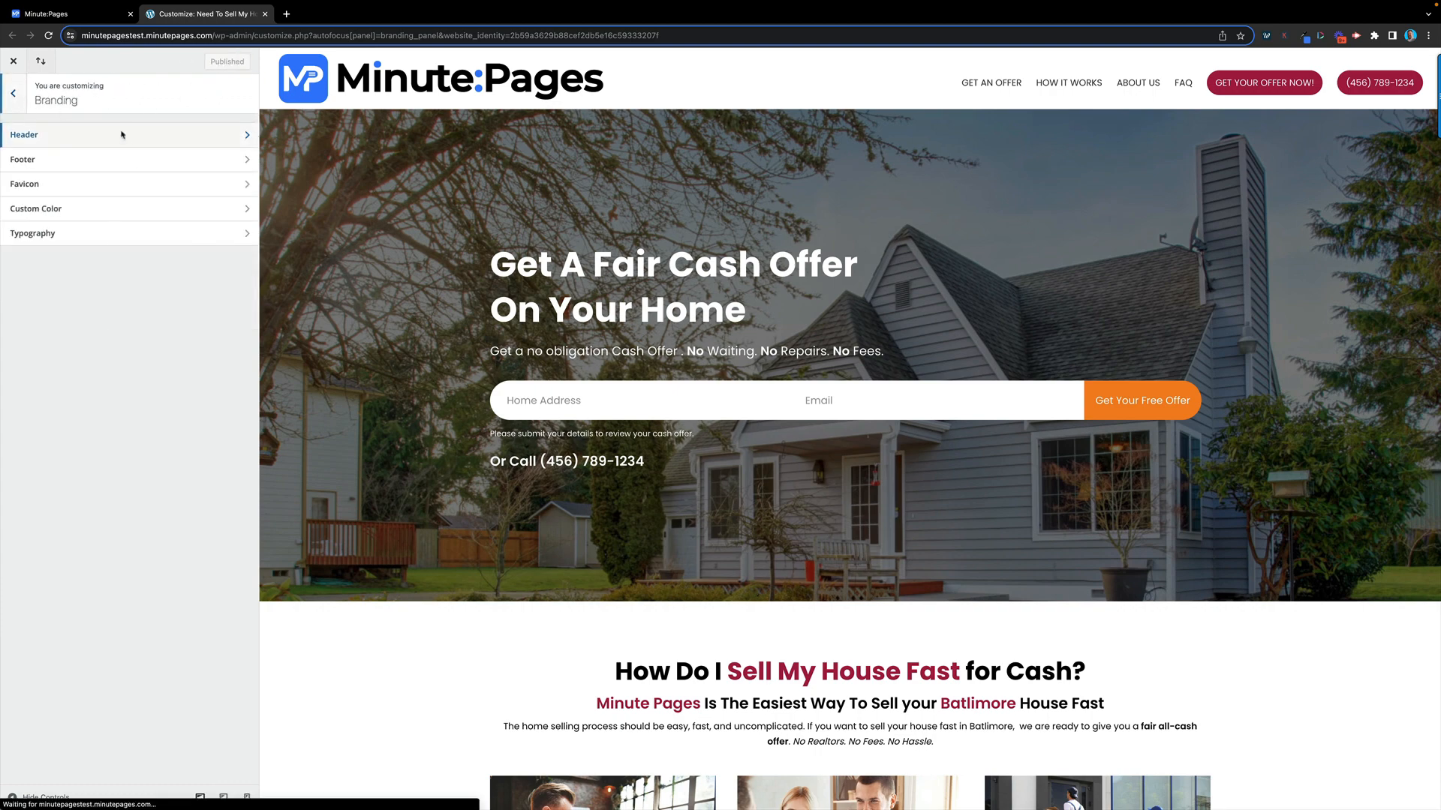
Review the Footer settings and the footer about text in the preview
{"action": "left_click", "coordinate": [200, 159]}
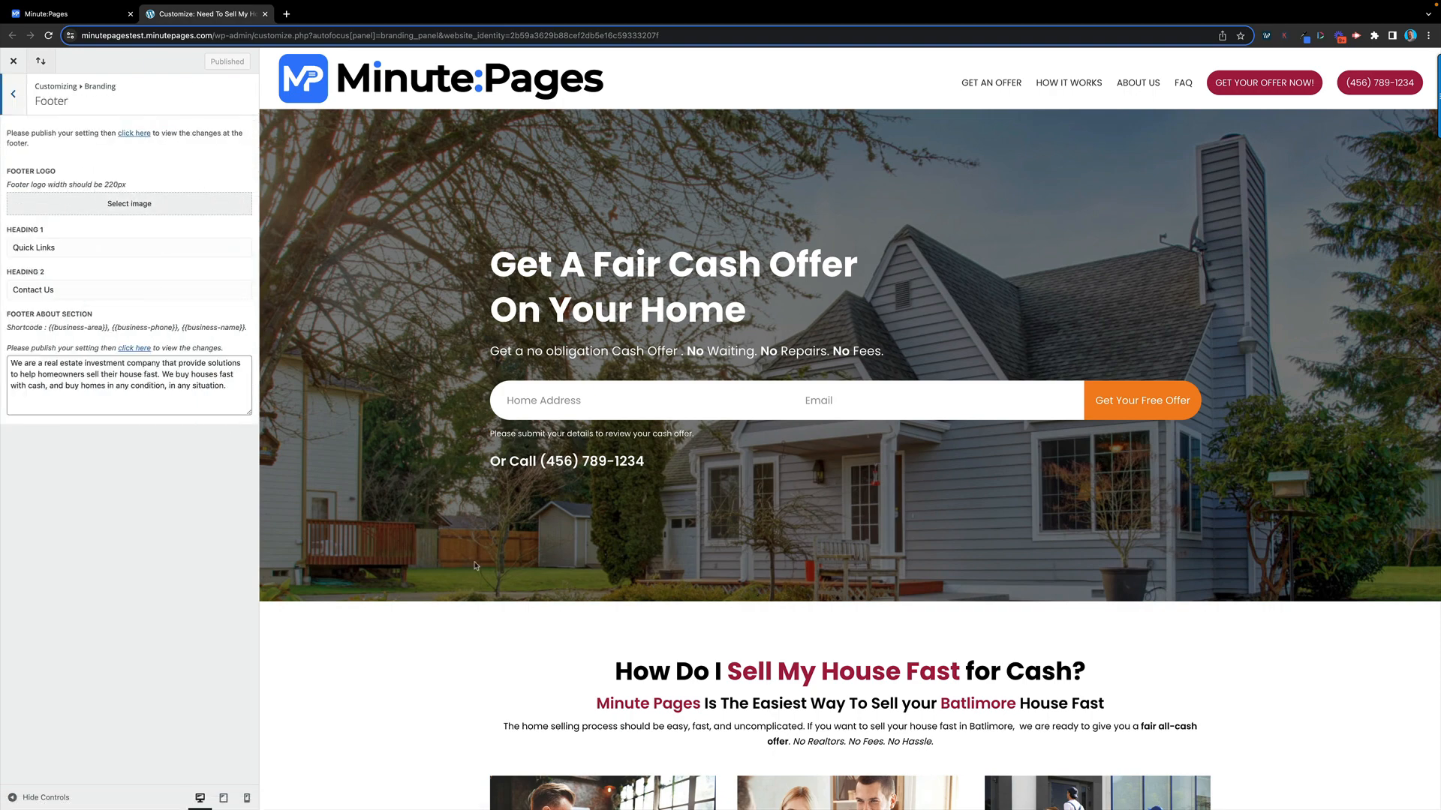
{"action": "scroll", "coordinate": [478, 566], "scroll_direction": "down", "scroll_amount": 20}
{"action": "scroll", "coordinate": [478, 566], "scroll_direction": "down", "scroll_amount": 2}
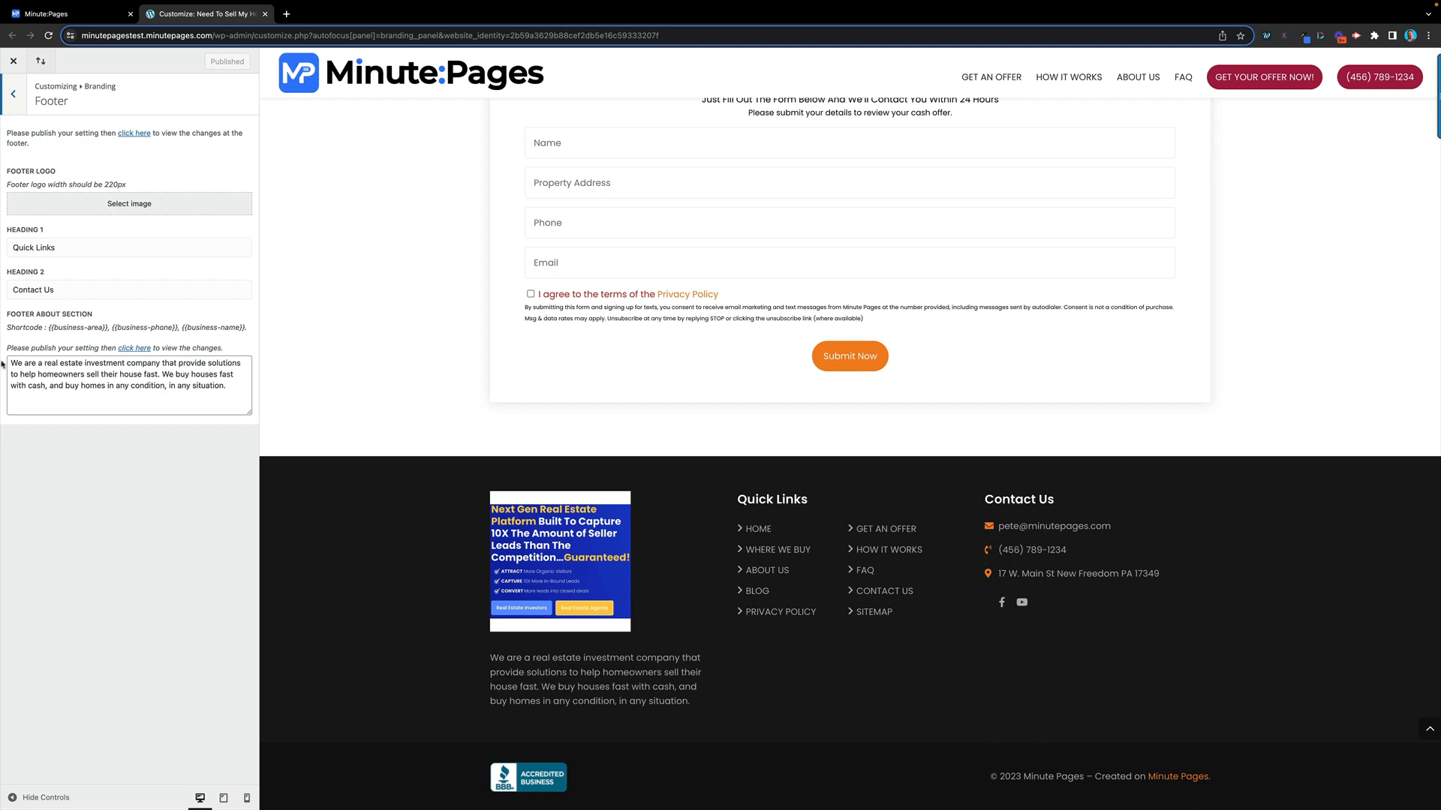
{"action": "left_click_drag", "start_coordinate": [9, 363], "coordinate": [216, 409]}
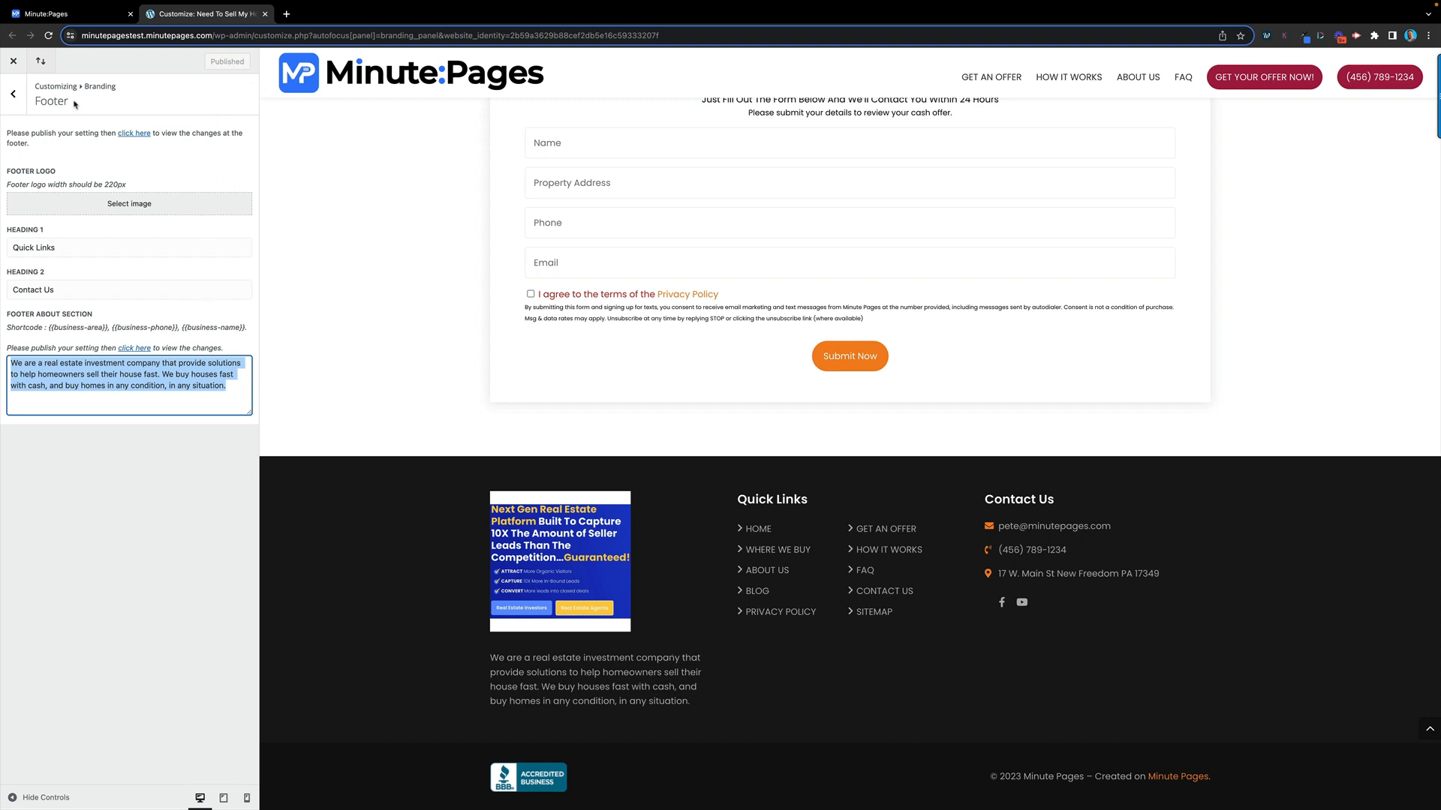
{"action": "left_click", "coordinate": [12, 94]}
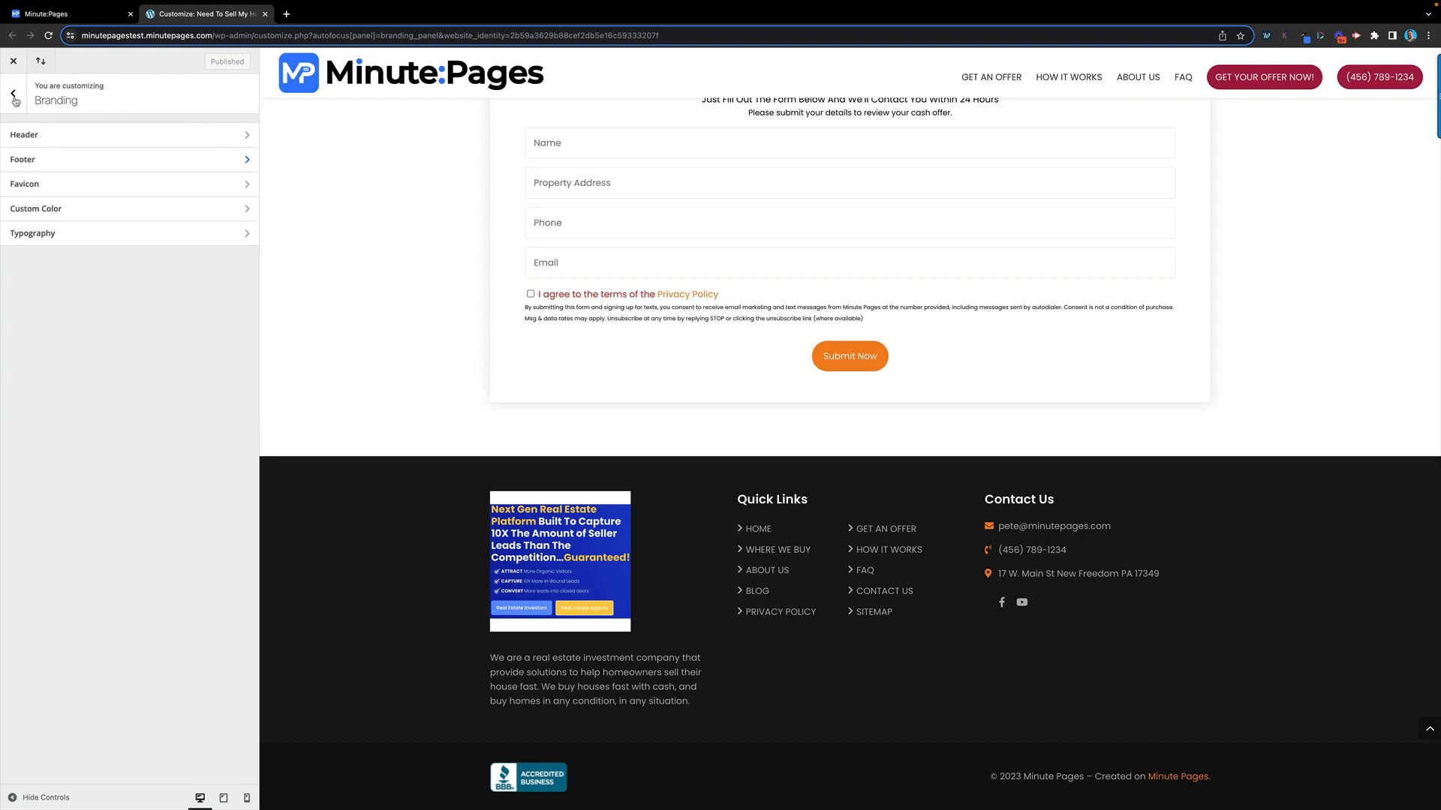
Look over the Favicon settings, then go to Custom Color
{"action": "left_click", "coordinate": [121, 188]}
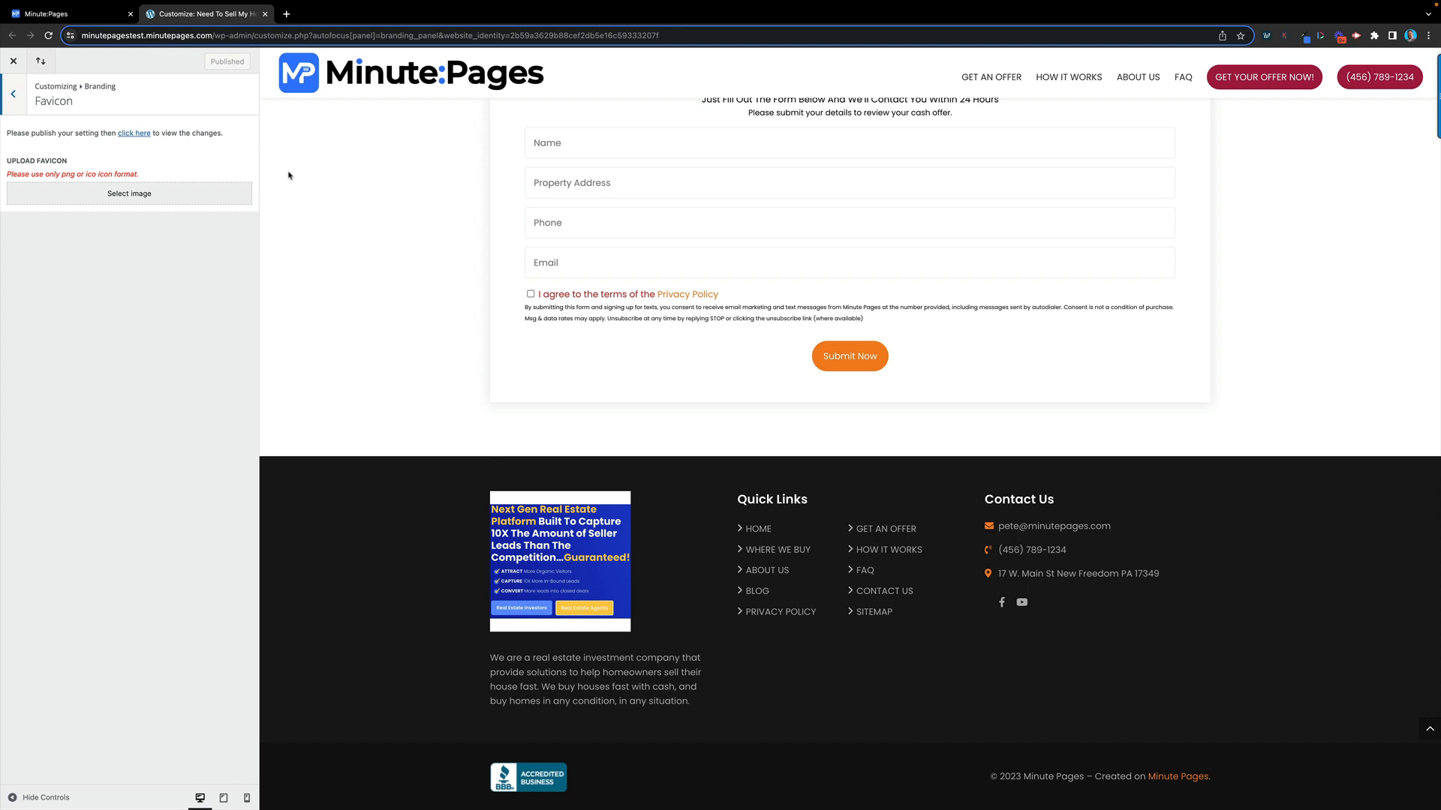
{"action": "left_click", "coordinate": [14, 95]}
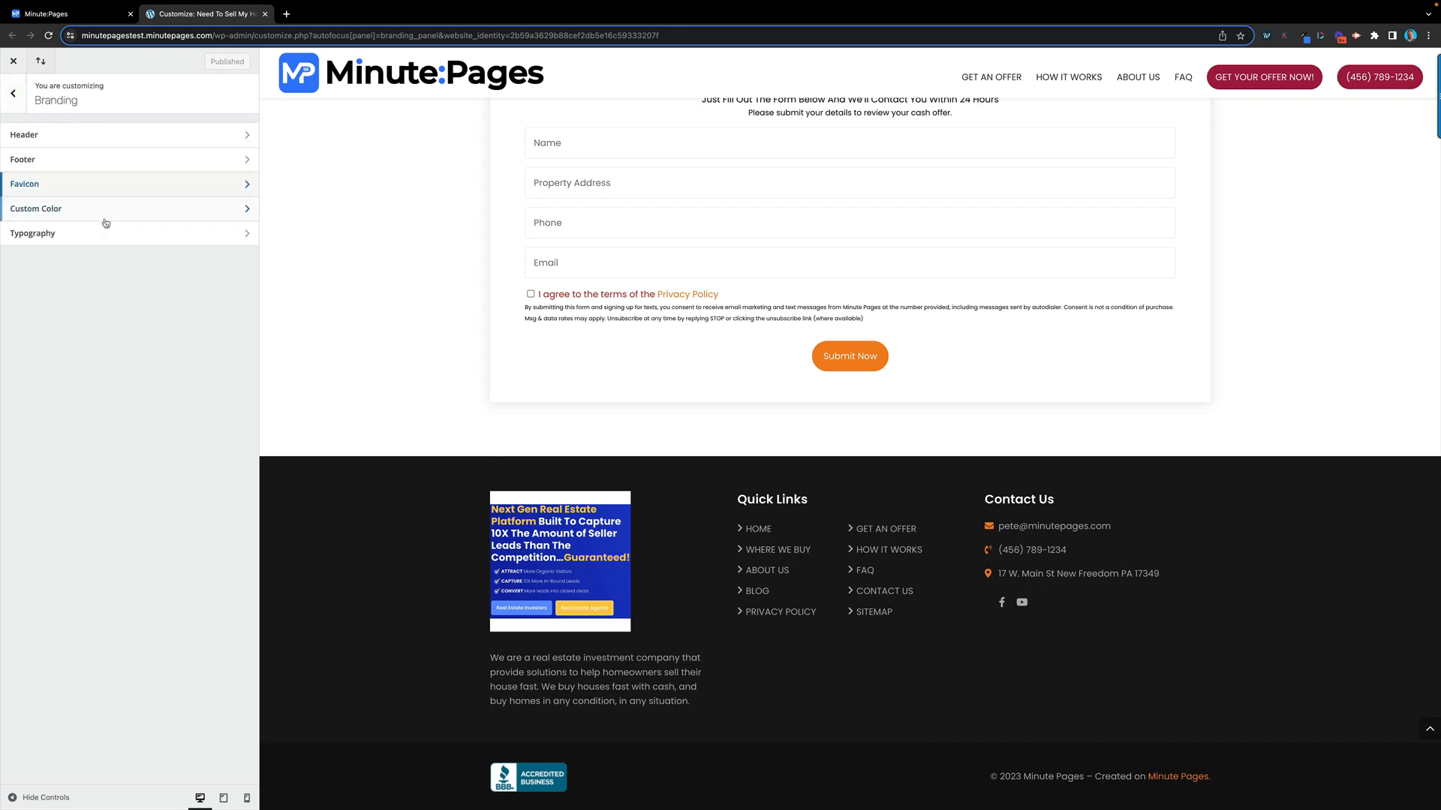
{"action": "left_click", "coordinate": [169, 215]}
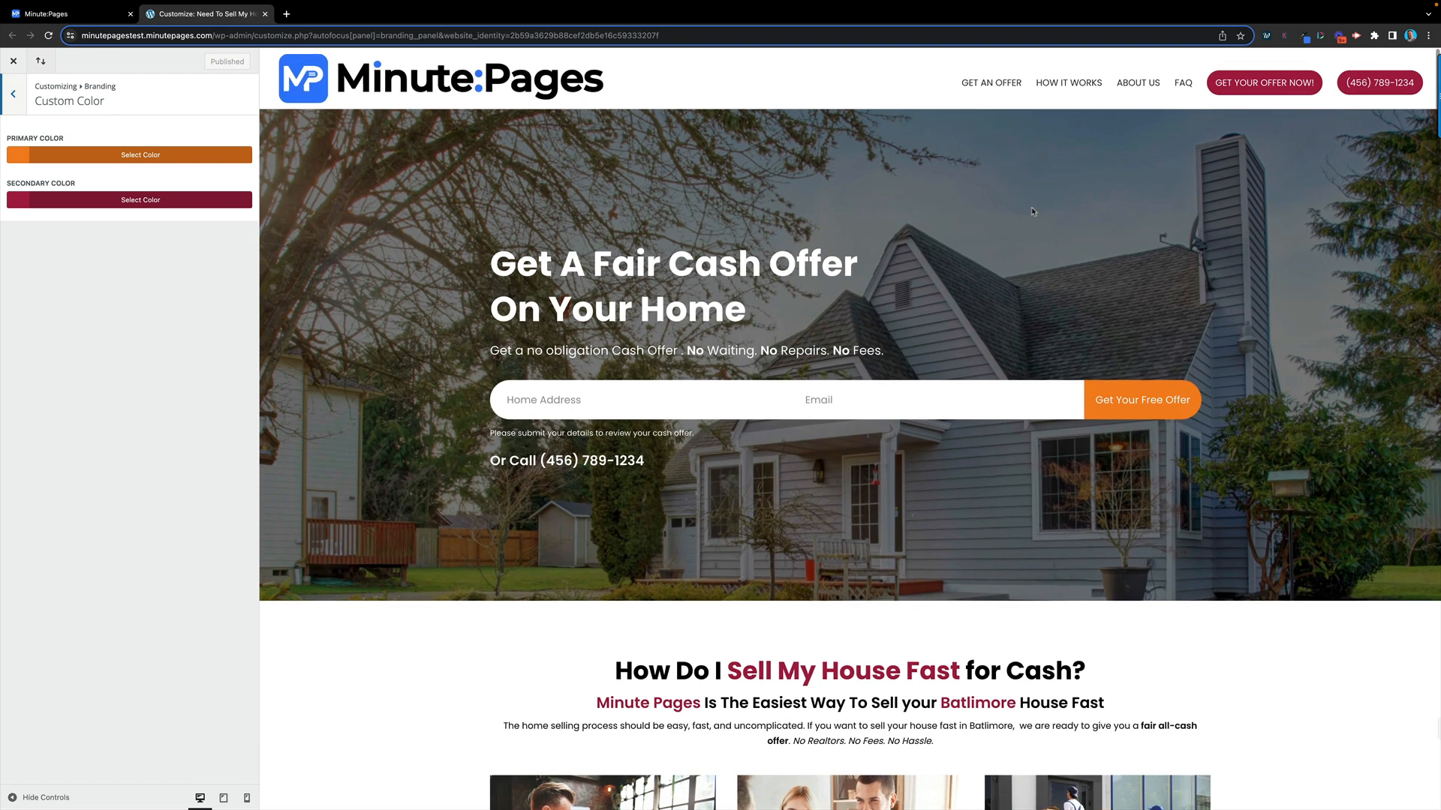
Change the primary colour to dark blue and the secondary colour to green
{"action": "left_click", "coordinate": [177, 158]}
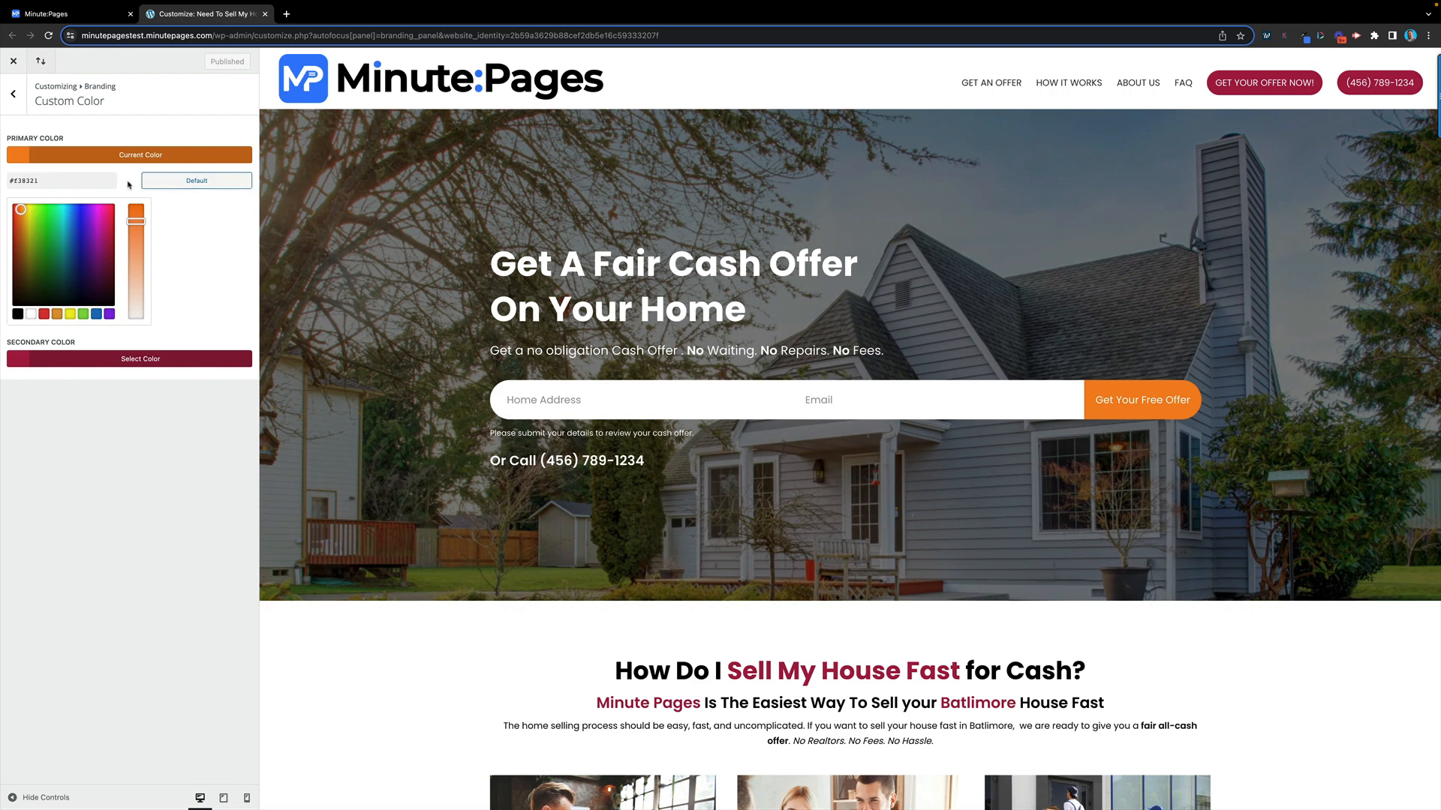
{"action": "mouse_move", "coordinate": [20, 210]}
{"action": "left_mouse_down"}
{"action": "mouse_move", "coordinate": [56, 223]}
{"action": "mouse_move", "coordinate": [75, 255]}
{"action": "left_mouse_up"}
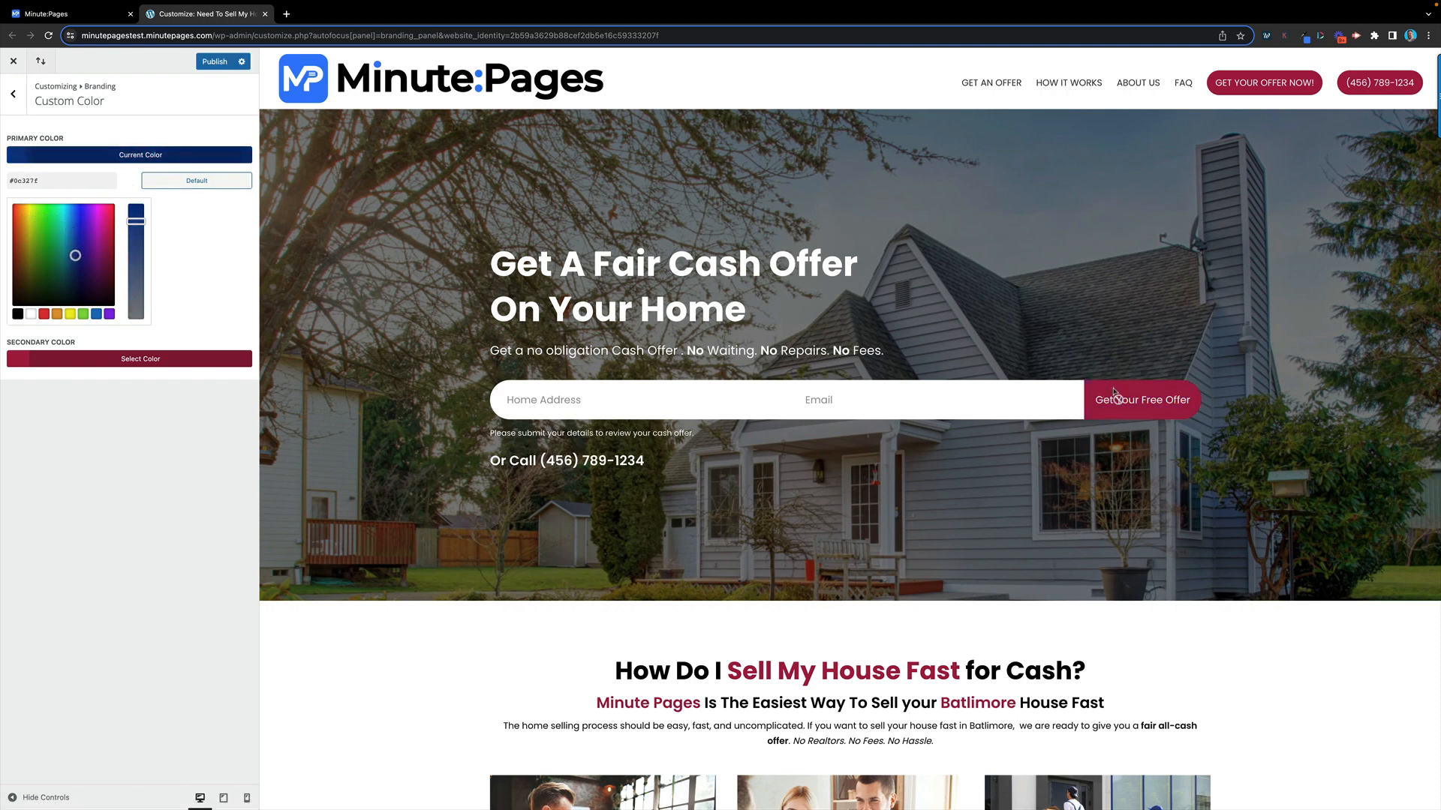
{"action": "left_click", "coordinate": [129, 359]}
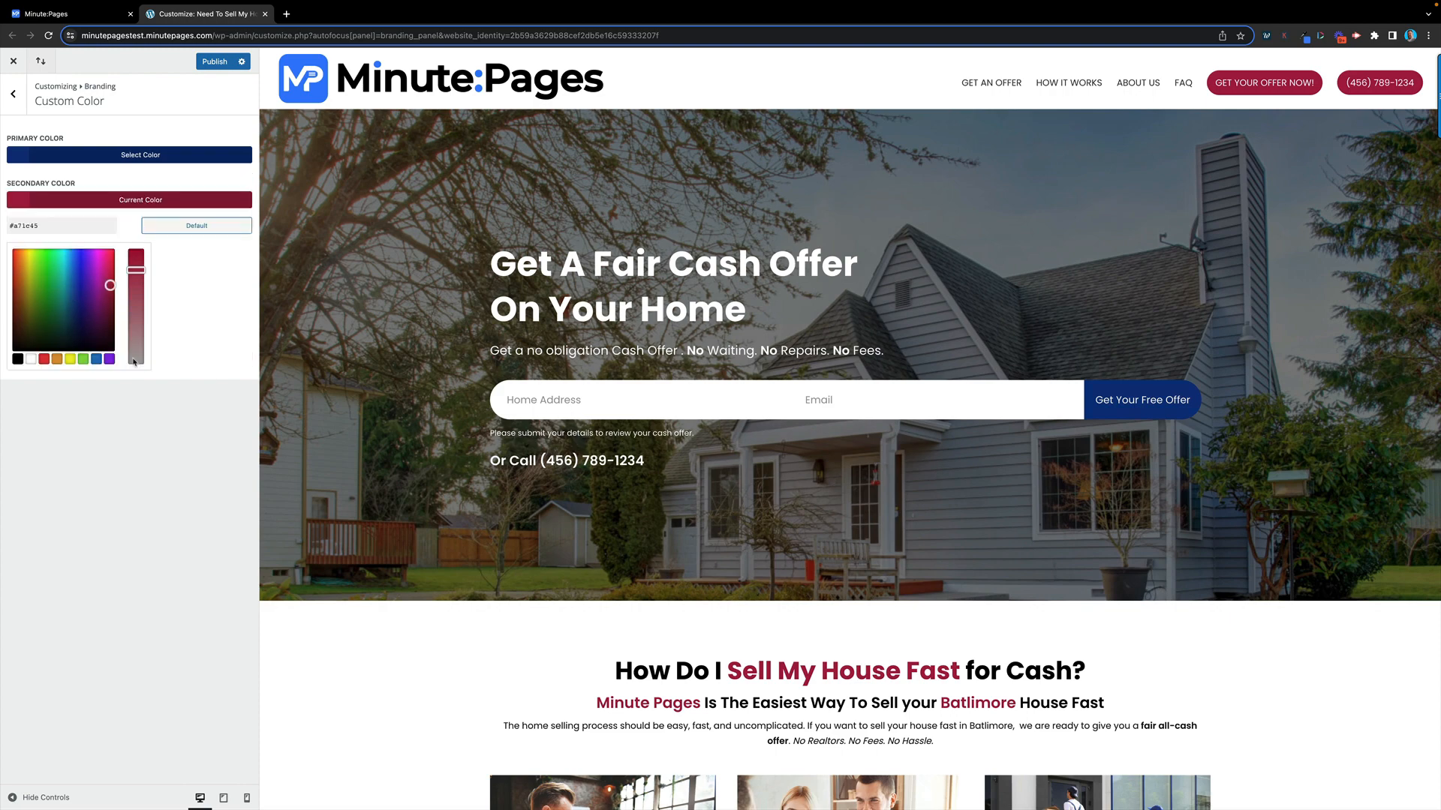
{"action": "left_click", "coordinate": [59, 286]}
{"action": "left_click_drag", "start_coordinate": [58, 286], "coordinate": [41, 301]}
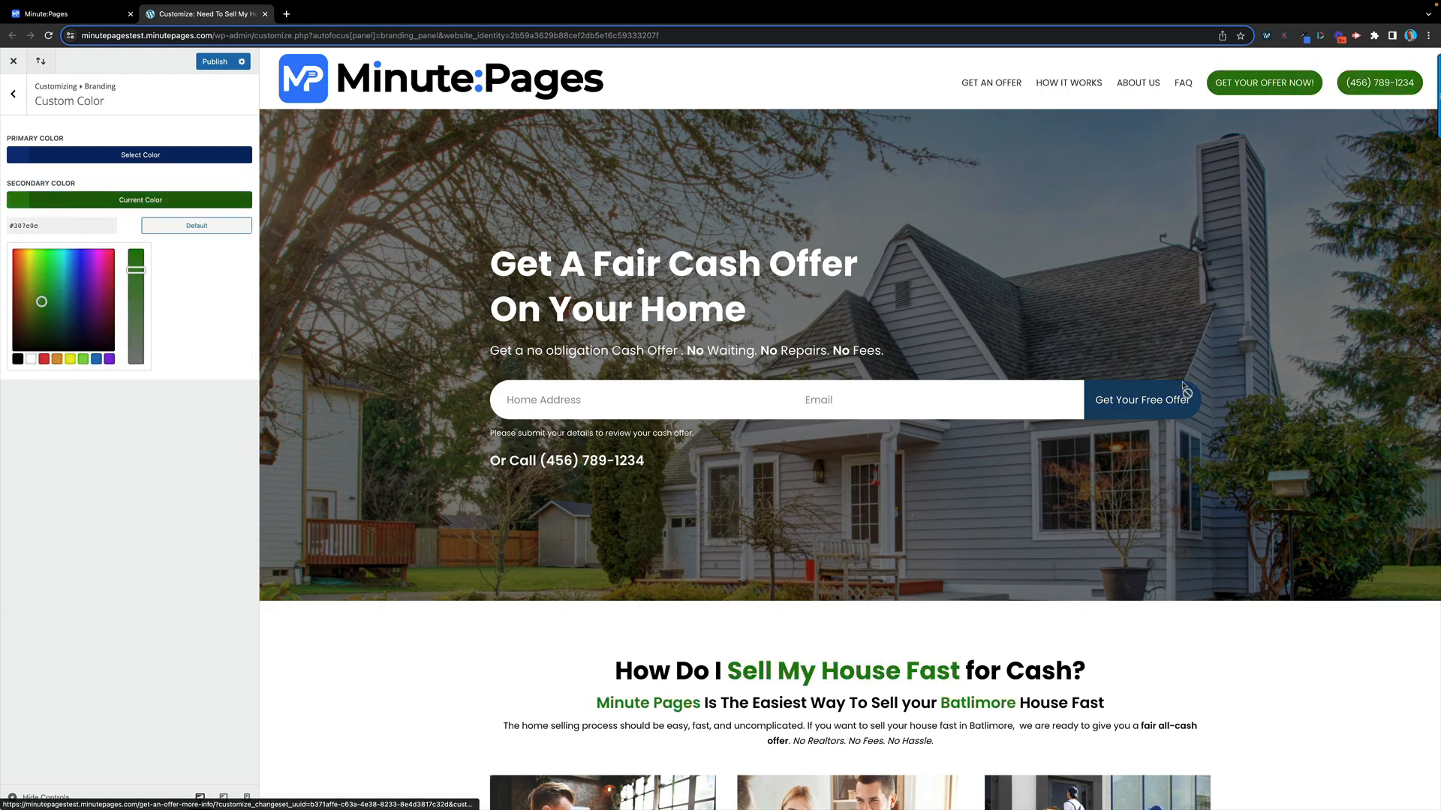
Recheck the primary colour, then return to the Branding options list
{"action": "scroll", "coordinate": [843, 225], "scroll_direction": "down", "scroll_amount": 6}
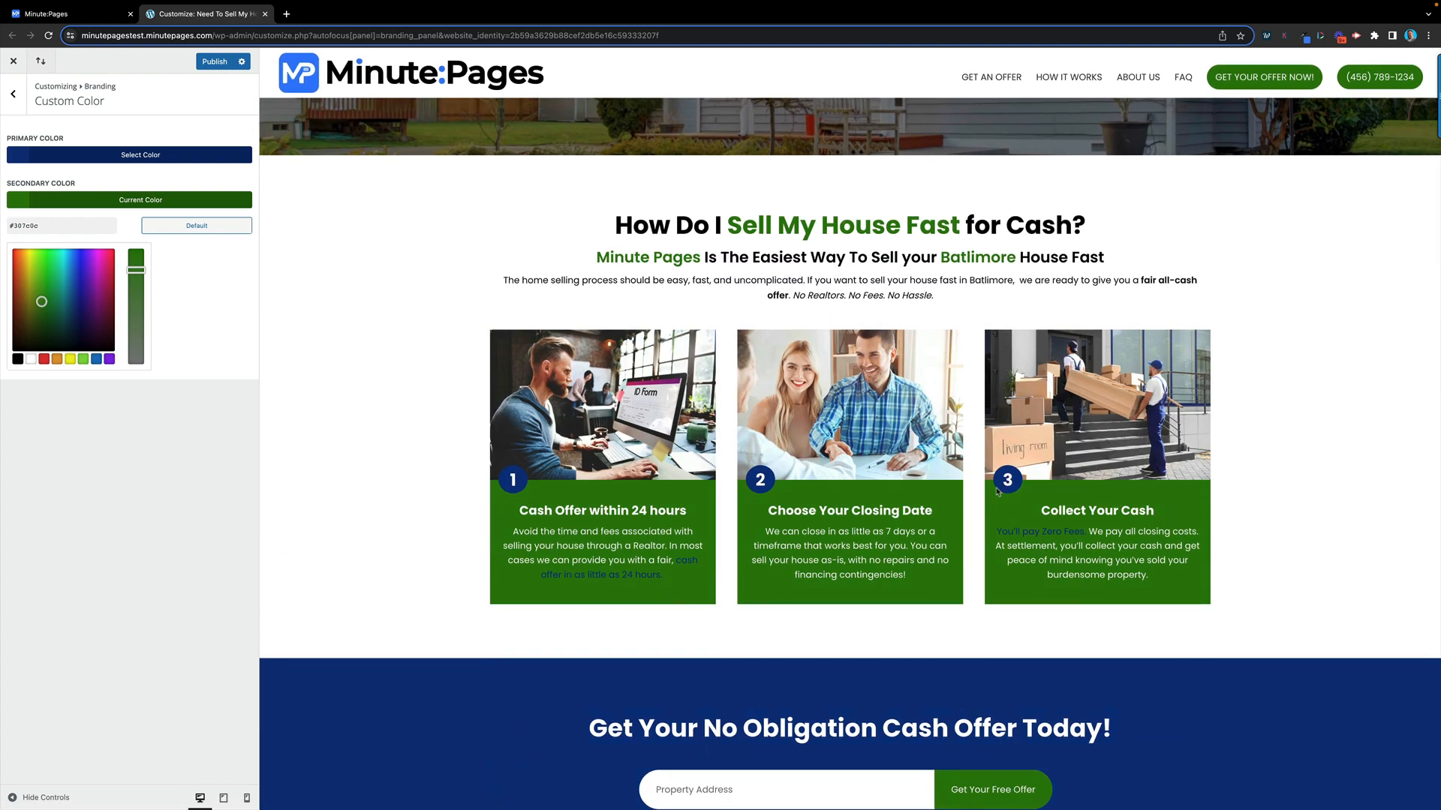
{"action": "scroll", "coordinate": [725, 462], "scroll_direction": "up", "scroll_amount": 5}
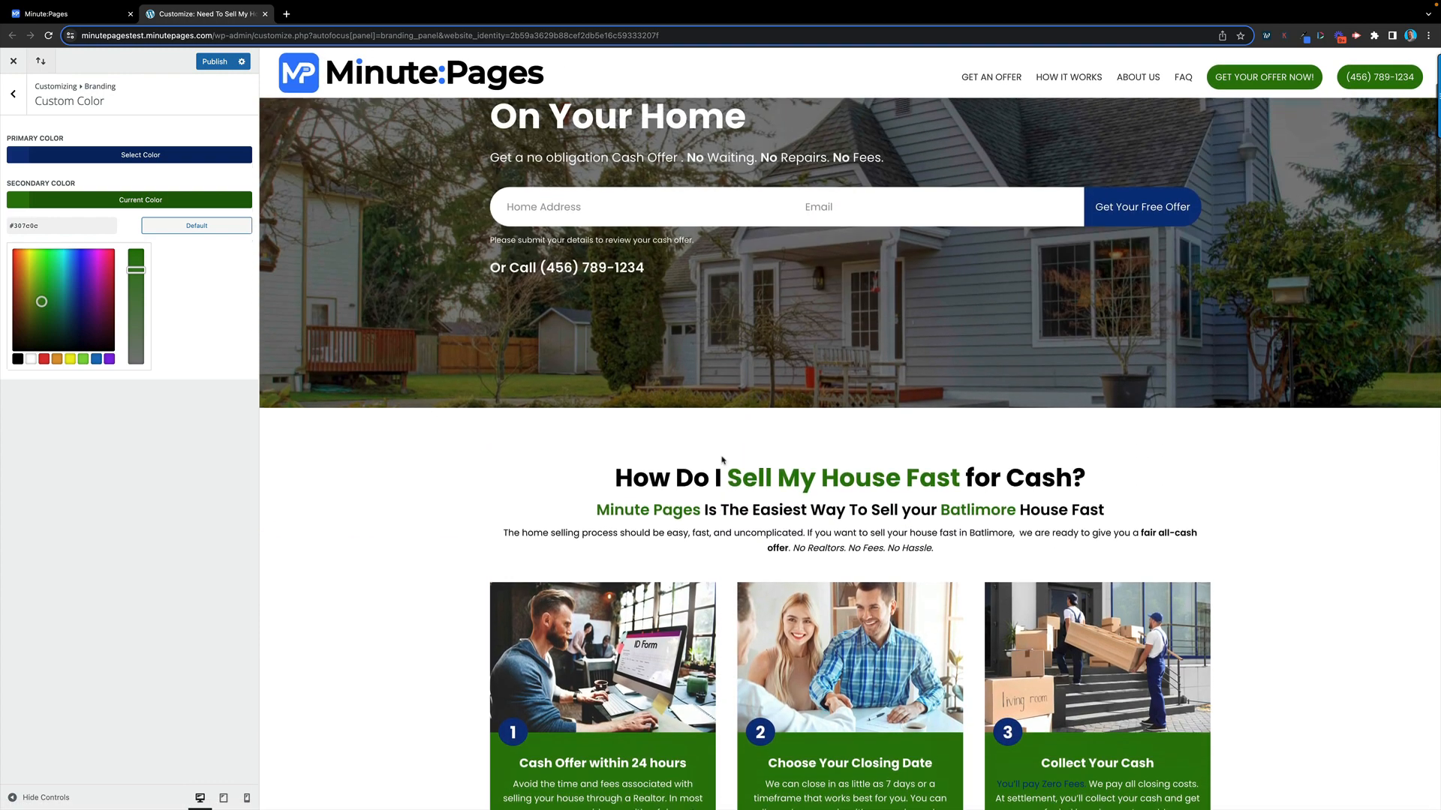
{"action": "left_click", "coordinate": [136, 157]}
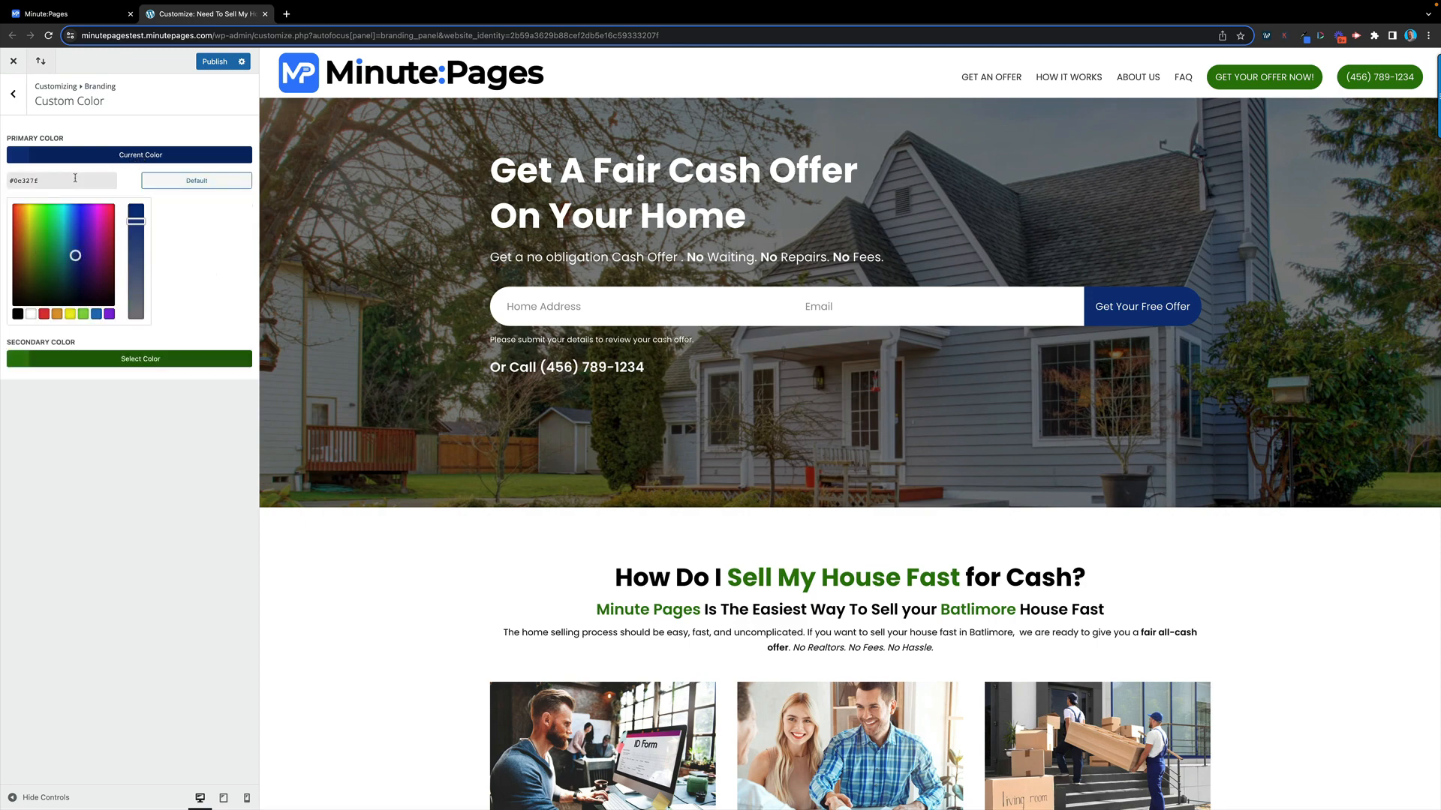
{"action": "left_click", "coordinate": [18, 99]}
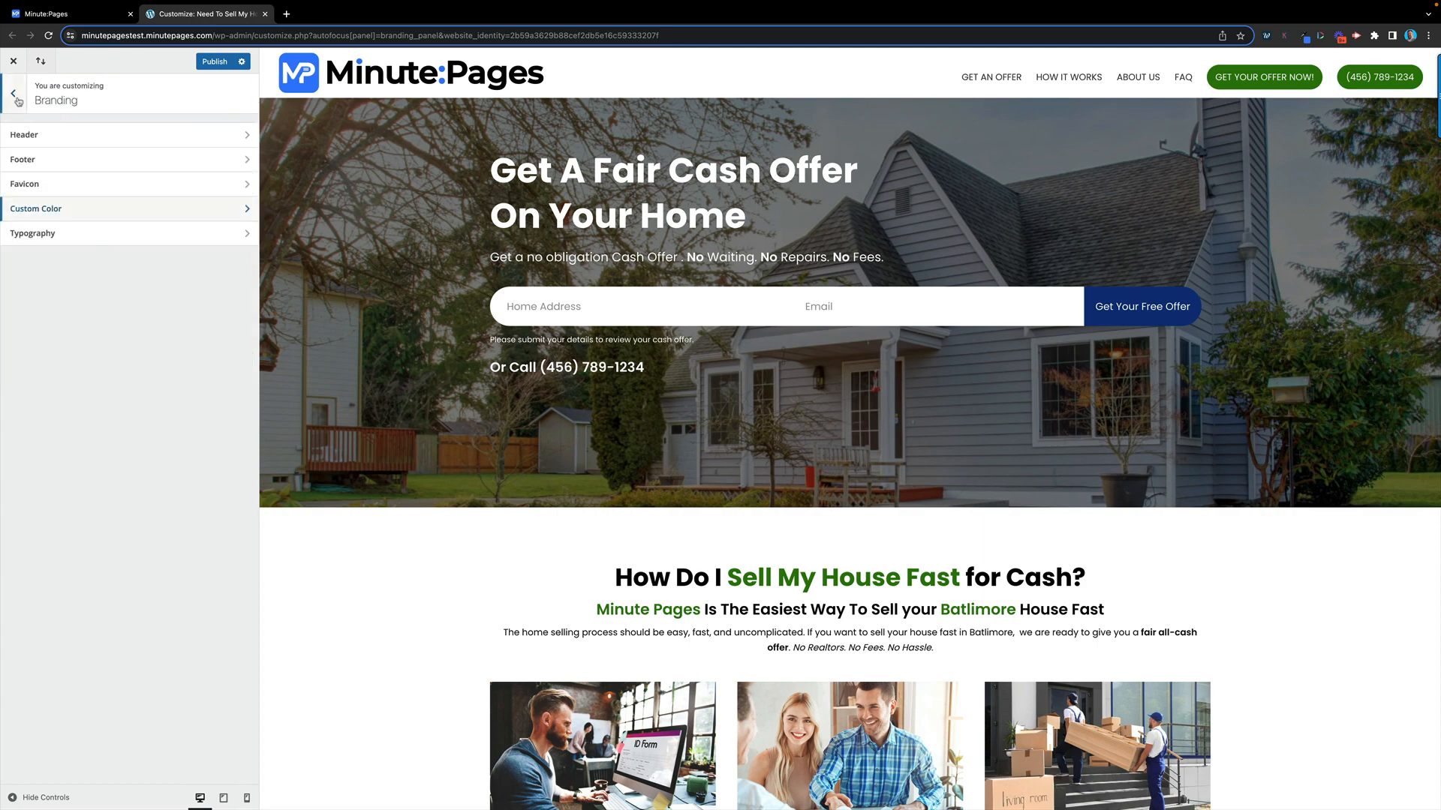
In Typography, try Oswald, settle on Roboto as the site font, then back out to the root panel
{"action": "left_click", "coordinate": [141, 234]}
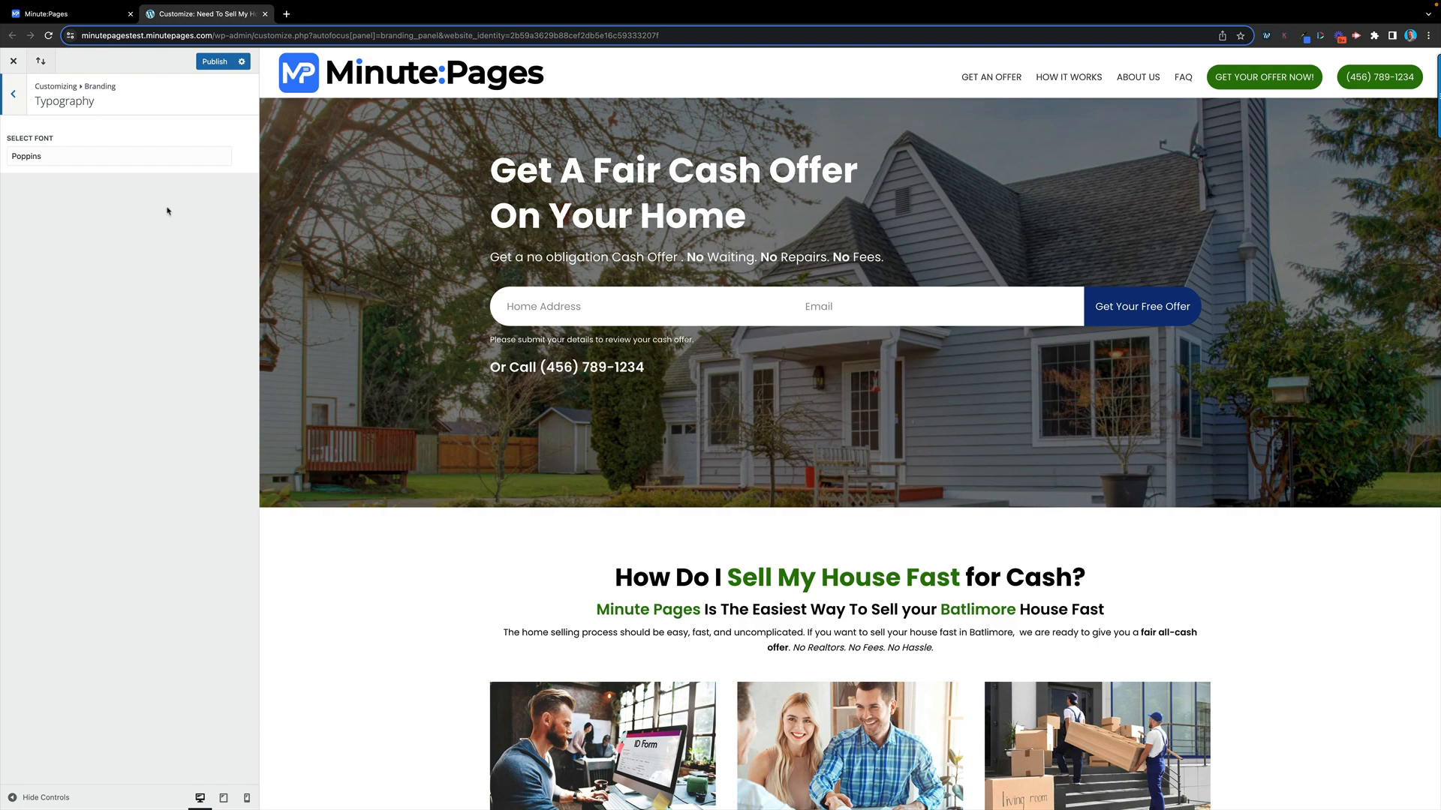
{"action": "left_click", "coordinate": [105, 156]}
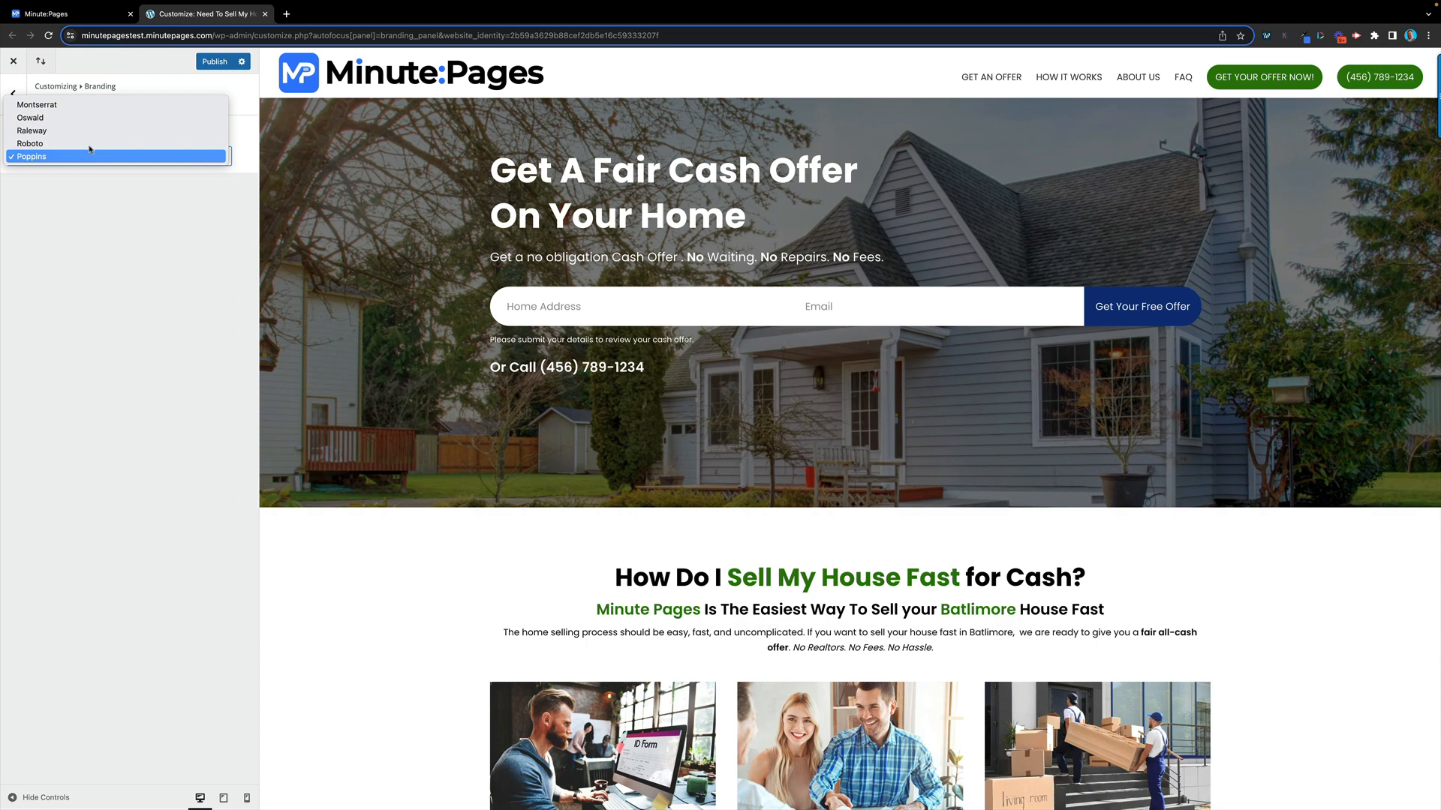
{"action": "left_click", "coordinate": [37, 118]}
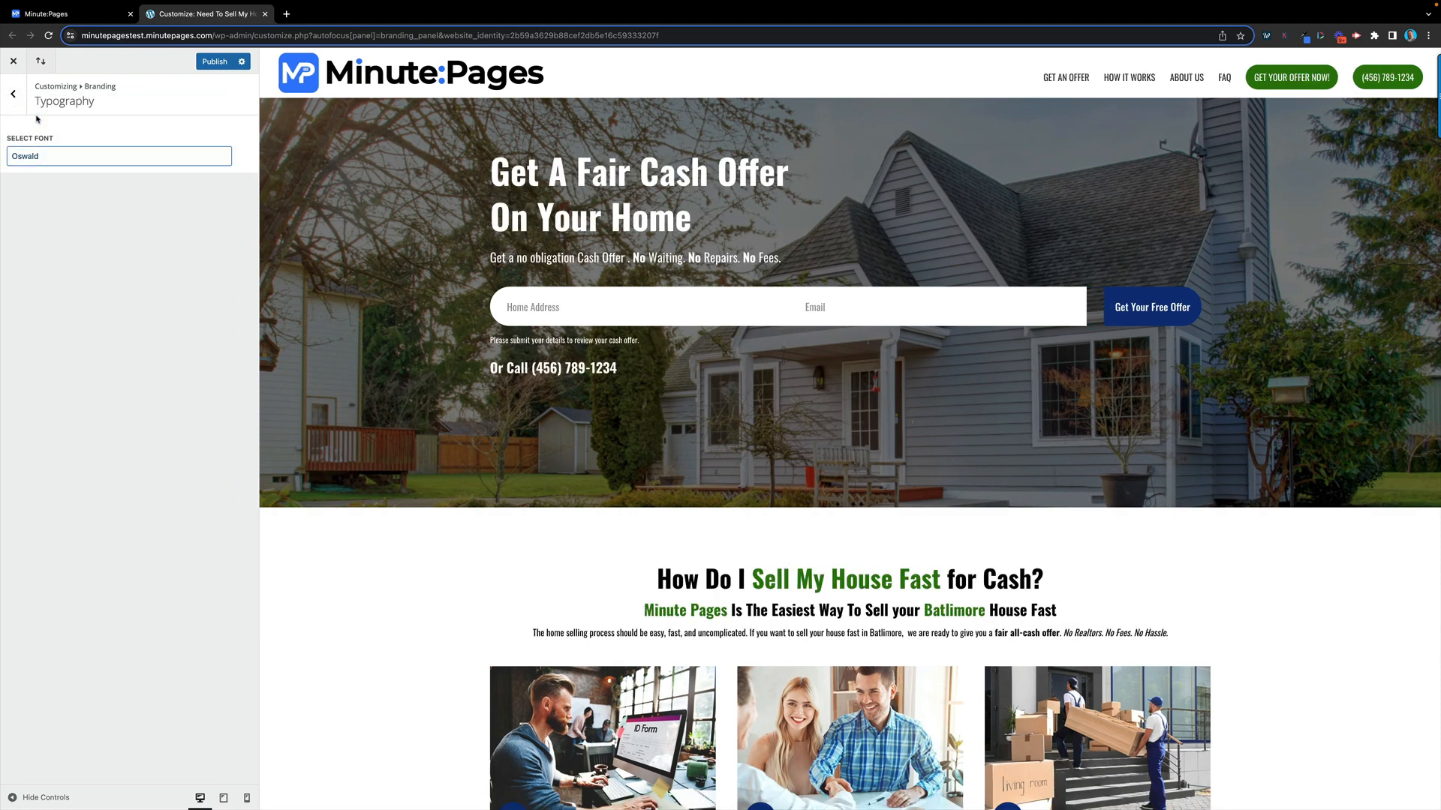
{"action": "left_click", "coordinate": [120, 161]}
{"action": "left_click", "coordinate": [67, 183]}
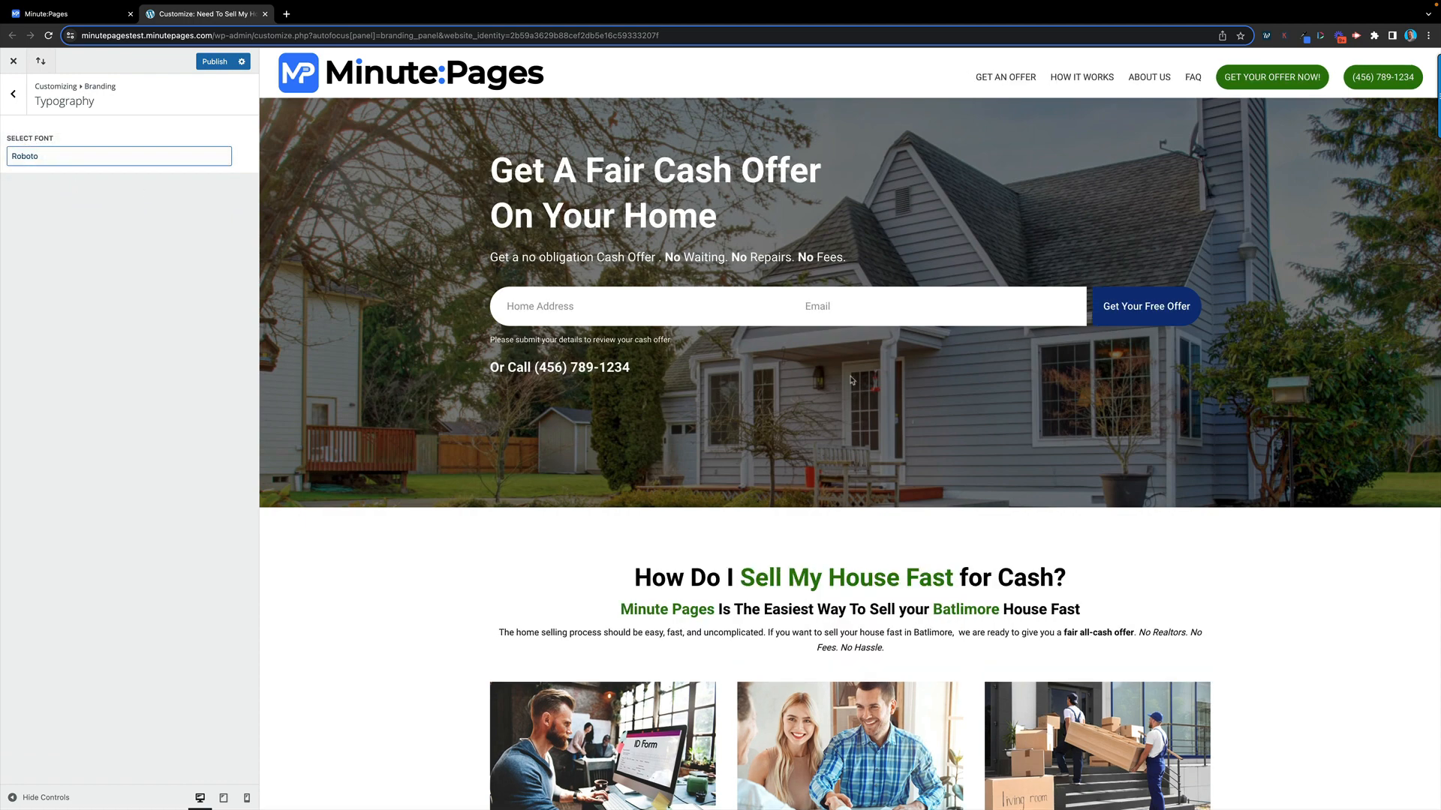
{"action": "left_click", "coordinate": [16, 101]}
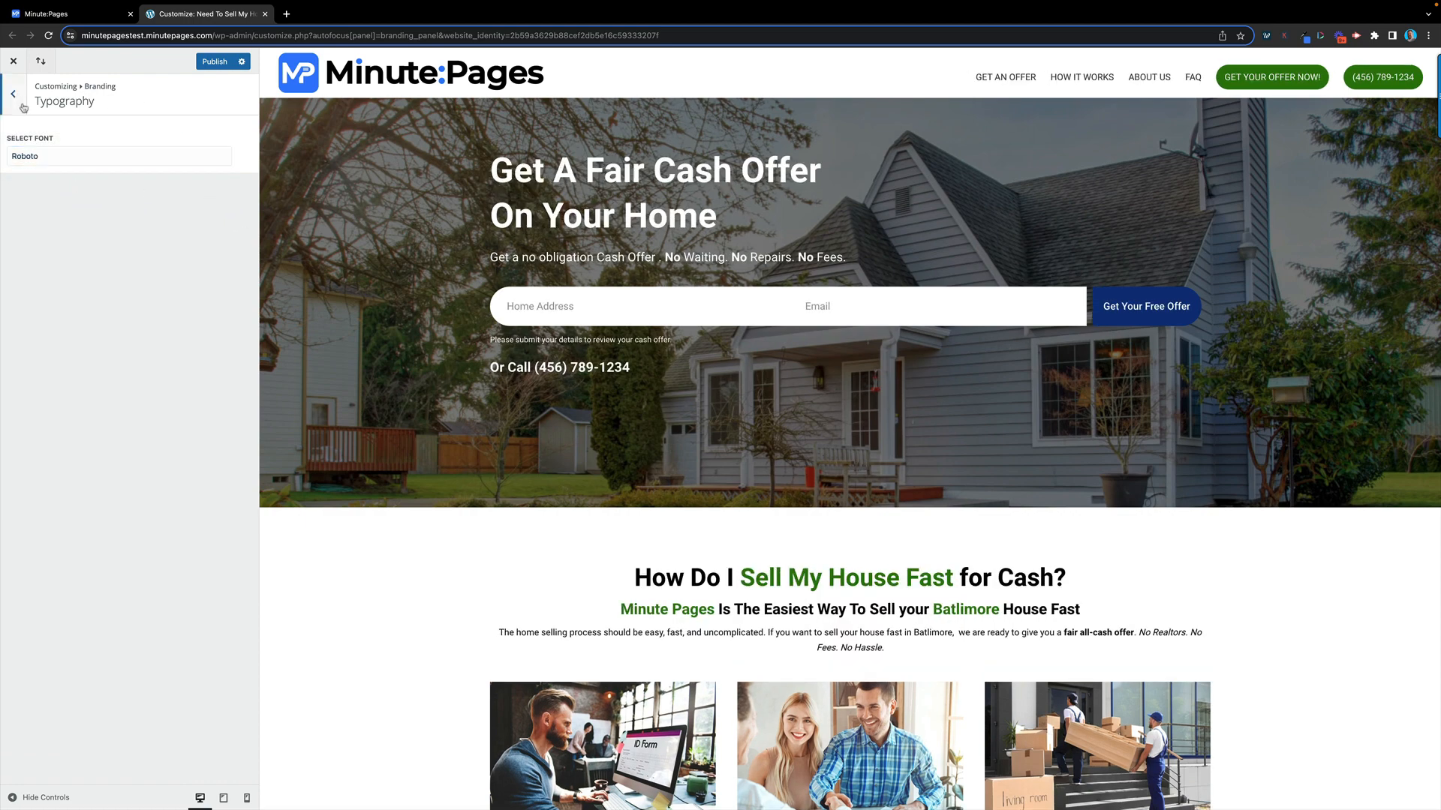
{"action": "left_click", "coordinate": [16, 100]}
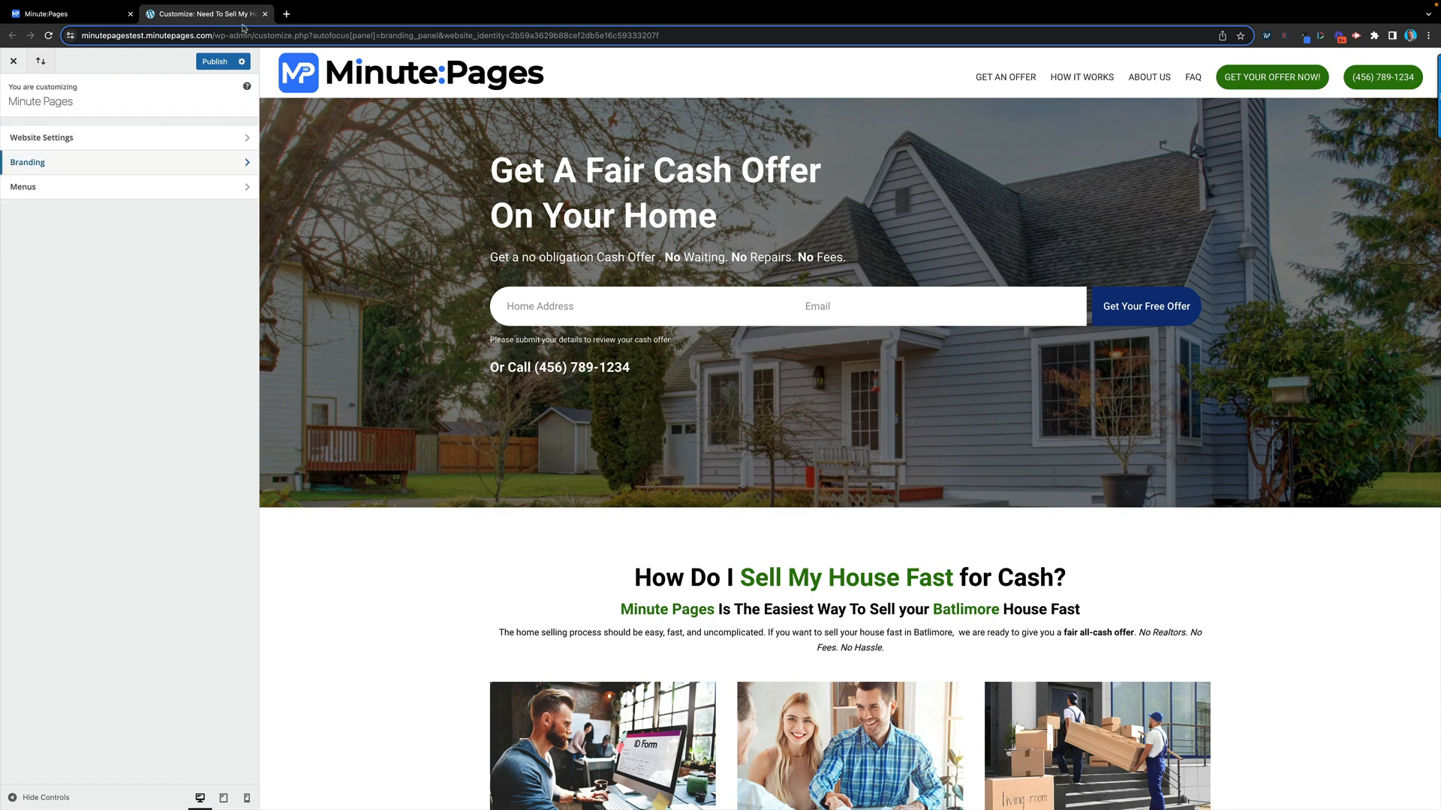
Close the Customizer tab and confirm leaving without saving the changes
{"action": "left_click", "coordinate": [266, 14]}
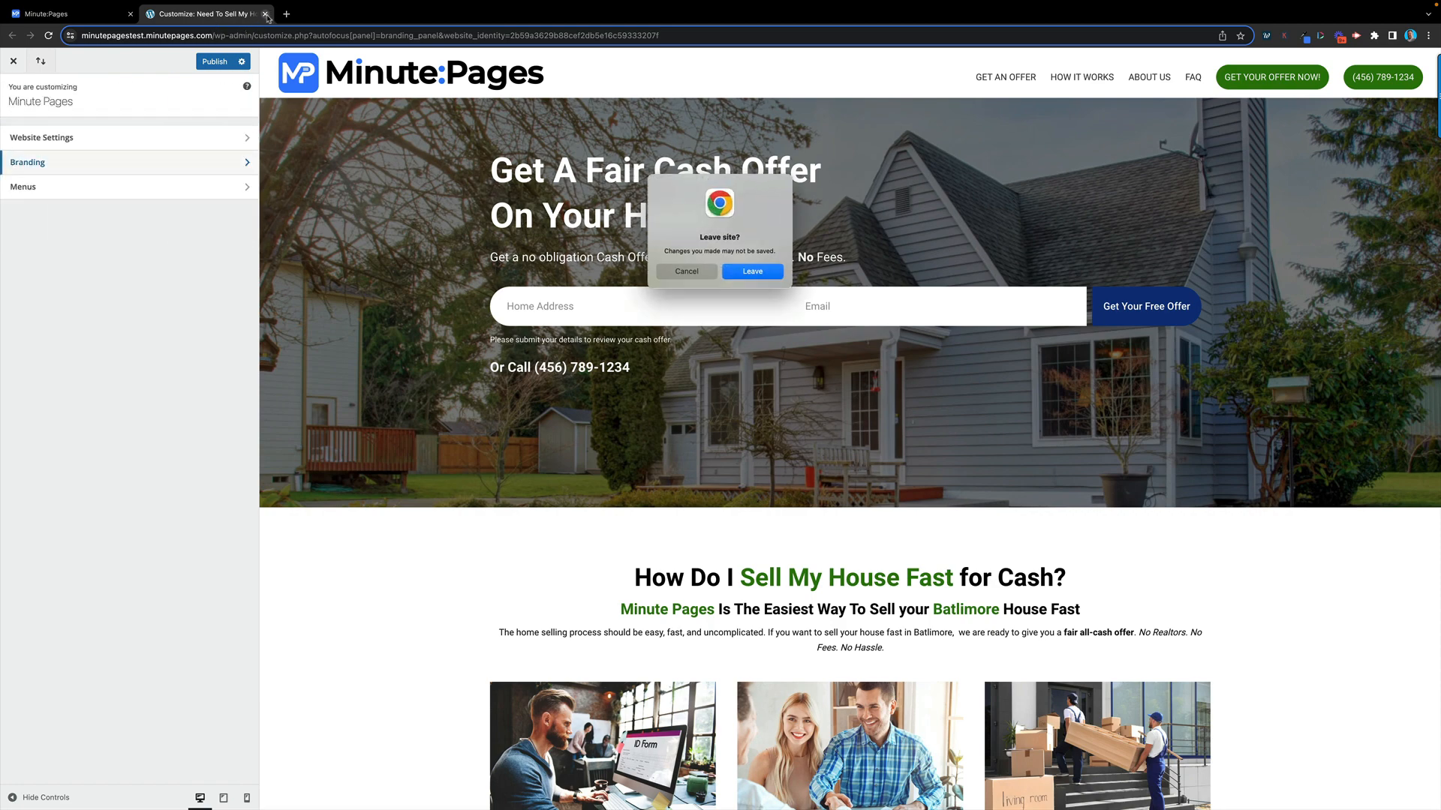
{"action": "left_click", "coordinate": [754, 271]}
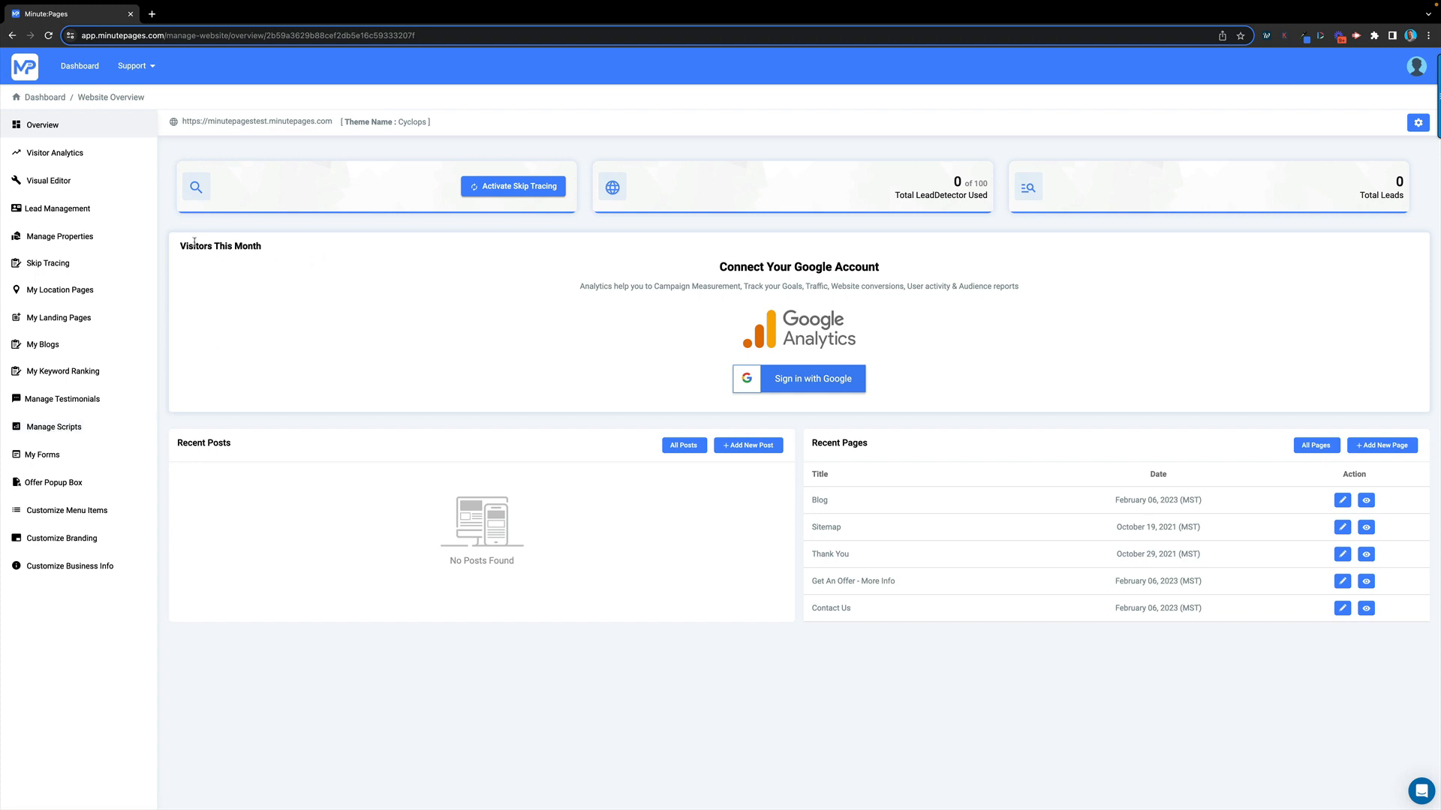
Show All Leads on the Lead Management dashboard, then go to Manage Properties
{"action": "left_click", "coordinate": [72, 215]}
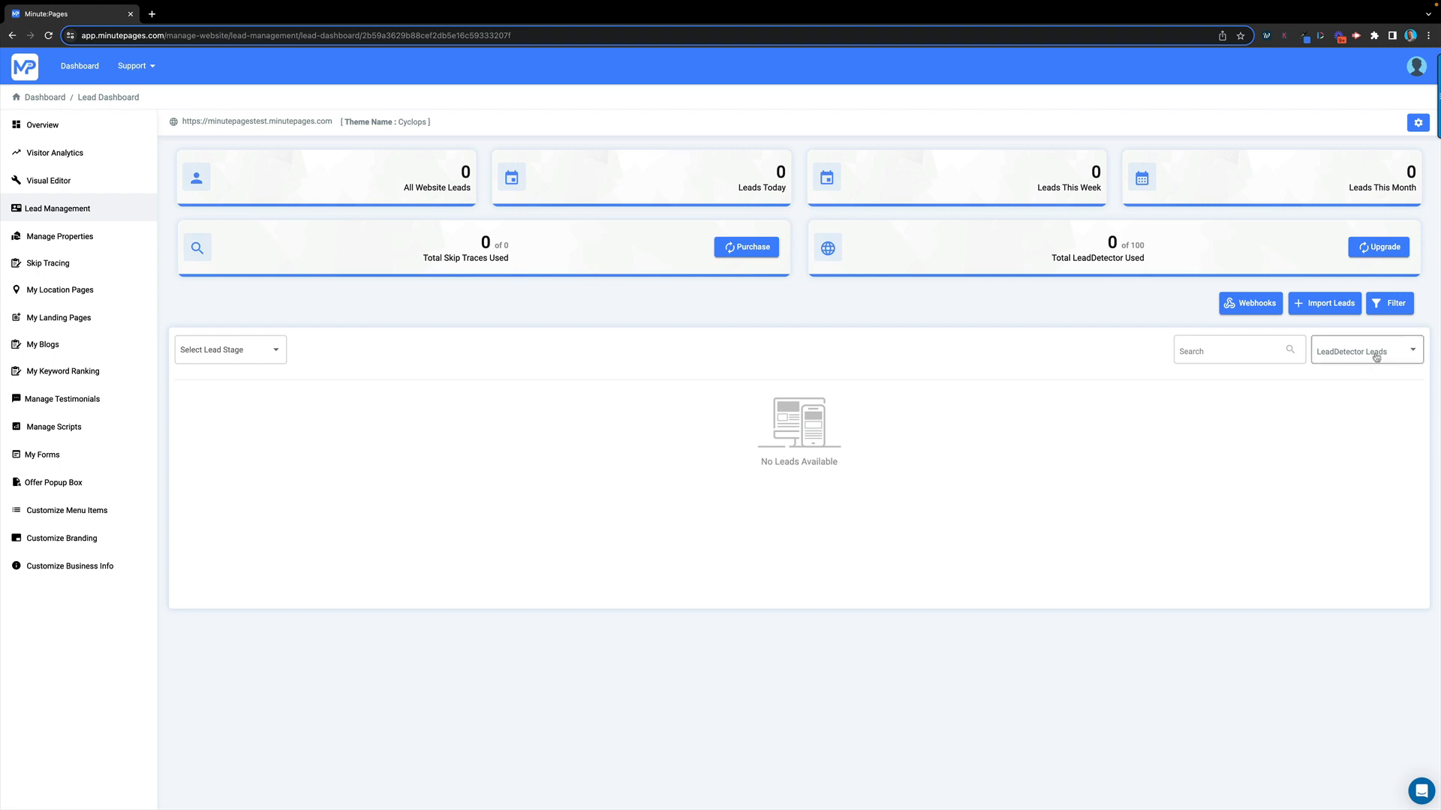
{"action": "left_click", "coordinate": [1405, 350]}
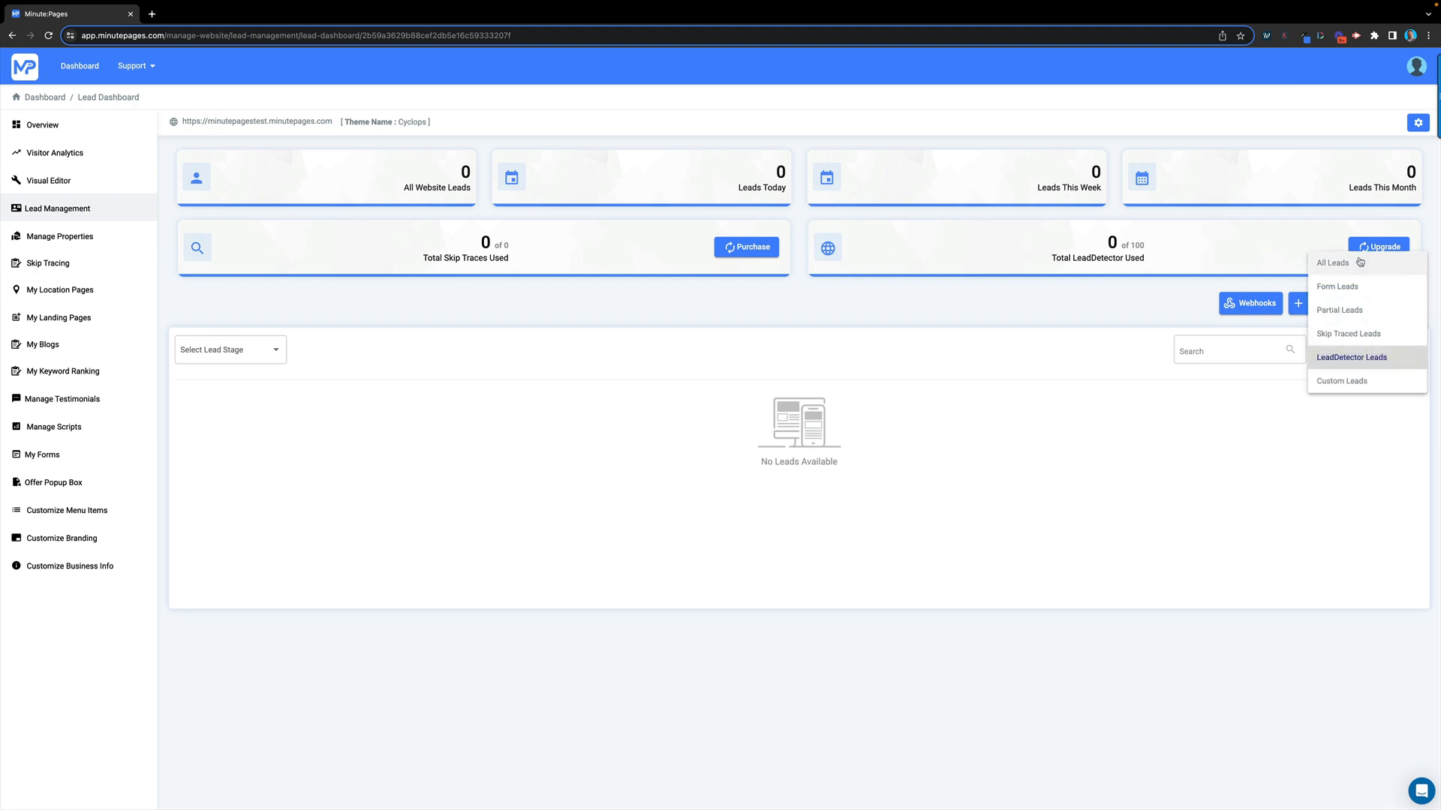
{"action": "left_click", "coordinate": [1329, 263]}
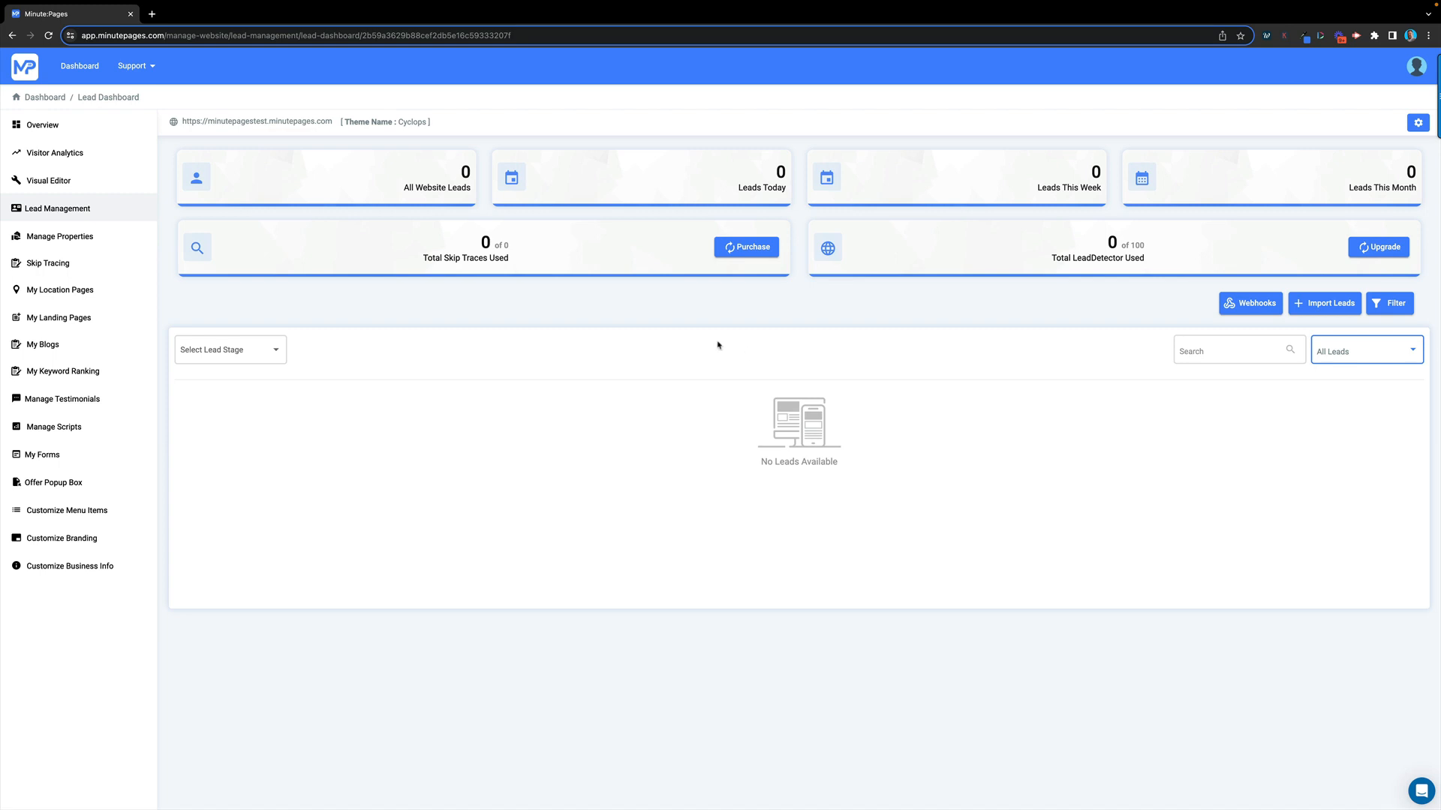
{"action": "left_click", "coordinate": [60, 238]}
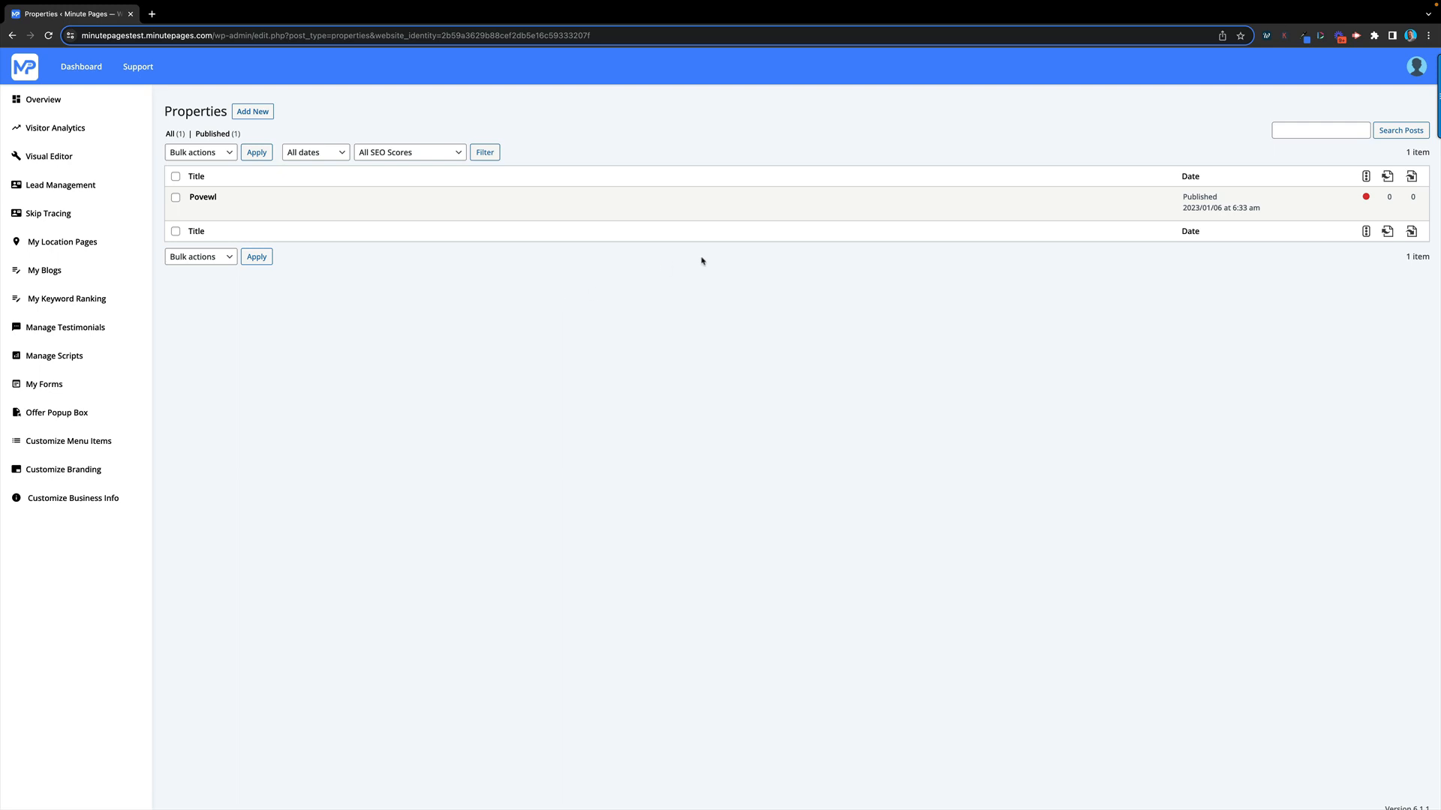
Open the Povewl property's Edit page from the Properties list
{"action": "mouse_move", "coordinate": [560, 210]}
{"action": "mouse_move", "coordinate": [199, 198]}
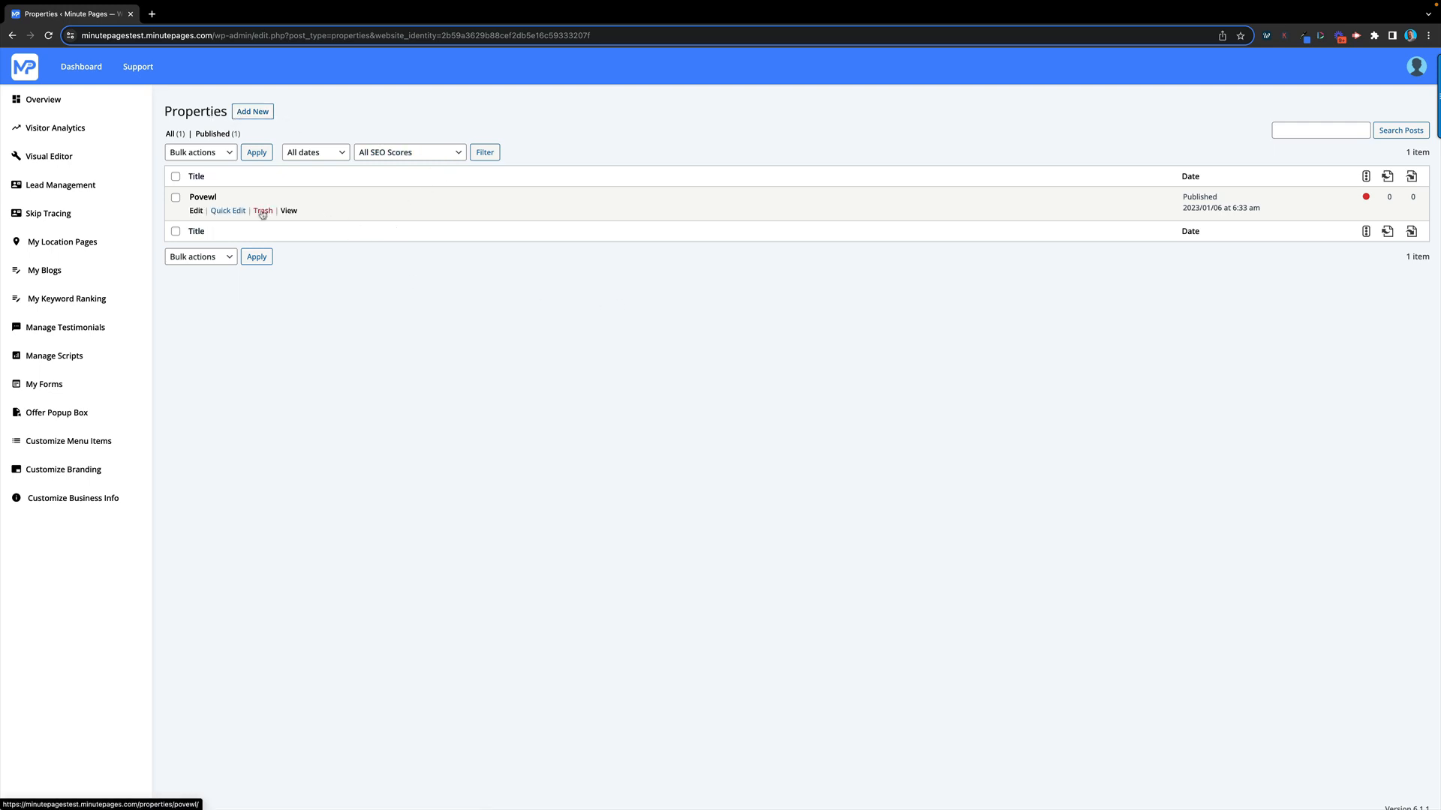
{"action": "left_click", "coordinate": [196, 212]}
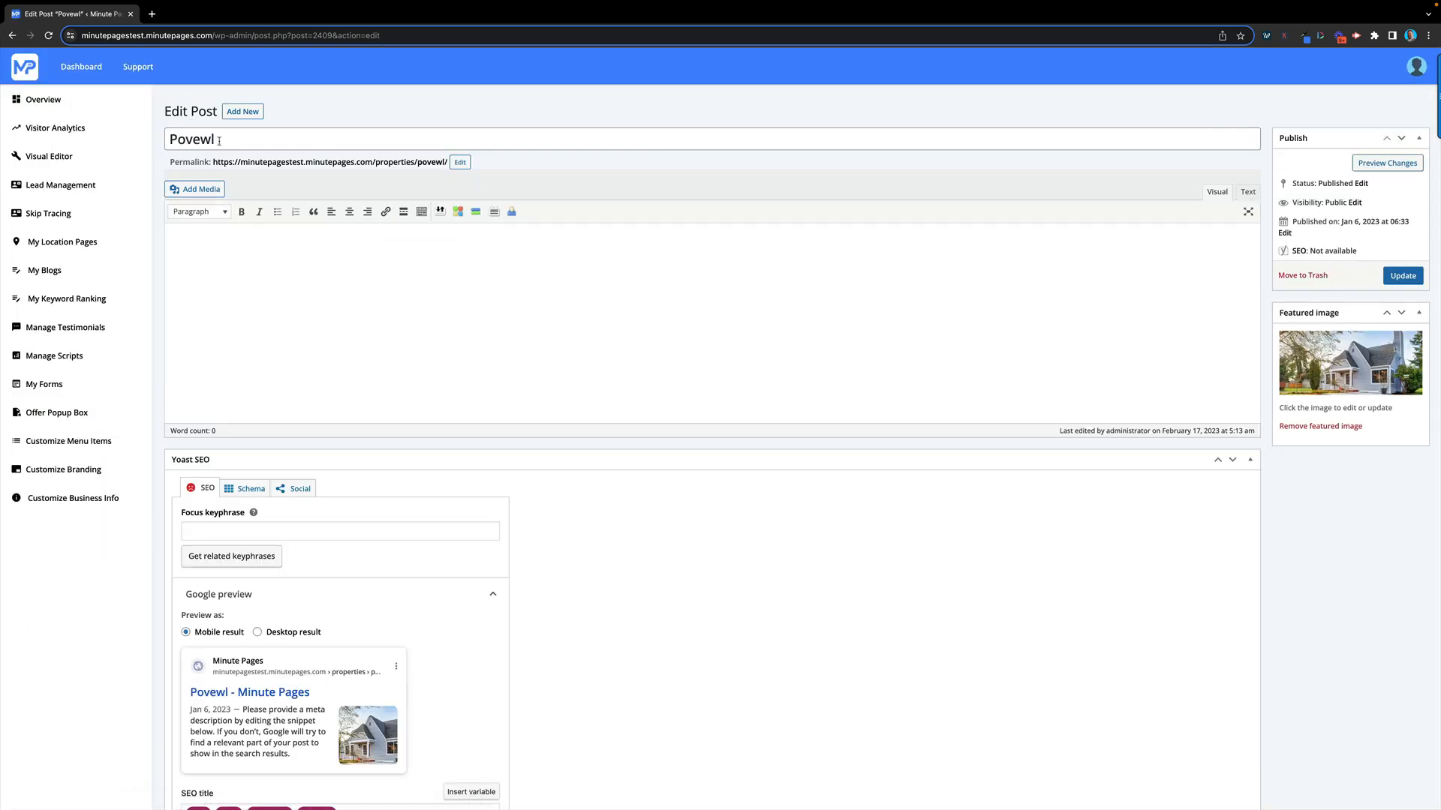
{"action": "left_click_drag", "start_coordinate": [219, 140], "coordinate": [138, 142]}
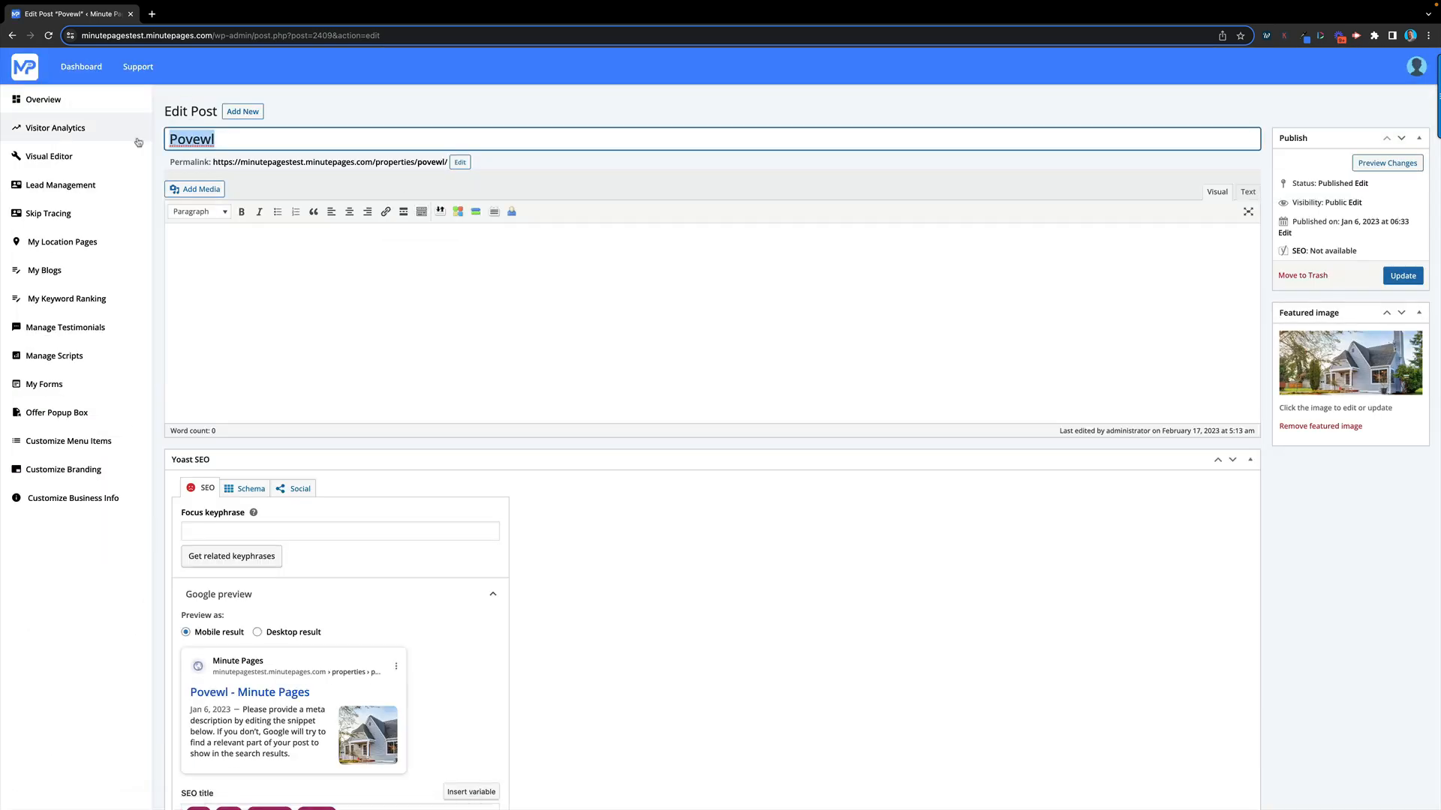
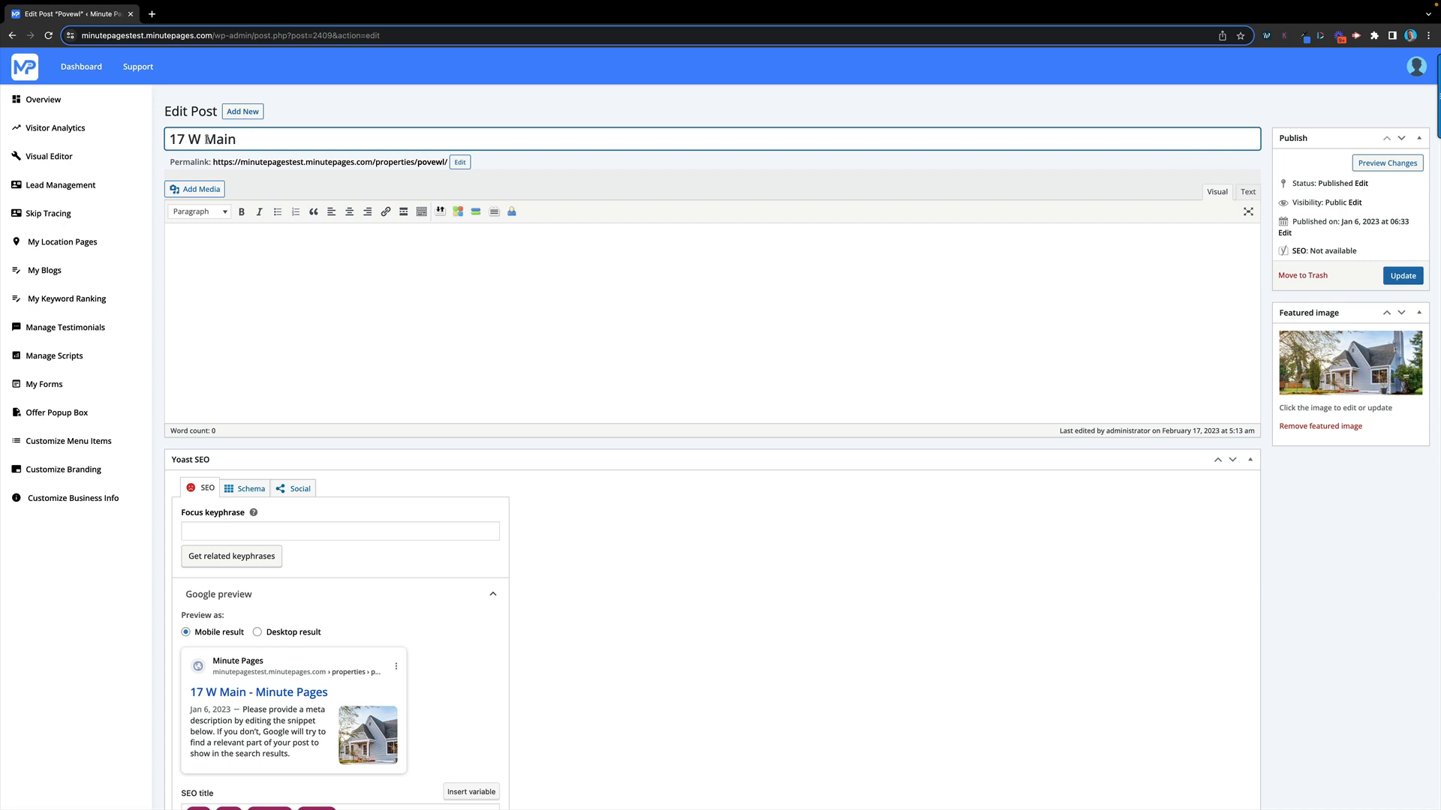
{"action": "left_click", "coordinate": [184, 234]}
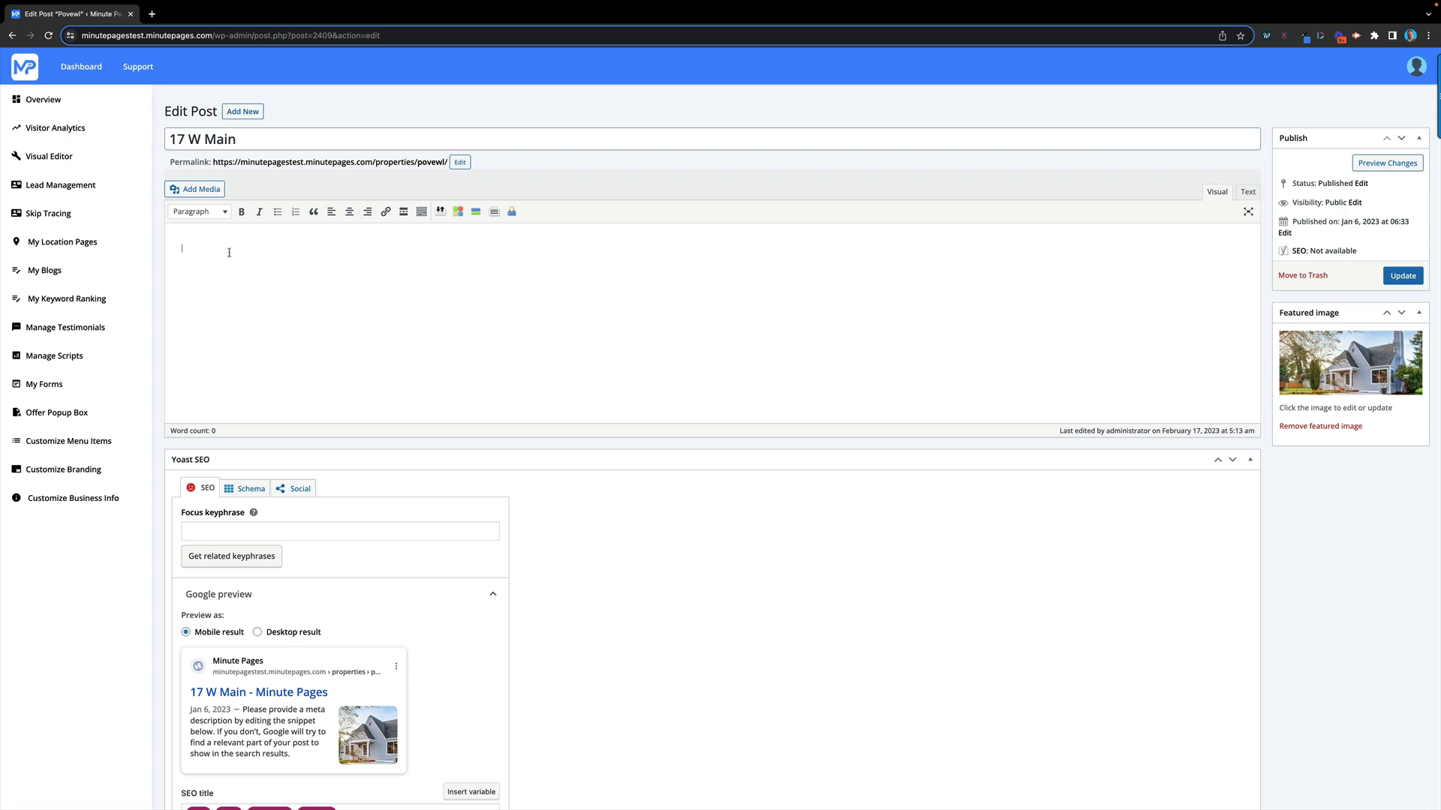
{"action": "type", "text": "Property Descritip"}
{"action": "key", "text": "BackSpace"}
{"action": "key", "text": "BackSpace"}
{"action": "key", "text": "BackSpace"}
{"action": "type", "text": "iption.  Great opporutn"}
{"action": "key", "text": "BackSpace"}
{"action": "type", "text": "tunity to buy a"}
{"action": "key", "text": "BackSpace"}
{"action": "key", "text": "BackSpace"}
{"action": "type", "text": "igh value office"}
{"action": "scroll", "coordinate": [699, 450], "scroll_direction": "down", "scroll_amount": 2}
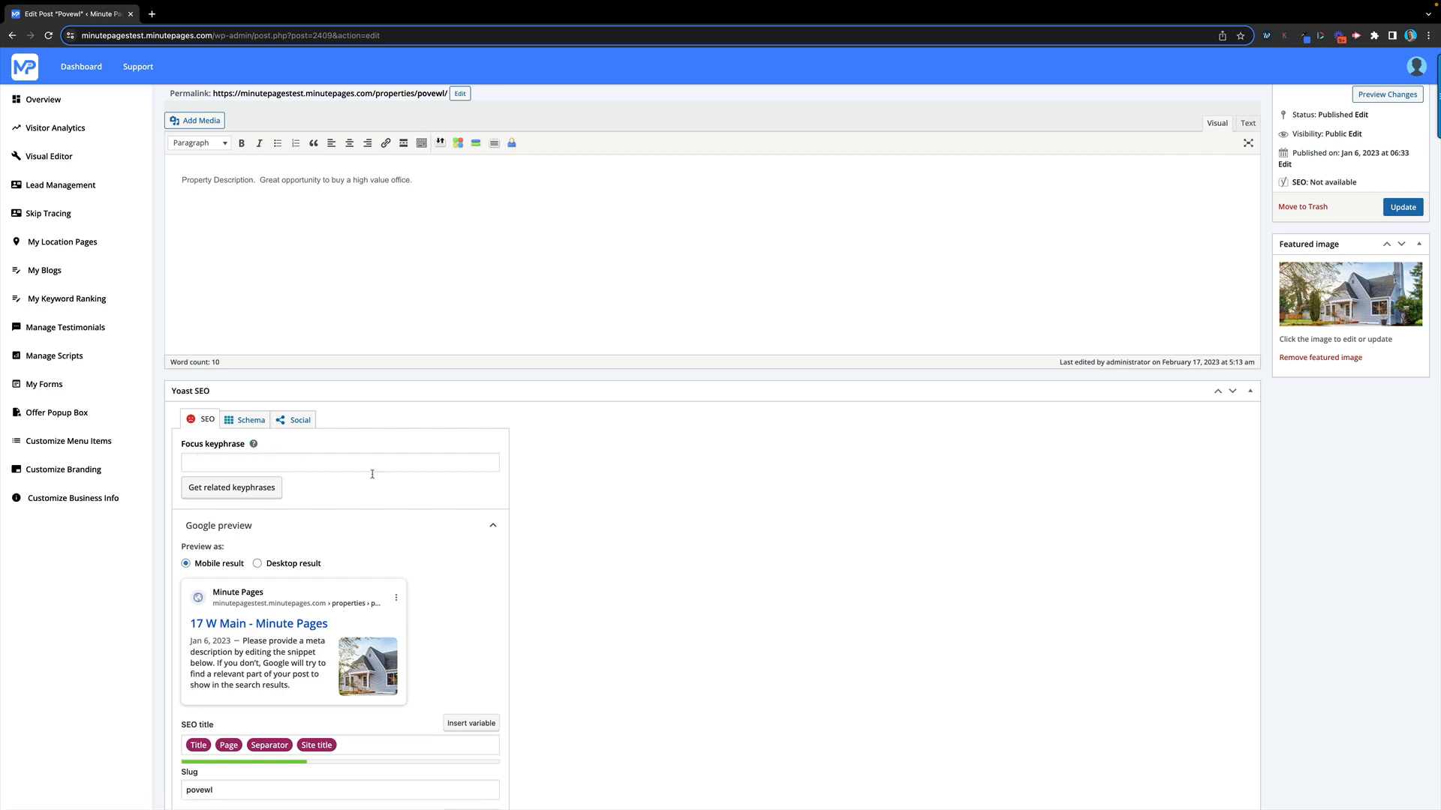
{"action": "scroll", "coordinate": [373, 473], "scroll_direction": "up", "scroll_amount": 2}
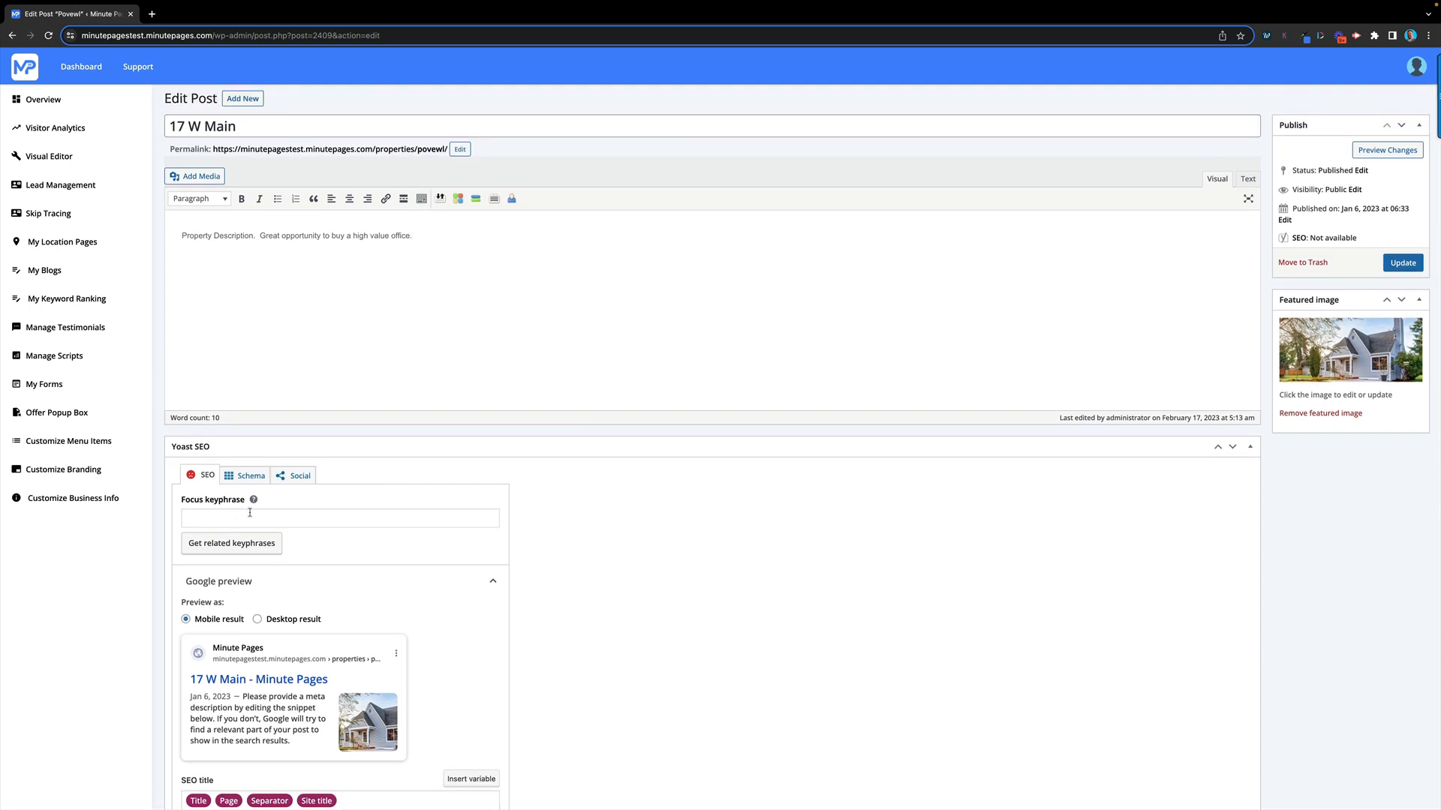
{"action": "scroll", "coordinate": [612, 615], "scroll_direction": "down", "scroll_amount": 3}
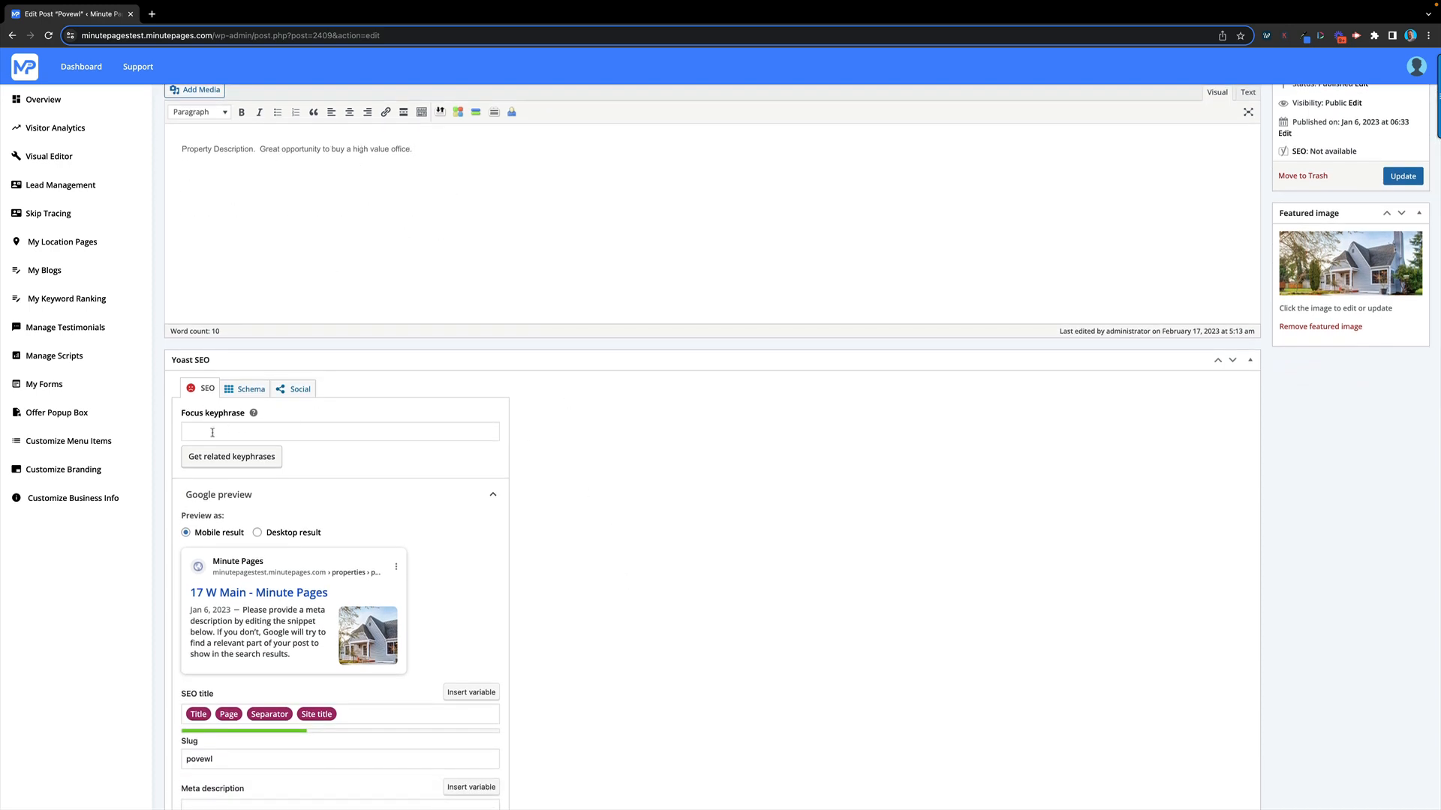
{"action": "left_click", "coordinate": [294, 391]}
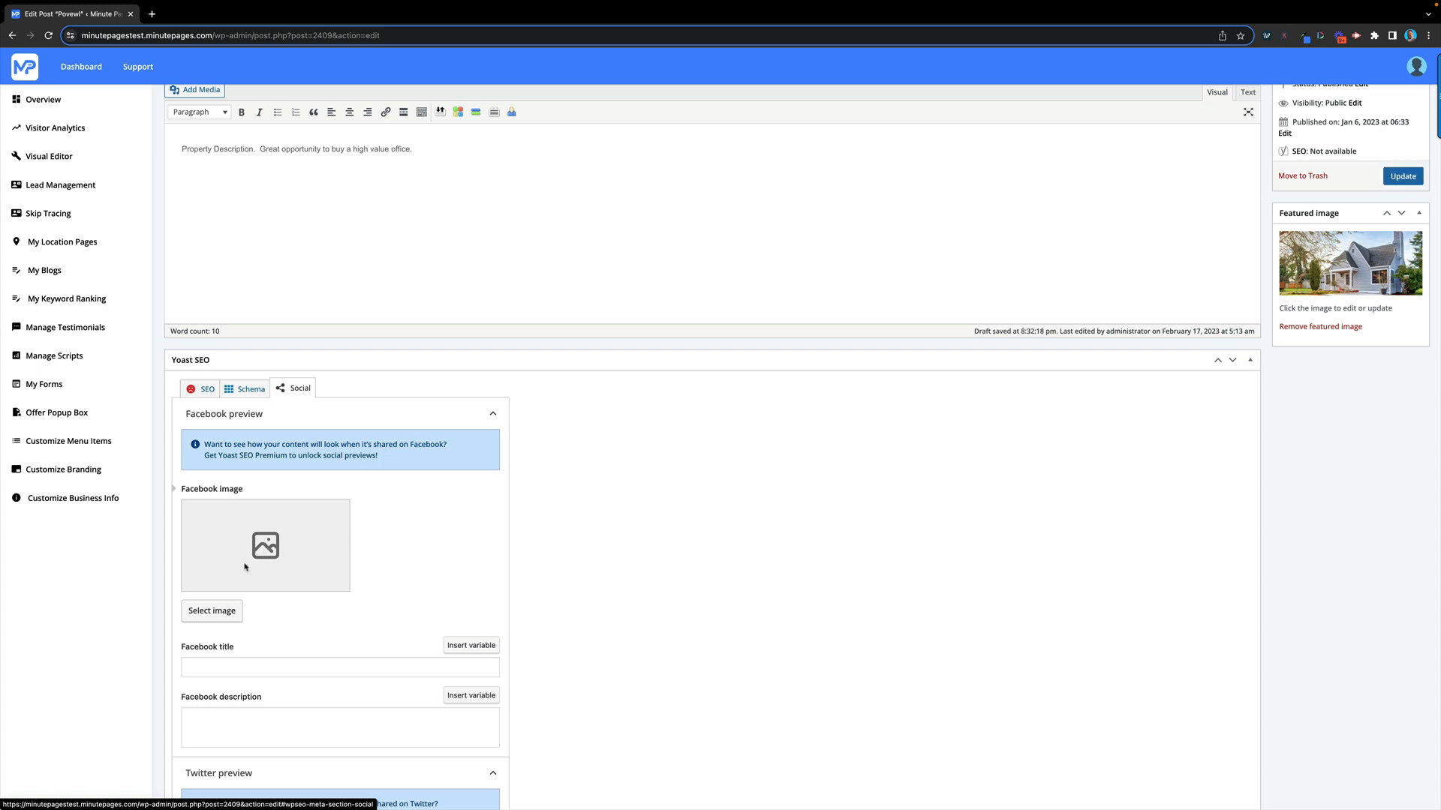
{"action": "scroll", "coordinate": [244, 567], "scroll_direction": "down", "scroll_amount": 1}
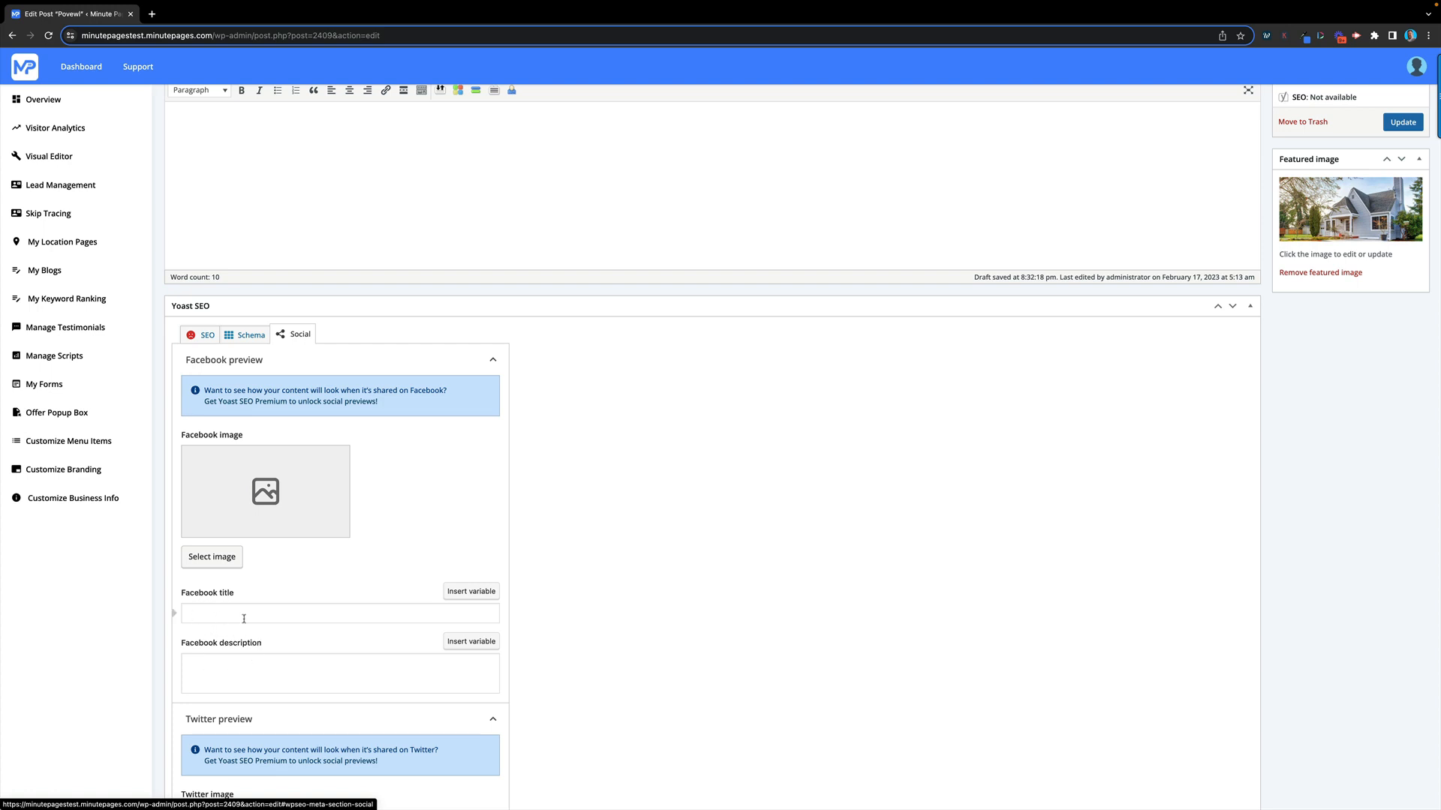
{"action": "scroll", "coordinate": [409, 582], "scroll_direction": "down", "scroll_amount": 5}
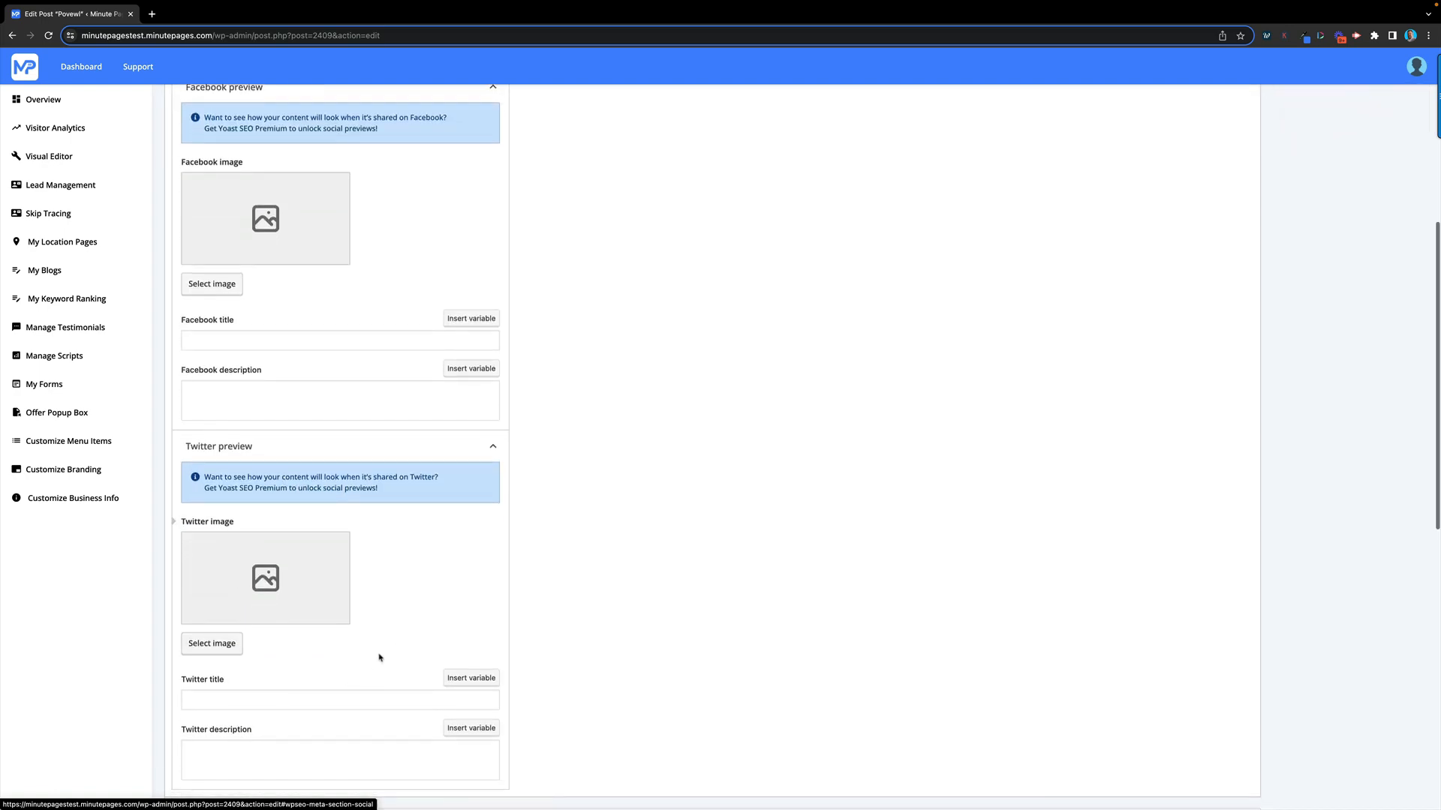
{"action": "scroll", "coordinate": [379, 569], "scroll_direction": "up", "scroll_amount": 6}
{"action": "left_click", "coordinate": [205, 399]}
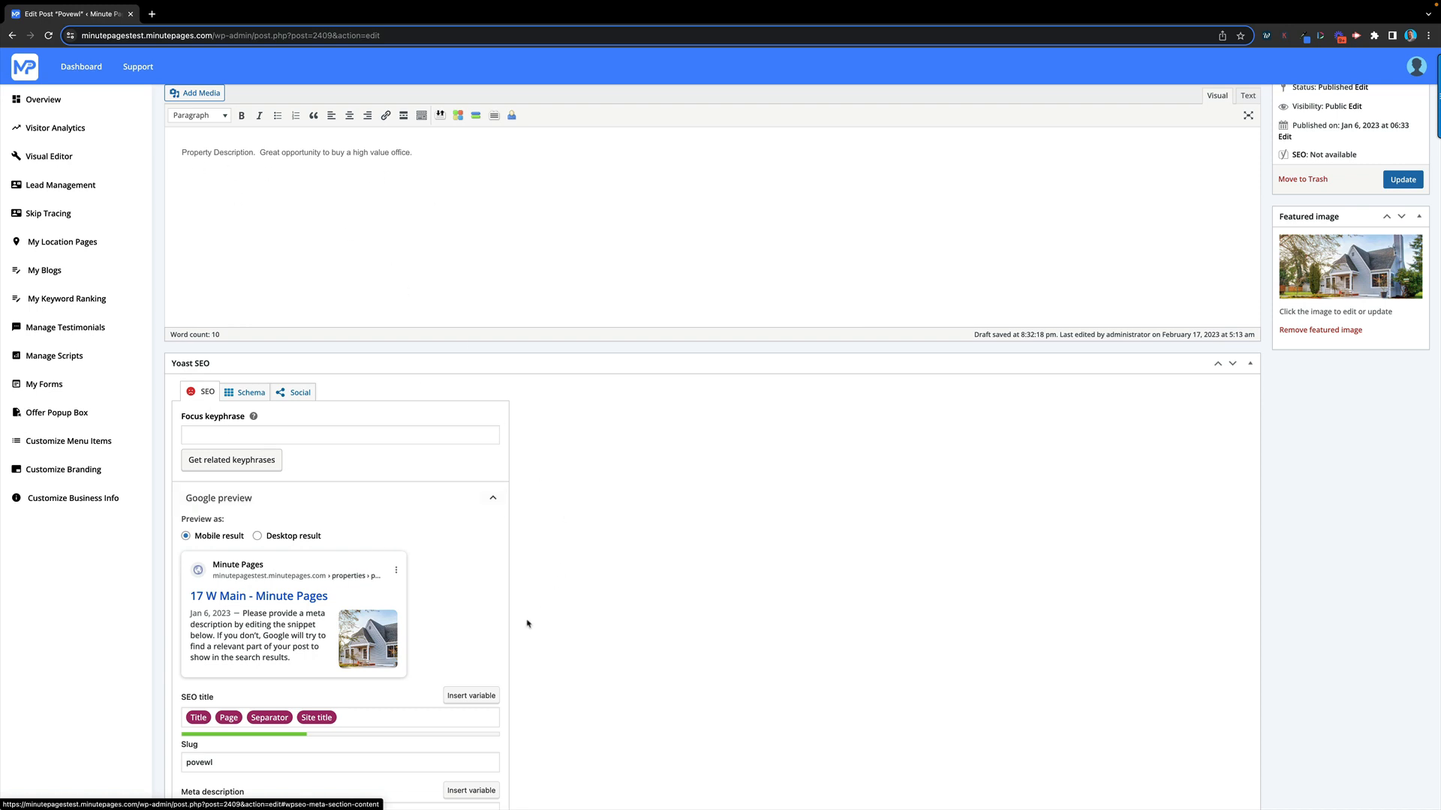
{"action": "scroll", "coordinate": [496, 631], "scroll_direction": "down", "scroll_amount": 3}
{"action": "scroll", "coordinate": [439, 647], "scroll_direction": "down", "scroll_amount": 1}
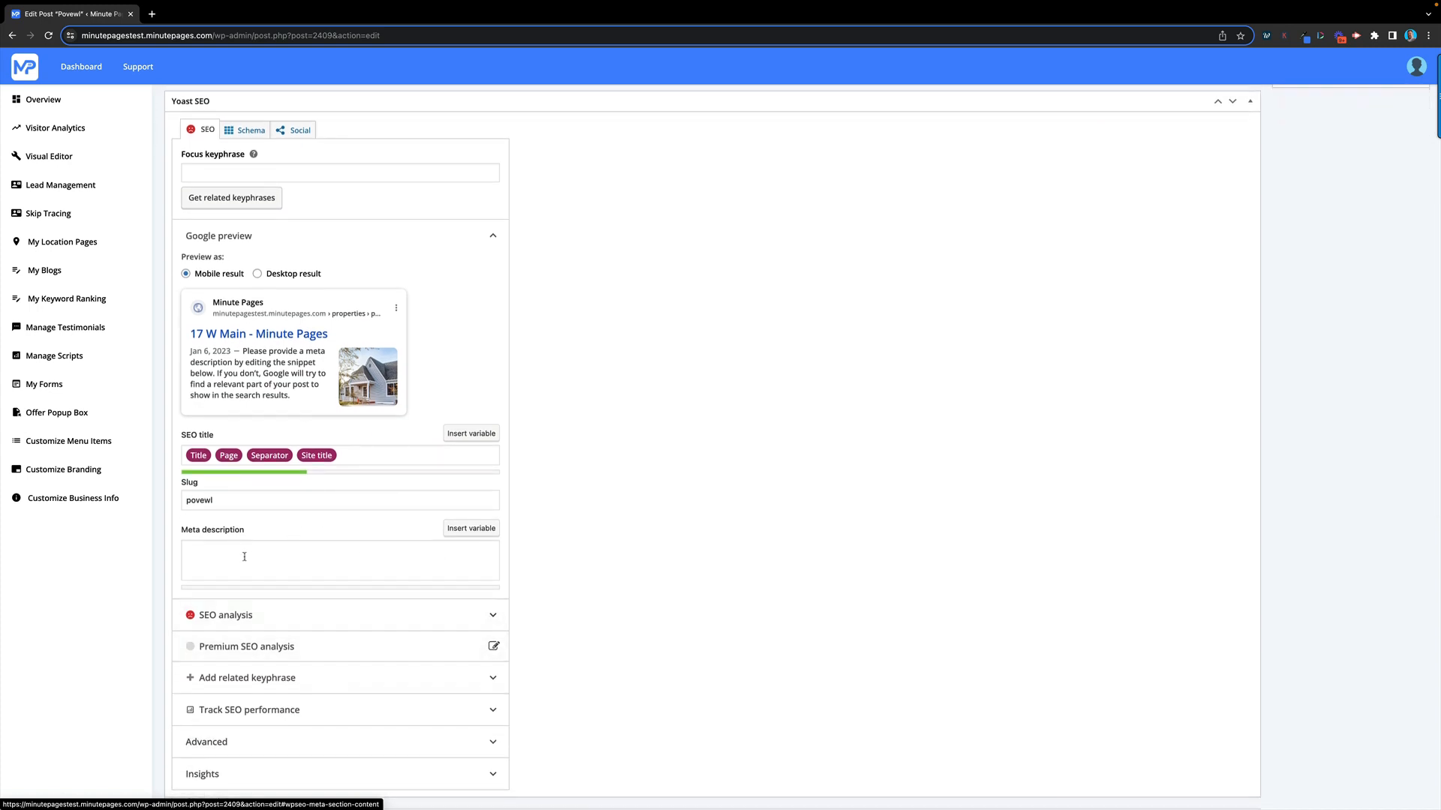
{"action": "left_click", "coordinate": [356, 615]}
{"action": "scroll", "coordinate": [348, 711], "scroll_direction": "down", "scroll_amount": 2}
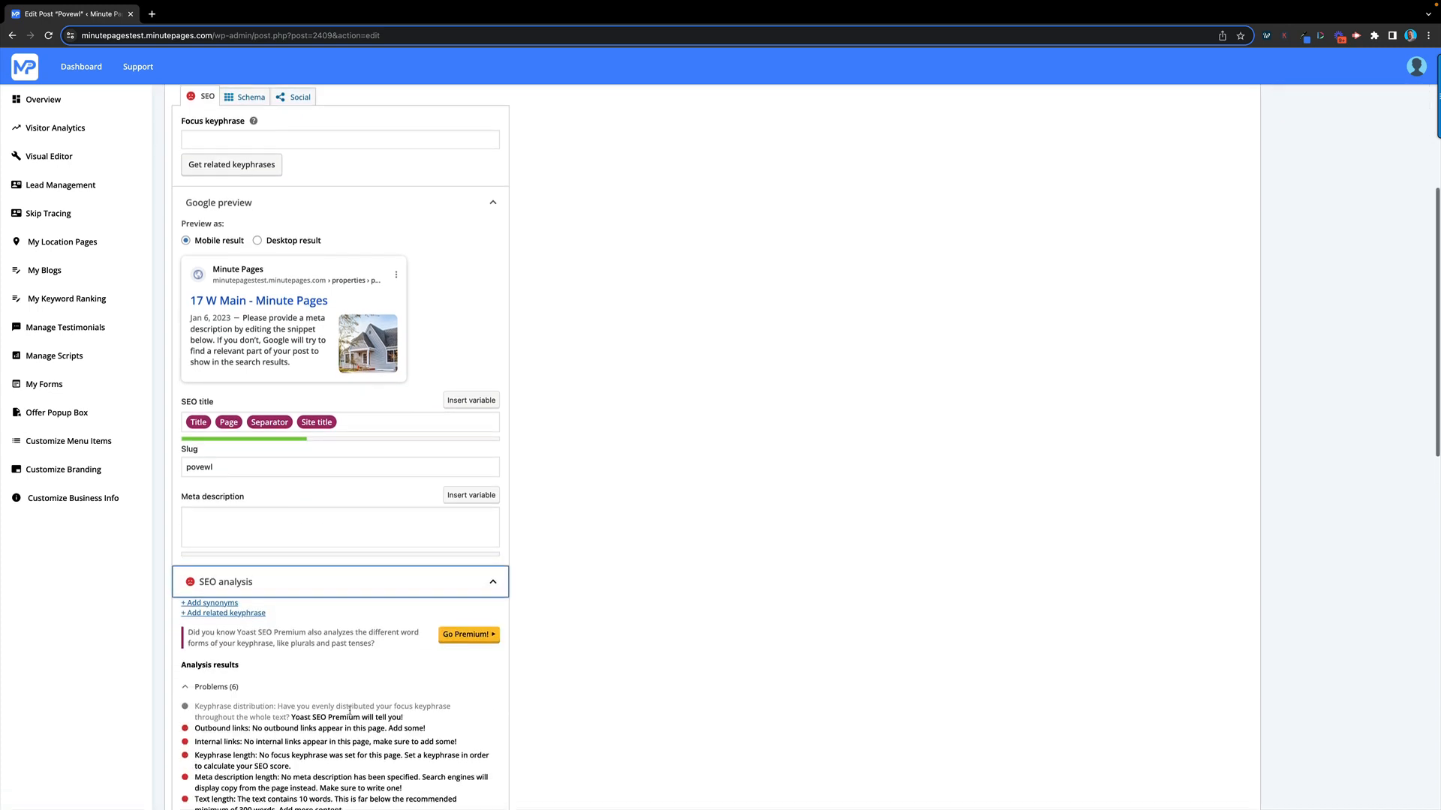
{"action": "scroll", "coordinate": [315, 696], "scroll_direction": "down", "scroll_amount": 1}
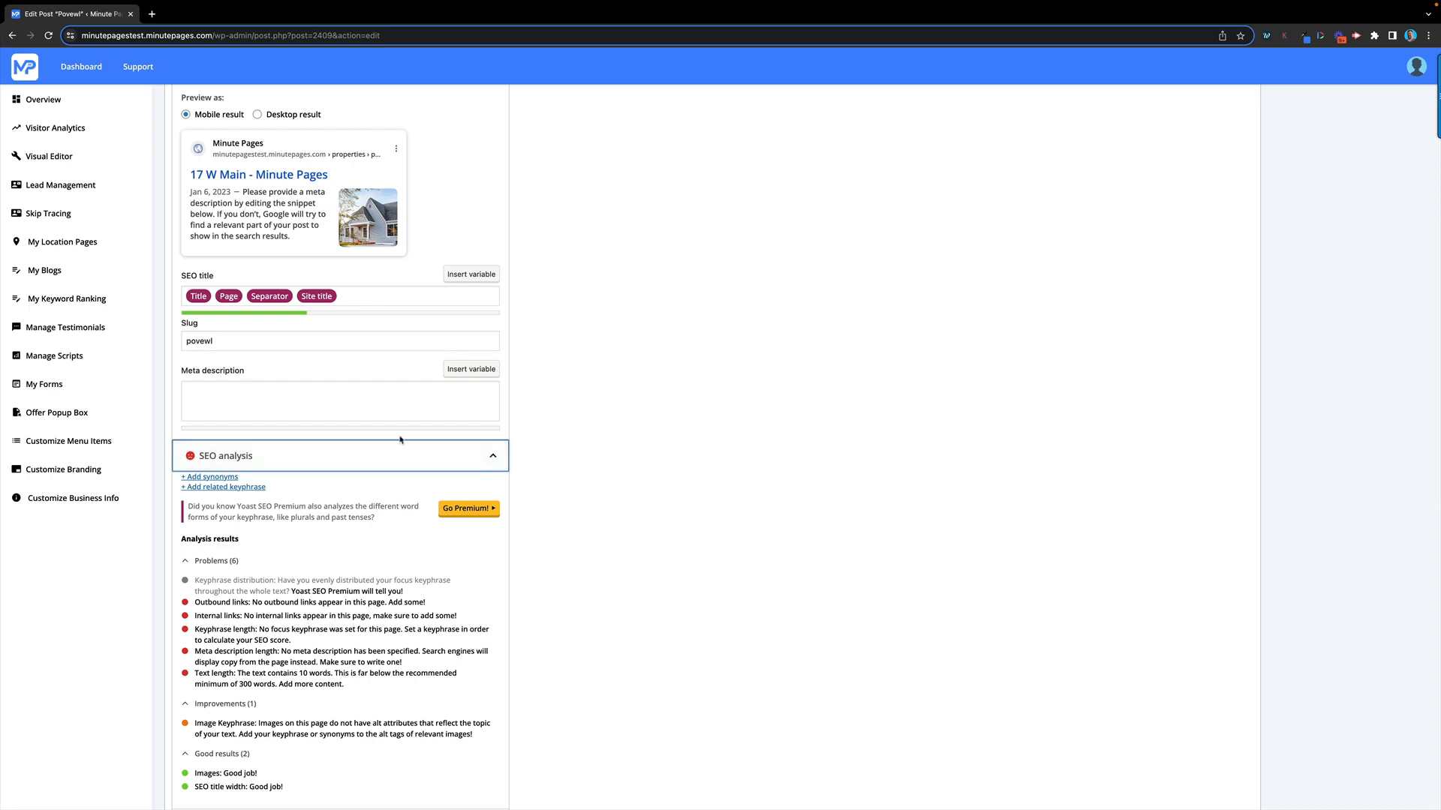
{"action": "scroll", "coordinate": [525, 413], "scroll_direction": "down", "scroll_amount": 3}
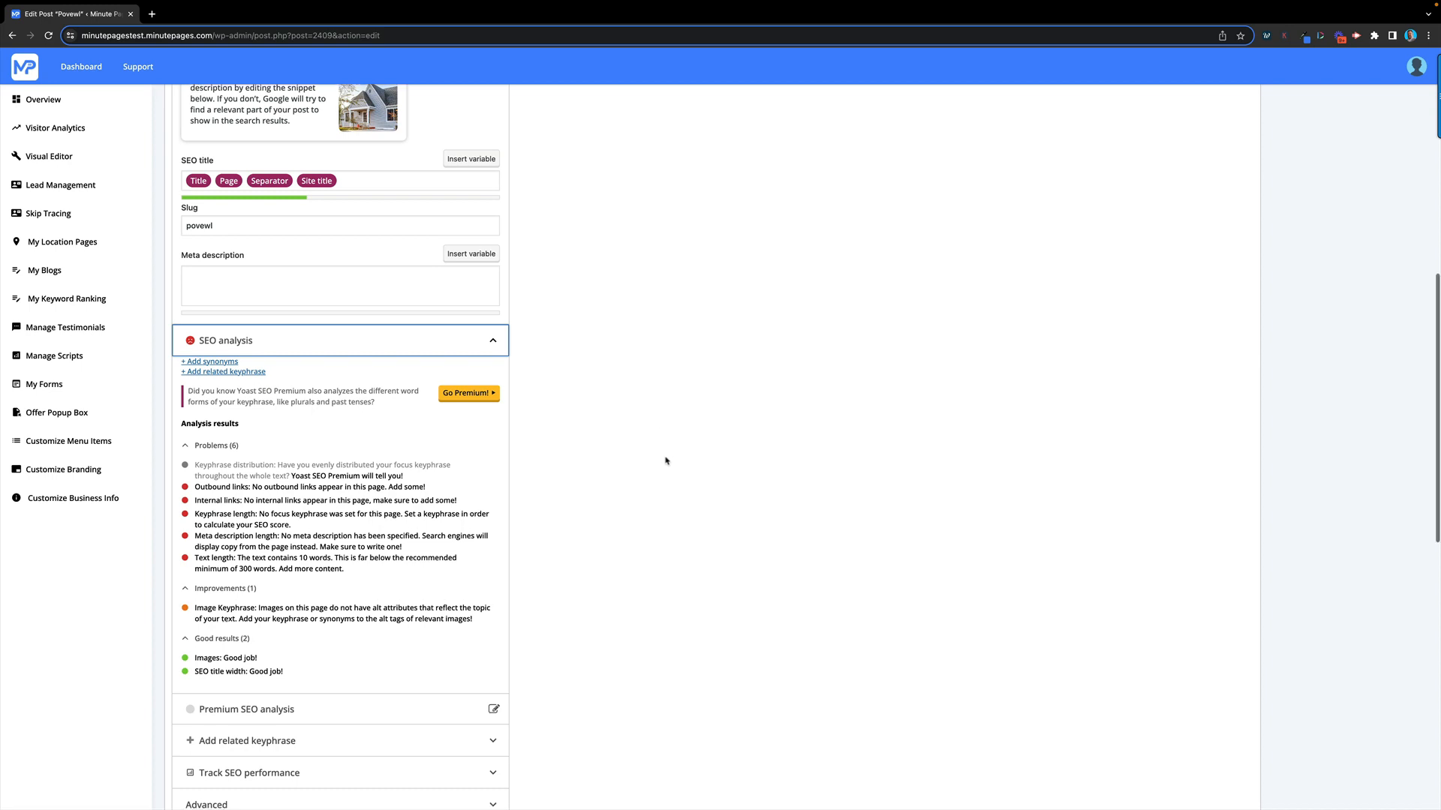
{"action": "scroll", "coordinate": [669, 458], "scroll_direction": "down", "scroll_amount": 1}
{"action": "scroll", "coordinate": [462, 341], "scroll_direction": "up", "scroll_amount": 8}
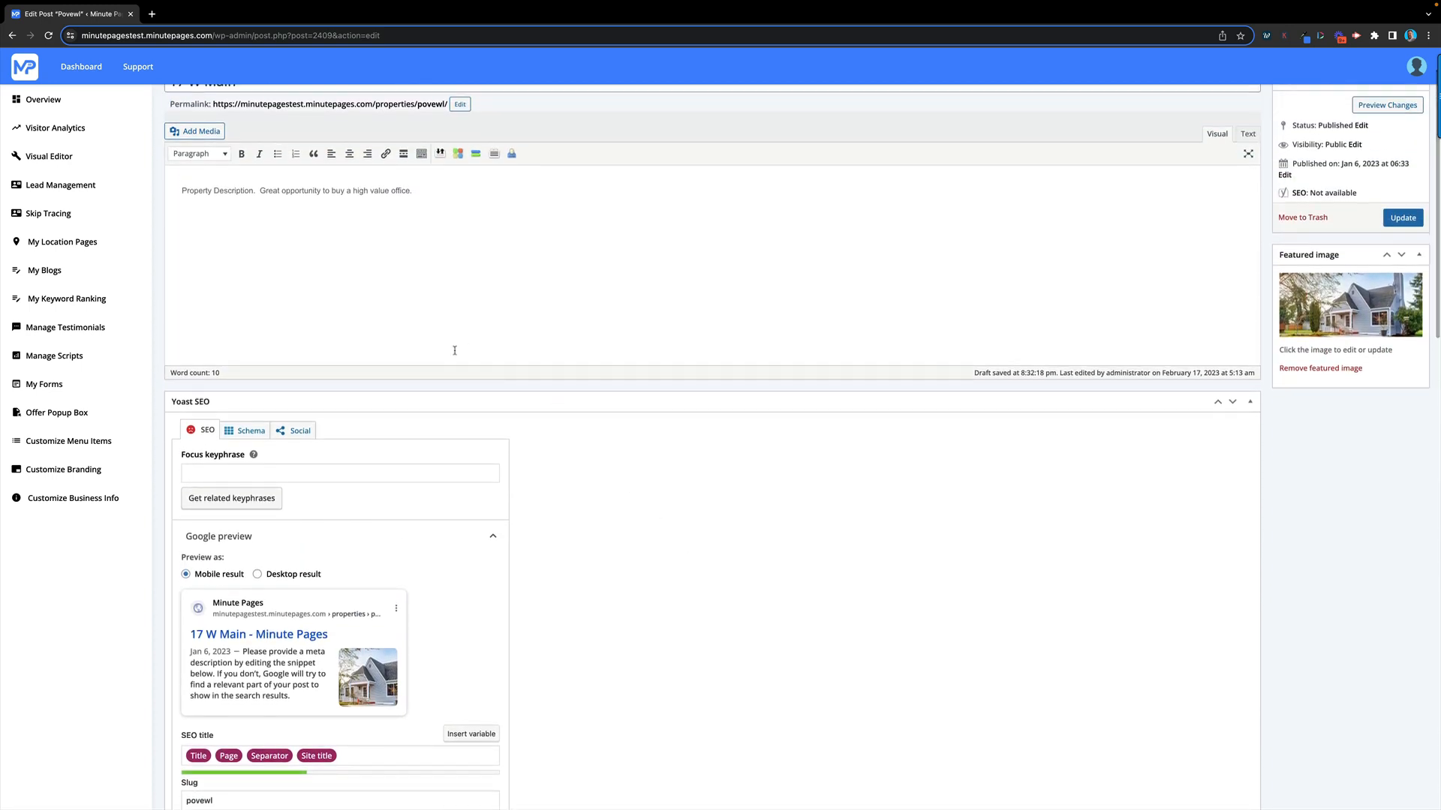
{"action": "scroll", "coordinate": [697, 578], "scroll_direction": "down", "scroll_amount": 9}
Keep status Available and set the property type to Commercial
{"action": "scroll", "coordinate": [768, 580], "scroll_direction": "down", "scroll_amount": 5}
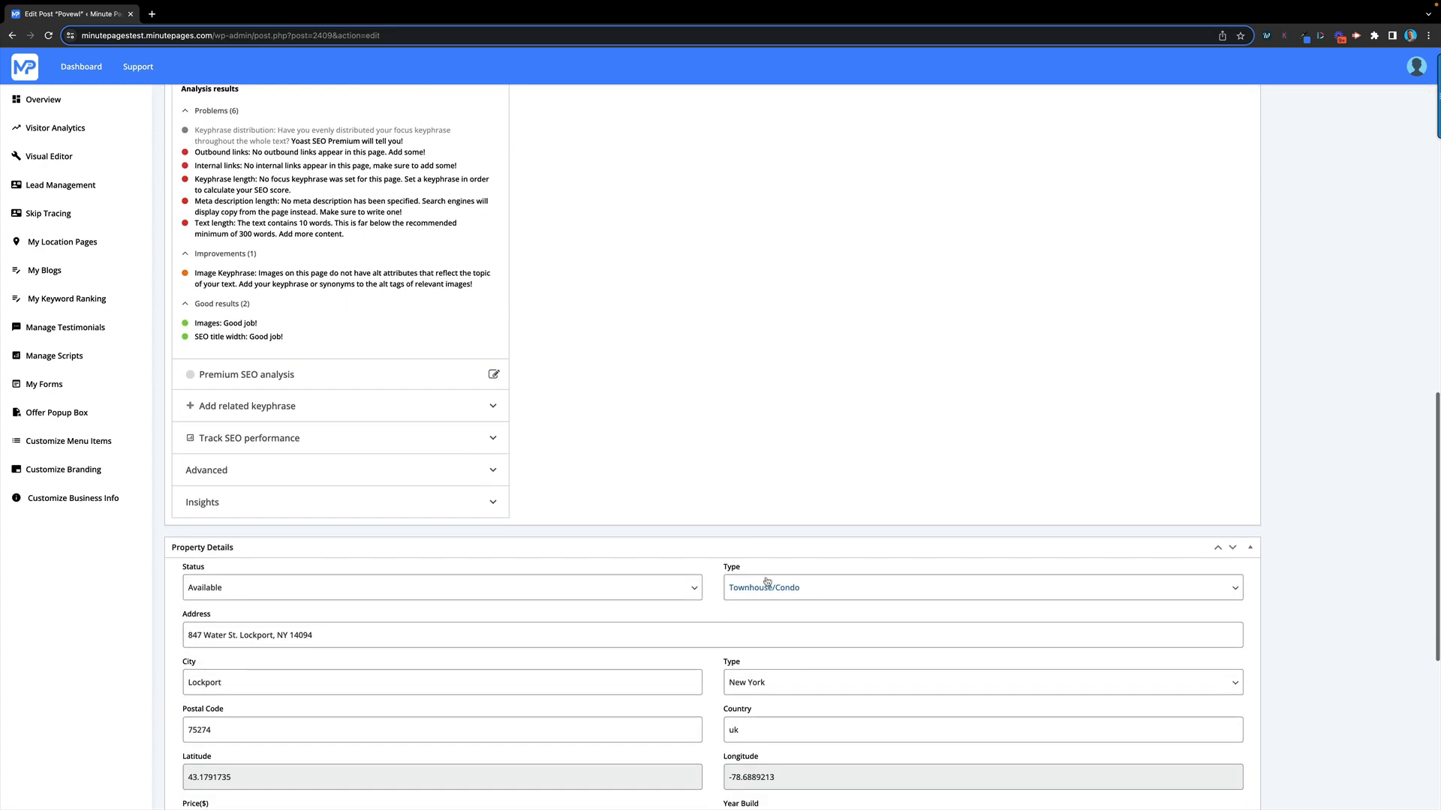
{"action": "left_click", "coordinate": [445, 473]}
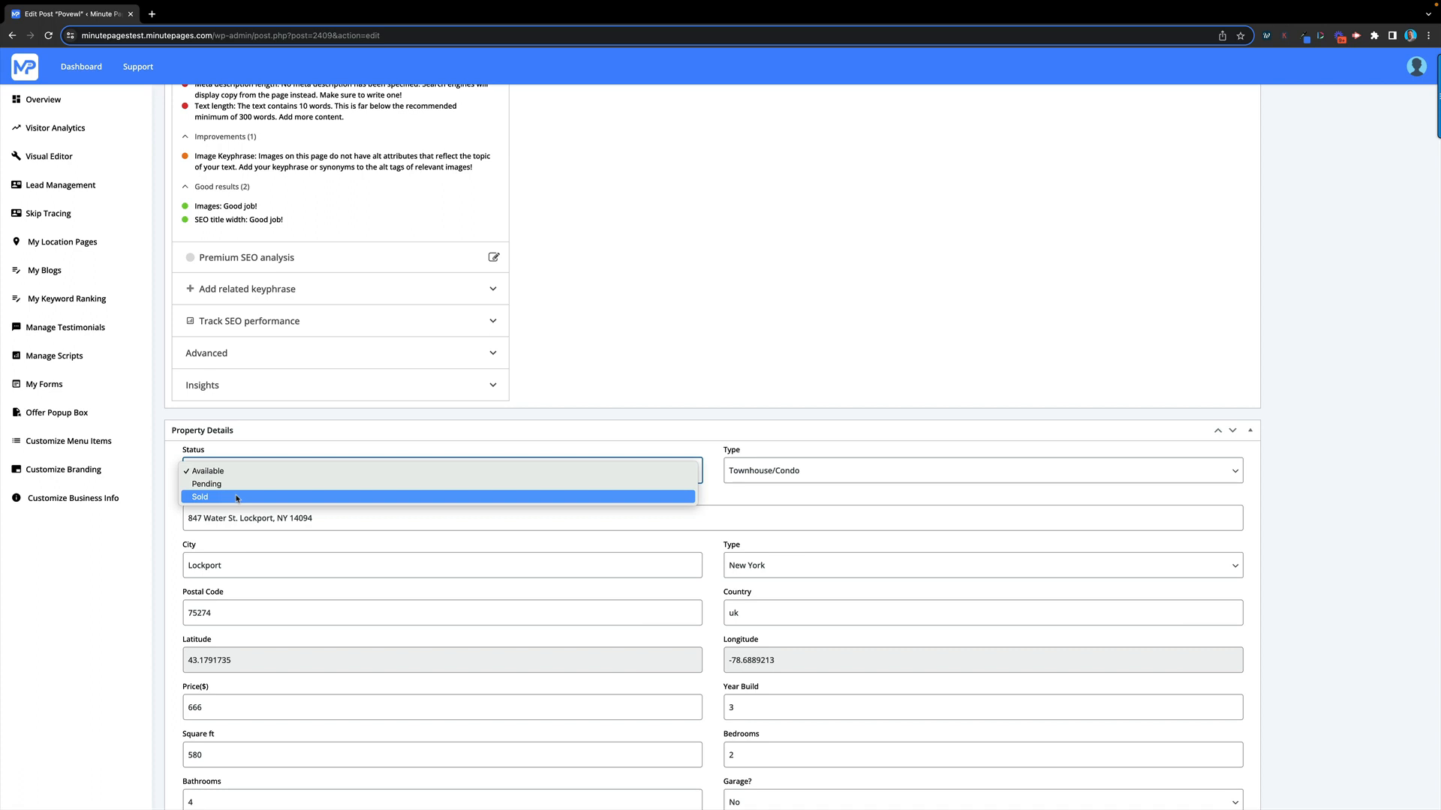
{"action": "left_click", "coordinate": [862, 474]}
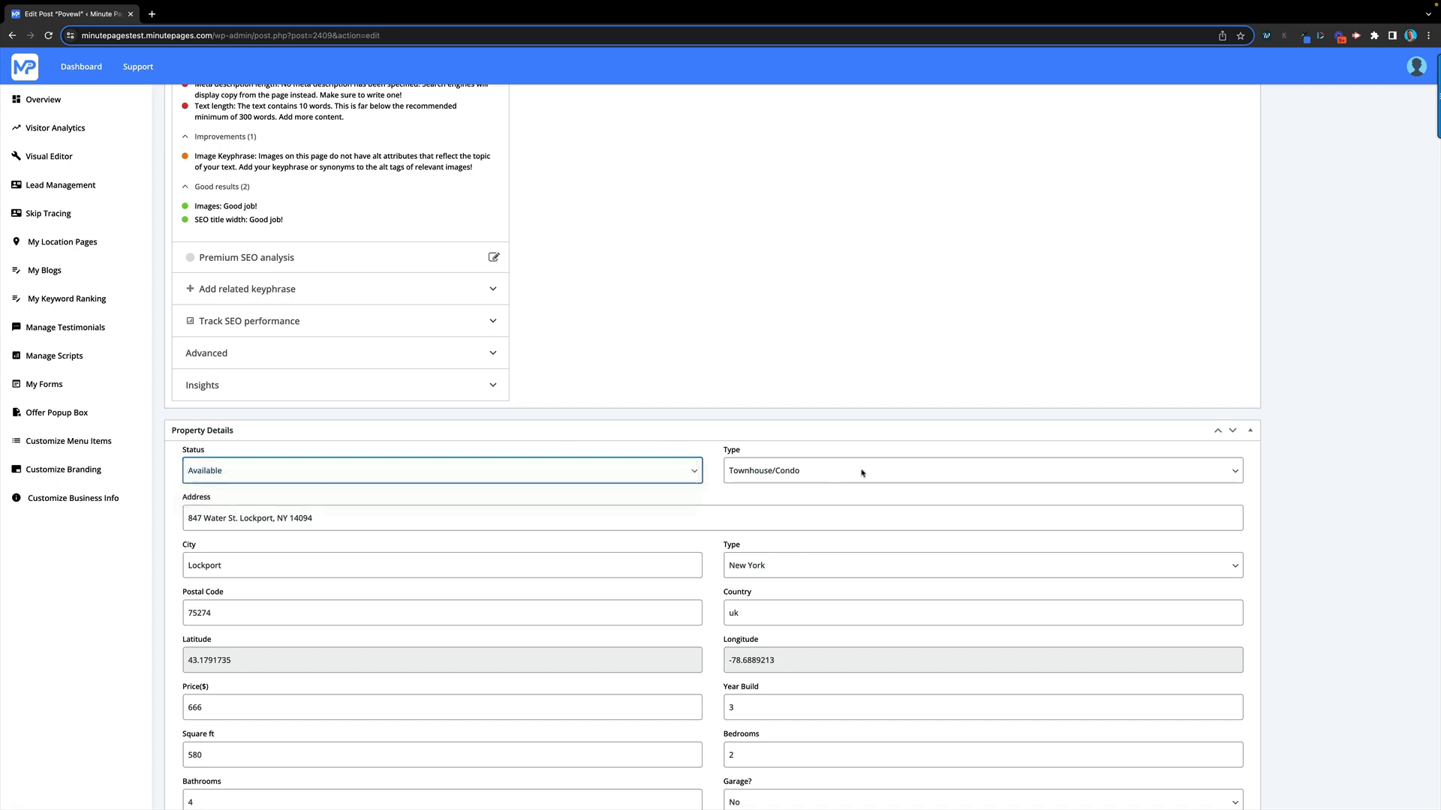
{"action": "left_click", "coordinate": [862, 474]}
{"action": "left_click", "coordinate": [806, 464]}
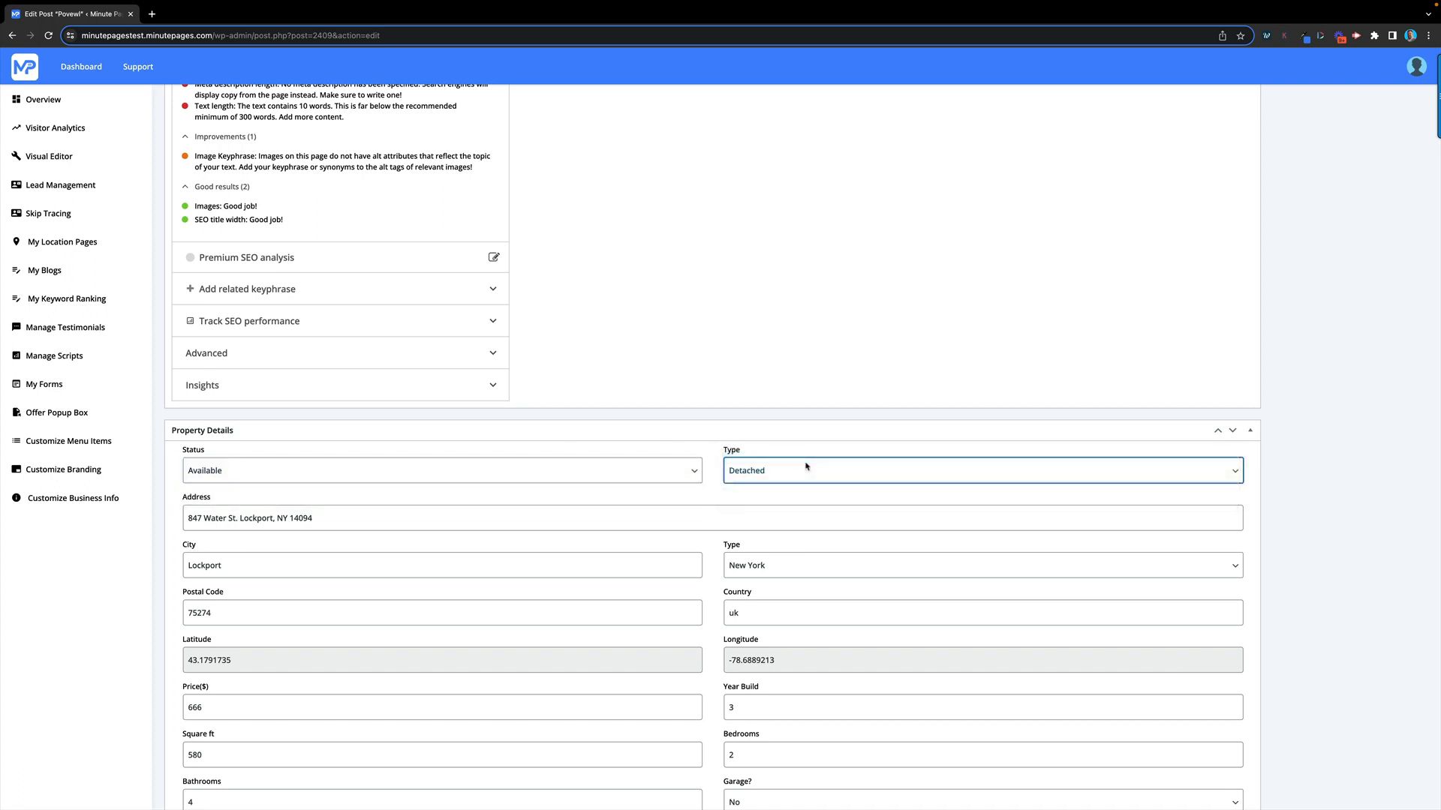
{"action": "left_click", "coordinate": [886, 467]}
{"action": "left_click", "coordinate": [817, 498]}
{"action": "left_click", "coordinate": [807, 473]}
{"action": "left_click", "coordinate": [806, 472]}
{"action": "left_click", "coordinate": [791, 468]}
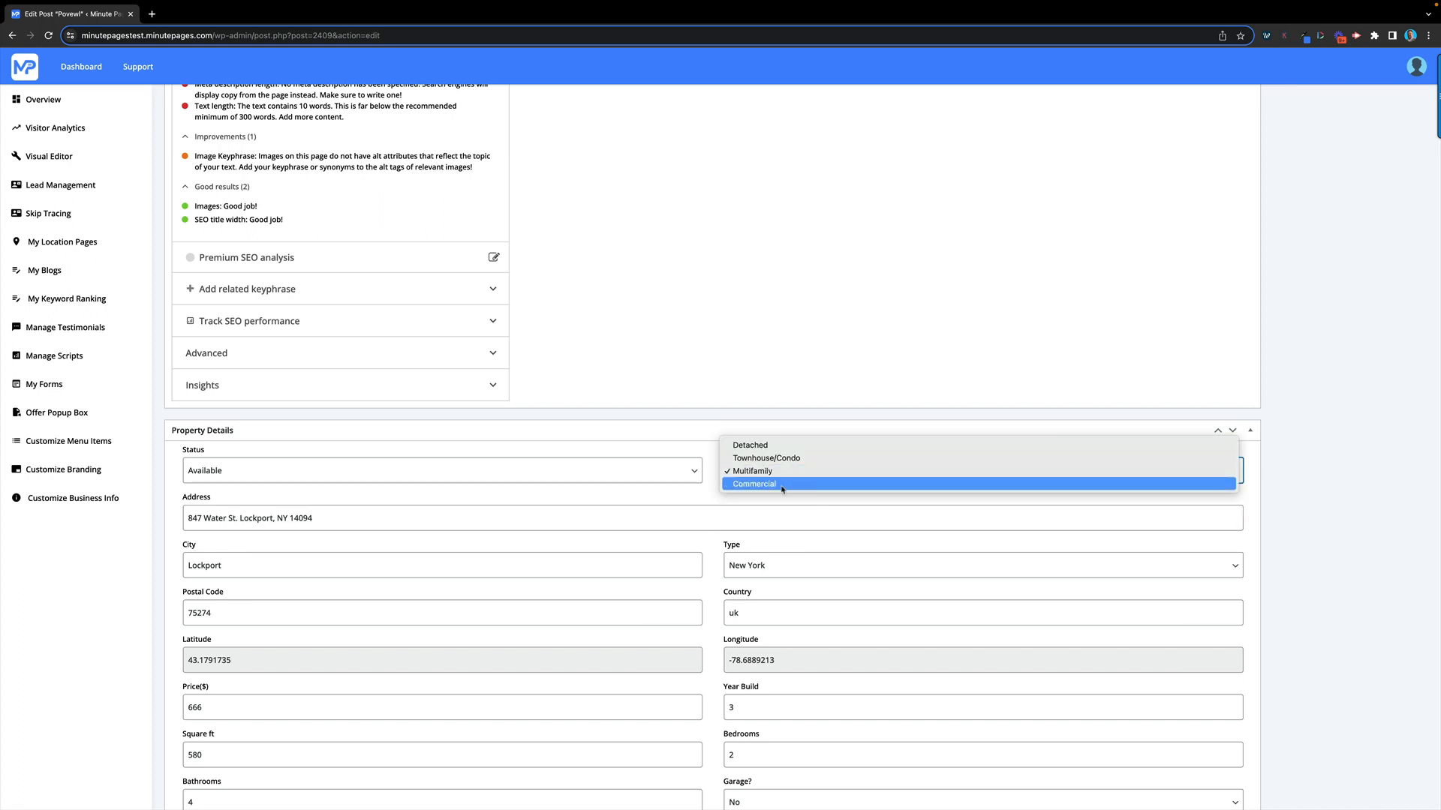
{"action": "left_click", "coordinate": [782, 486]}
{"action": "scroll", "coordinate": [646, 550], "scroll_direction": "down", "scroll_amount": 1}
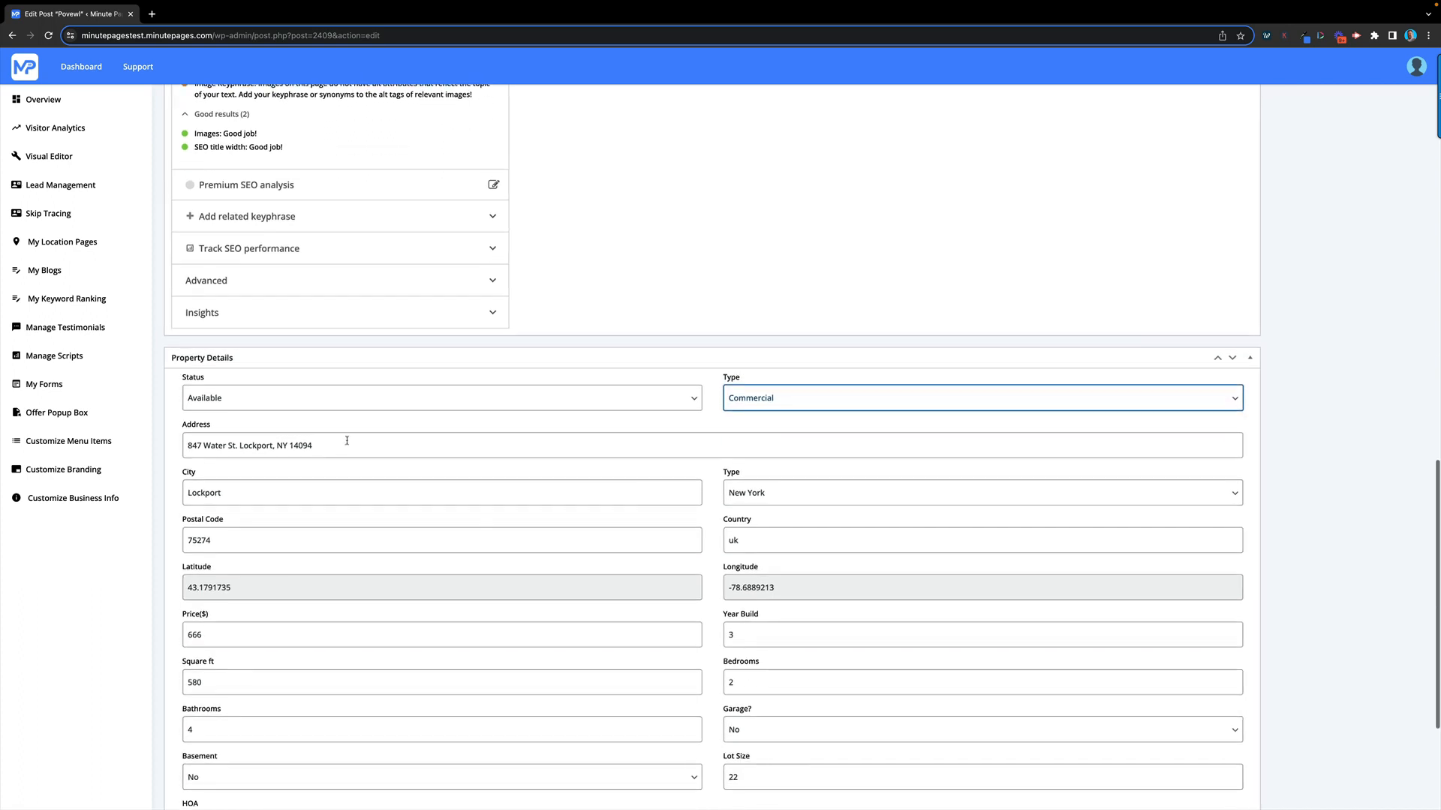
{"action": "left_click_drag", "start_coordinate": [344, 442], "coordinate": [193, 433]}
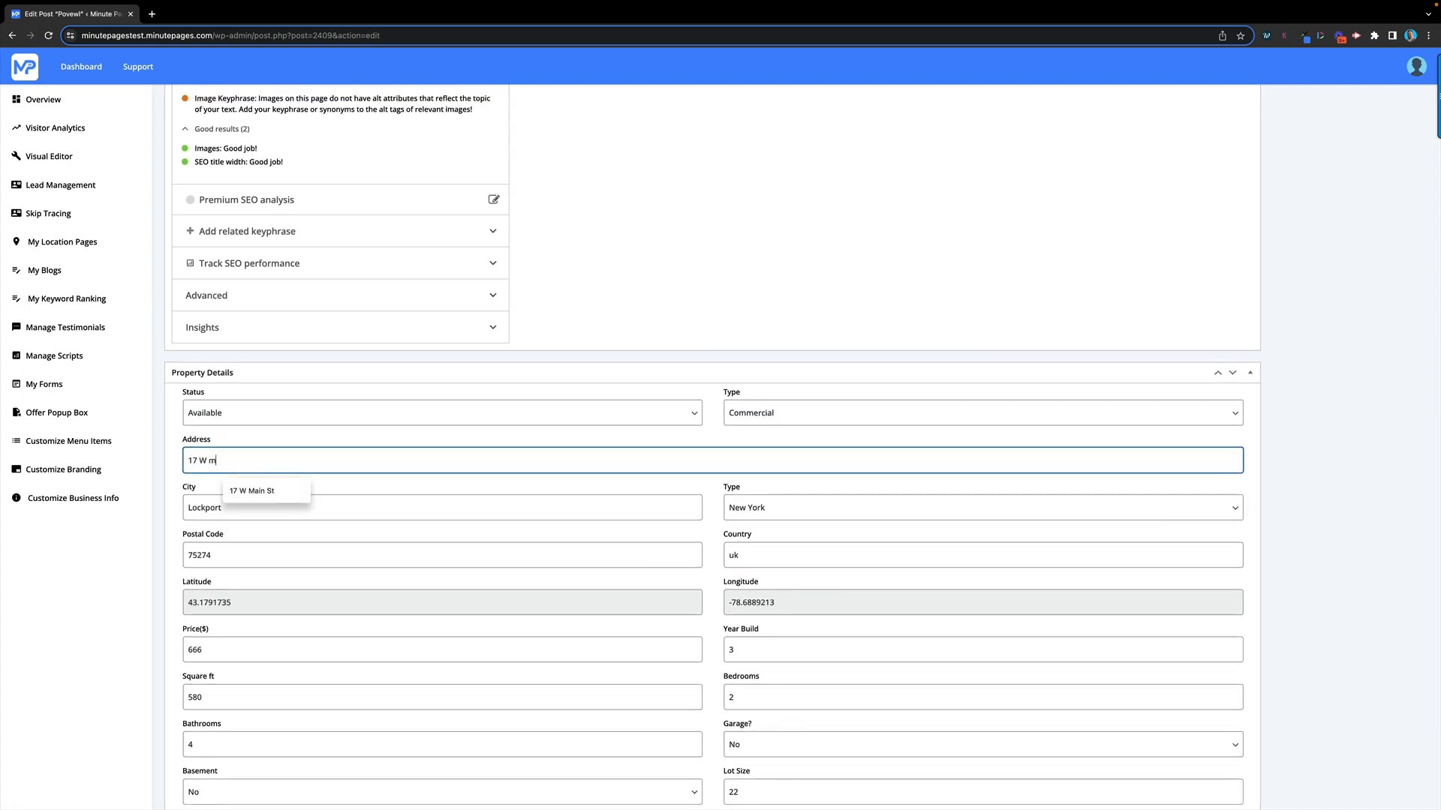
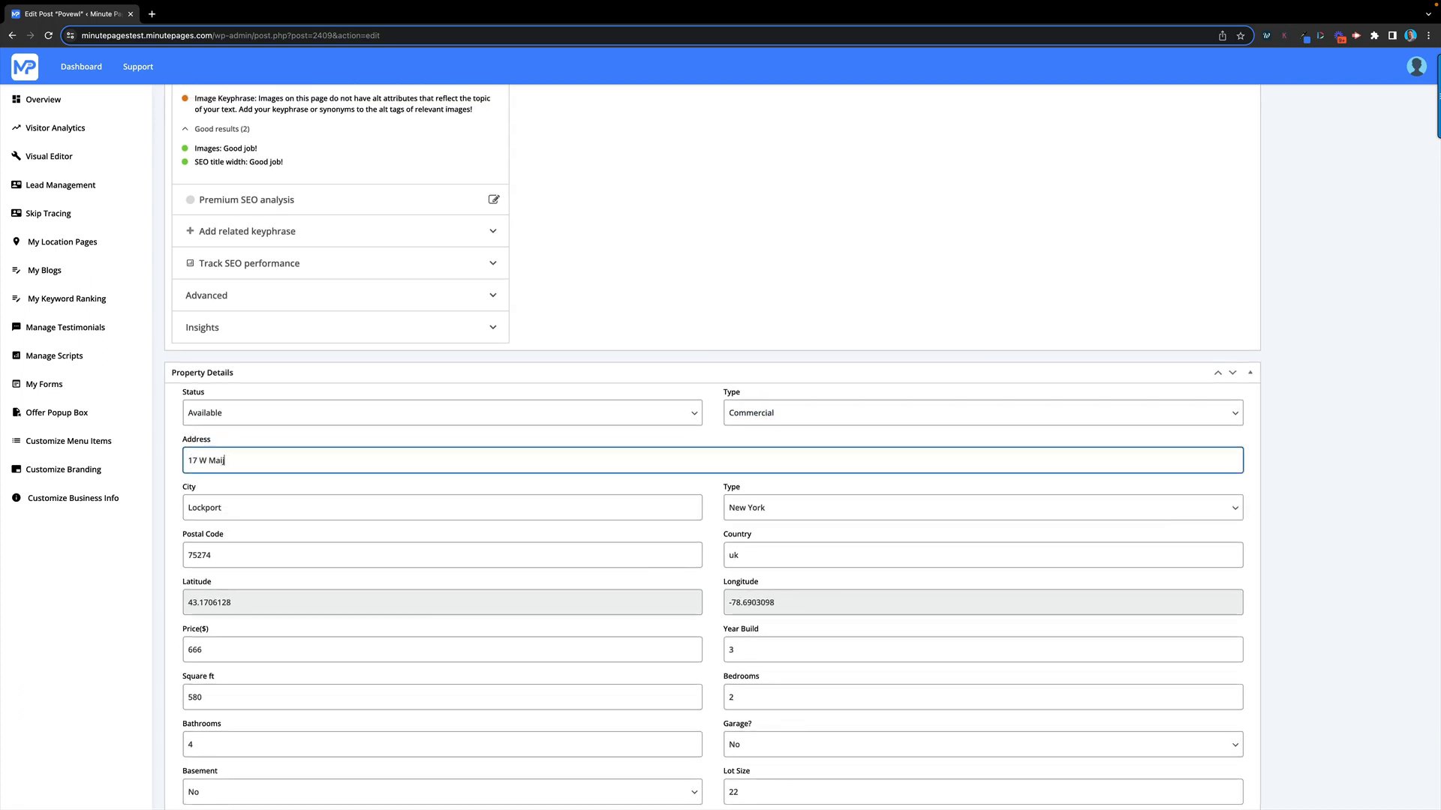
{"action": "double_click", "coordinate": [231, 498]}
{"action": "type", "text": "N"}
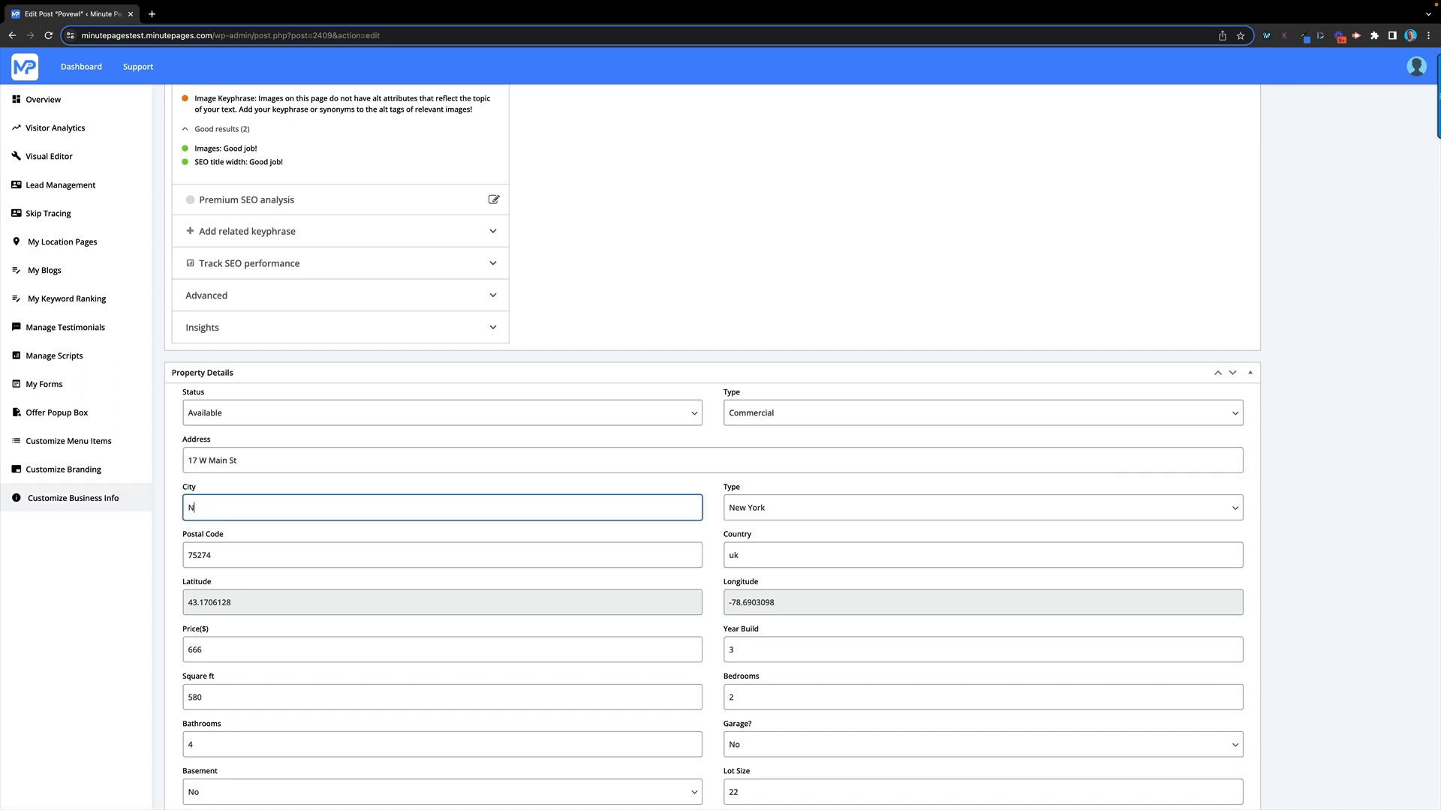
{"action": "type", "text": "ew Freedom"}
{"action": "key", "text": "Tab"}
Set state Pennsylvania, postal code 17349 and country USA
{"action": "key", "text": "p"}
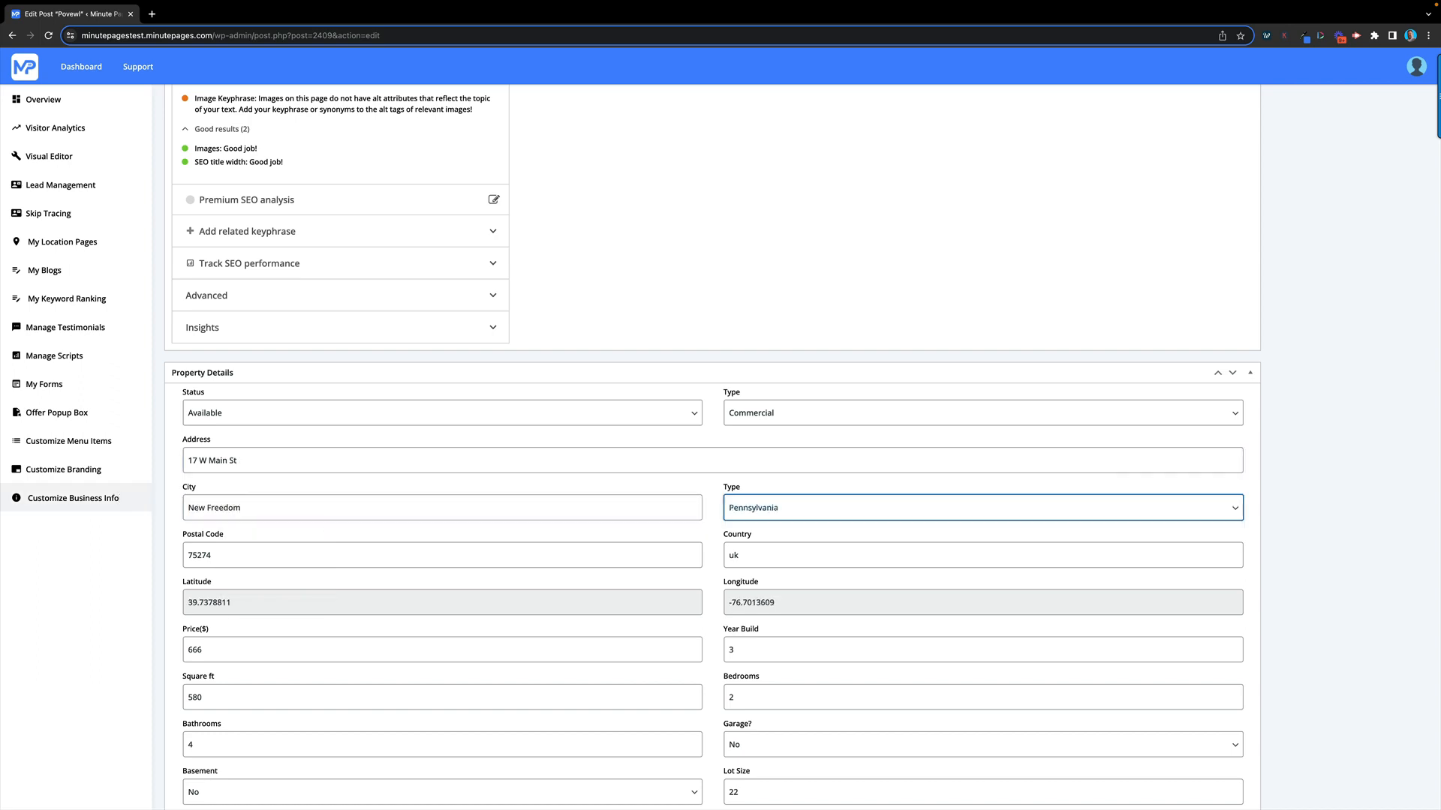
{"action": "key", "text": "Tab"}
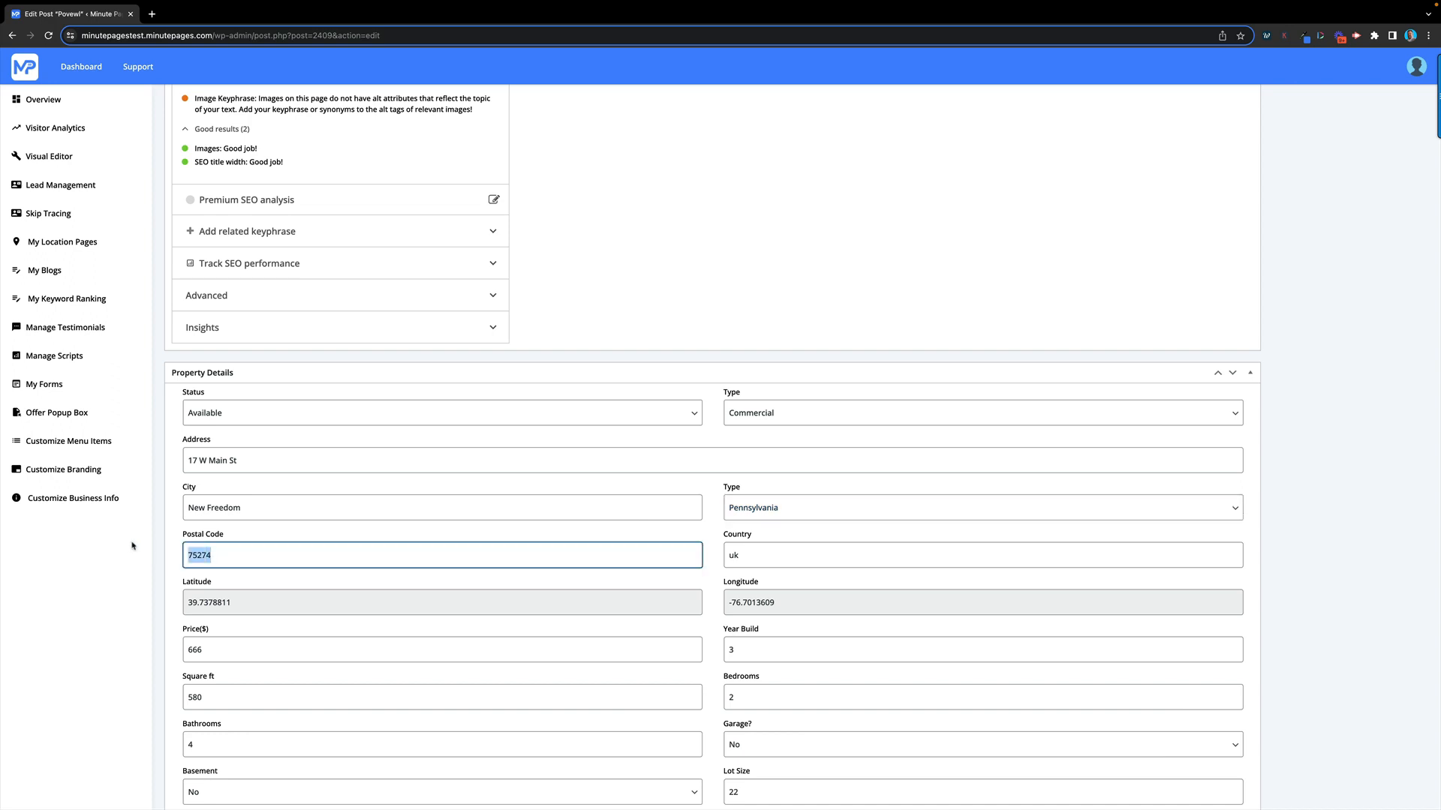
{"action": "type", "text": "17349"}
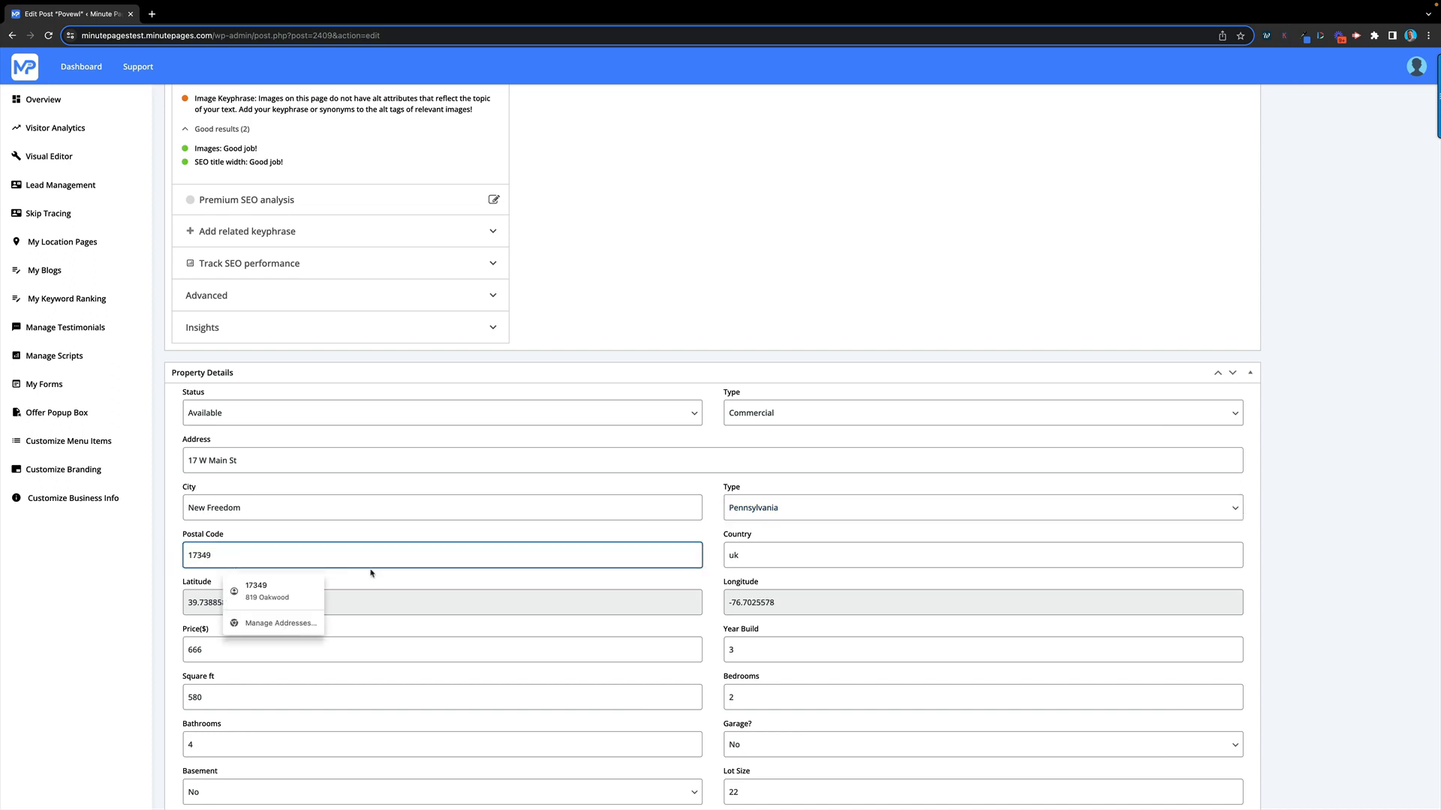
{"action": "left_click", "coordinate": [371, 574]}
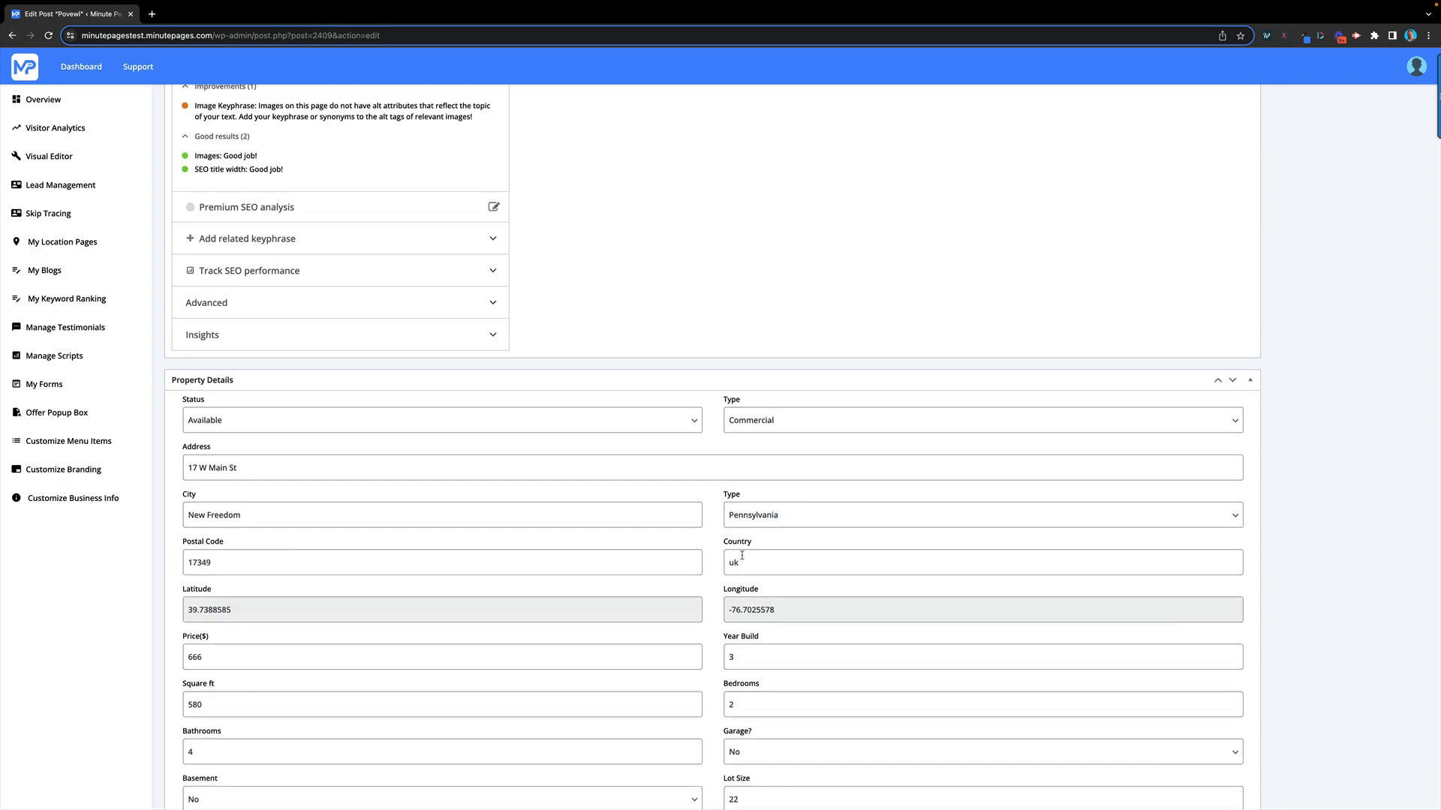
{"action": "left_click", "coordinate": [742, 555]}
{"action": "key", "text": "BackSpace"}
{"action": "key", "text": "BackSpace"}
{"action": "type", "text": "USA"}
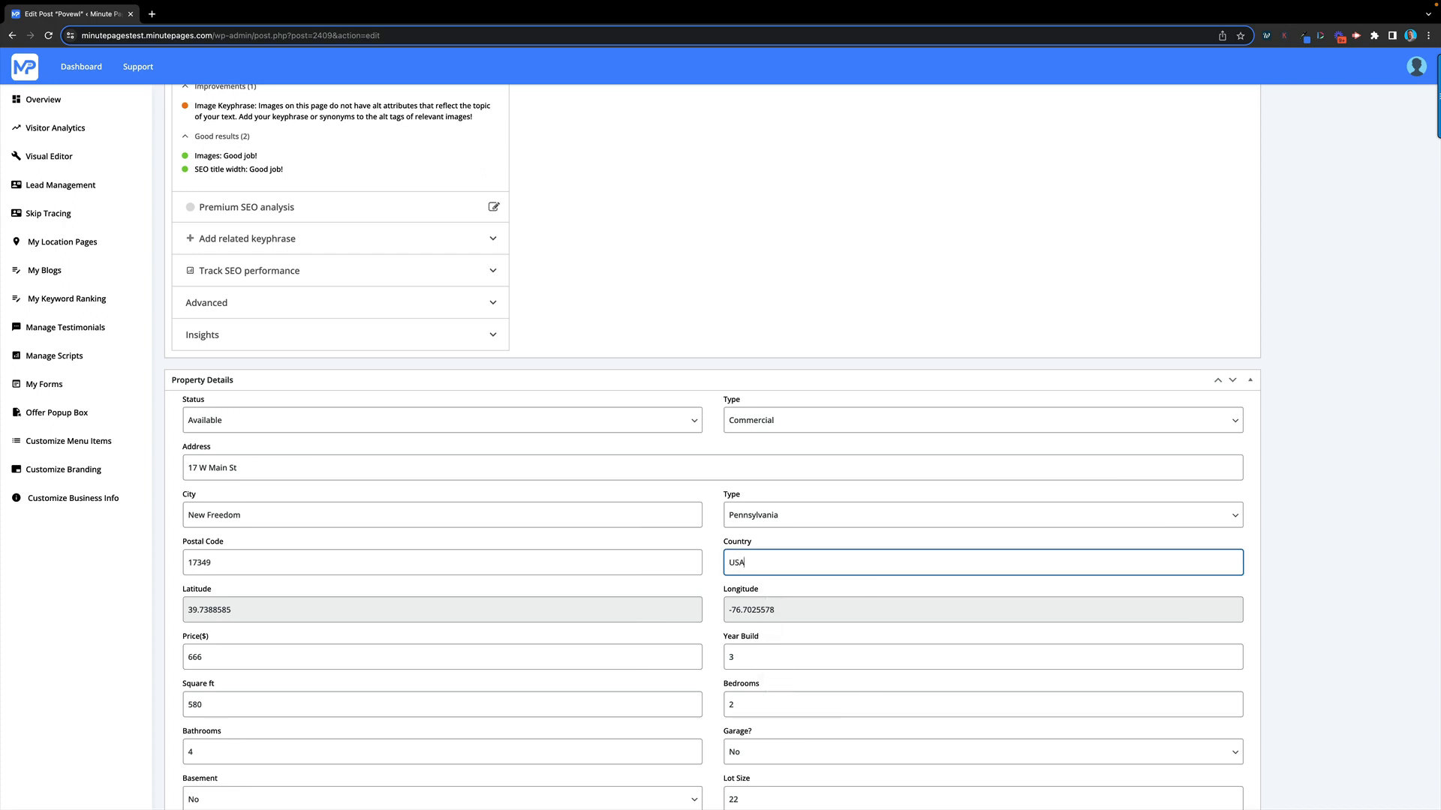
{"action": "left_click", "coordinate": [712, 588]}
Set the price to 200000, year built to 1900 and square footage to 1800
{"action": "scroll", "coordinate": [659, 561], "scroll_direction": "down", "scroll_amount": 2}
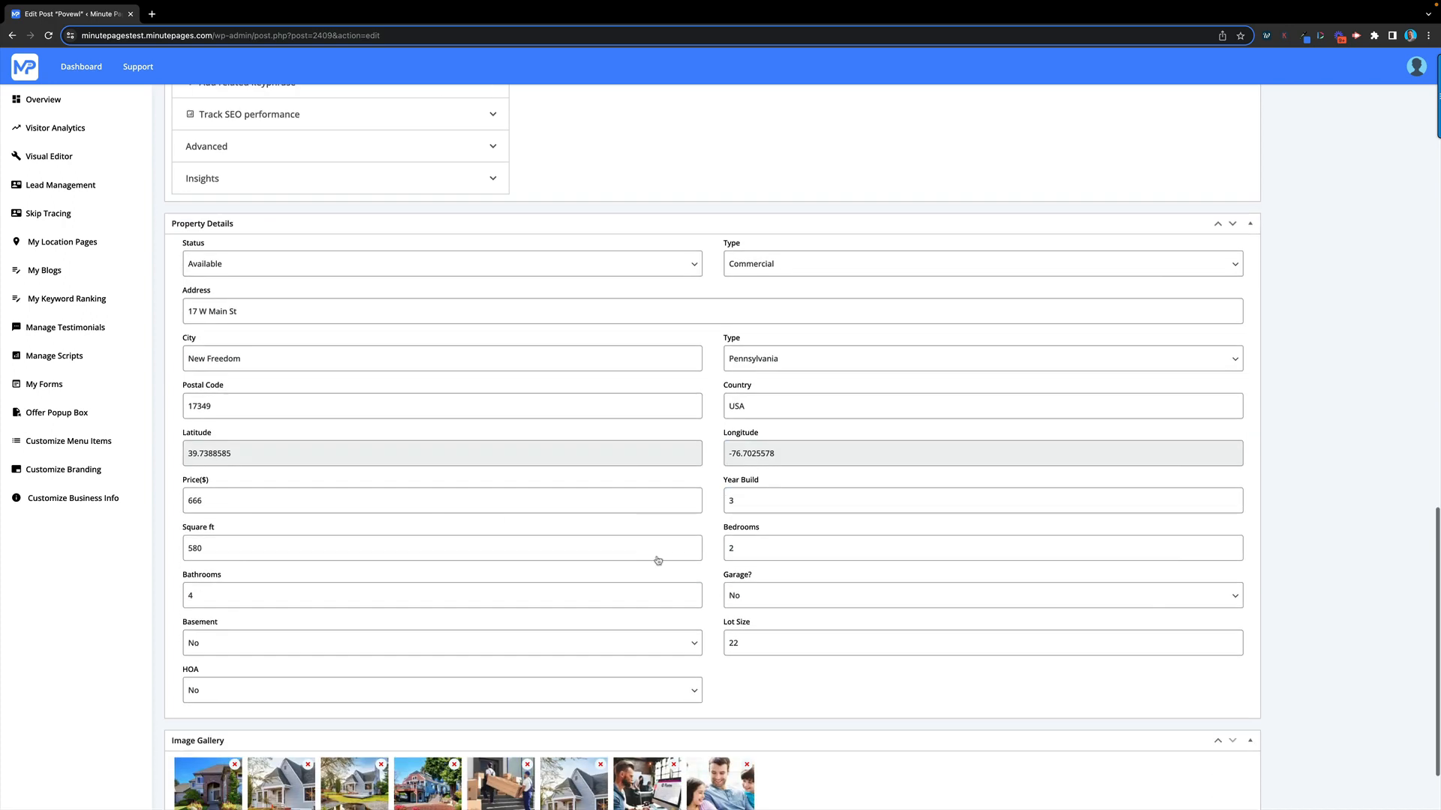
{"action": "left_click", "coordinate": [235, 499]}
{"action": "key", "text": "BackSpace"}
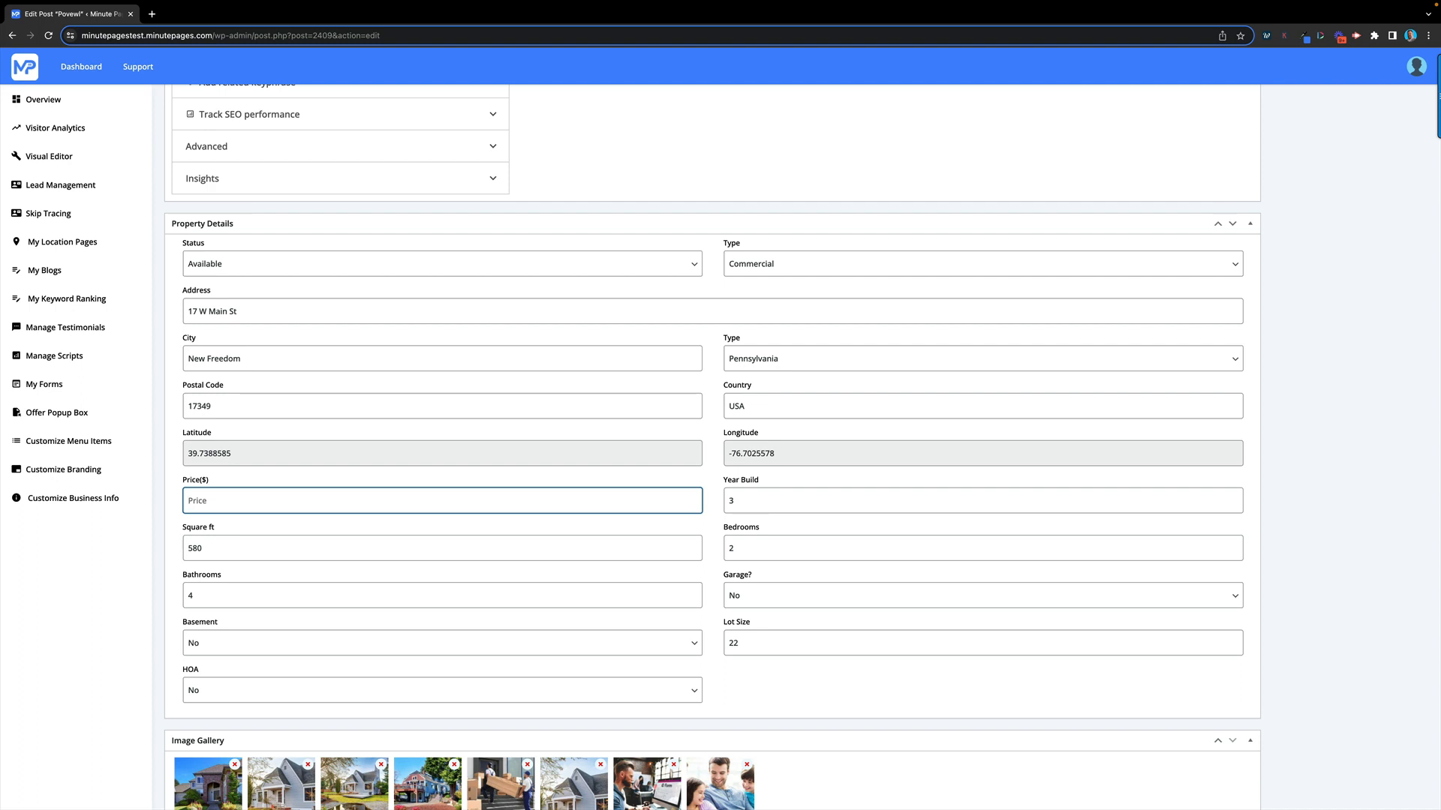
{"action": "type", "text": "200"}
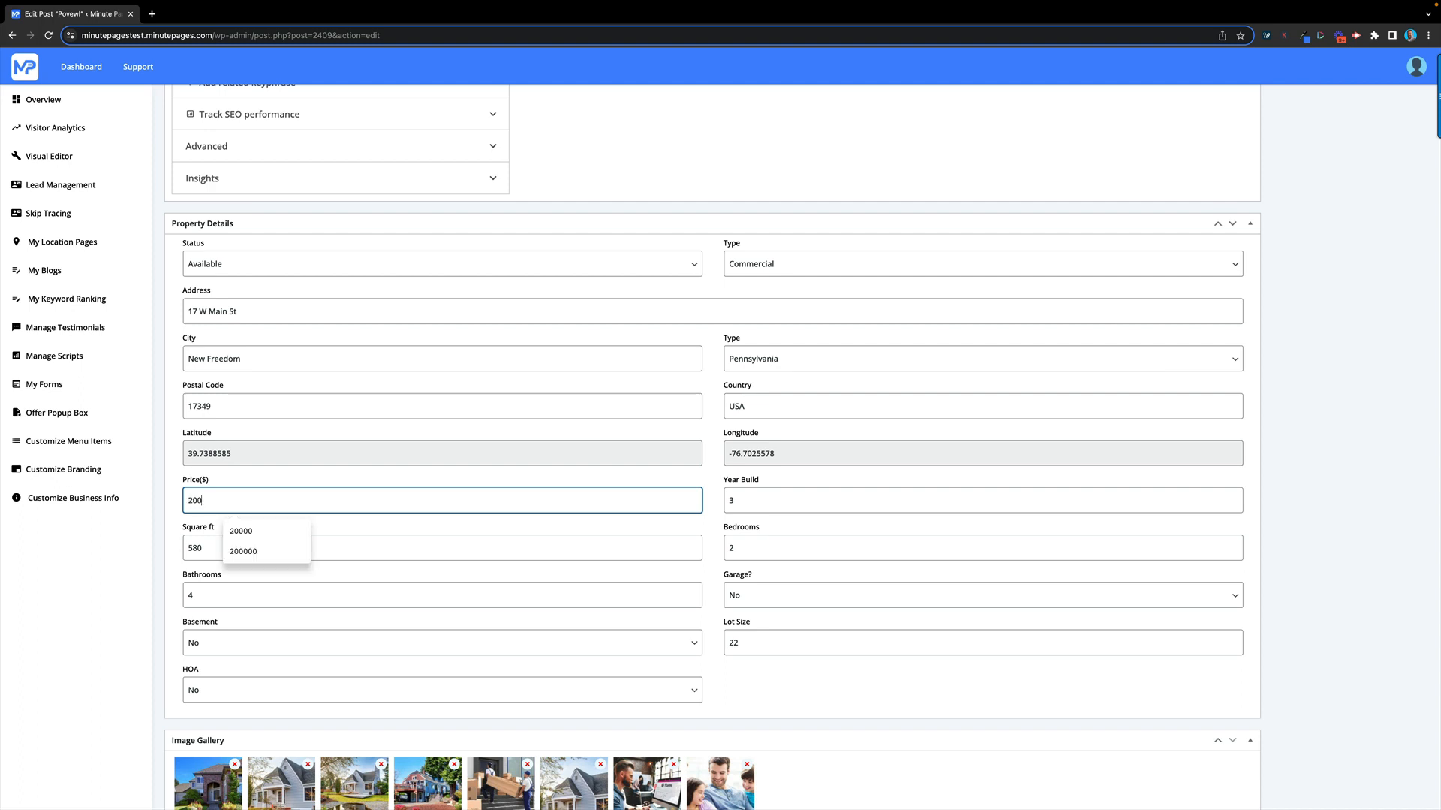
{"action": "type", "text": "000"}
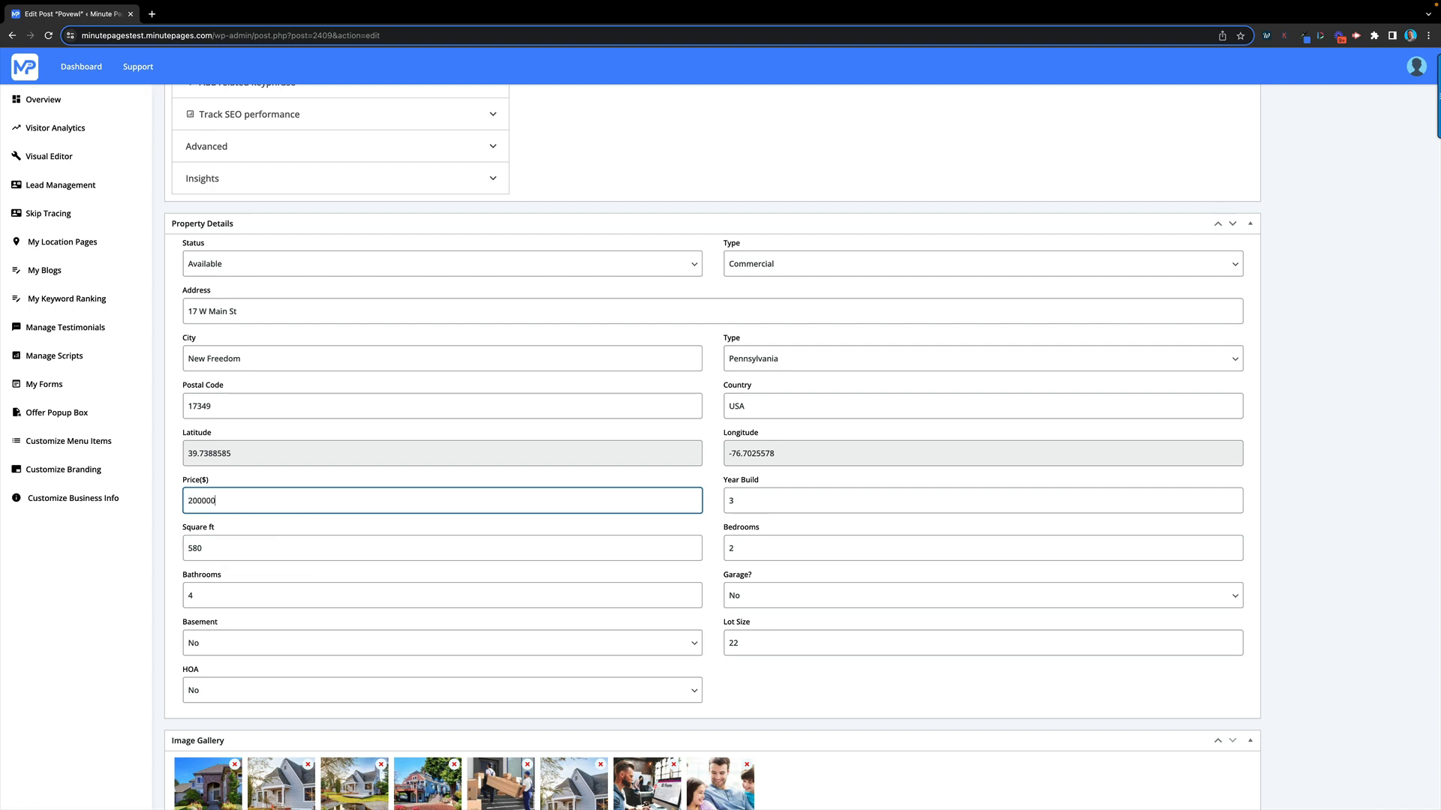
{"action": "left_click", "coordinate": [756, 499]}
{"action": "key", "text": "BackSpace"}
{"action": "type", "text": "1900"}
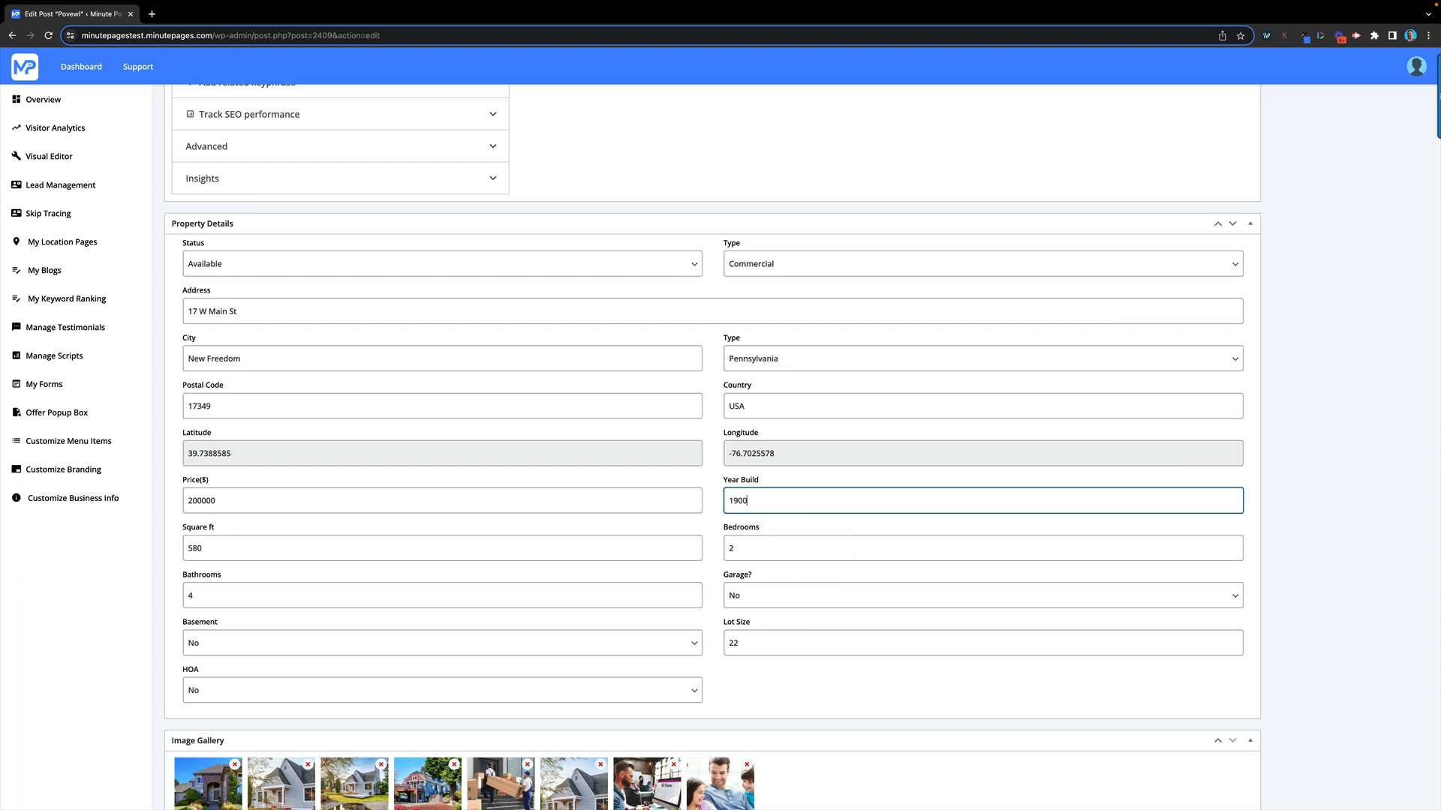
{"action": "scroll", "coordinate": [451, 488], "scroll_direction": "down", "scroll_amount": 2}
{"action": "left_click", "coordinate": [220, 452]}
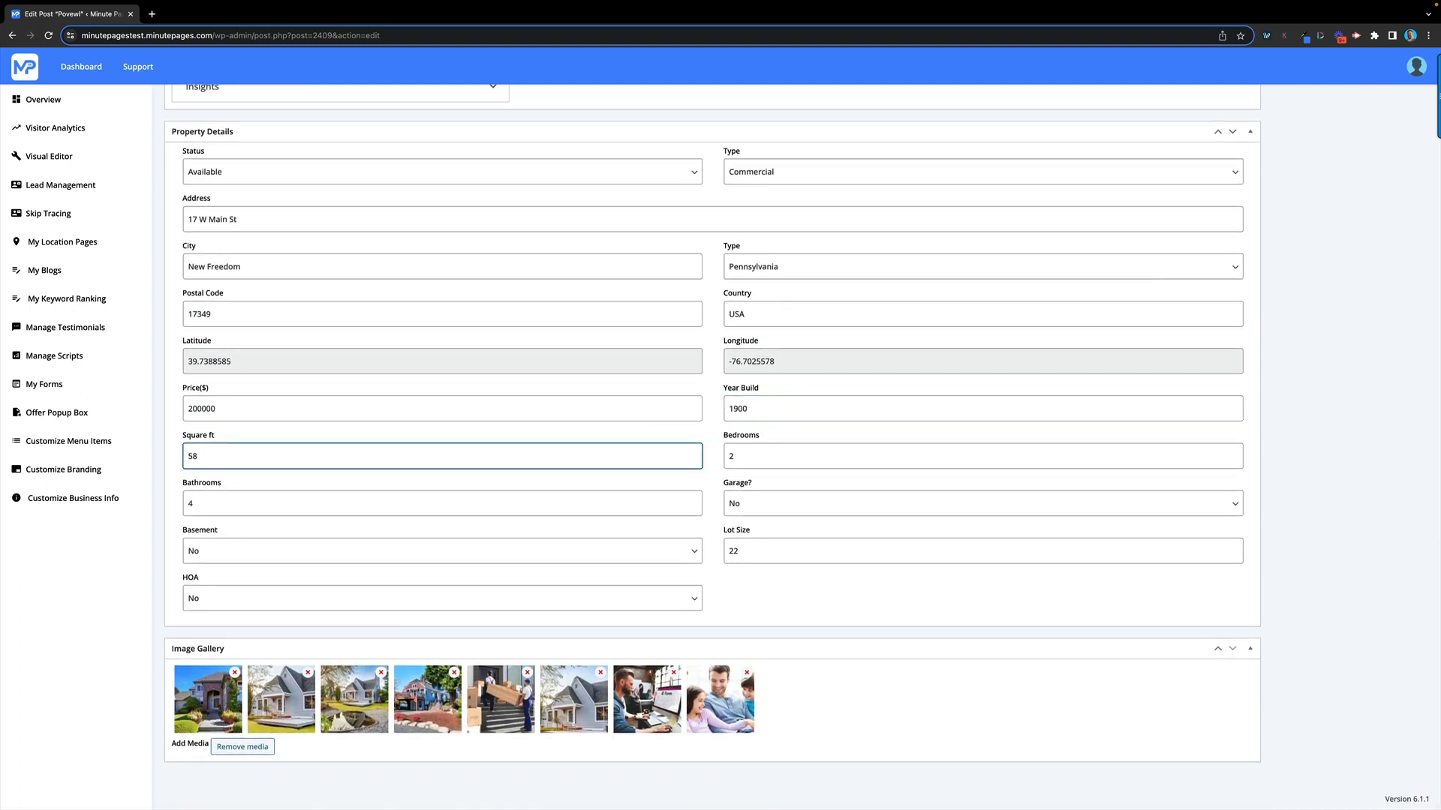
{"action": "key", "text": "BackSpace"}
{"action": "key", "text": "BackSpace"}
{"action": "type", "text": "180"}
{"action": "left_click", "coordinate": [762, 457]}
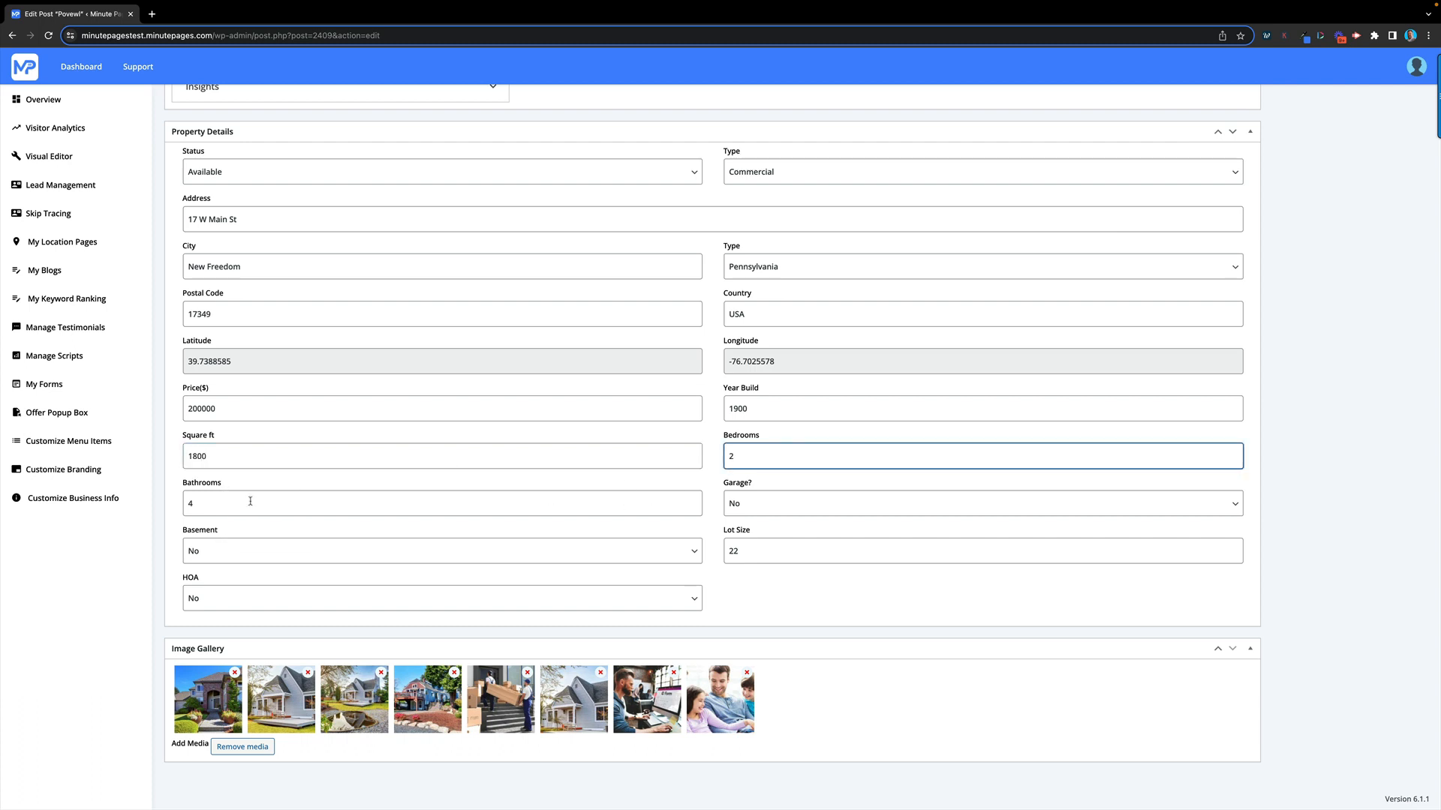
Set Garage to Yes with 2 garages, Basement to Yes, and Lot Size to 1 acre
{"action": "left_click", "coordinate": [754, 508]}
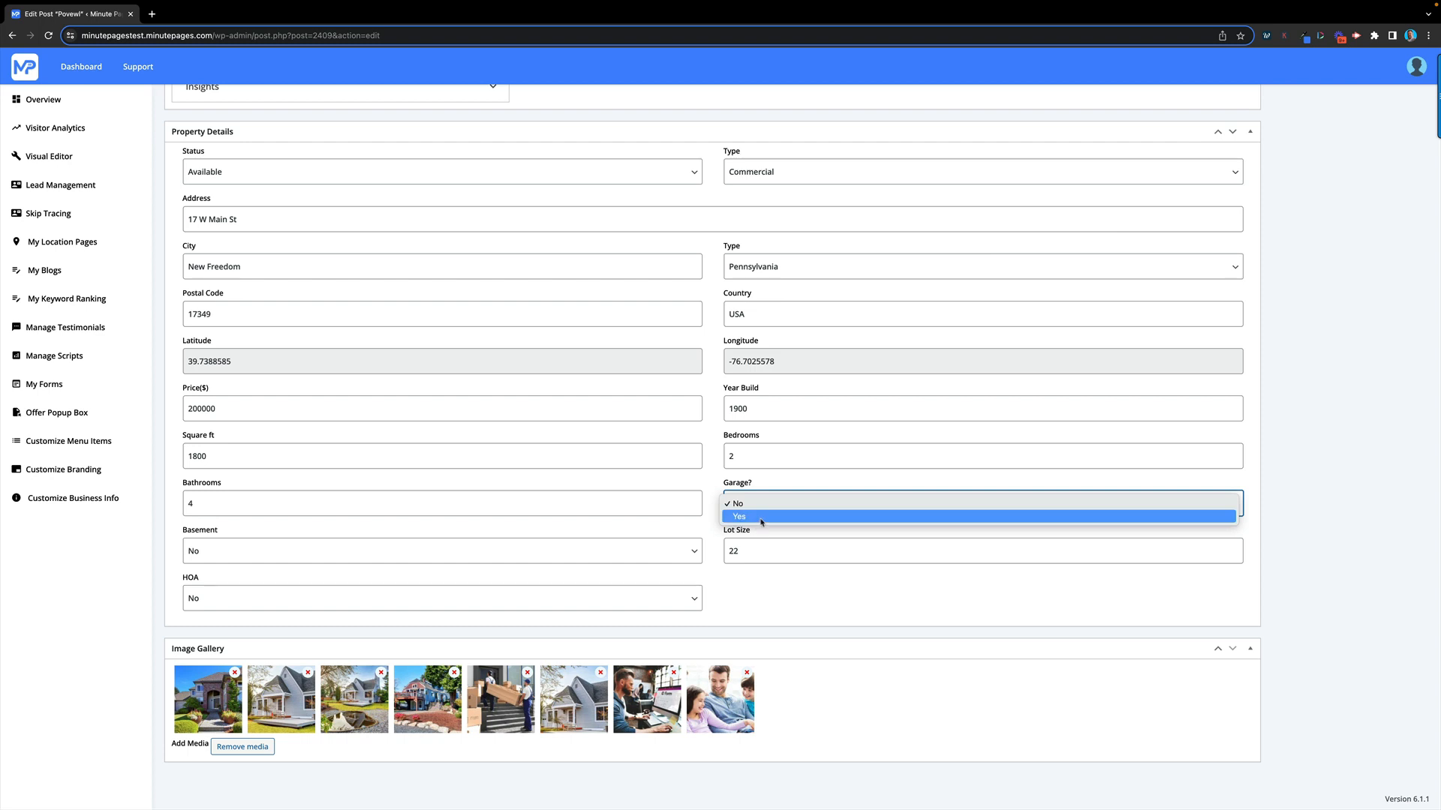
{"action": "left_click", "coordinate": [762, 517]}
{"action": "left_click", "coordinate": [291, 557]}
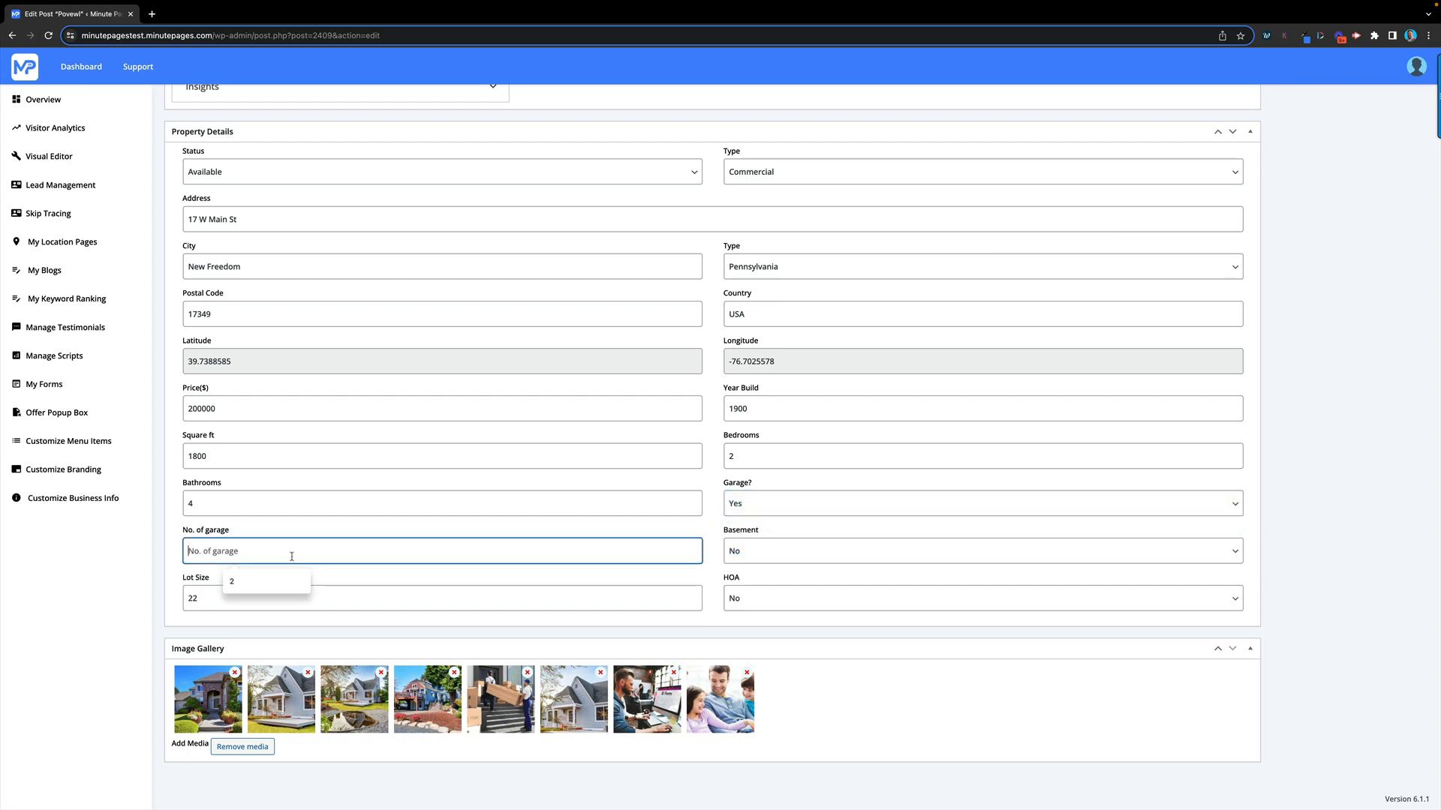
{"action": "type", "text": "2"}
{"action": "left_click", "coordinate": [772, 555]}
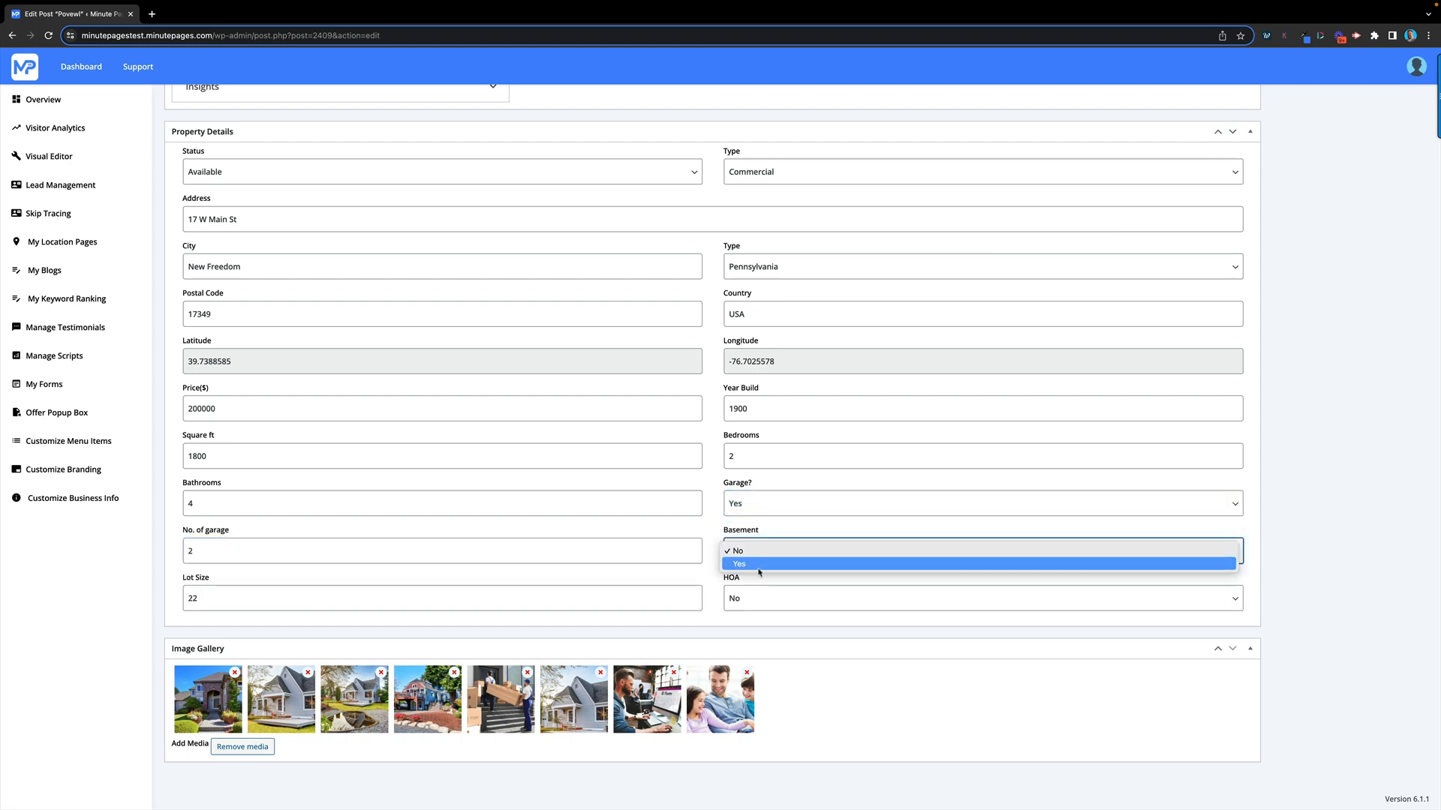
{"action": "left_click", "coordinate": [759, 565]}
{"action": "left_click", "coordinate": [266, 599]}
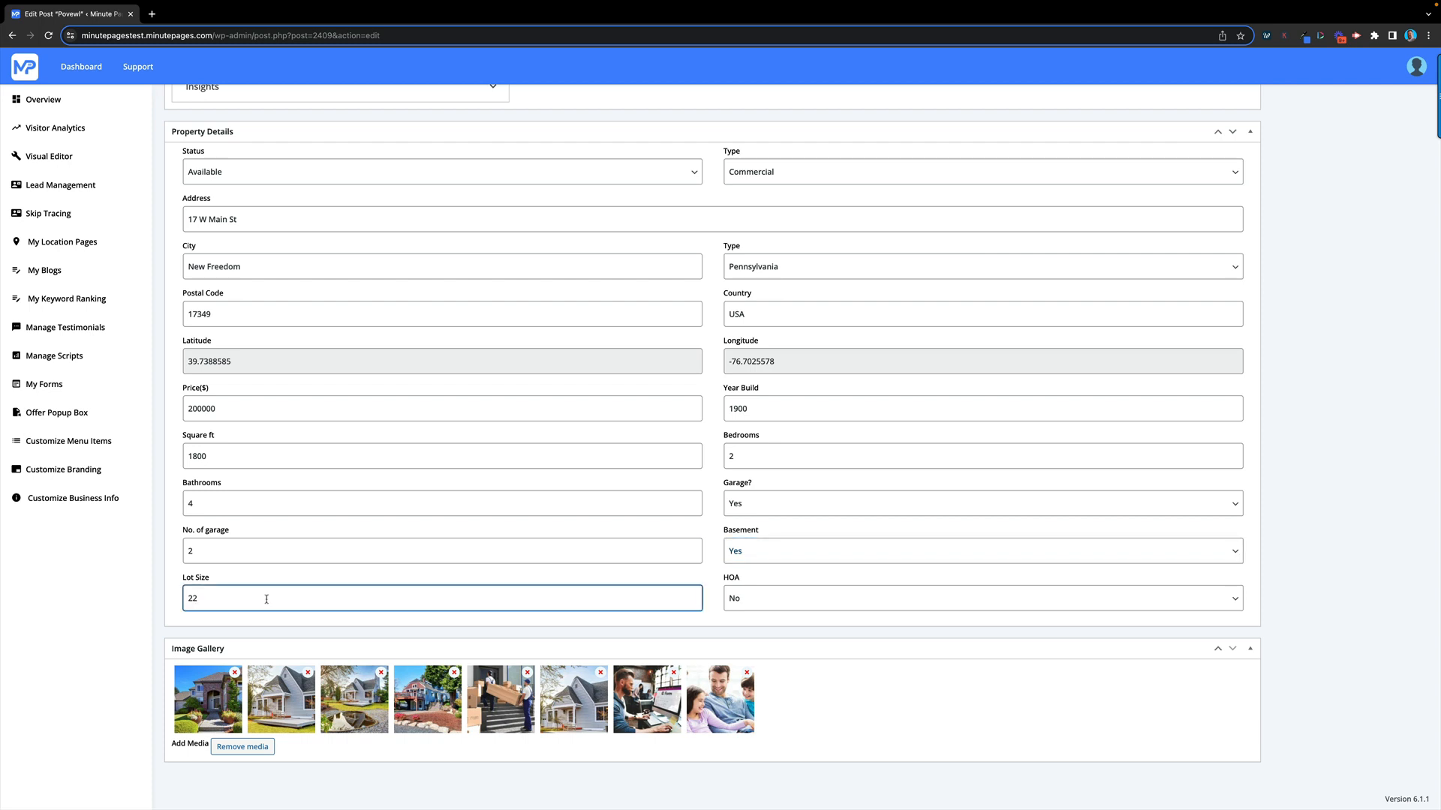
{"action": "key", "text": "BackSpace"}
{"action": "key", "text": "BackSpace"}
{"action": "type", "text": "1/2"}
{"action": "key", "text": "BackSpace"}
{"action": "key", "text": "BackSpace"}
{"action": "key", "text": "BackSpace"}
{"action": "type", "text": "1 acre"}
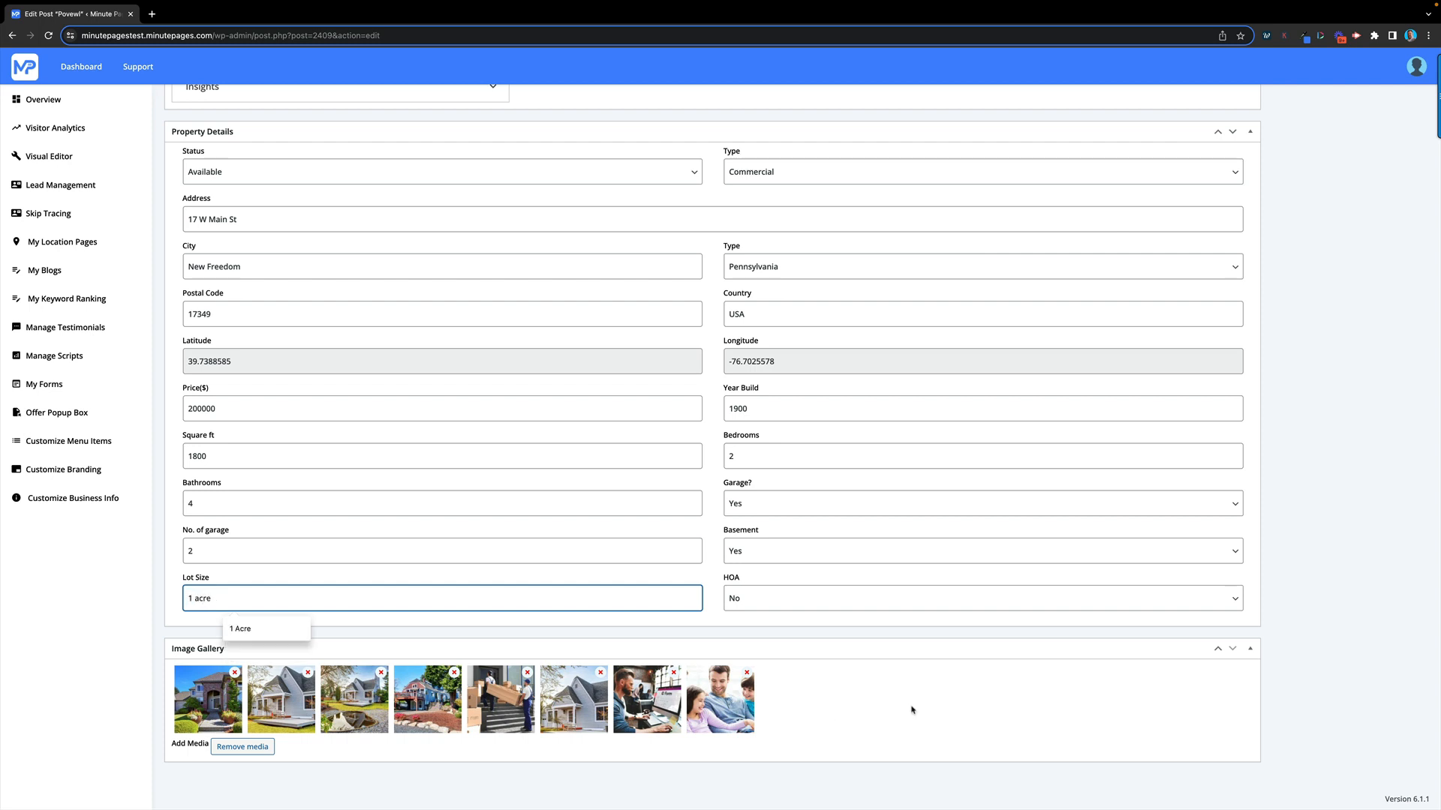
{"action": "left_click", "coordinate": [911, 710]}
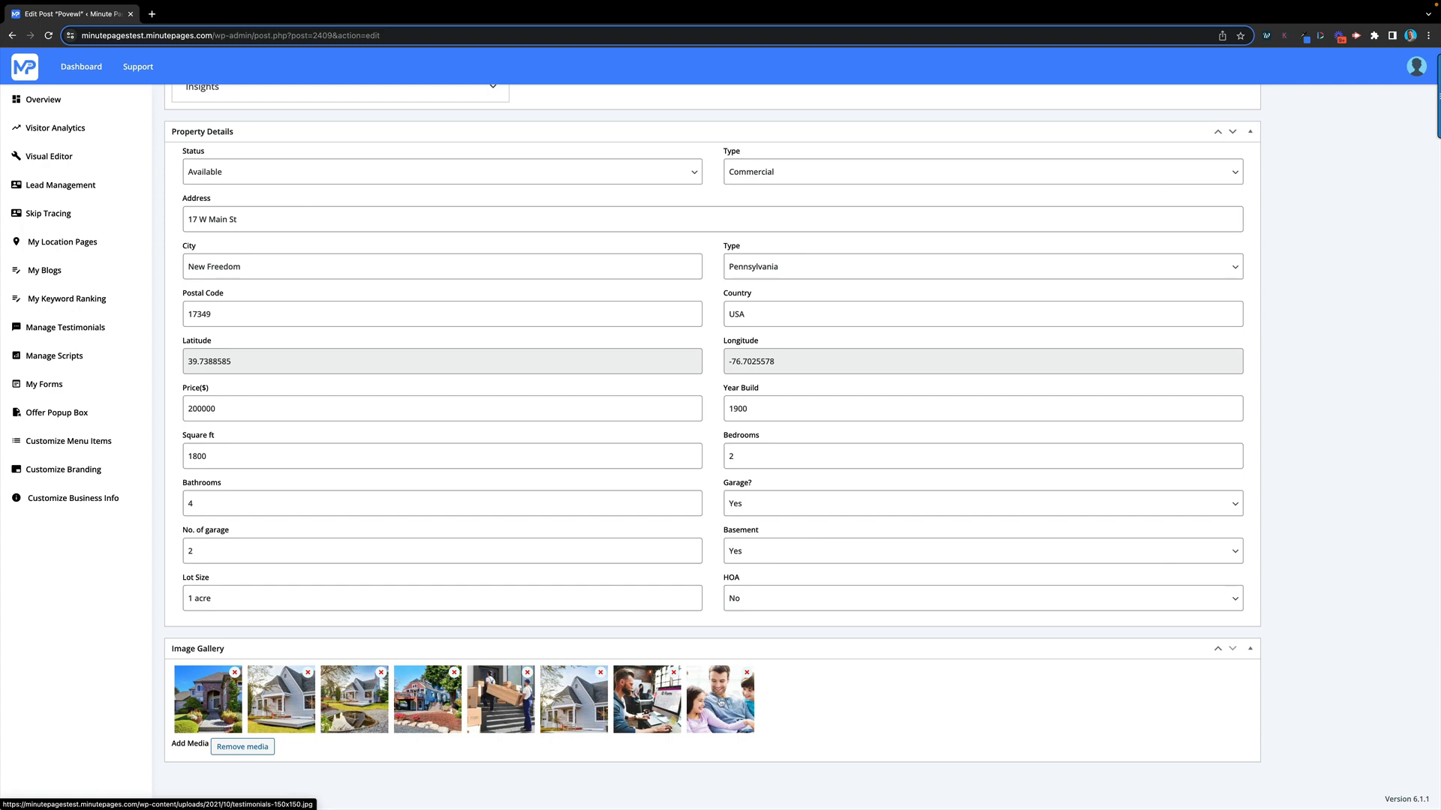
Strip the 'acre' unit so Lot Size reads just 1
{"action": "scroll", "coordinate": [1151, 537], "scroll_direction": "up", "scroll_amount": 5}
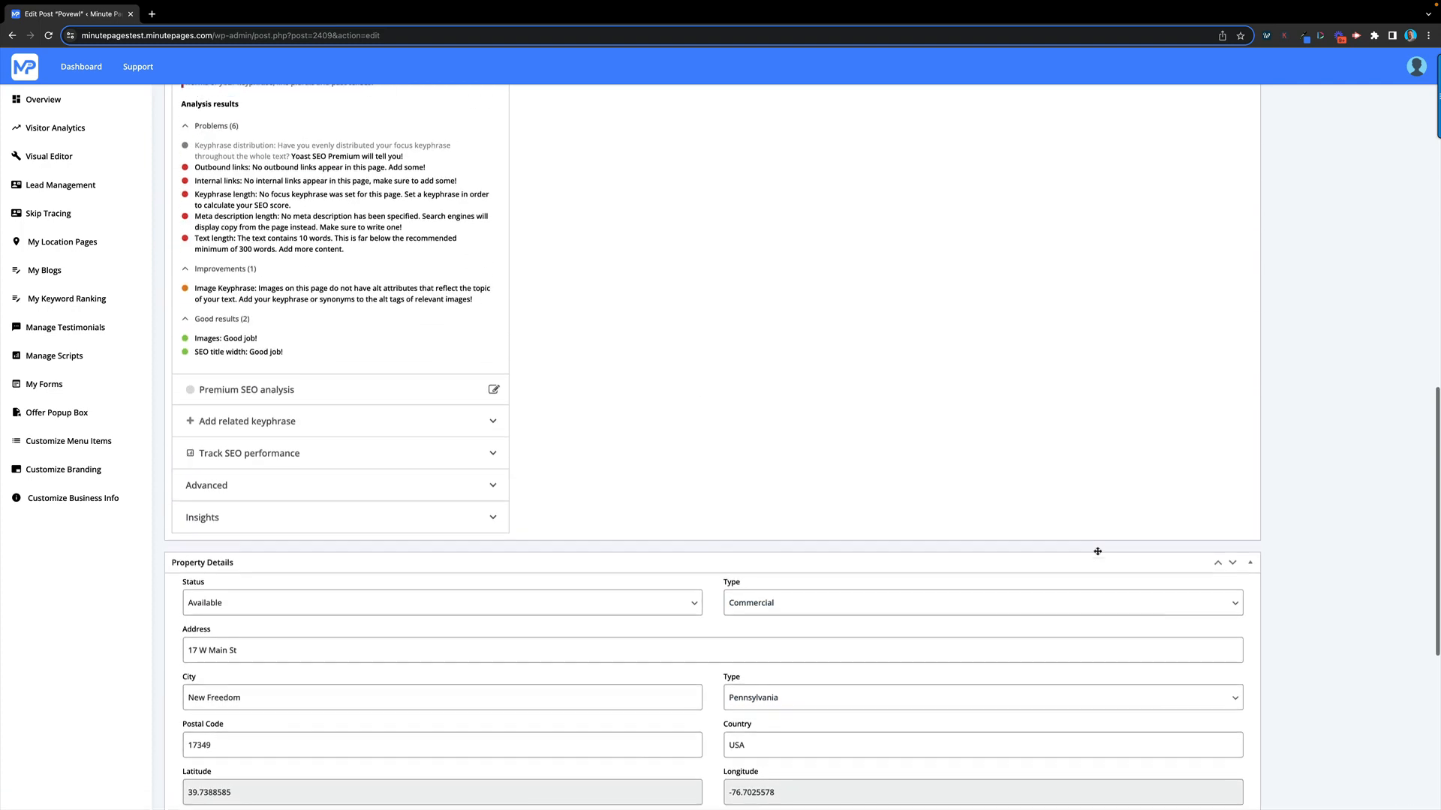
{"action": "scroll", "coordinate": [1097, 552], "scroll_direction": "up", "scroll_amount": 12}
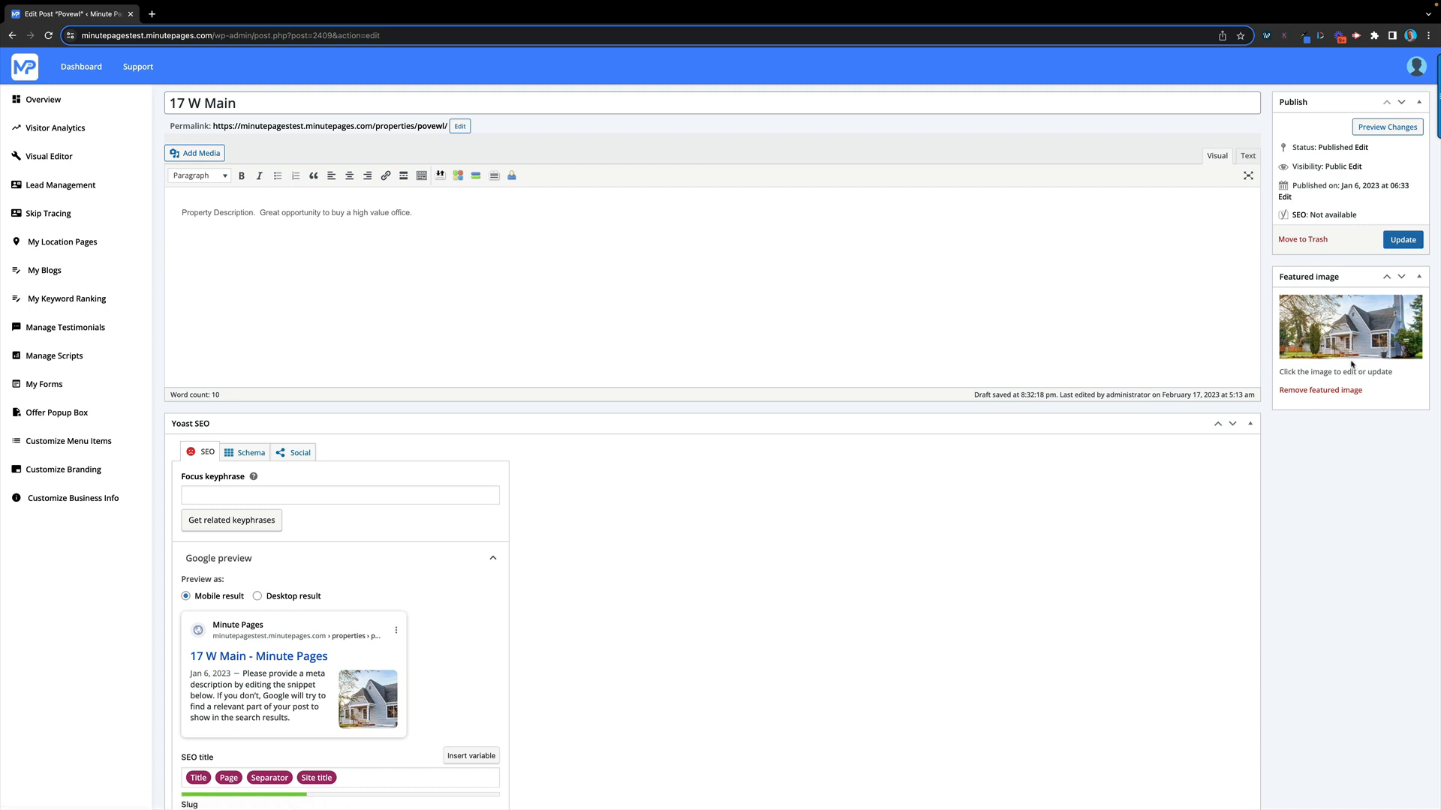
{"action": "scroll", "coordinate": [1341, 406], "scroll_direction": "up", "scroll_amount": 1}
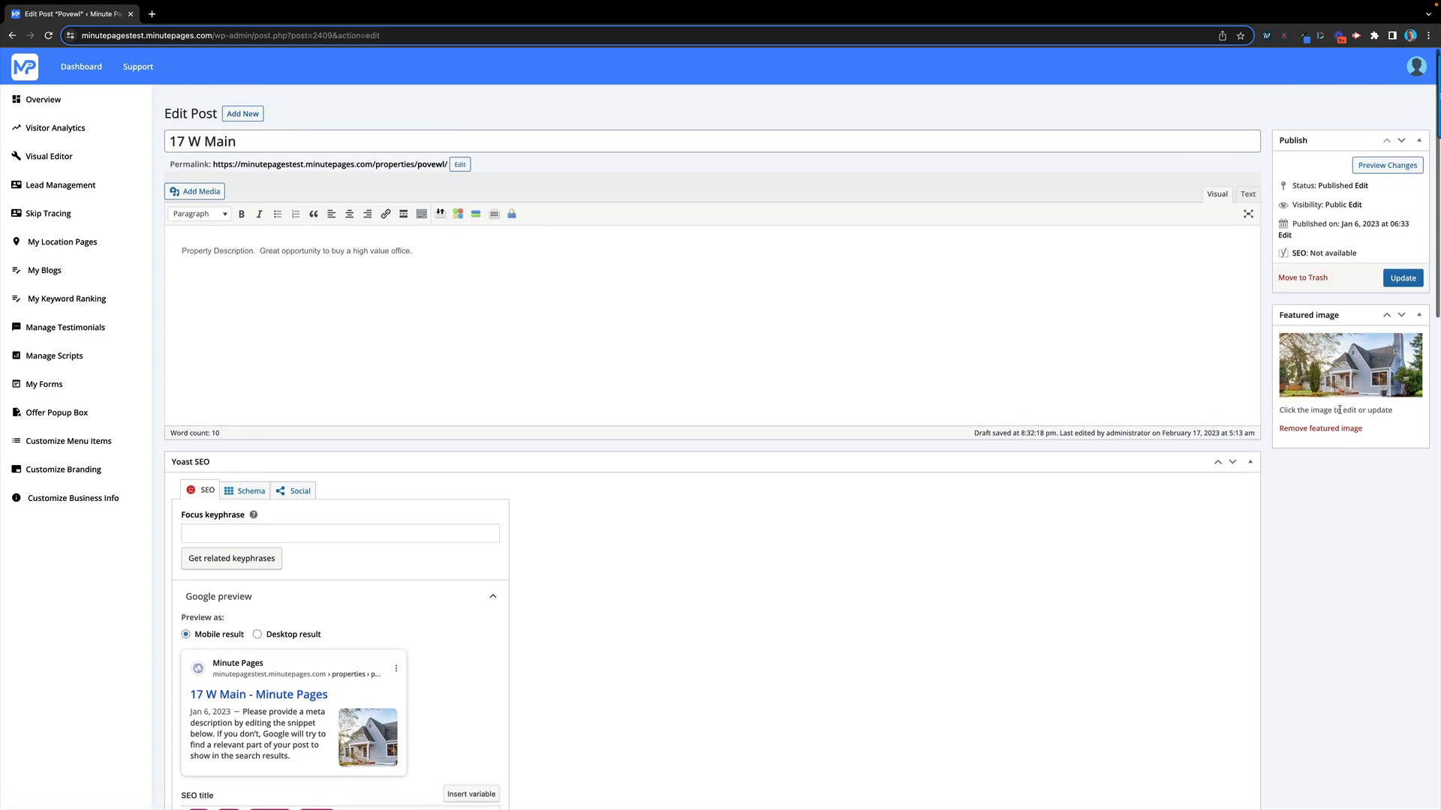
{"action": "left_click", "coordinate": [1403, 276]}
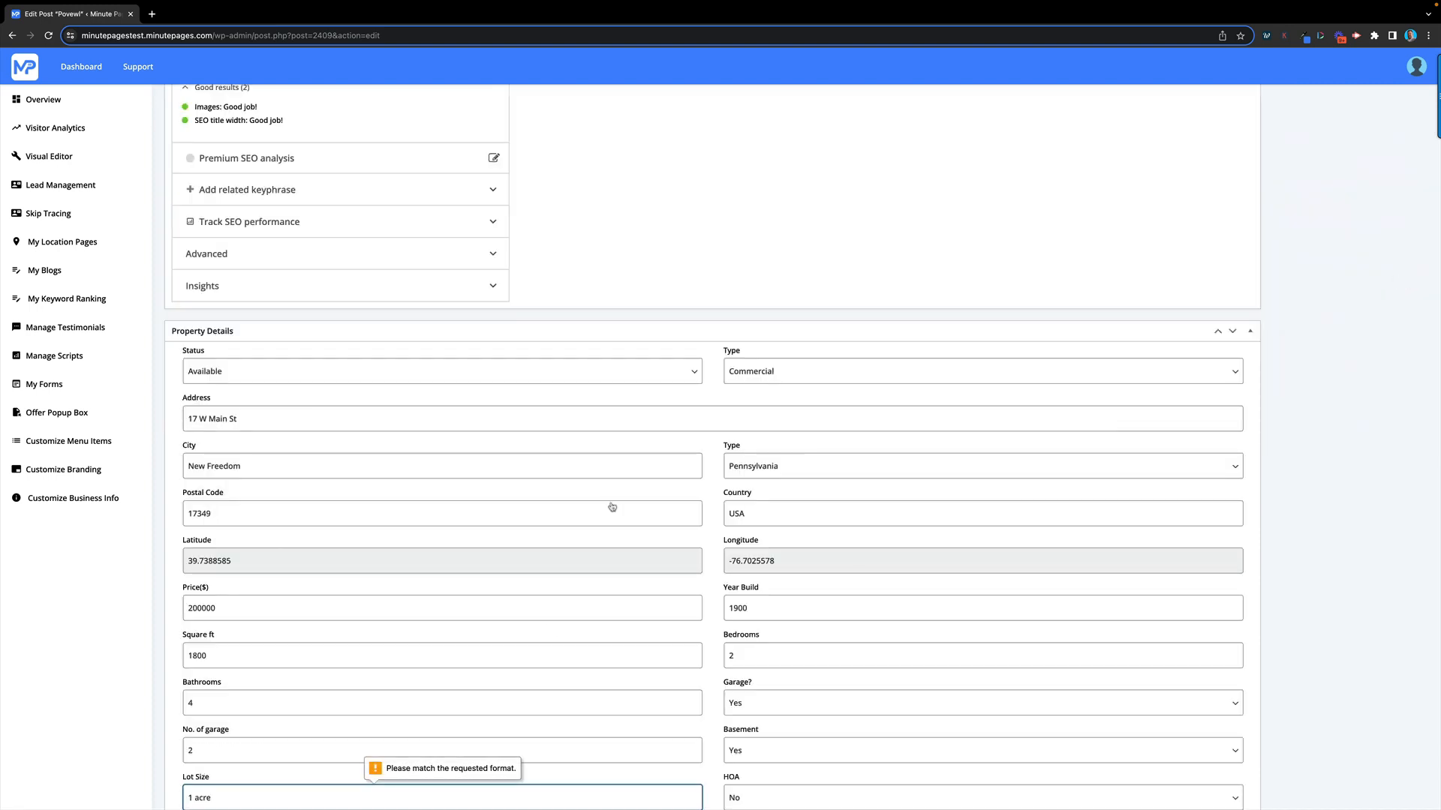
{"action": "left_click", "coordinate": [226, 691]}
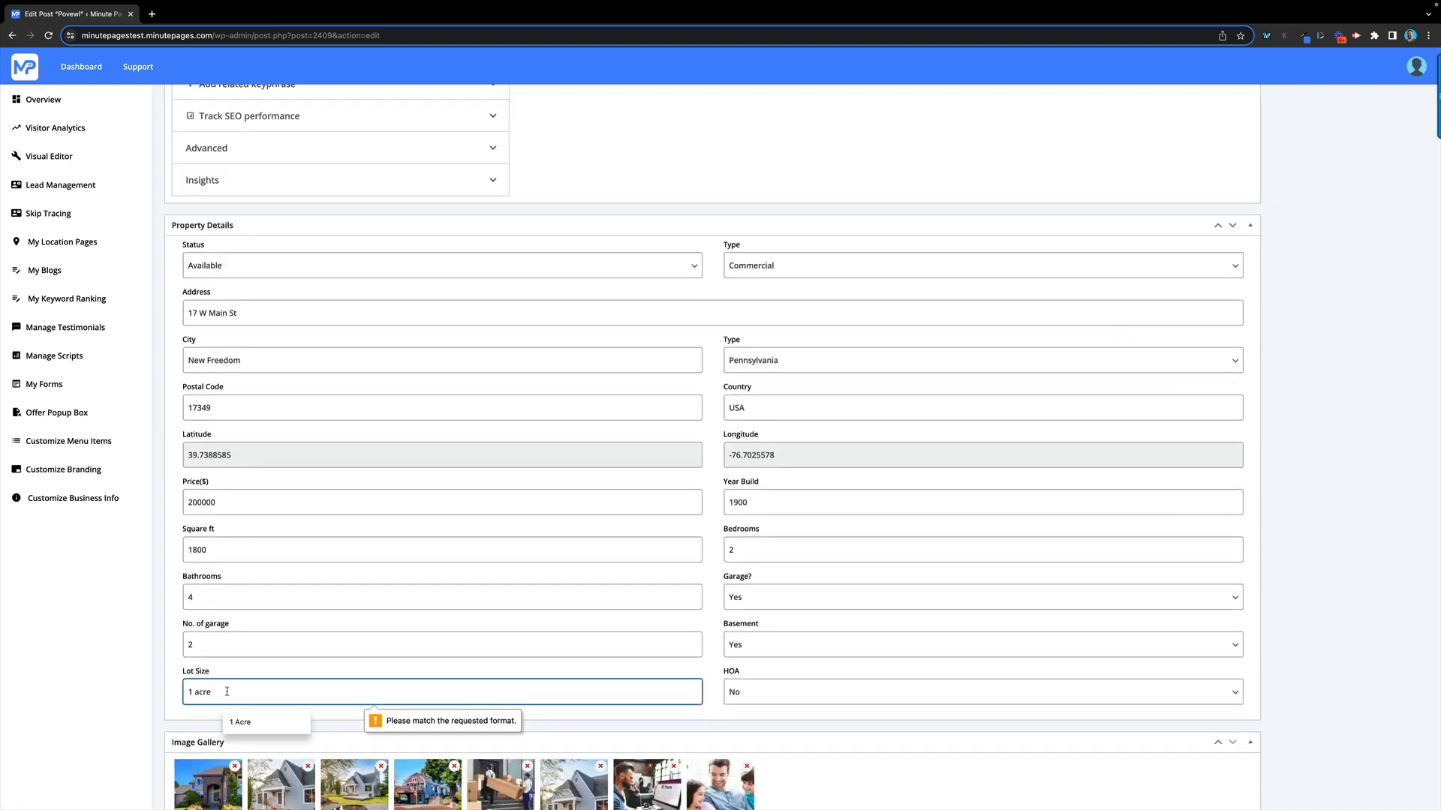
{"action": "key", "text": "BackSpace"}
{"action": "key", "text": "BackSpace"}
{"action": "key", "text": "BackSpace"}
{"action": "key", "text": "BackSpace"}
{"action": "key", "text": "BackSpace"}
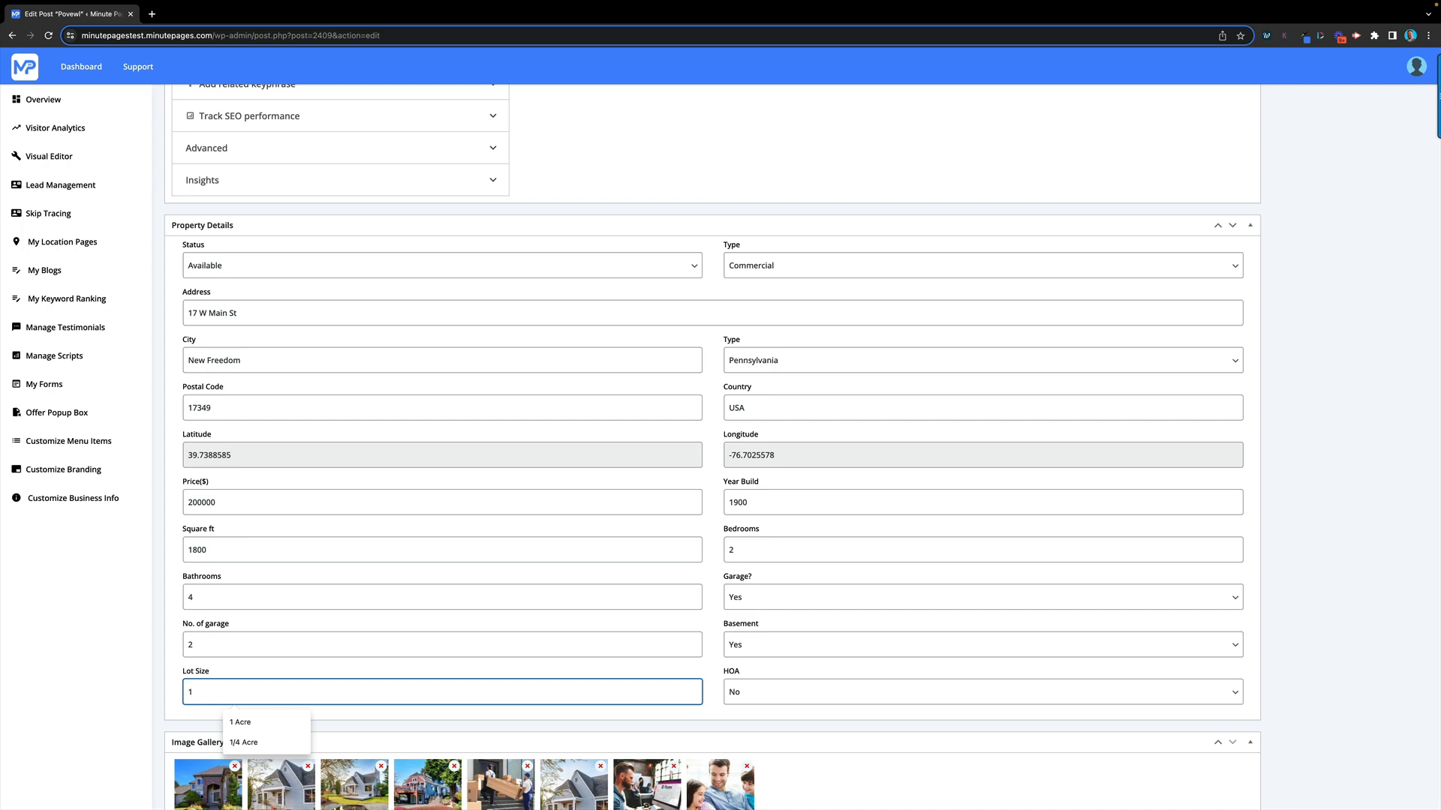
{"action": "left_click", "coordinate": [713, 671]}
{"action": "scroll", "coordinate": [722, 627], "scroll_direction": "up", "scroll_amount": 18}
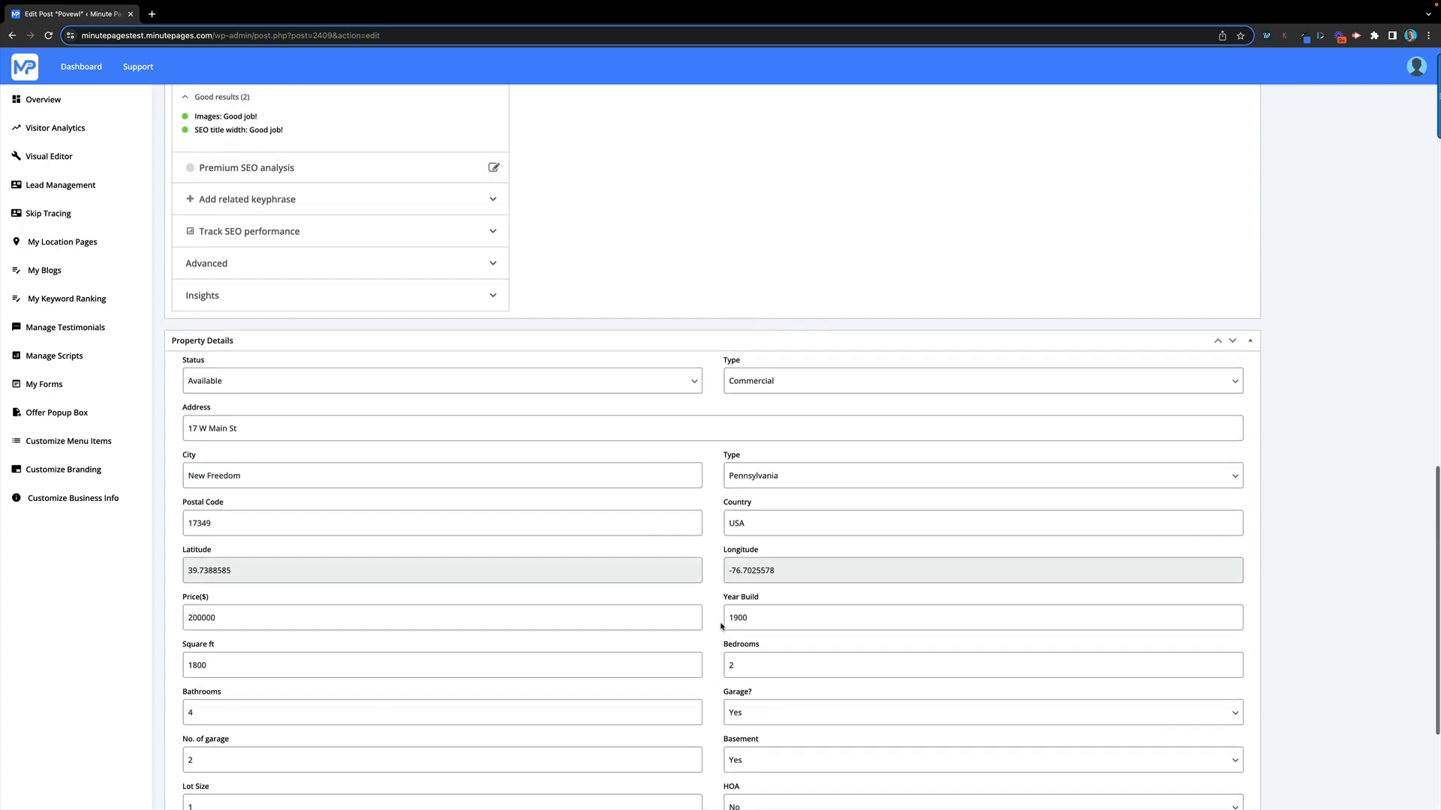
{"action": "scroll", "coordinate": [734, 613], "scroll_direction": "down", "scroll_amount": 1}
{"action": "left_click", "coordinate": [1402, 275]}
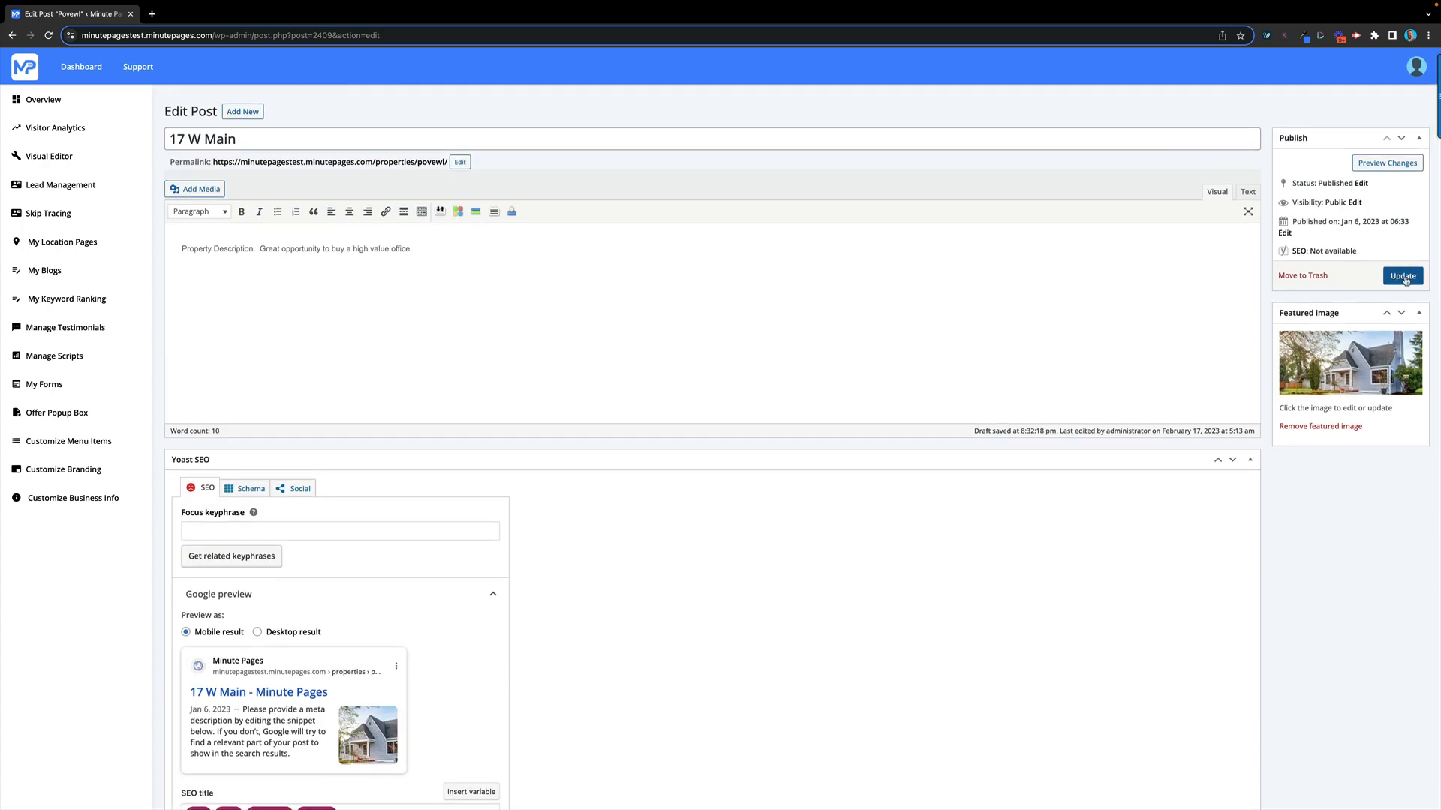
{"action": "left_click", "coordinate": [1164, 190]}
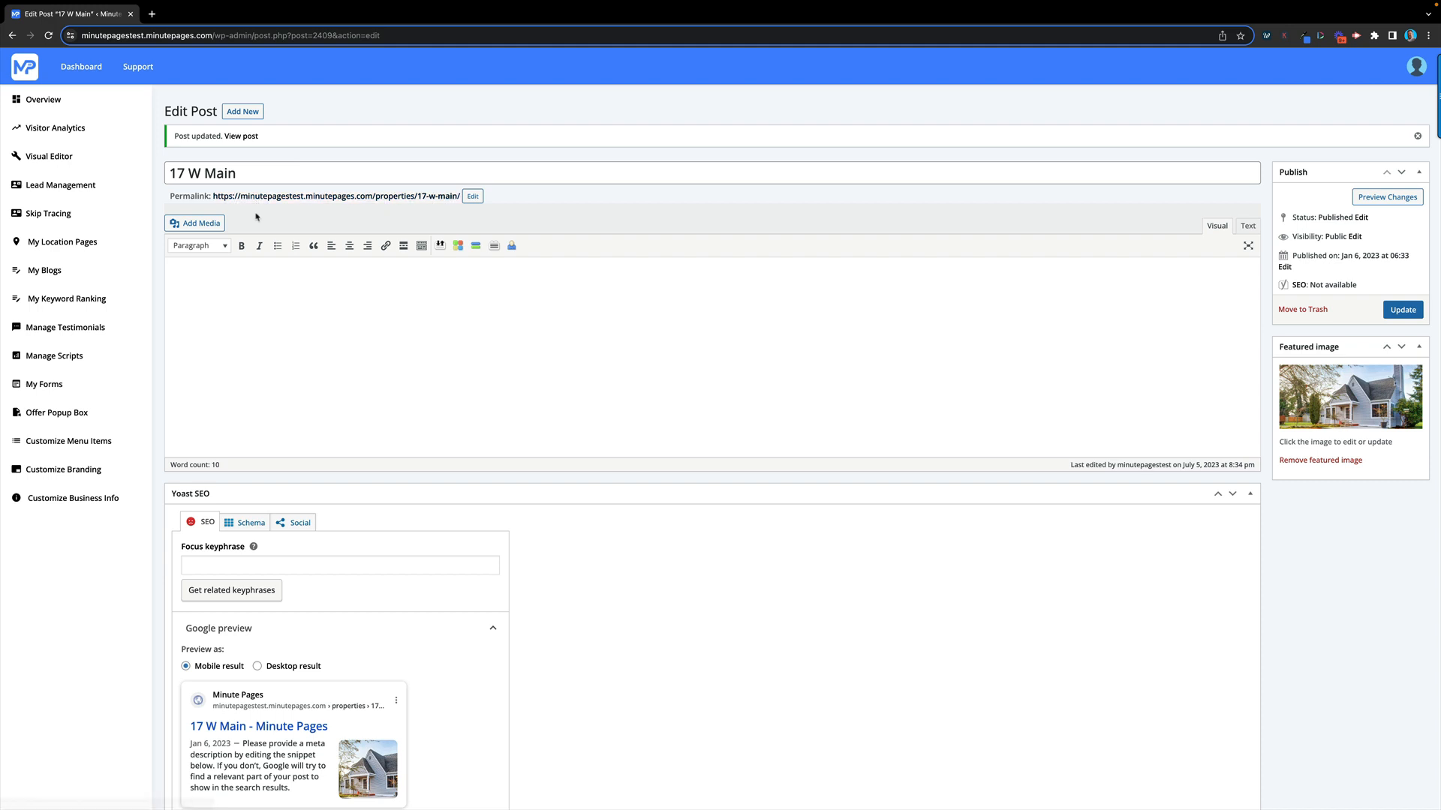
{"action": "left_click", "coordinate": [398, 197]}
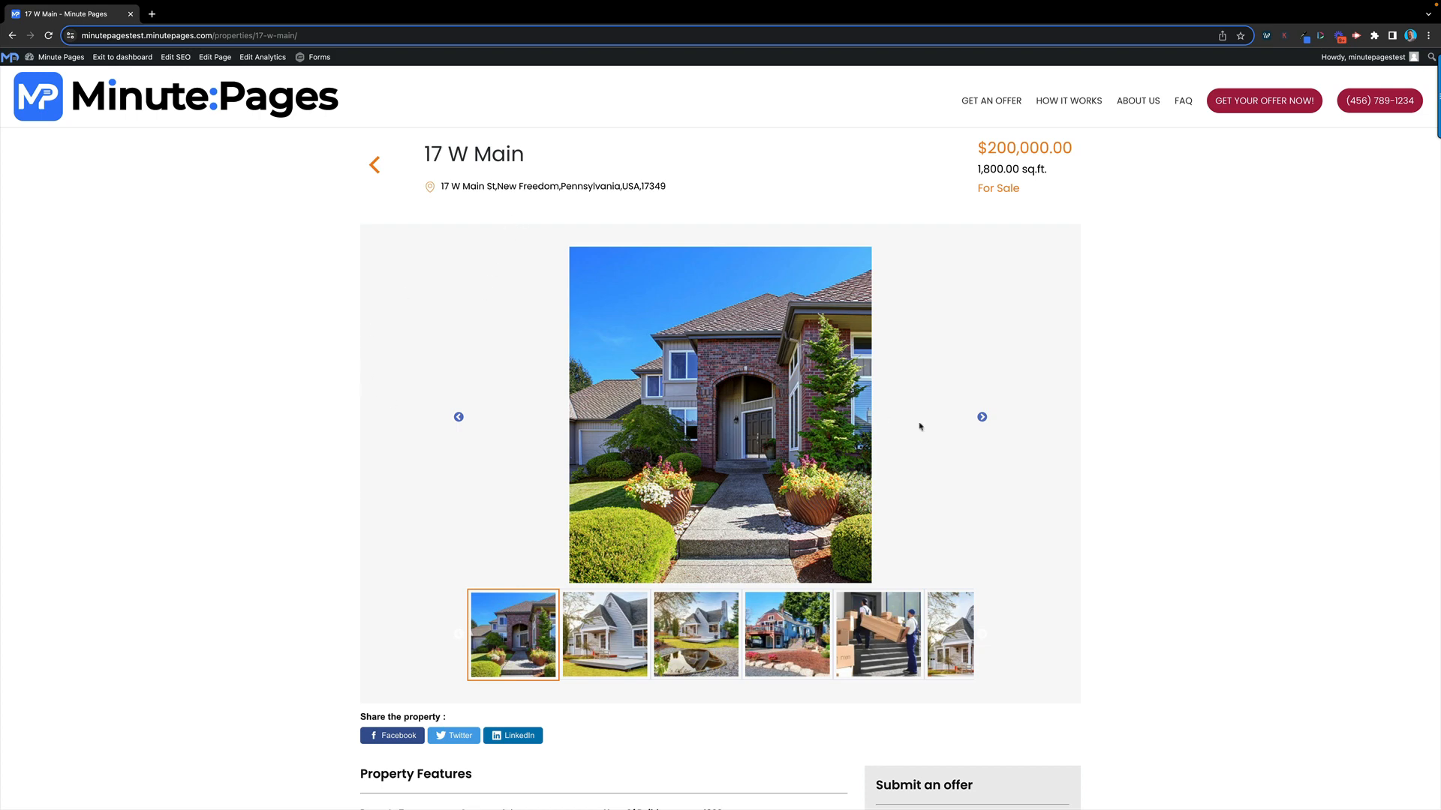
{"action": "left_click", "coordinate": [982, 417]}
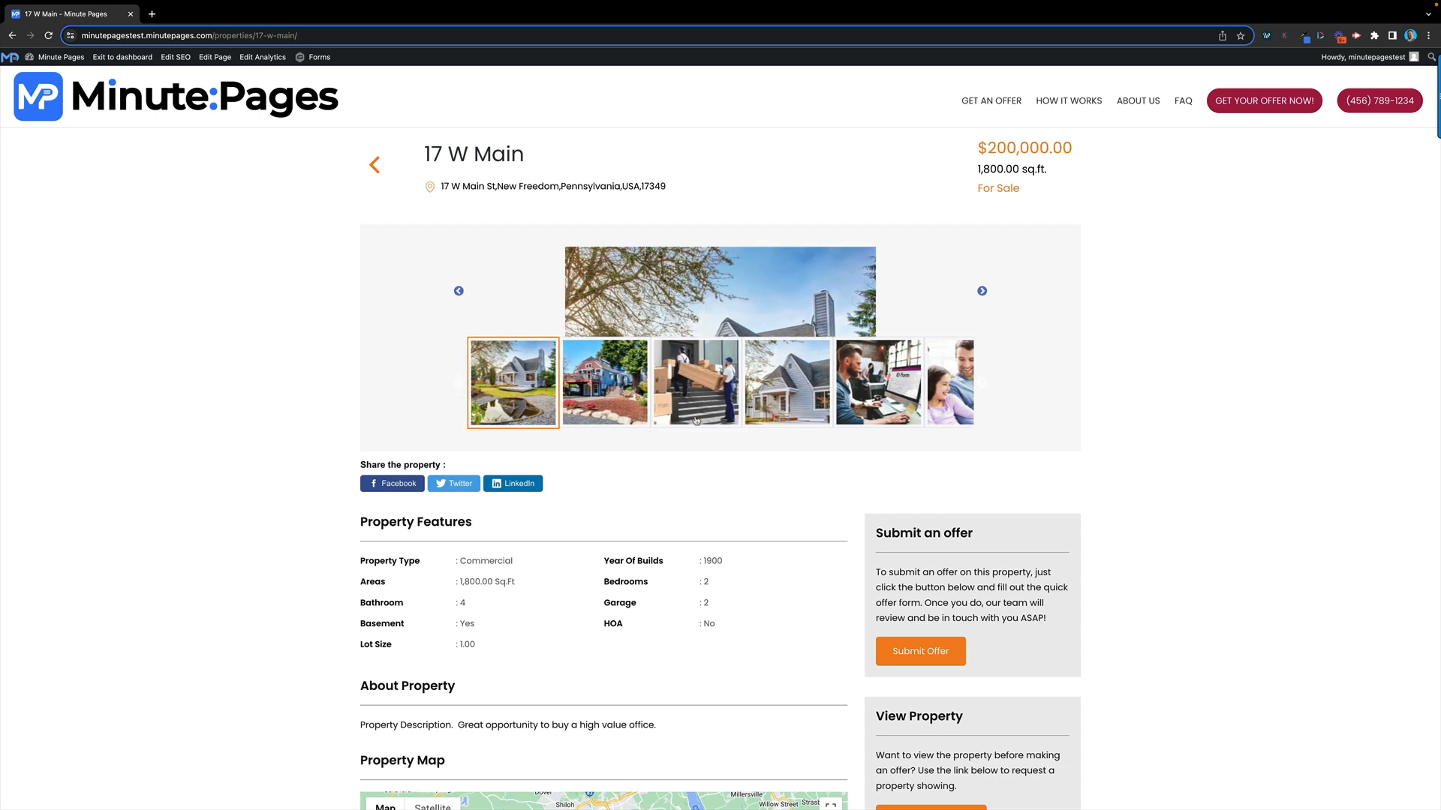
{"action": "scroll", "coordinate": [652, 430], "scroll_direction": "down", "scroll_amount": 4}
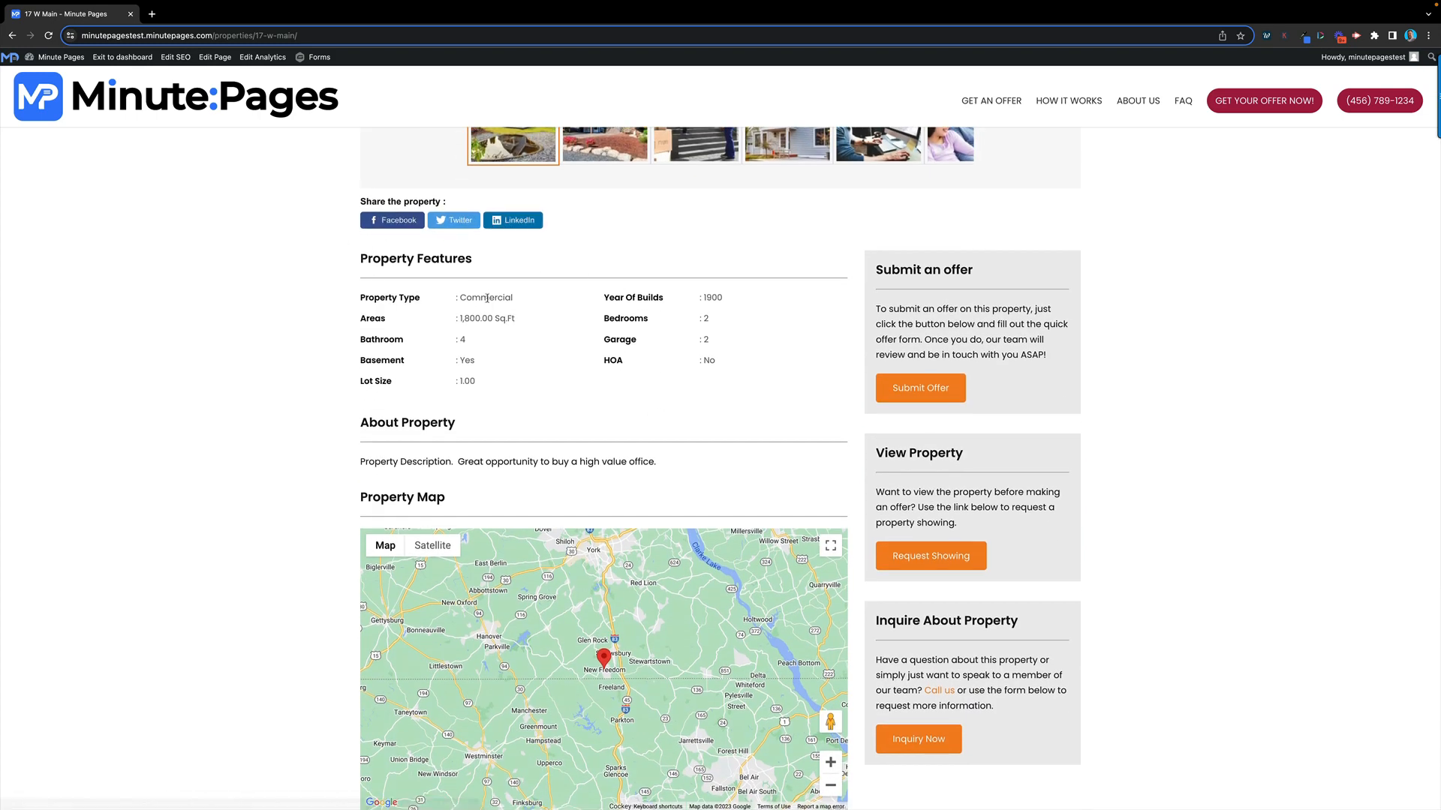
{"action": "scroll", "coordinate": [569, 401], "scroll_direction": "down", "scroll_amount": 1}
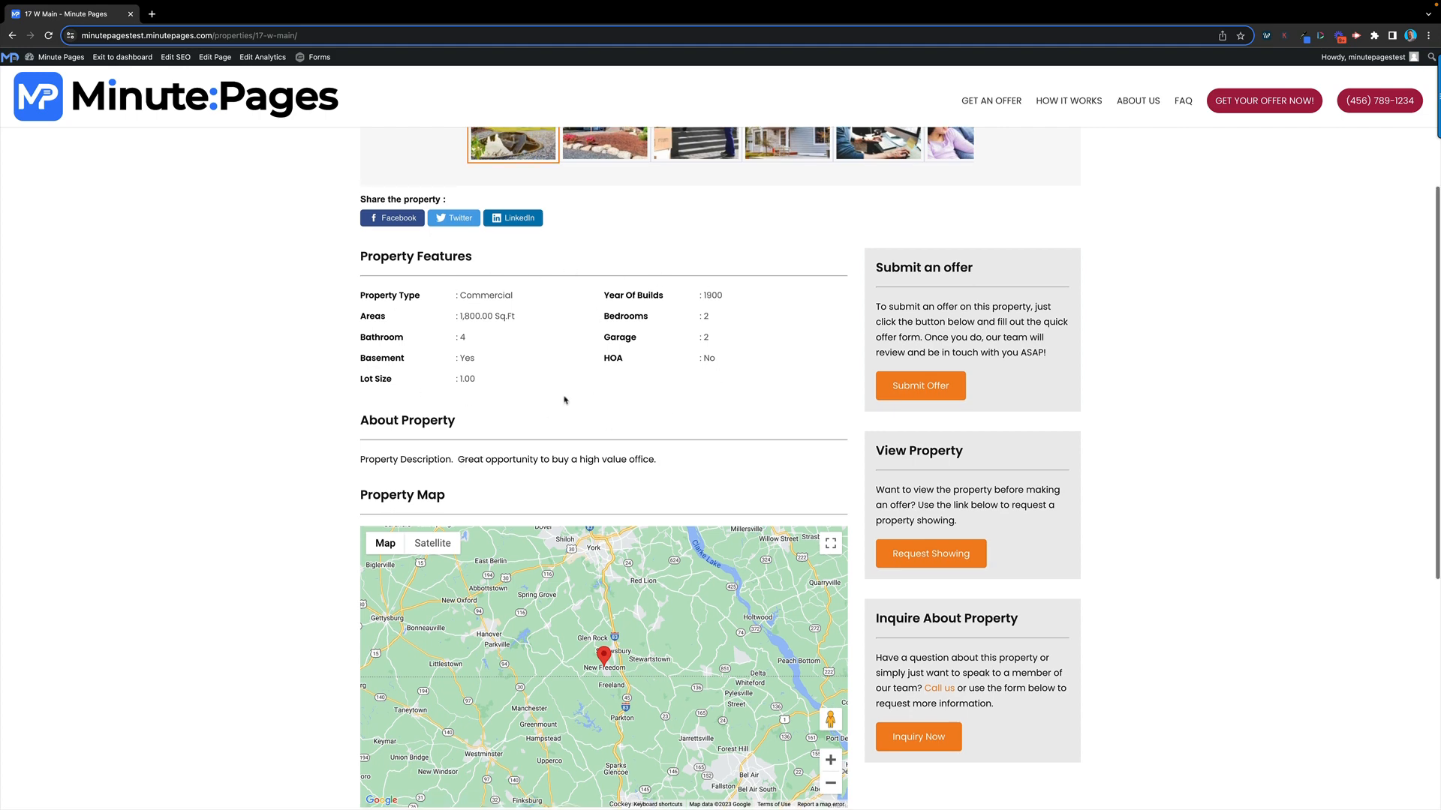
{"action": "scroll", "coordinate": [564, 400], "scroll_direction": "down", "scroll_amount": 2}
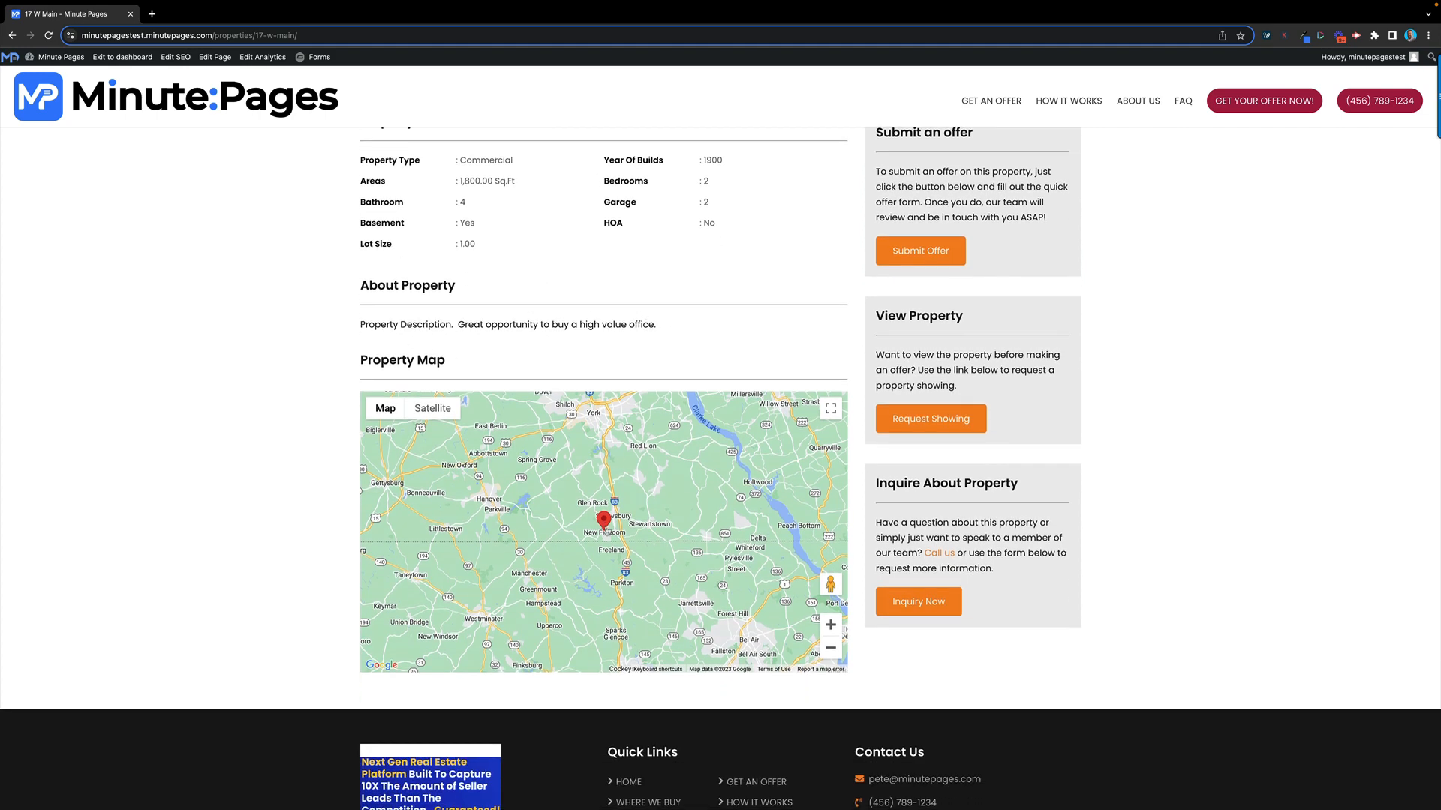
{"action": "scroll", "coordinate": [726, 331], "scroll_direction": "up", "scroll_amount": 5}
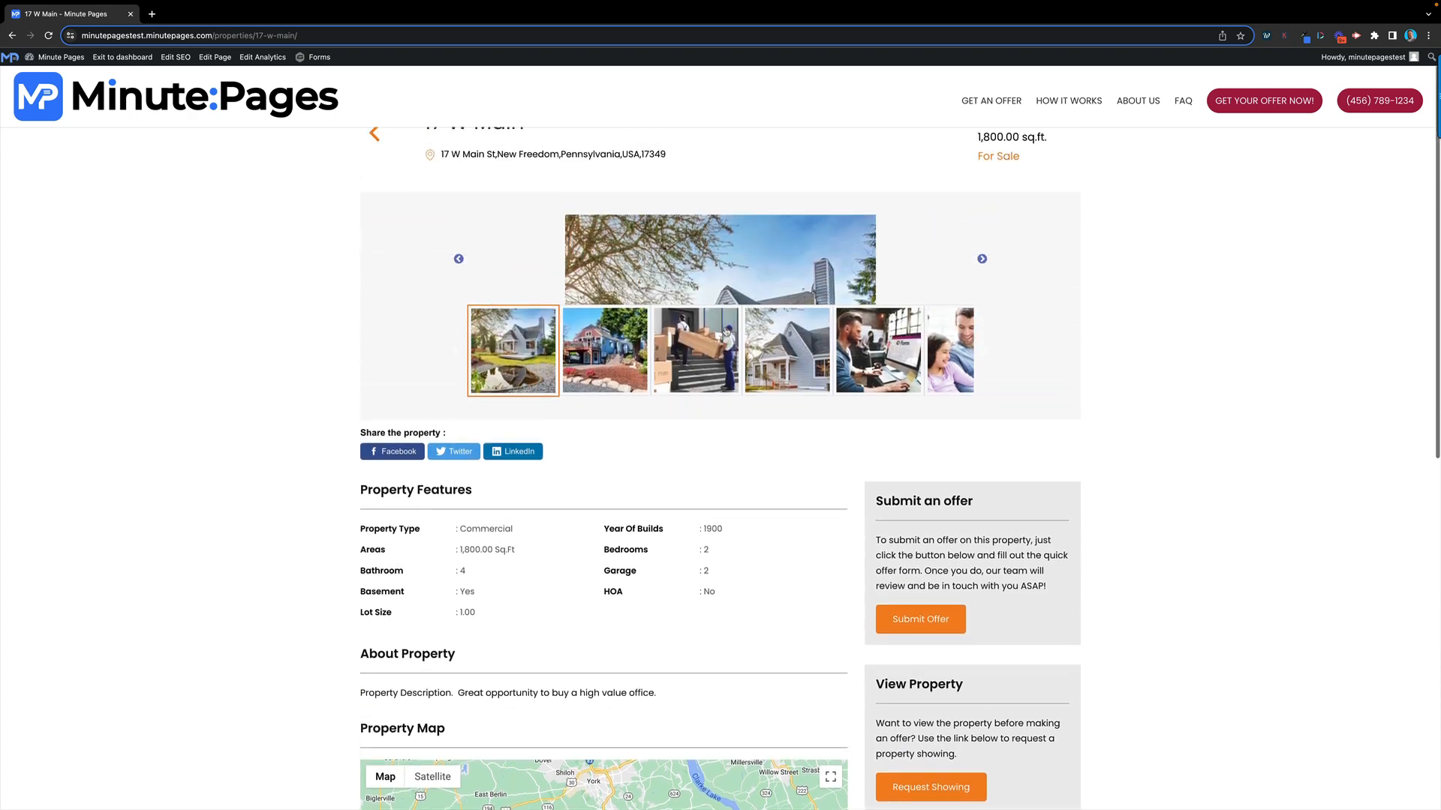
{"action": "scroll", "coordinate": [726, 331], "scroll_direction": "up", "scroll_amount": 1}
{"action": "left_click", "coordinate": [923, 653]}
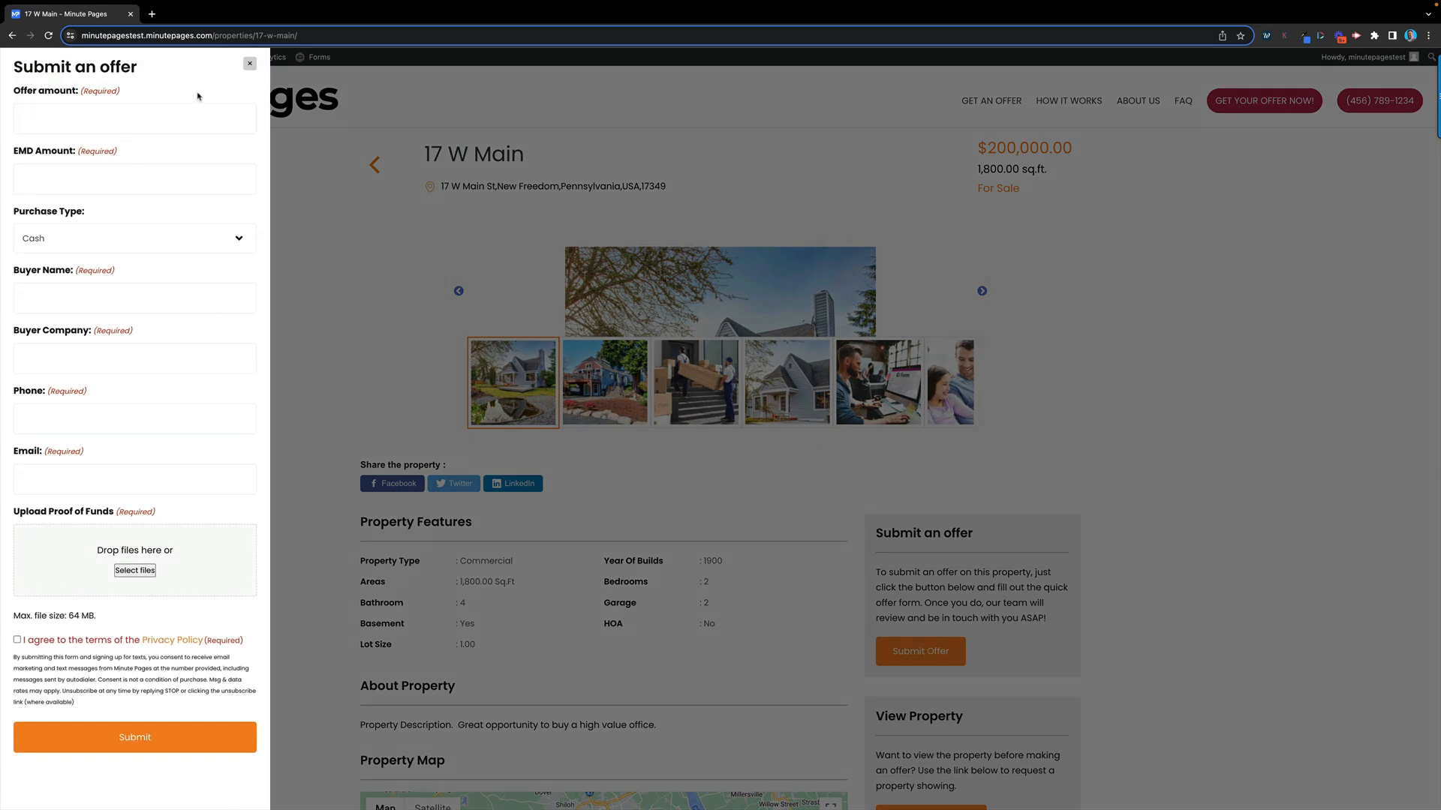
{"action": "left_click", "coordinate": [250, 63]}
{"action": "scroll", "coordinate": [934, 589], "scroll_direction": "down", "scroll_amount": 6}
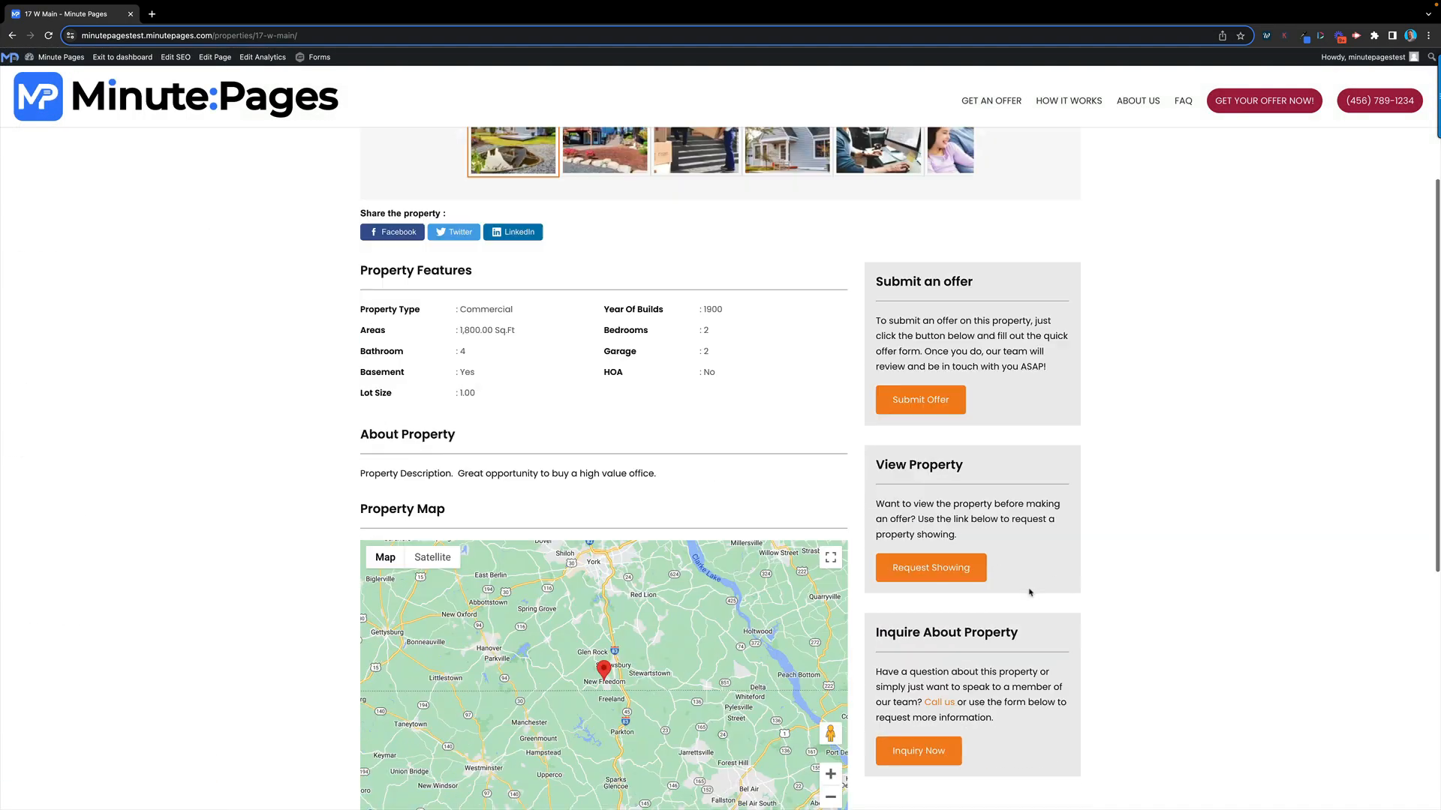
{"action": "scroll", "coordinate": [963, 449], "scroll_direction": "up", "scroll_amount": 6}
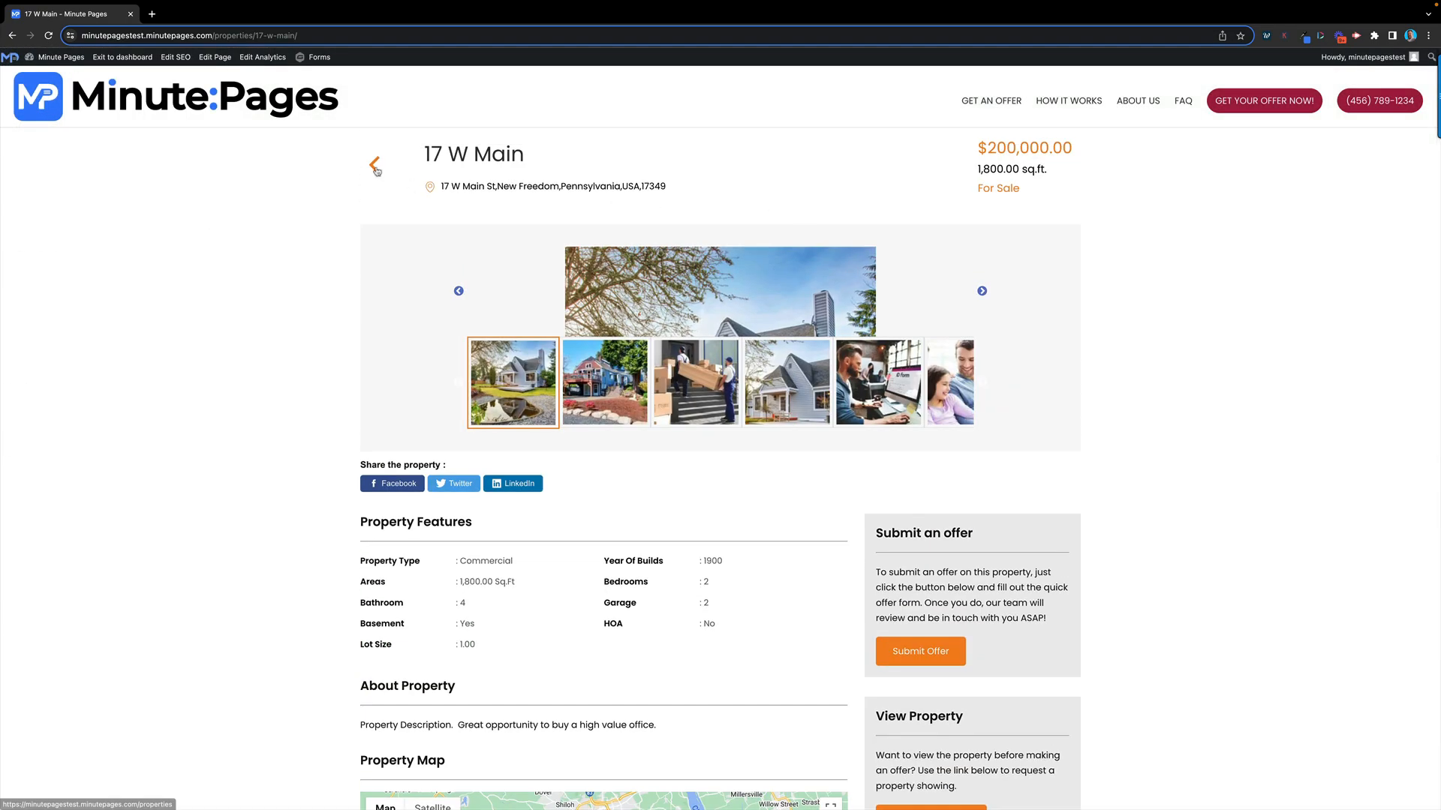
Go back to the properties archive, center the map, then exit to the Website Overview dashboard
{"action": "left_click", "coordinate": [377, 171]}
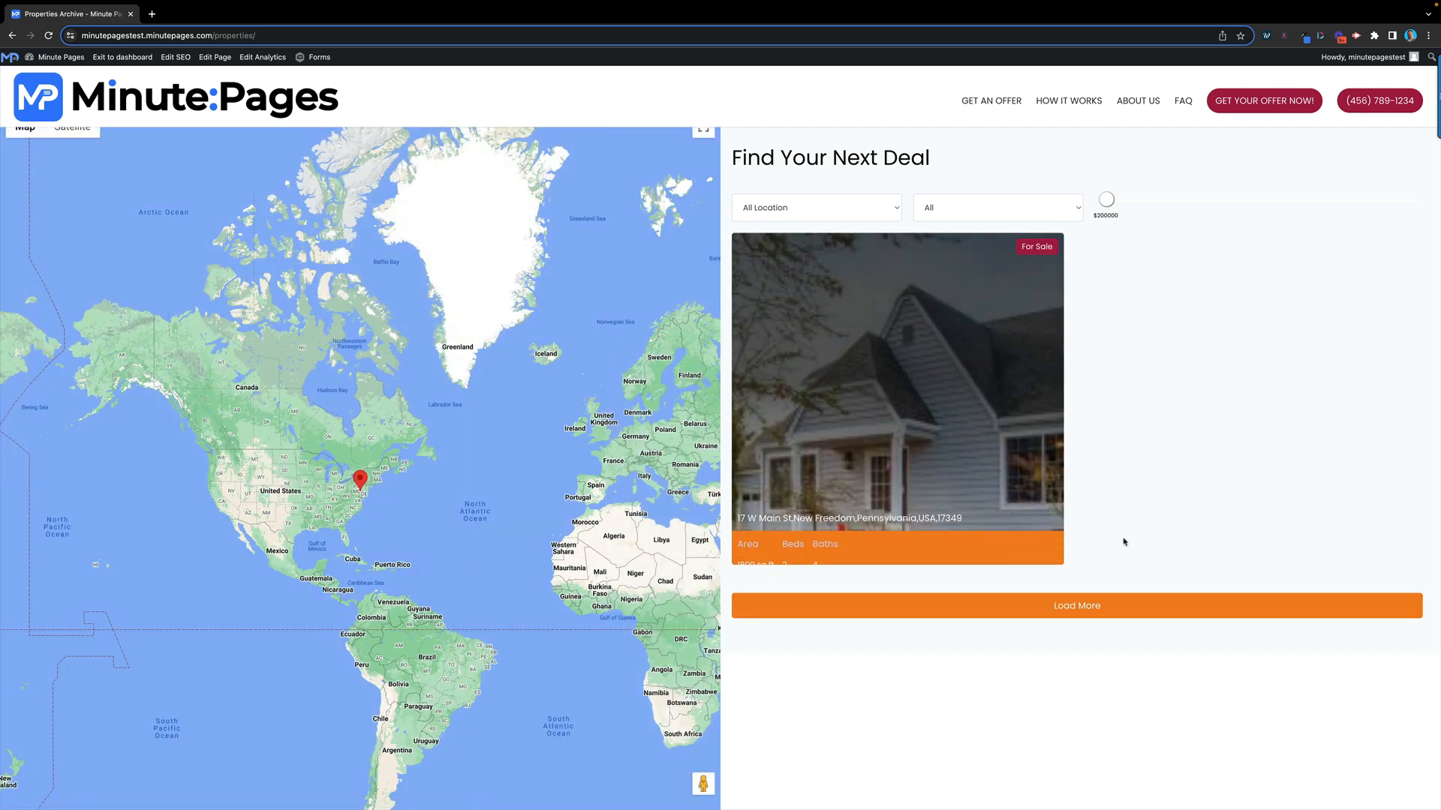
{"action": "scroll", "coordinate": [342, 487], "scroll_direction": "up", "scroll_amount": 5}
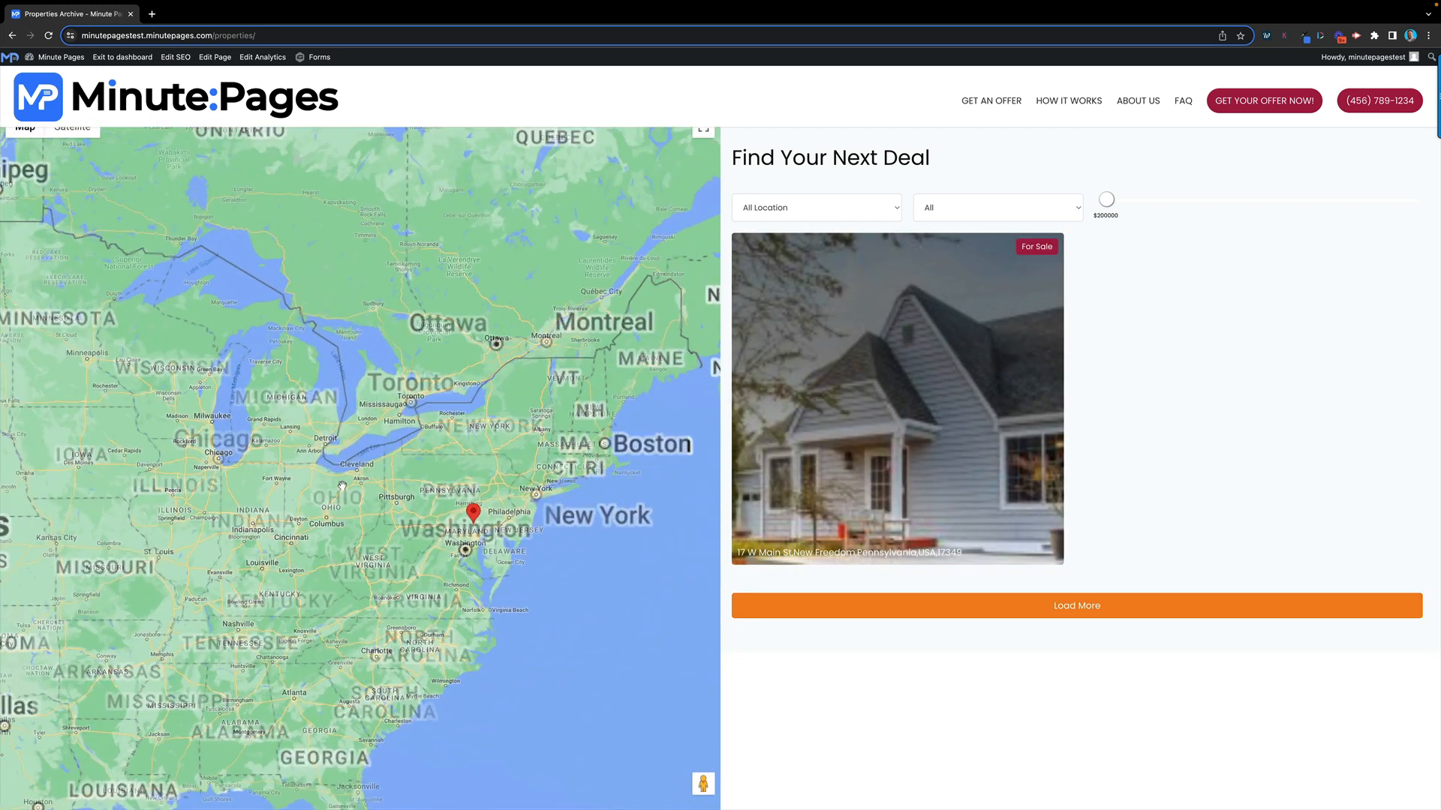
{"action": "scroll", "coordinate": [395, 580], "scroll_direction": "up", "scroll_amount": 3}
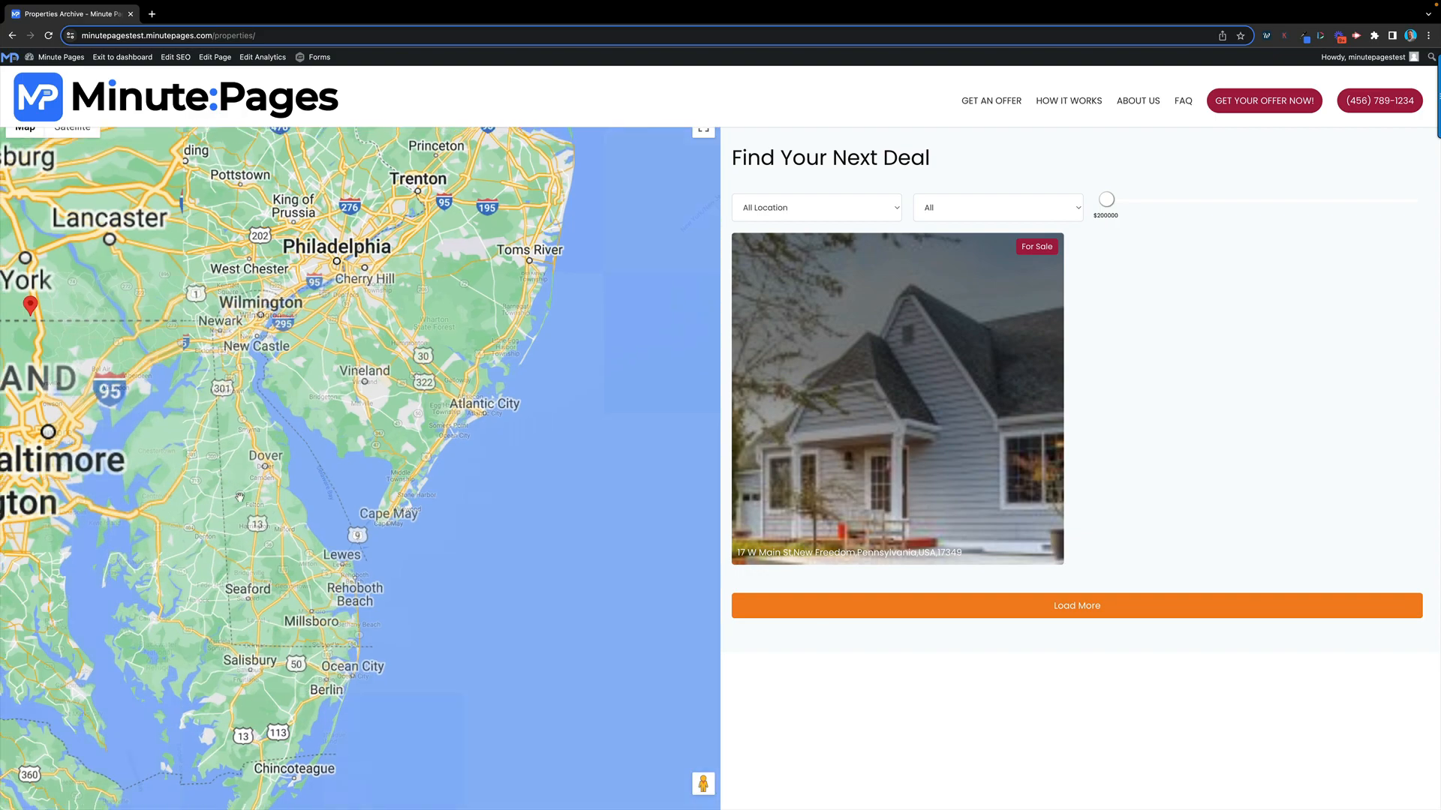
{"action": "left_click_drag", "start_coordinate": [64, 325], "coordinate": [244, 403]}
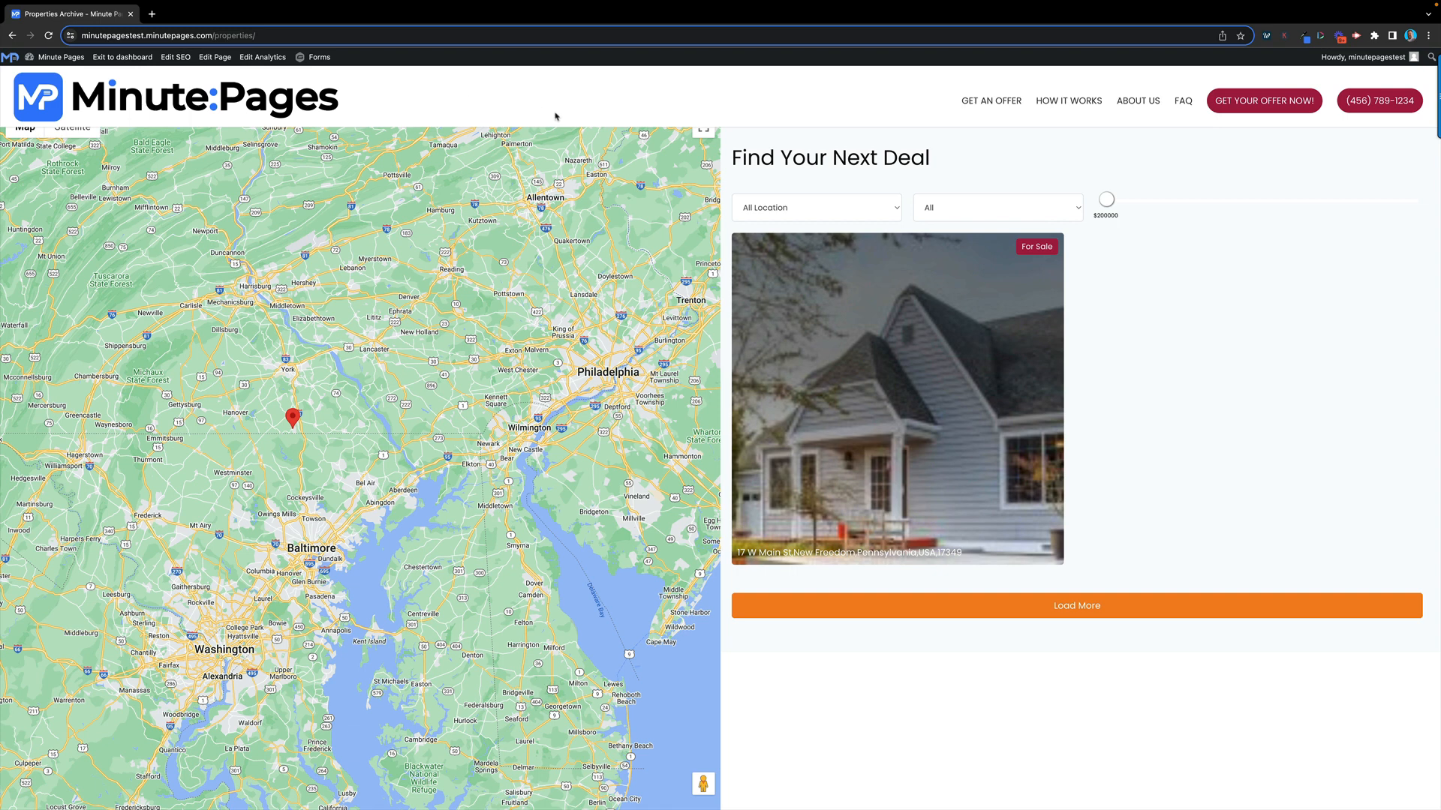
{"action": "left_click", "coordinate": [135, 60]}
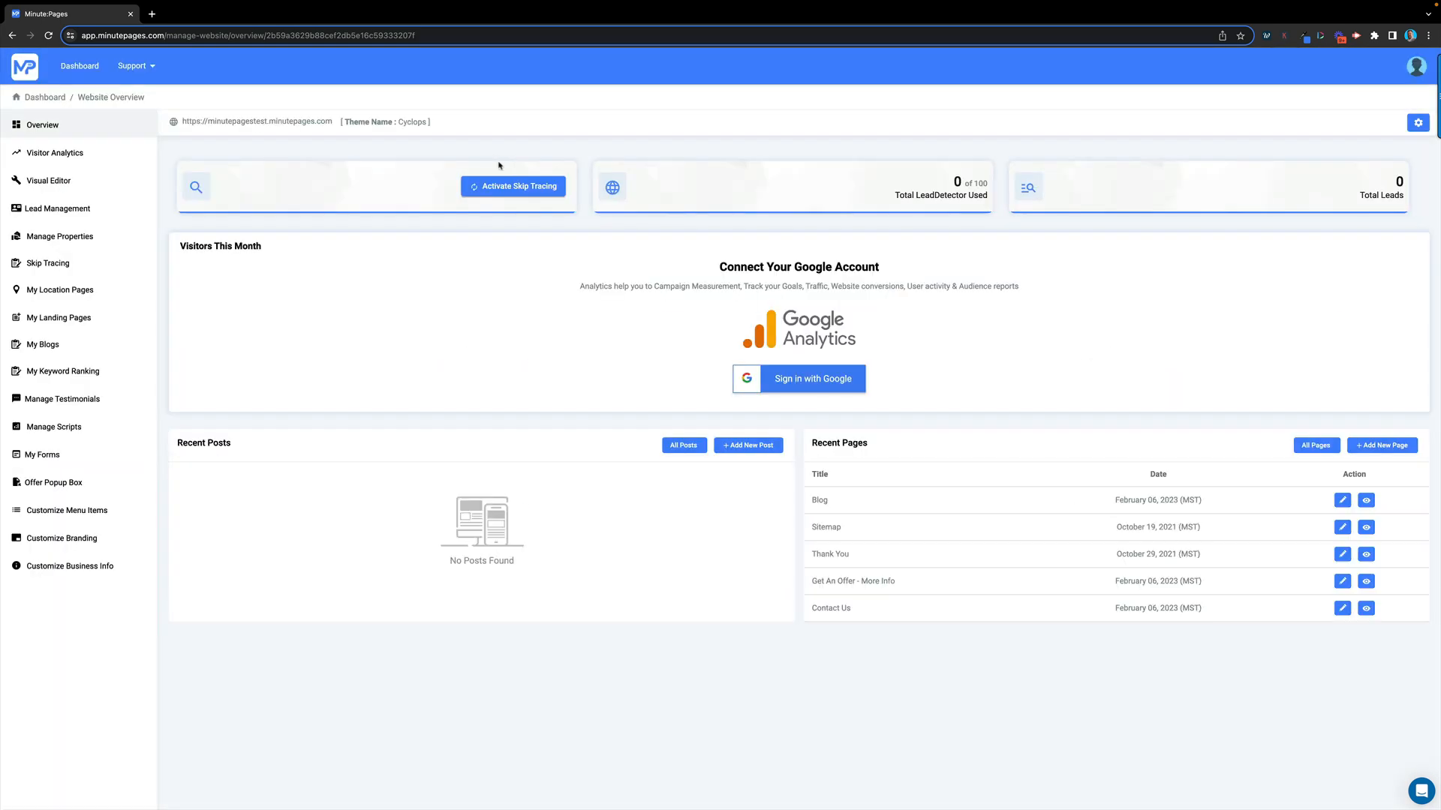
View the Skip Tracing pricing plans, then open My Location Pages, showing 0 of 10 used
{"action": "left_click", "coordinate": [55, 268]}
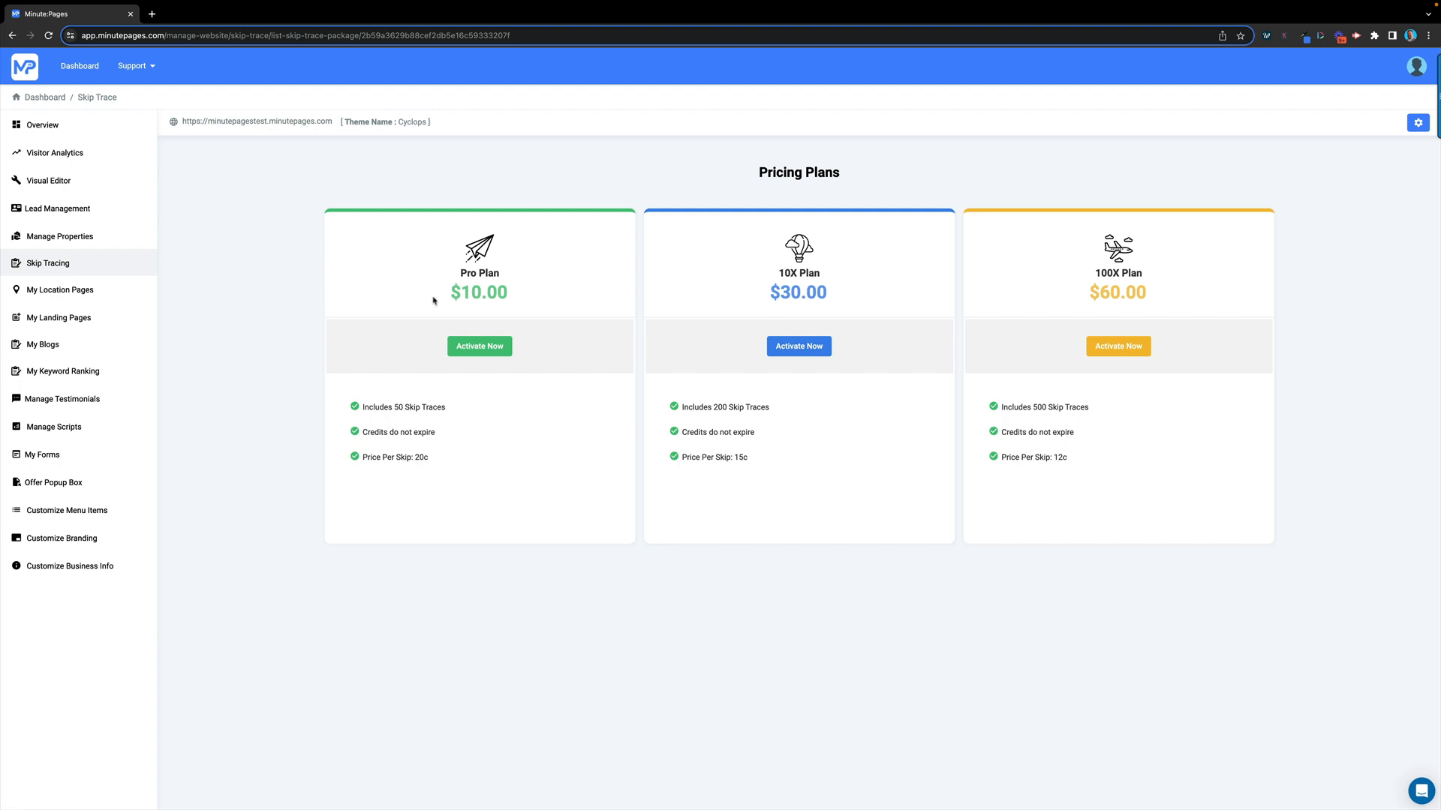
{"action": "left_click", "coordinate": [65, 295]}
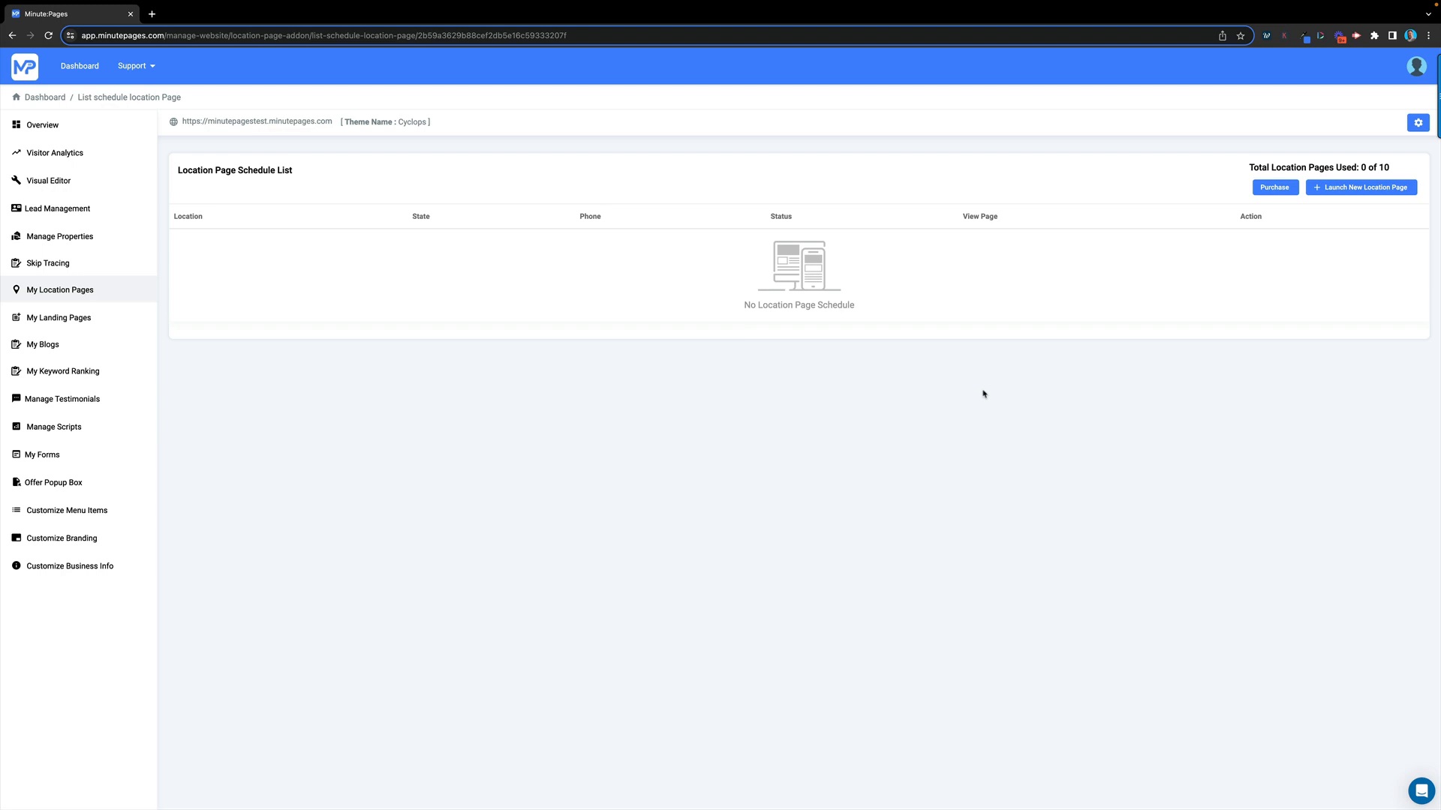
Launch a new location page batch with a location count of 3 and continue
{"action": "left_click", "coordinate": [1350, 194]}
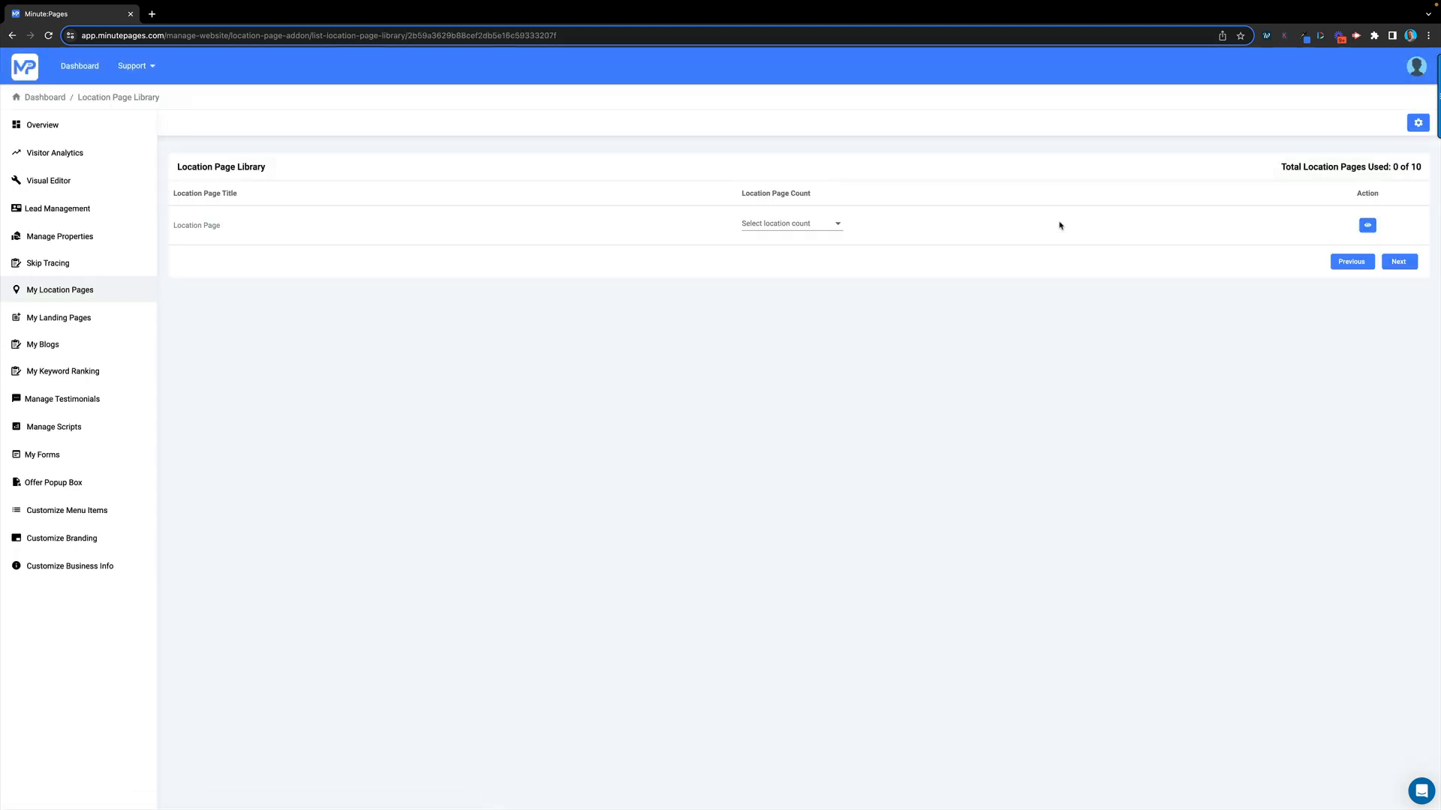
{"action": "left_click", "coordinate": [833, 227]}
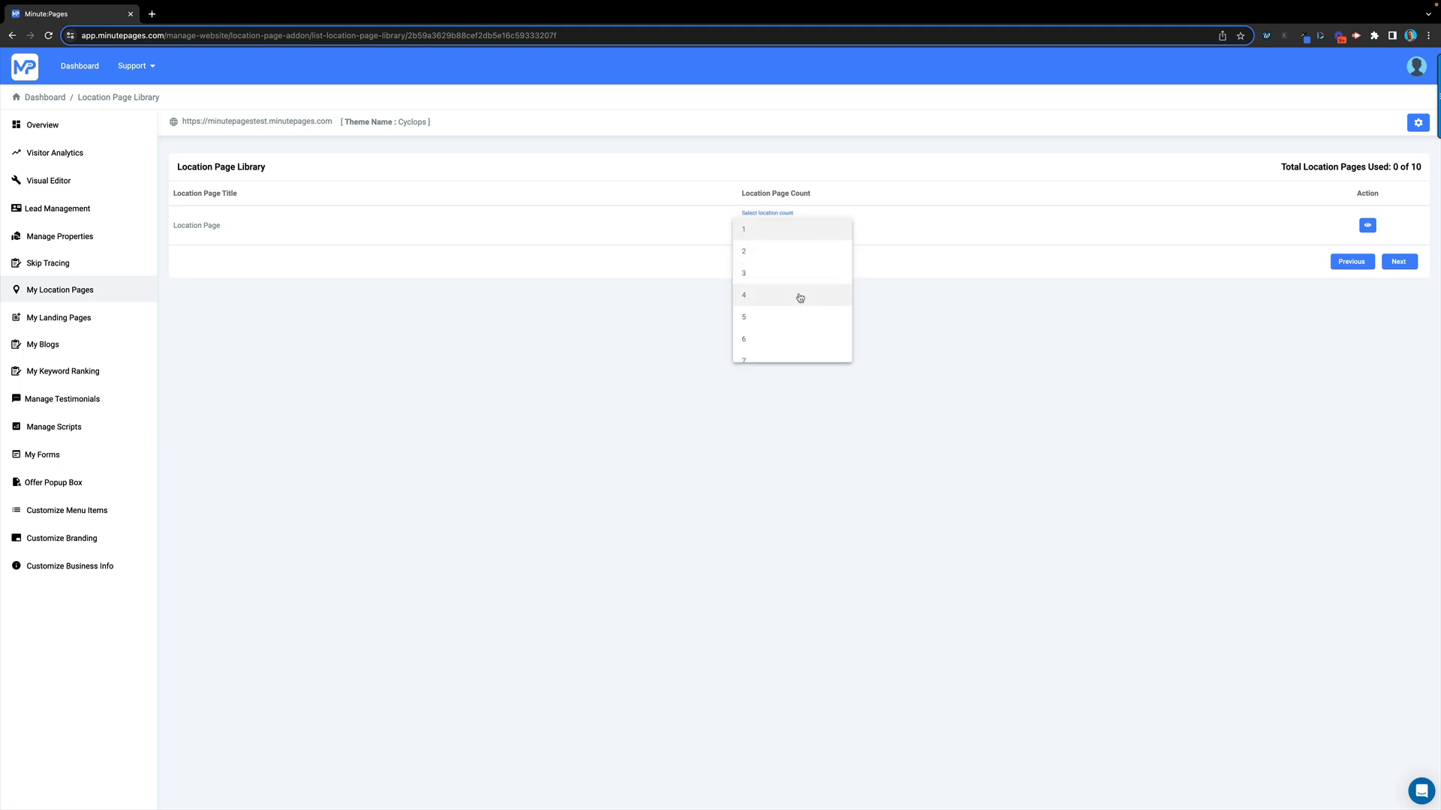
{"action": "left_click", "coordinate": [769, 279]}
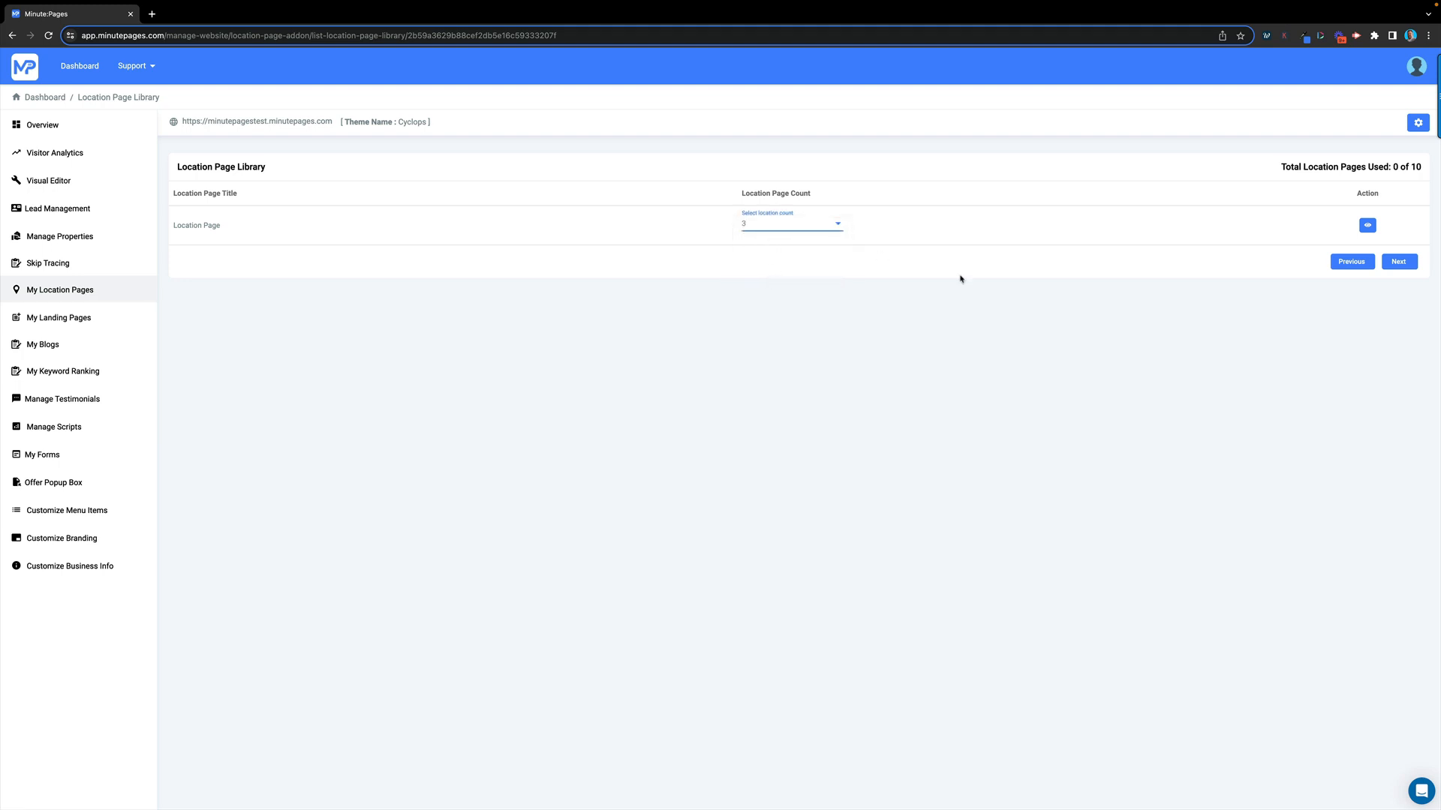
{"action": "left_click", "coordinate": [1395, 264]}
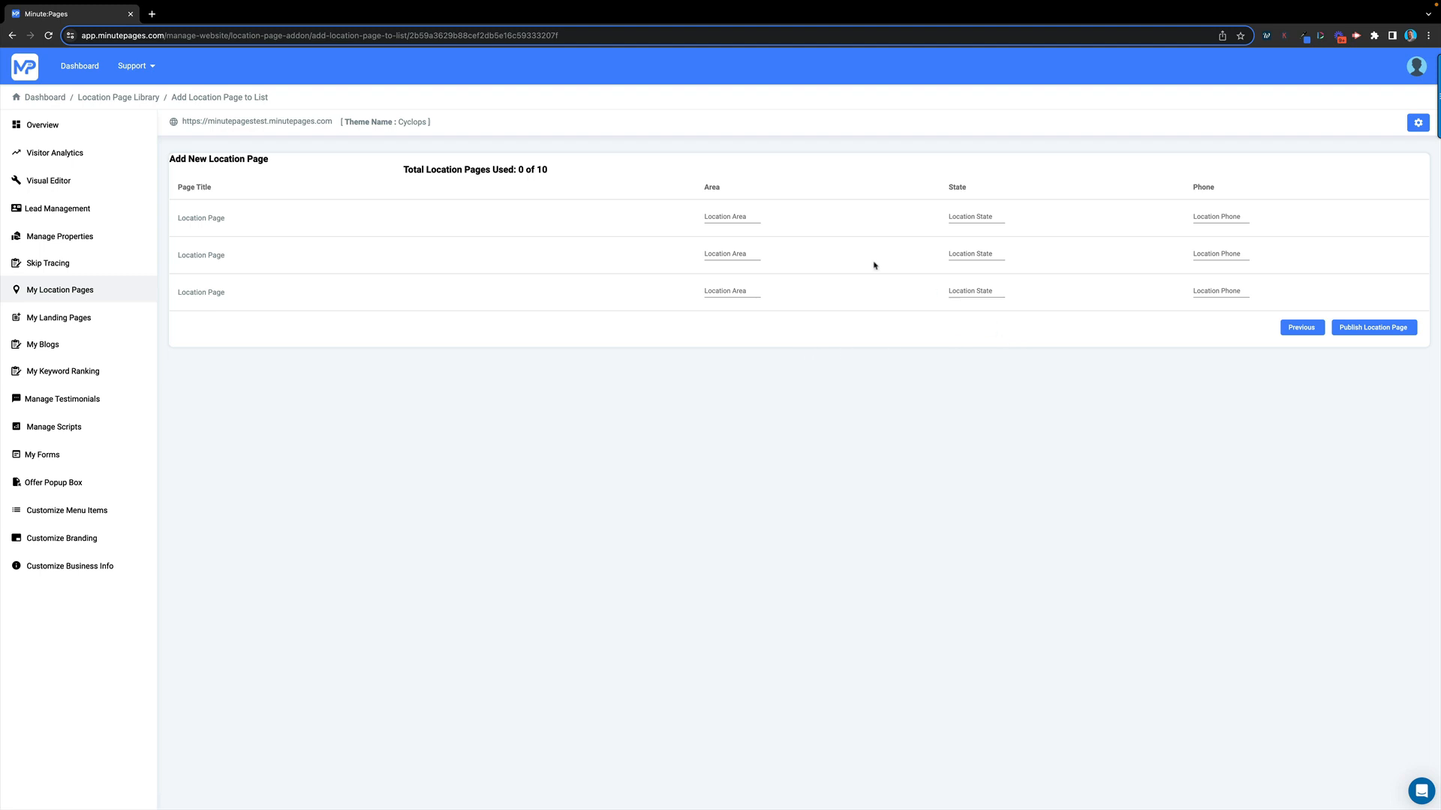
Fill the first location row with area Towson, state Maryland and a phone number
{"action": "left_click", "coordinate": [735, 217]}
{"action": "key", "text": "Tab"}
{"action": "key", "text": "Tab"}
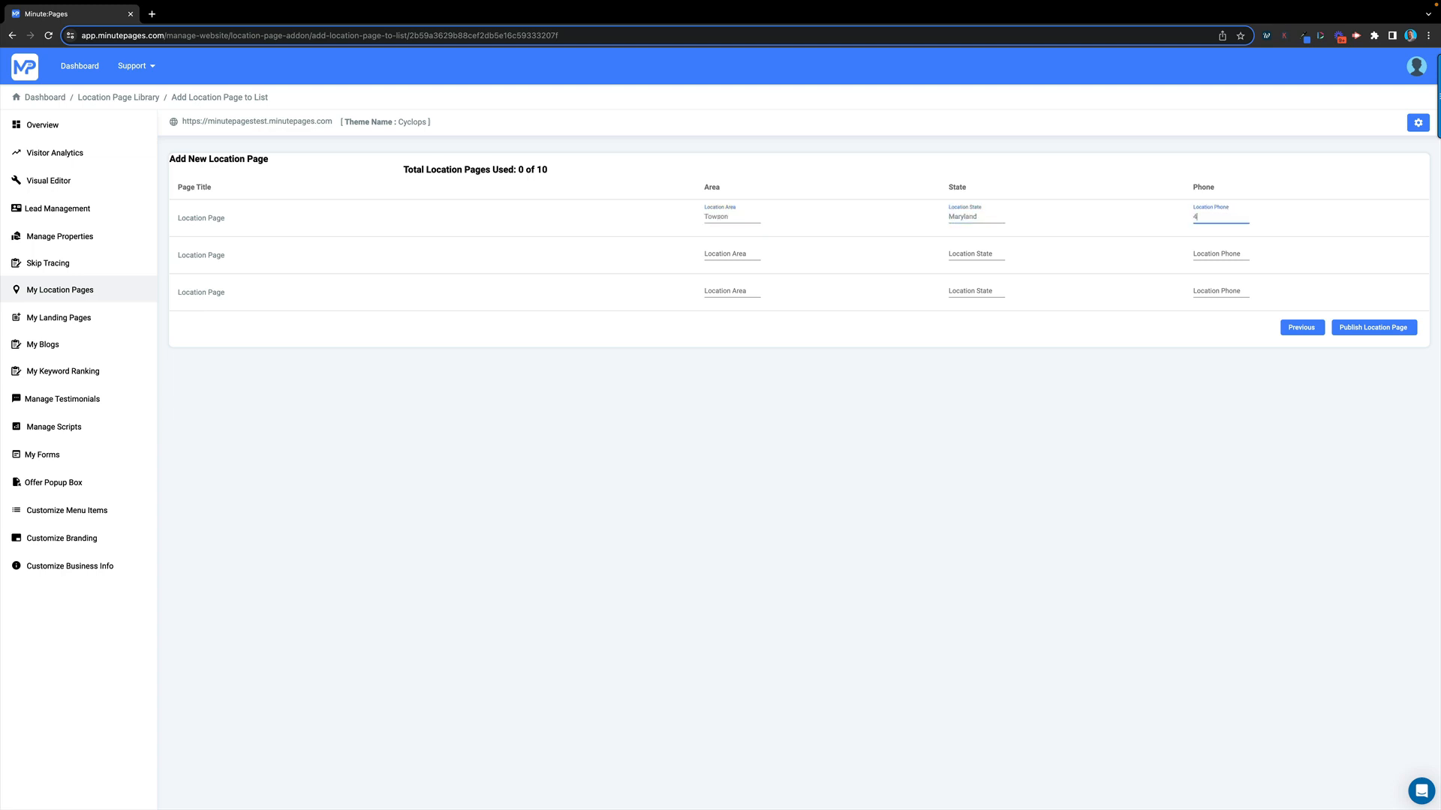
Fill the second location row with area Austin, state Texas and a phone number
{"action": "left_click", "coordinate": [733, 253]}
{"action": "type", "text": "Austin"}
{"action": "key", "text": "Tab"}
{"action": "type", "text": "Te"}
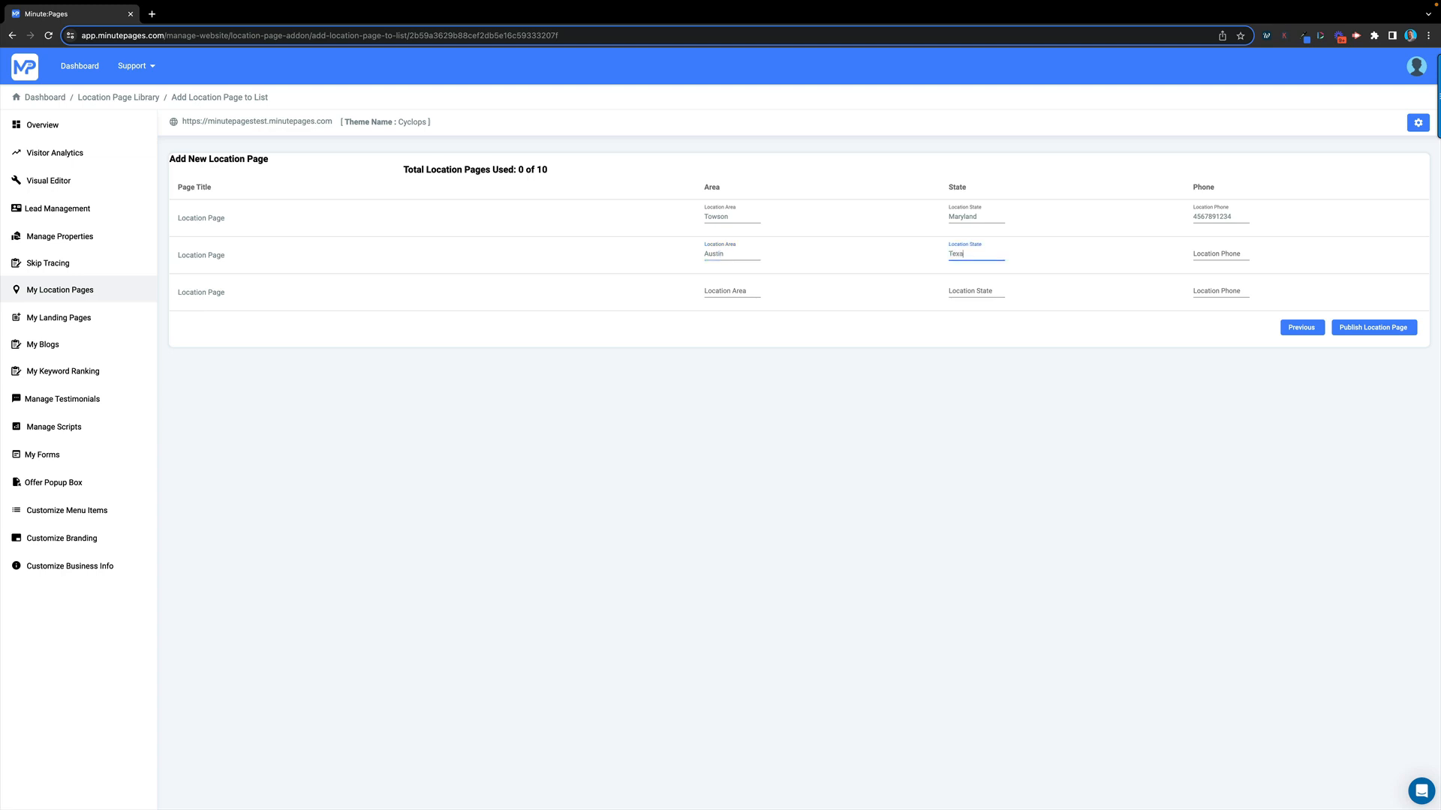
{"action": "left_click", "coordinate": [1213, 255]}
{"action": "left_click", "coordinate": [1152, 469]}
Fill the third location row with area Cleveland and state Ohio
{"action": "left_click", "coordinate": [733, 292]}
{"action": "type", "text": "Cleveland"}
{"action": "key", "text": "Tab"}
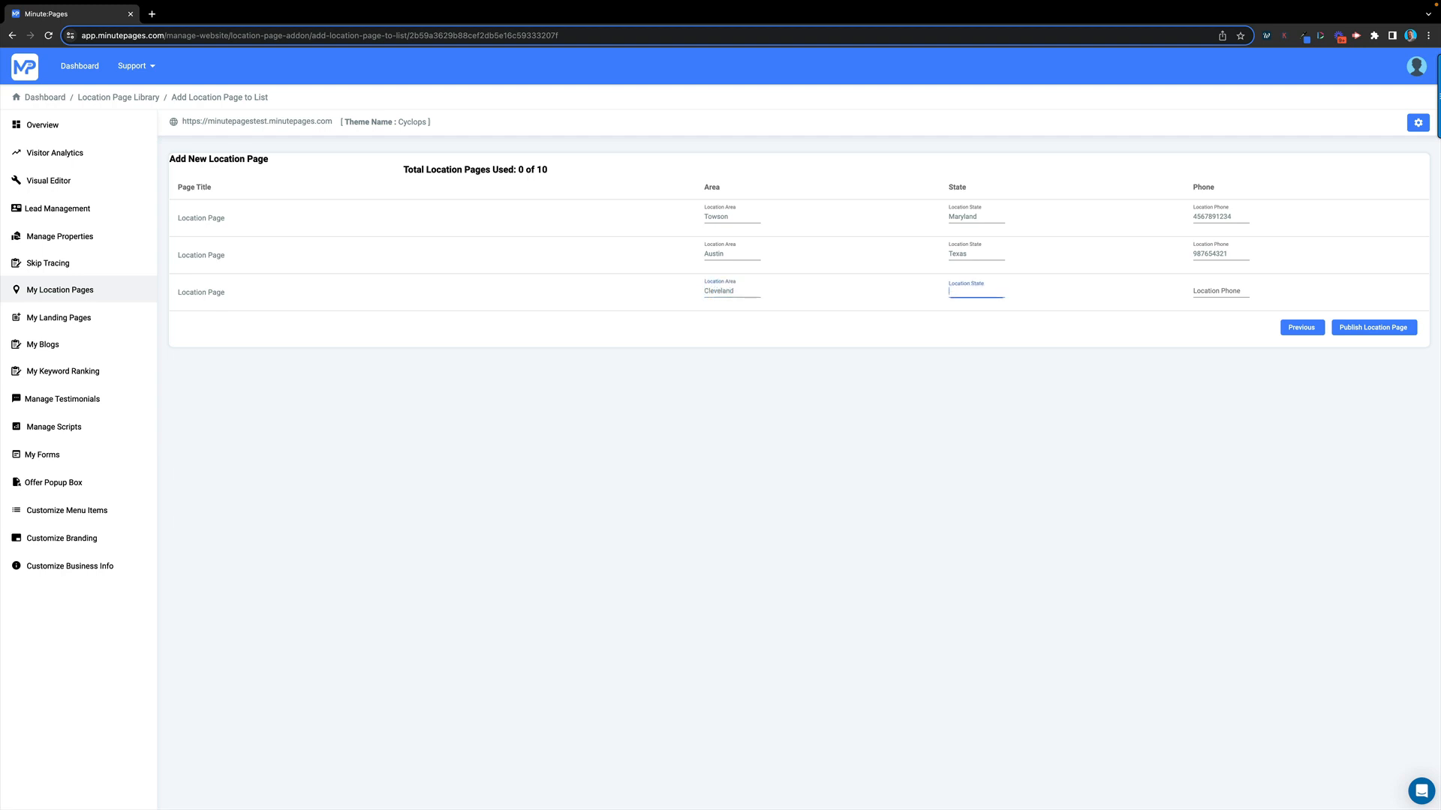
{"action": "type", "text": "Ohio"}
{"action": "key", "text": "Tab"}
Correct the third and second phone numbers to ten digits and publish the three location pages
{"action": "left_click", "coordinate": [1384, 331]}
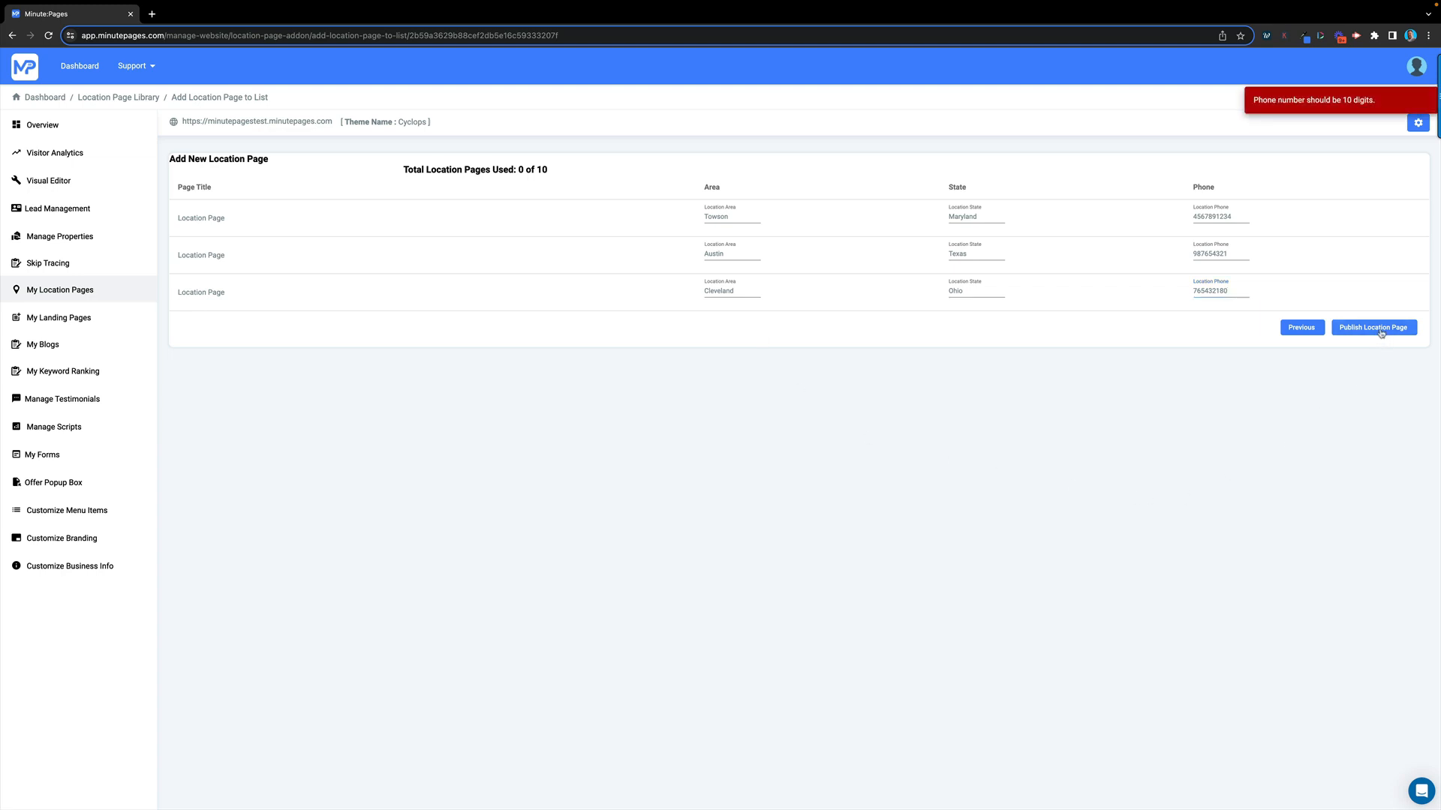
{"action": "left_click", "coordinate": [1236, 293]}
{"action": "type", "text": "1"}
{"action": "left_click", "coordinate": [1379, 332]}
{"action": "left_click", "coordinate": [1230, 253]}
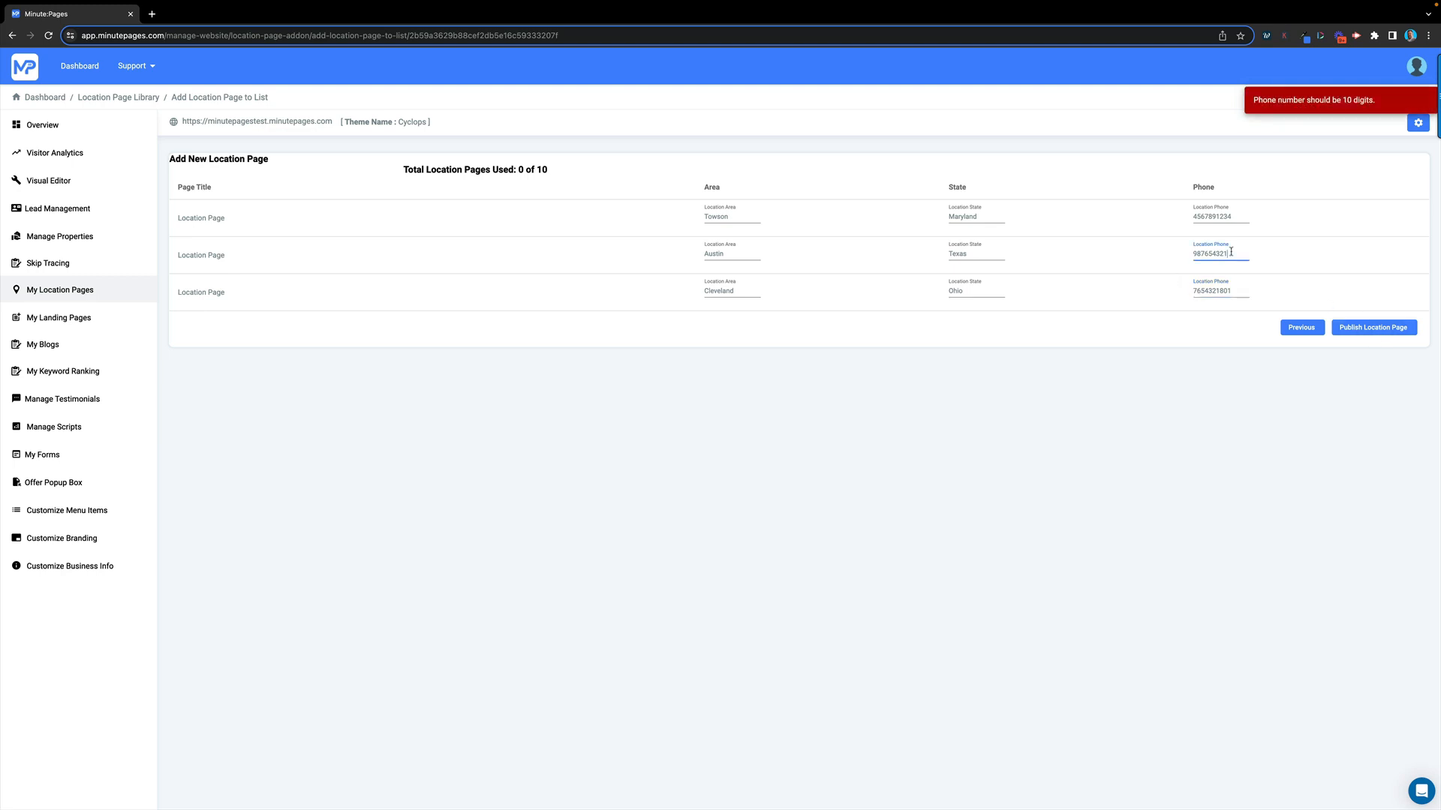
{"action": "type", "text": "1"}
{"action": "left_click", "coordinate": [1389, 328]}
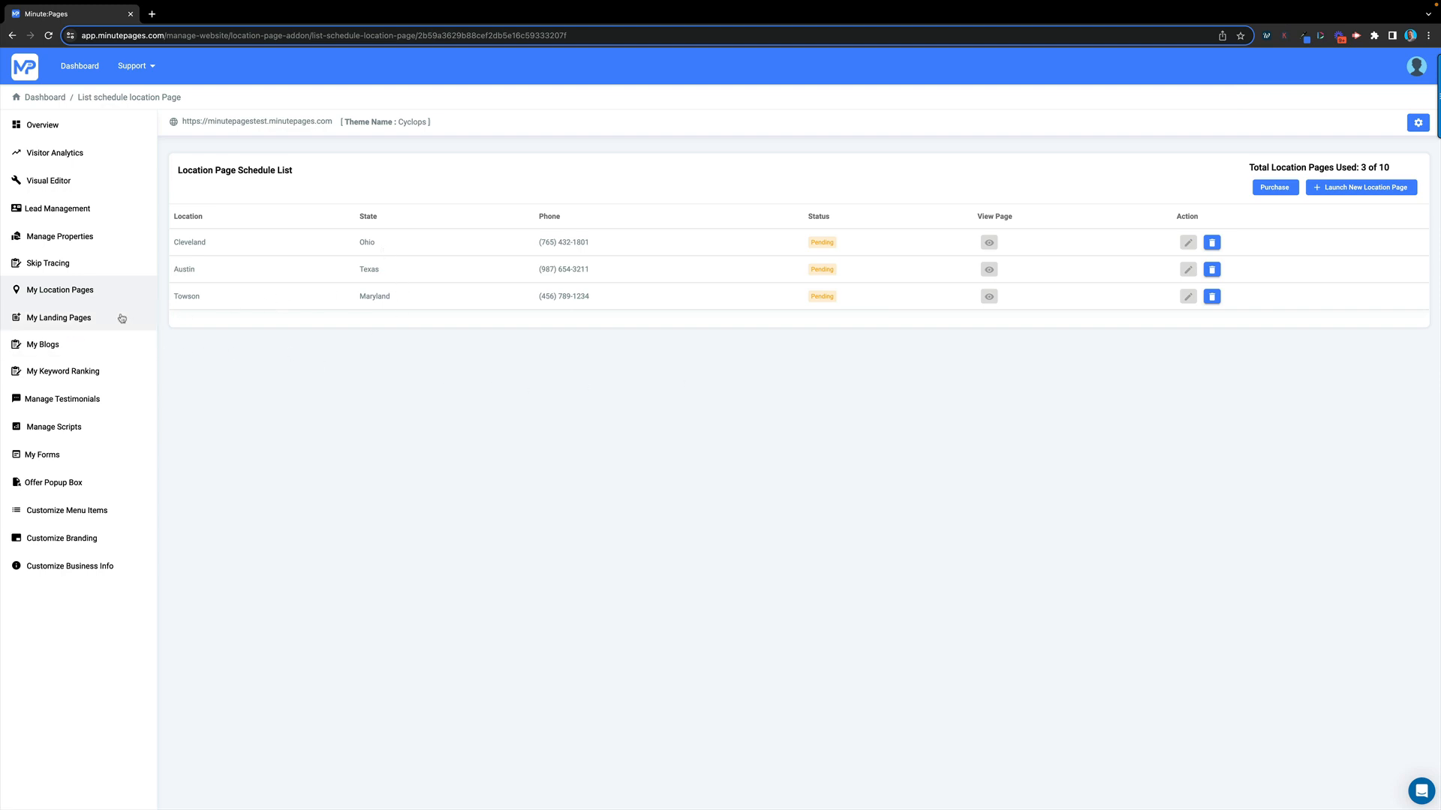
Go to Landing Pages and launch a new landing page to reach the Landing Page Library
{"action": "left_click", "coordinate": [54, 319]}
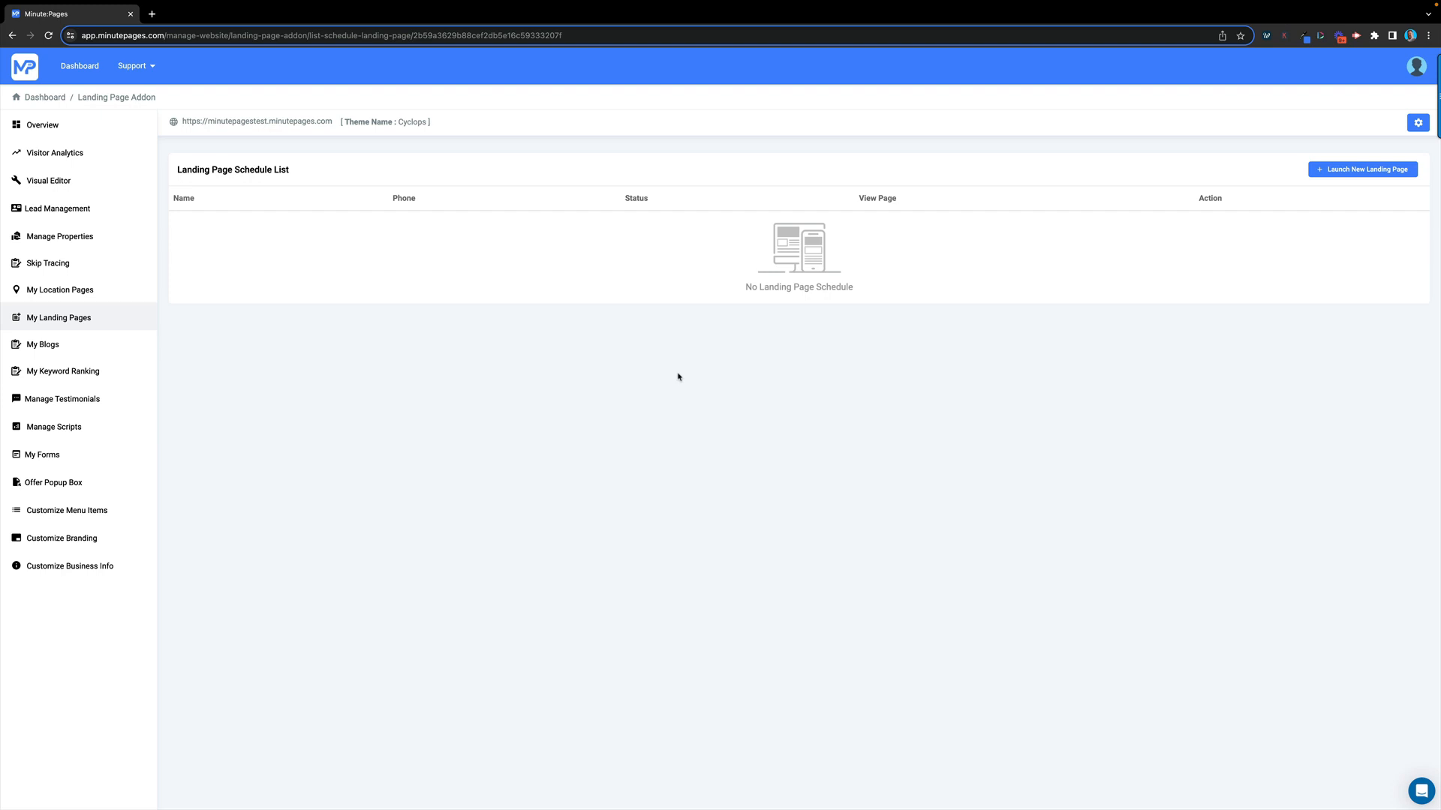
{"action": "left_click", "coordinate": [1367, 170]}
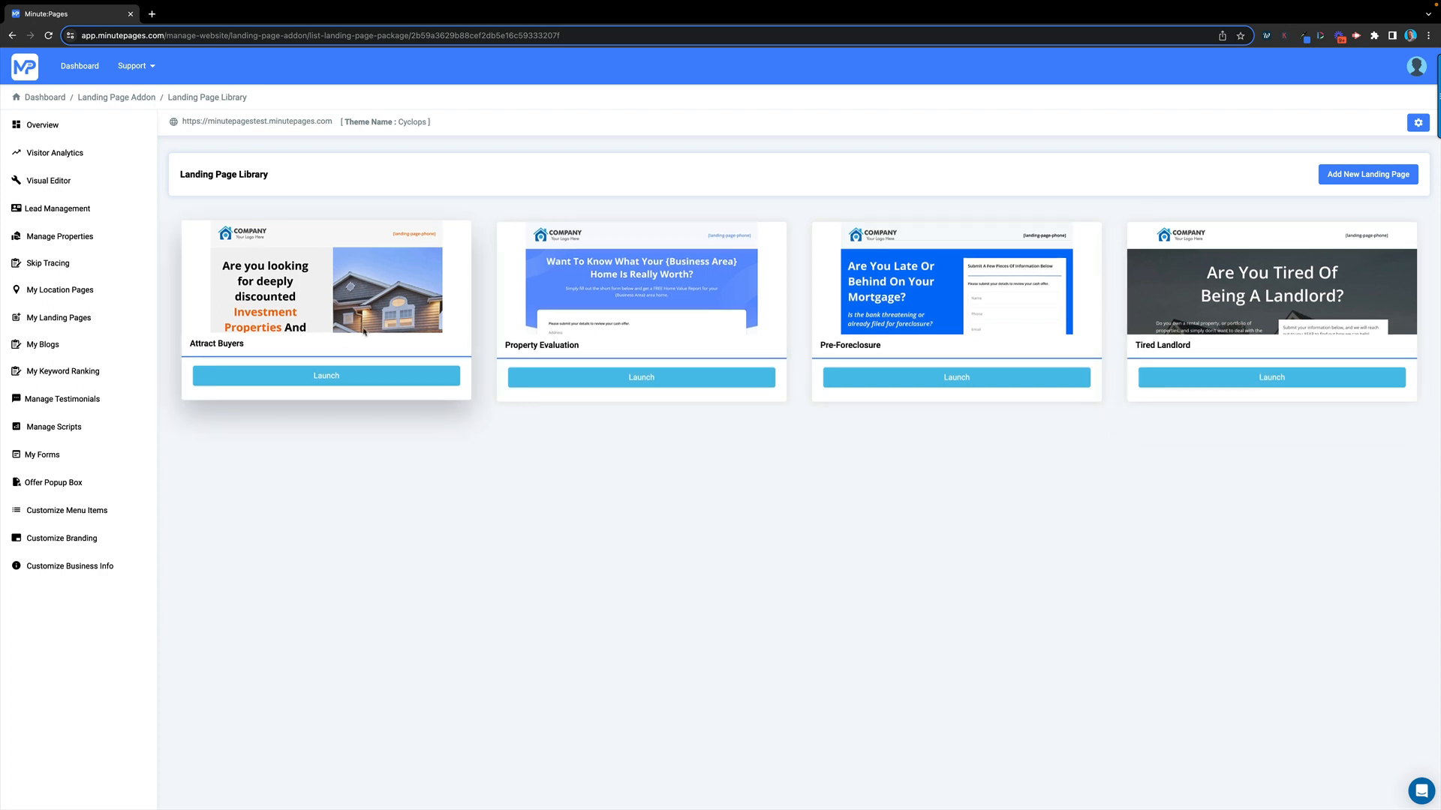
Browse the four template previews, then return to My Location Pages showing Cleveland, Austin, Towson Completed
{"action": "scroll", "coordinate": [365, 319], "scroll_direction": "down", "scroll_amount": 5}
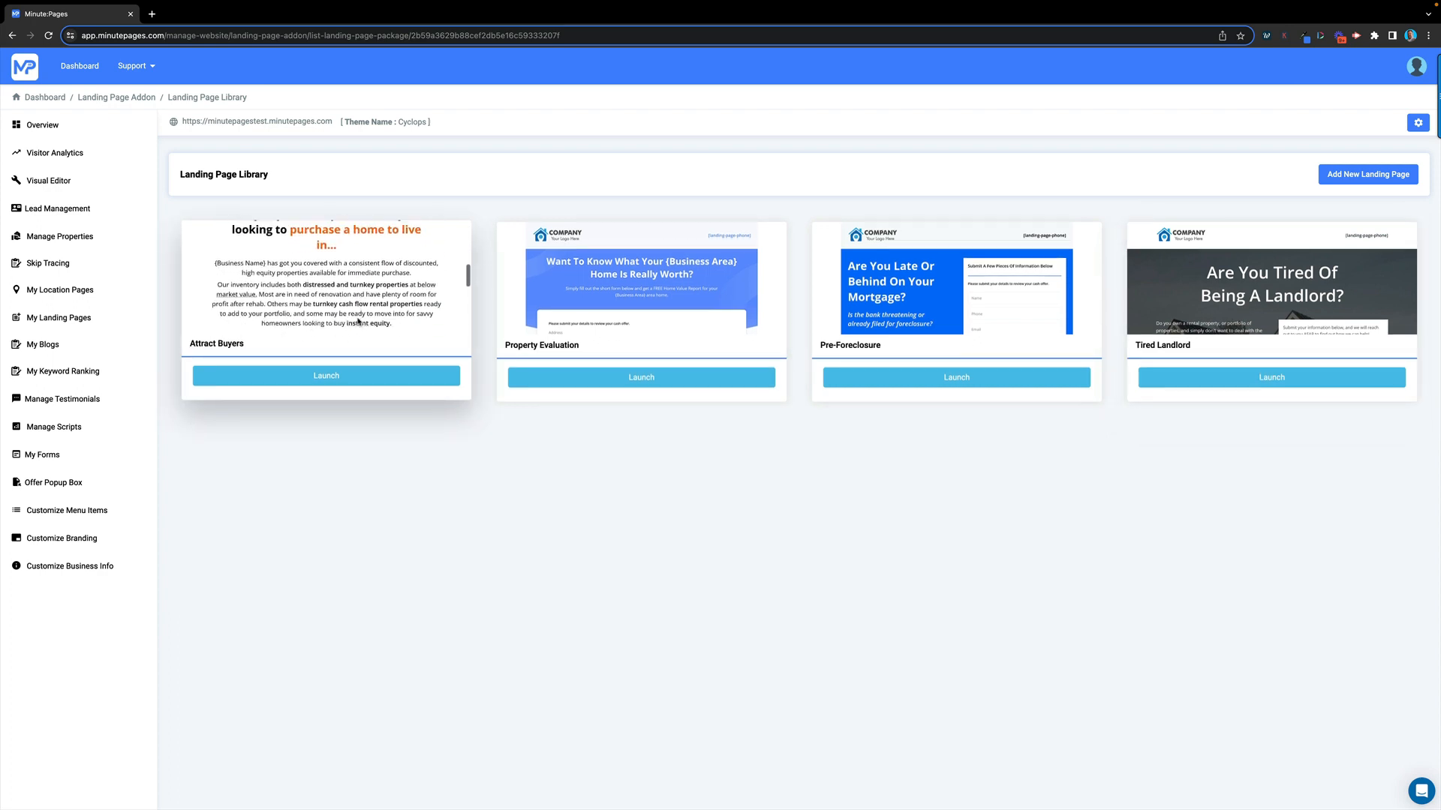
{"action": "scroll", "coordinate": [358, 321], "scroll_direction": "down", "scroll_amount": 2}
{"action": "scroll", "coordinate": [359, 320], "scroll_direction": "up", "scroll_amount": 3}
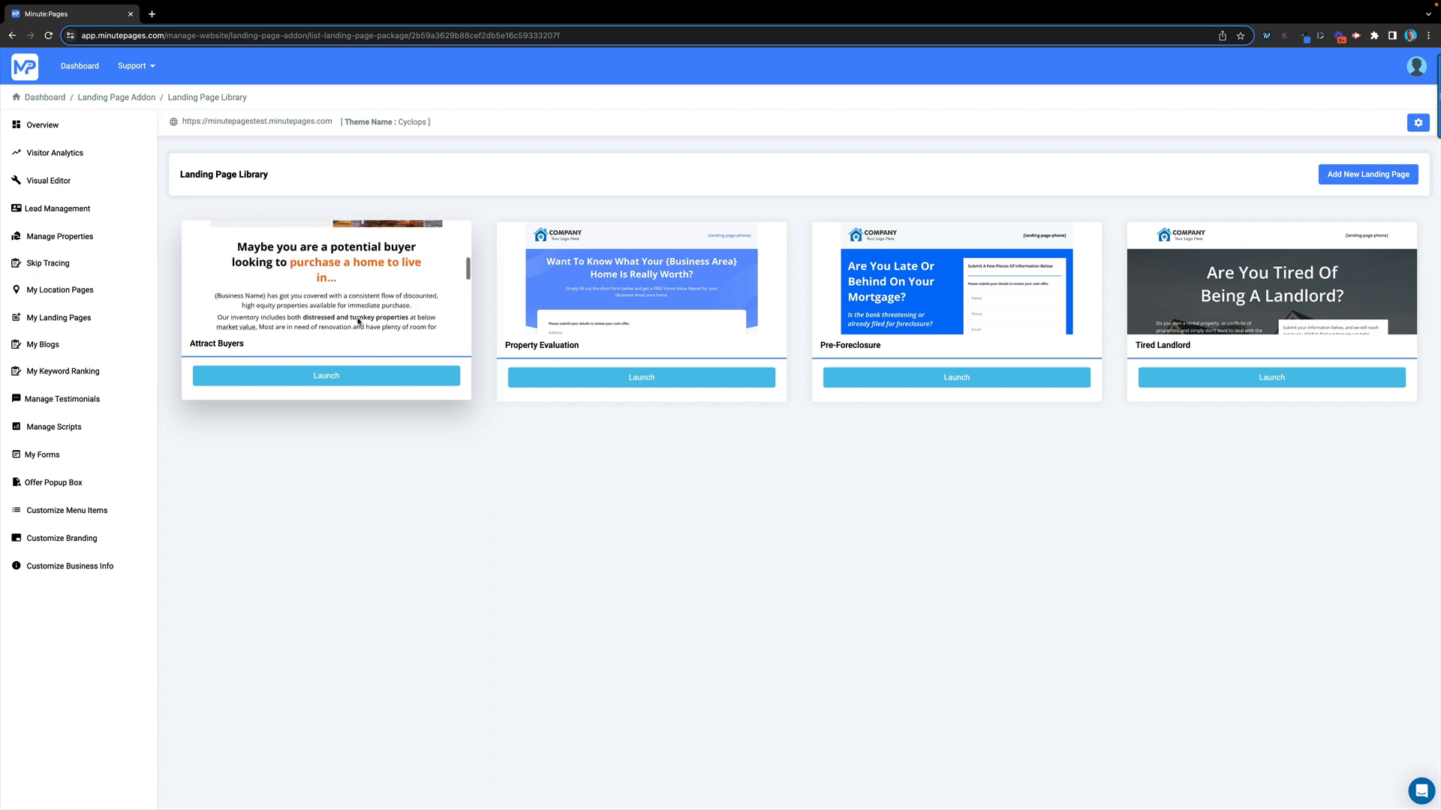
{"action": "scroll", "coordinate": [698, 316], "scroll_direction": "down", "scroll_amount": 3}
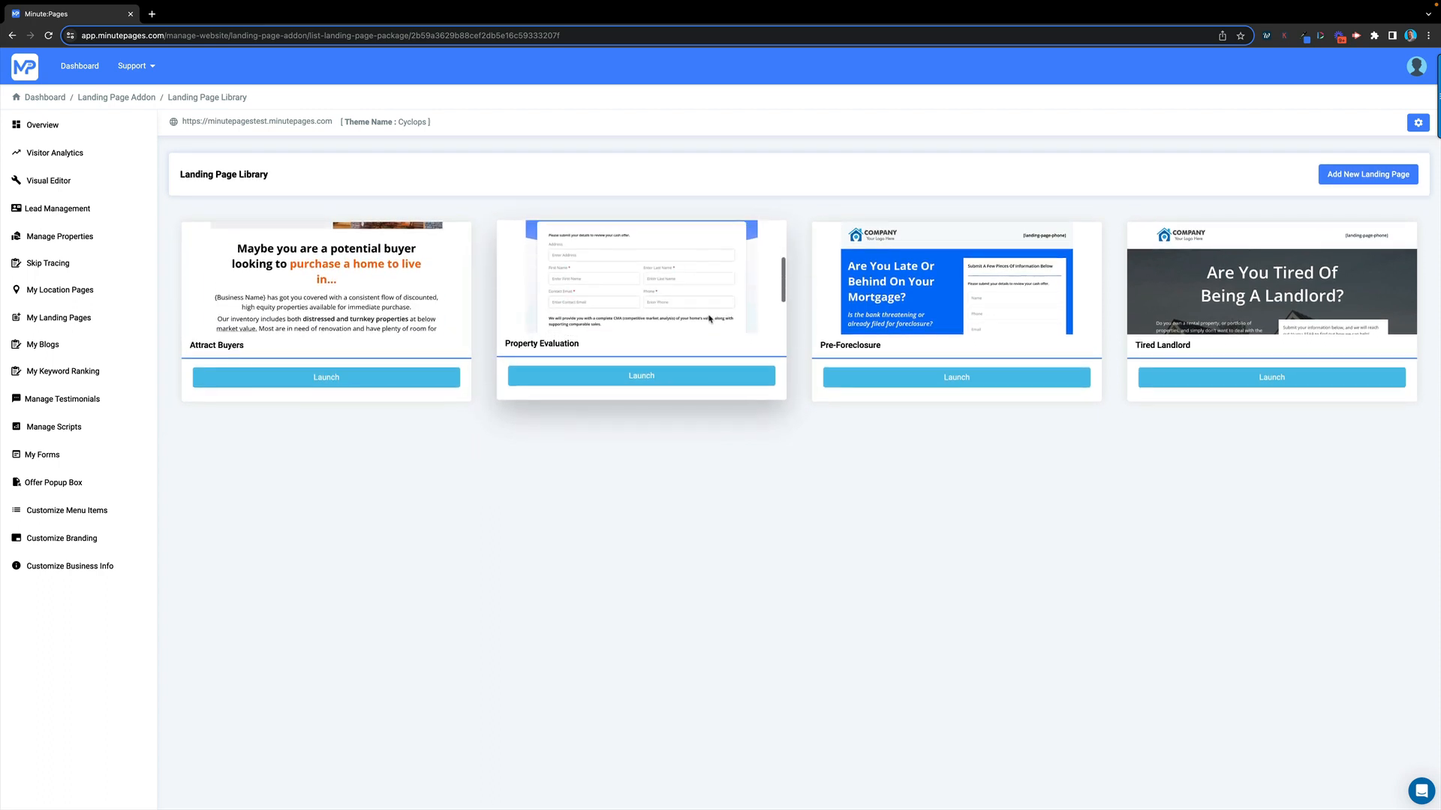
{"action": "scroll", "coordinate": [701, 319], "scroll_direction": "down", "scroll_amount": 2}
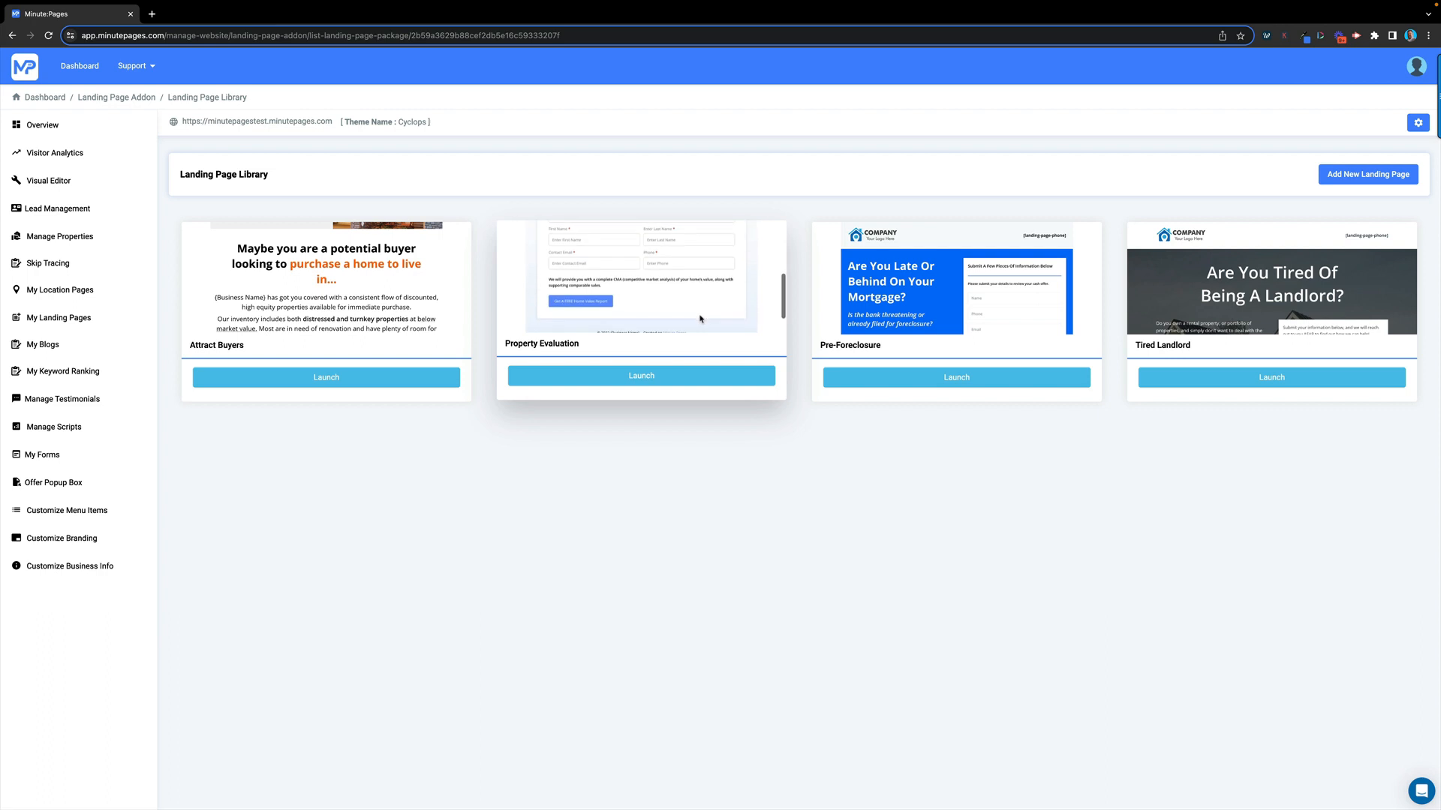
{"action": "scroll", "coordinate": [928, 322], "scroll_direction": "down", "scroll_amount": 5}
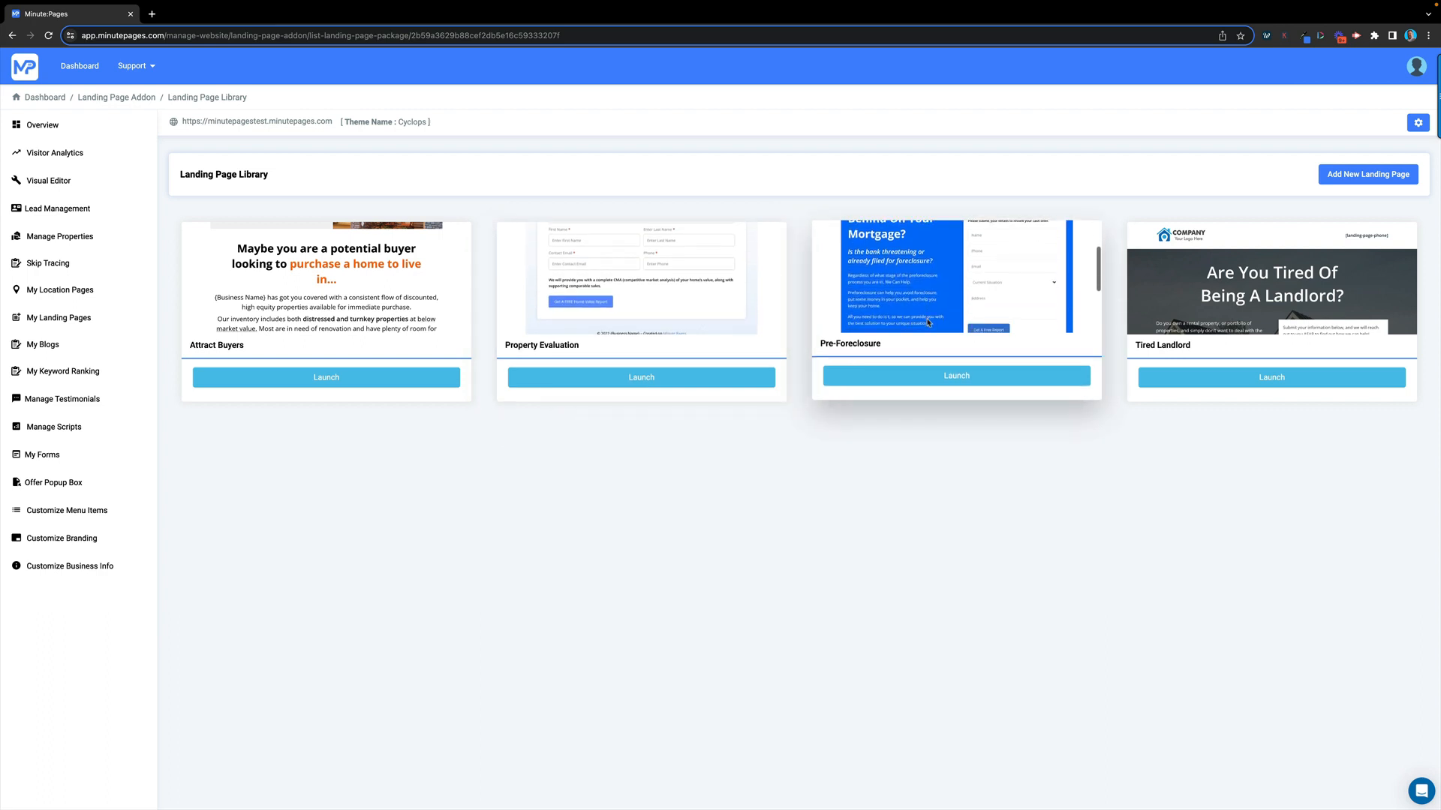
{"action": "scroll", "coordinate": [928, 319], "scroll_direction": "down", "scroll_amount": 2}
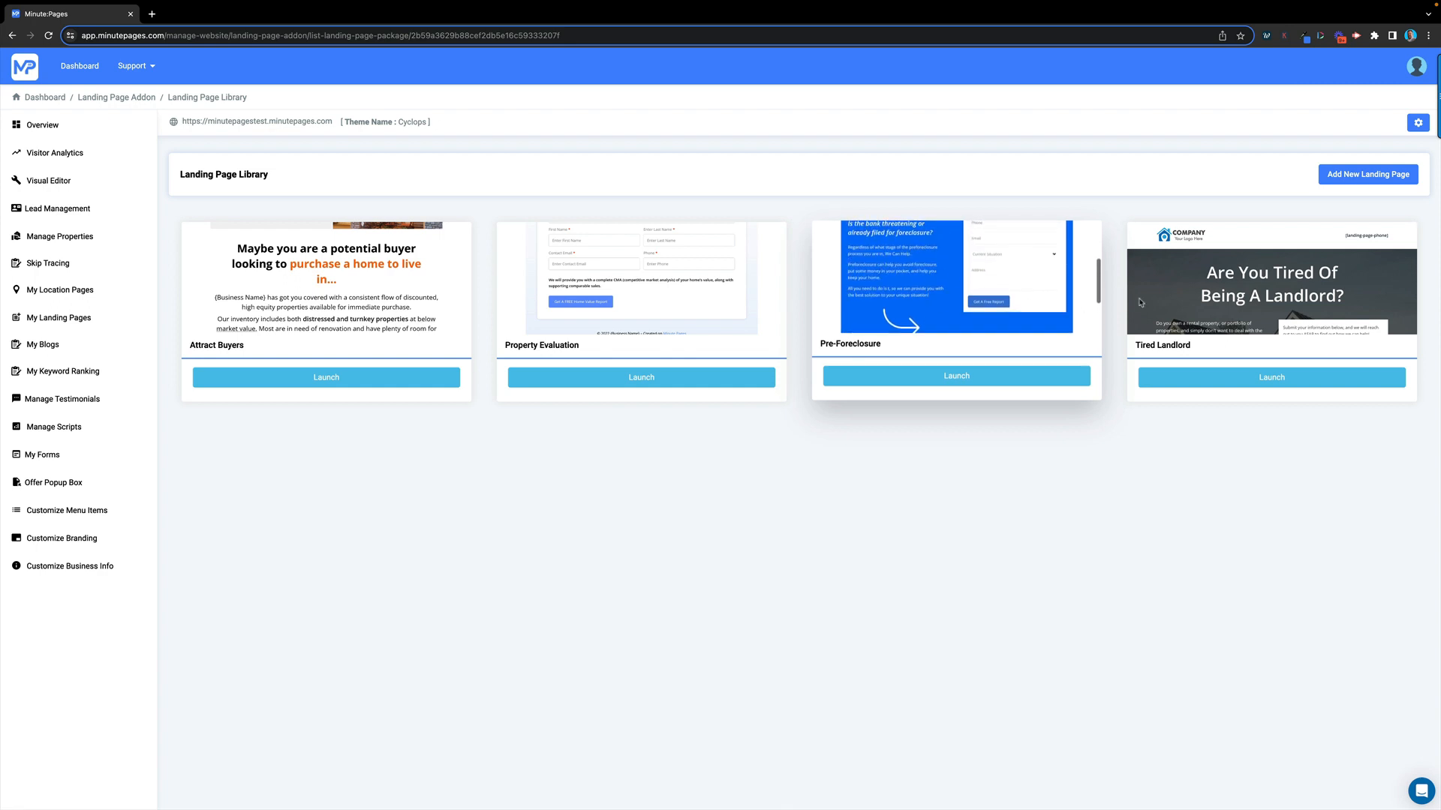
{"action": "scroll", "coordinate": [1250, 312], "scroll_direction": "down", "scroll_amount": 2}
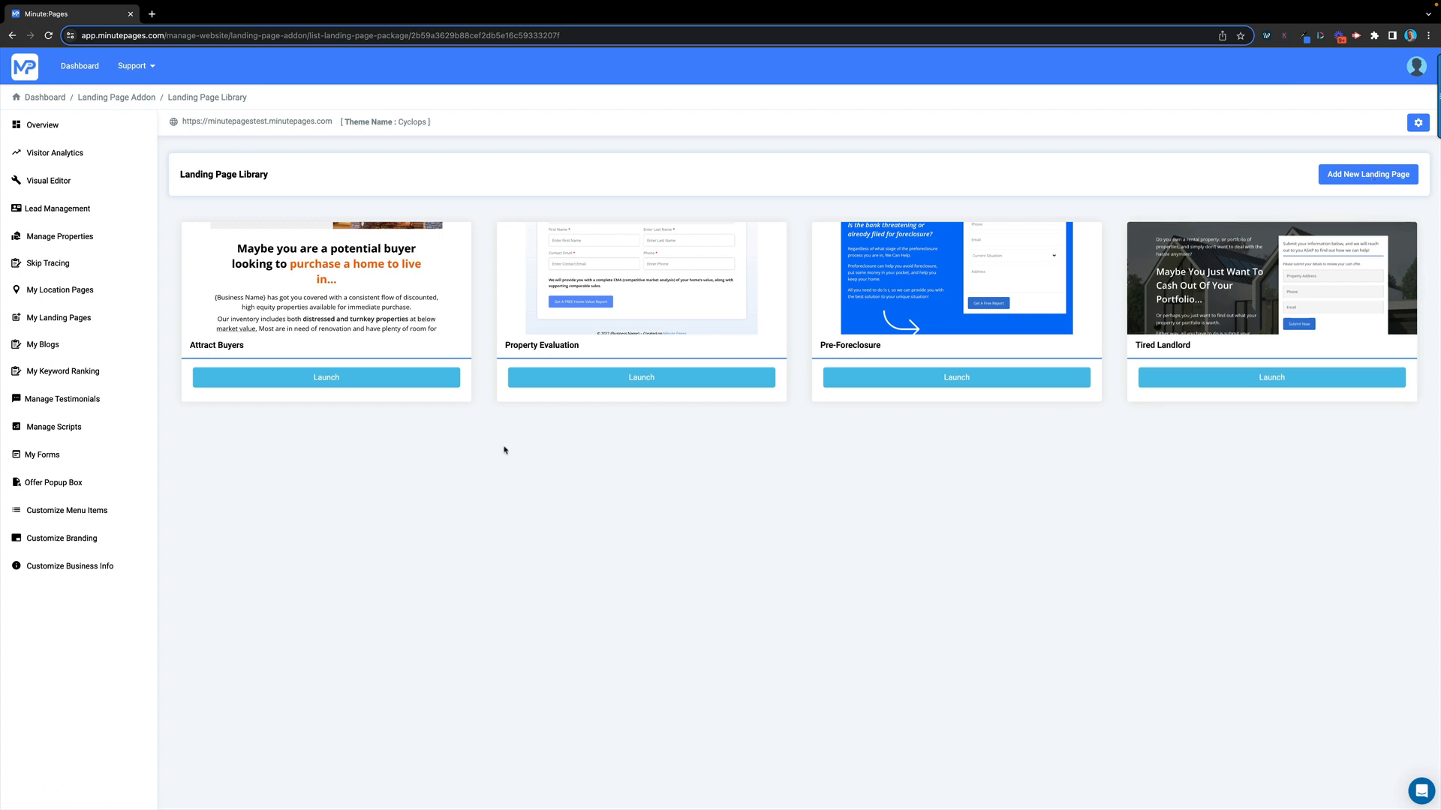
{"action": "left_click", "coordinate": [72, 295]}
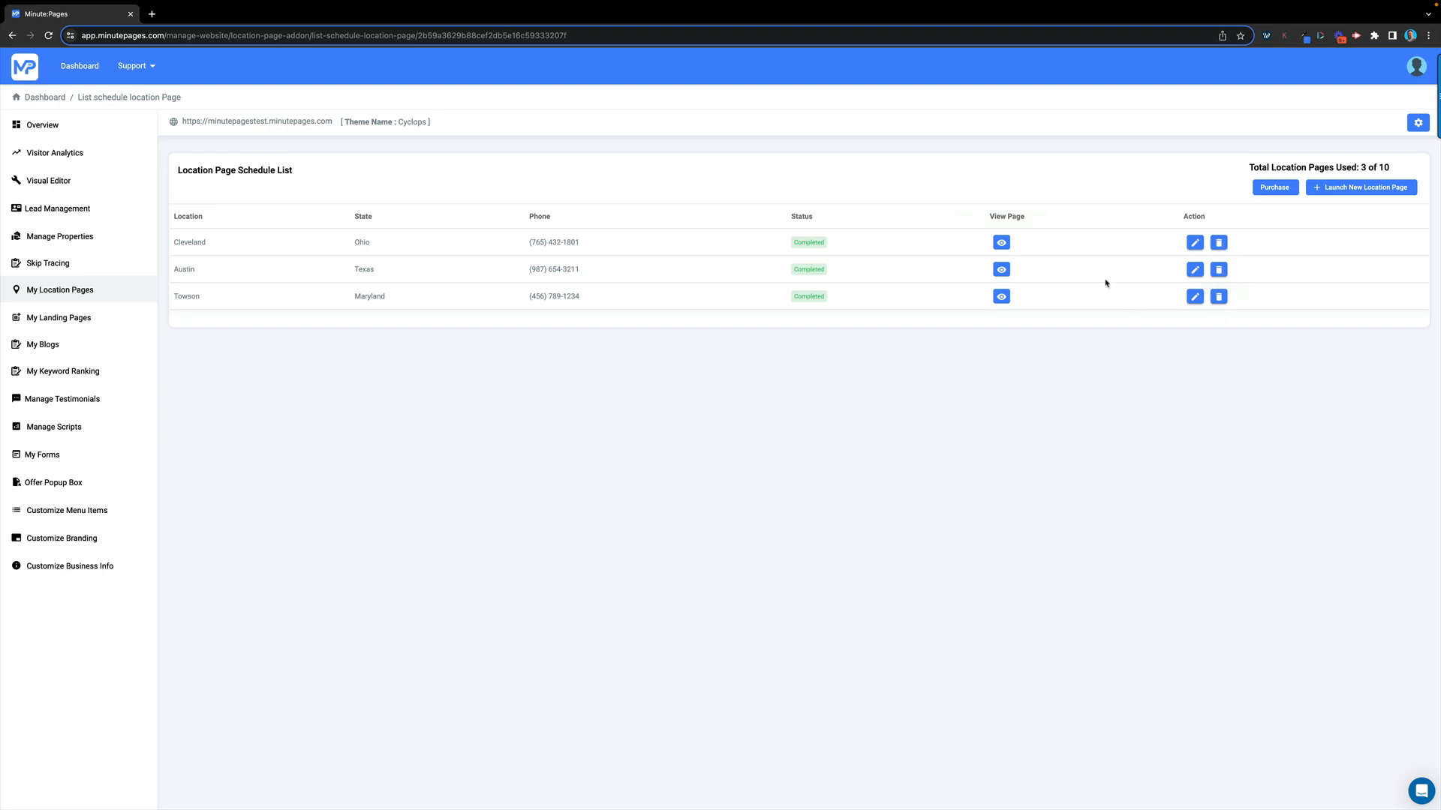
Edit the Cleveland row in the Location Page Schedule List
{"action": "left_click", "coordinate": [1195, 243]}
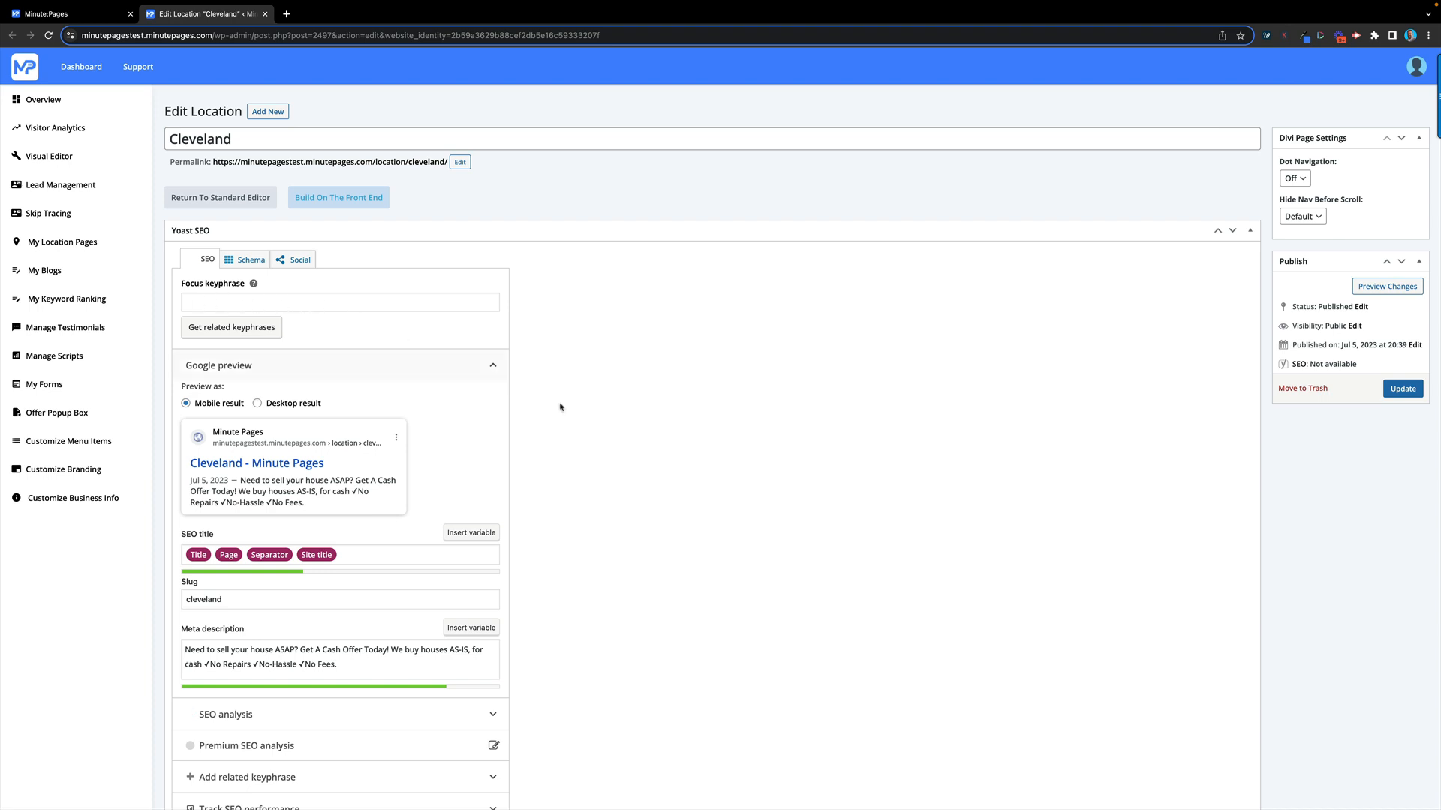
Check the Cleveland page's Yoast Social previews and SEO analysis, then choose Build On The Front End
{"action": "scroll", "coordinate": [559, 407], "scroll_direction": "down", "scroll_amount": 2}
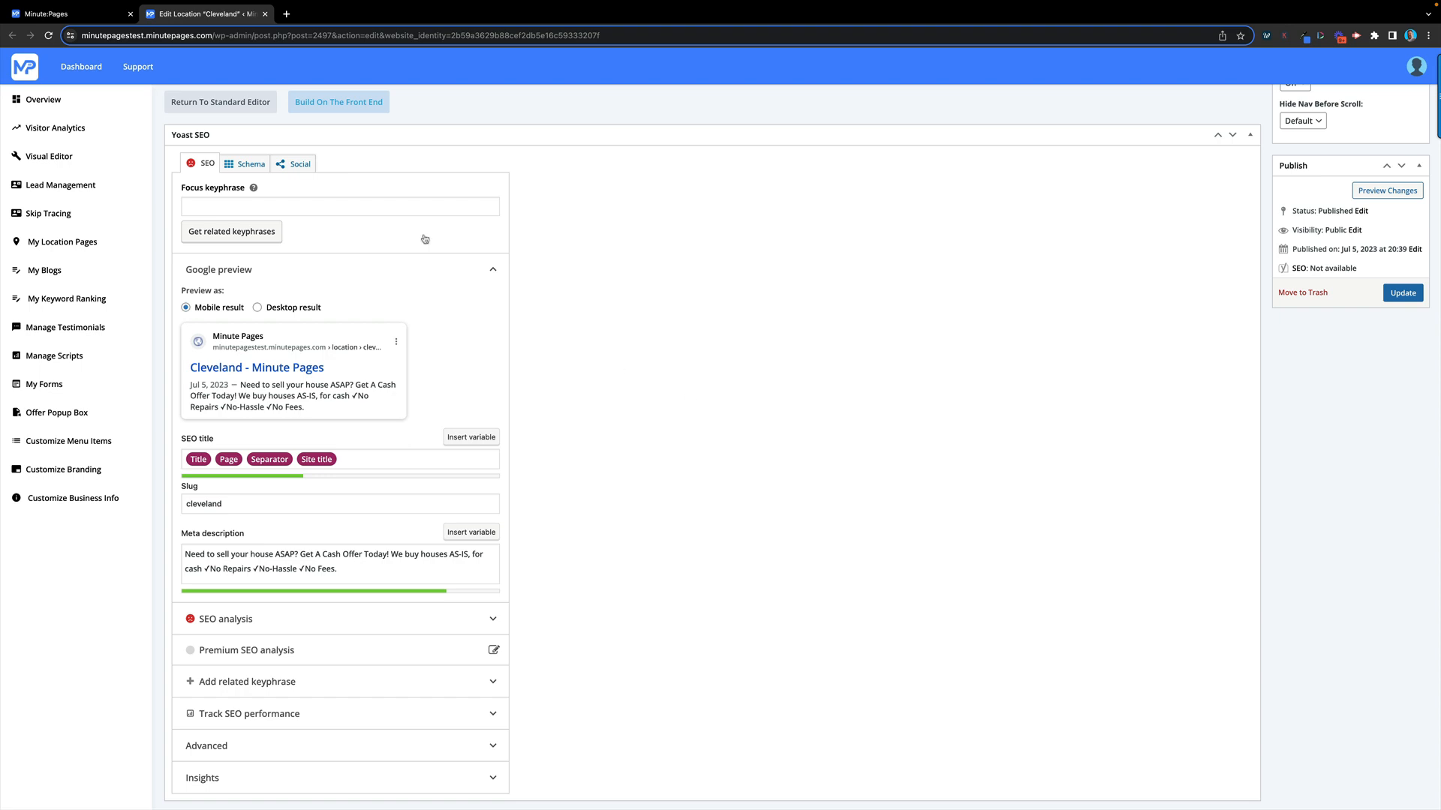
{"action": "left_click", "coordinate": [294, 164]}
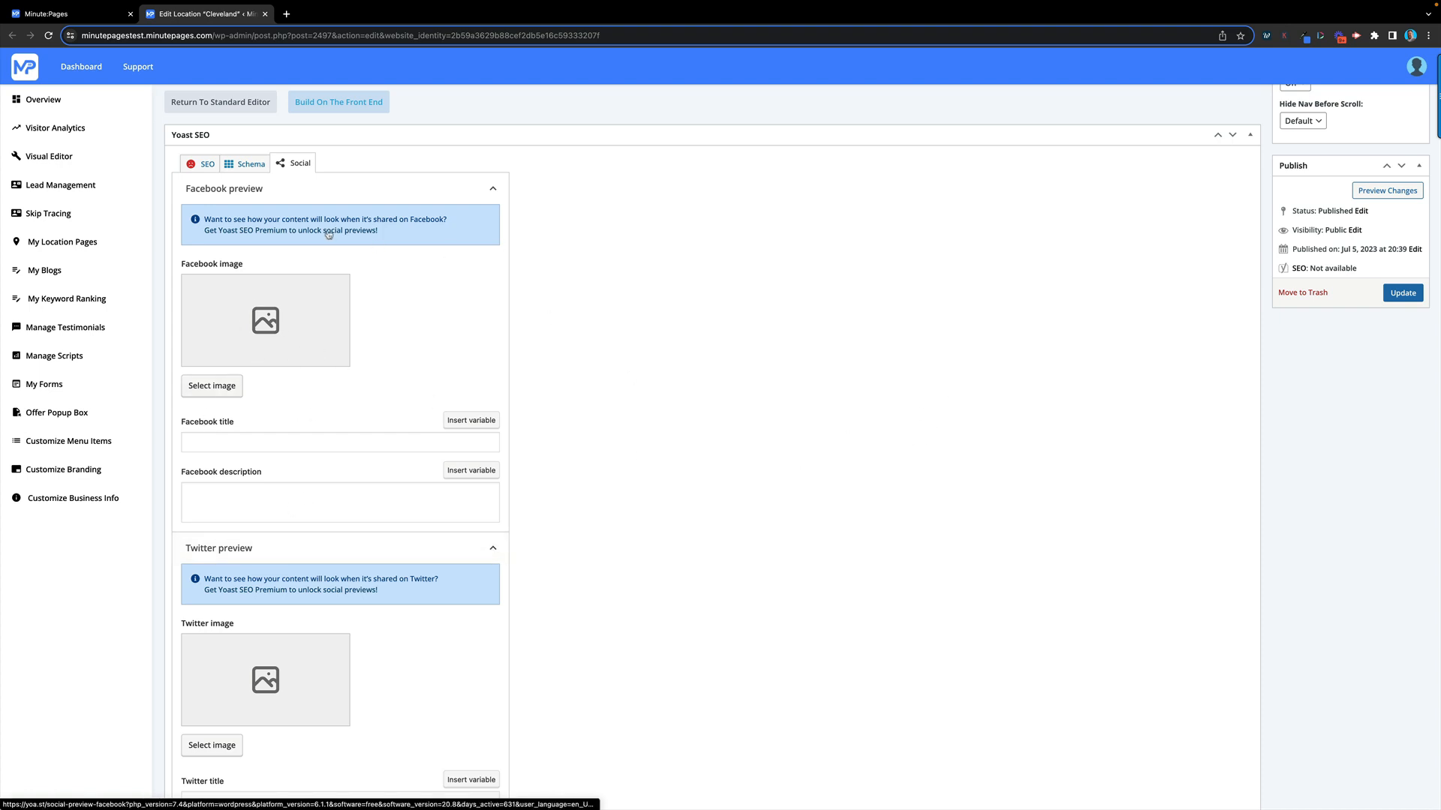
{"action": "left_click", "coordinate": [205, 164]}
{"action": "scroll", "coordinate": [553, 435], "scroll_direction": "down", "scroll_amount": 3}
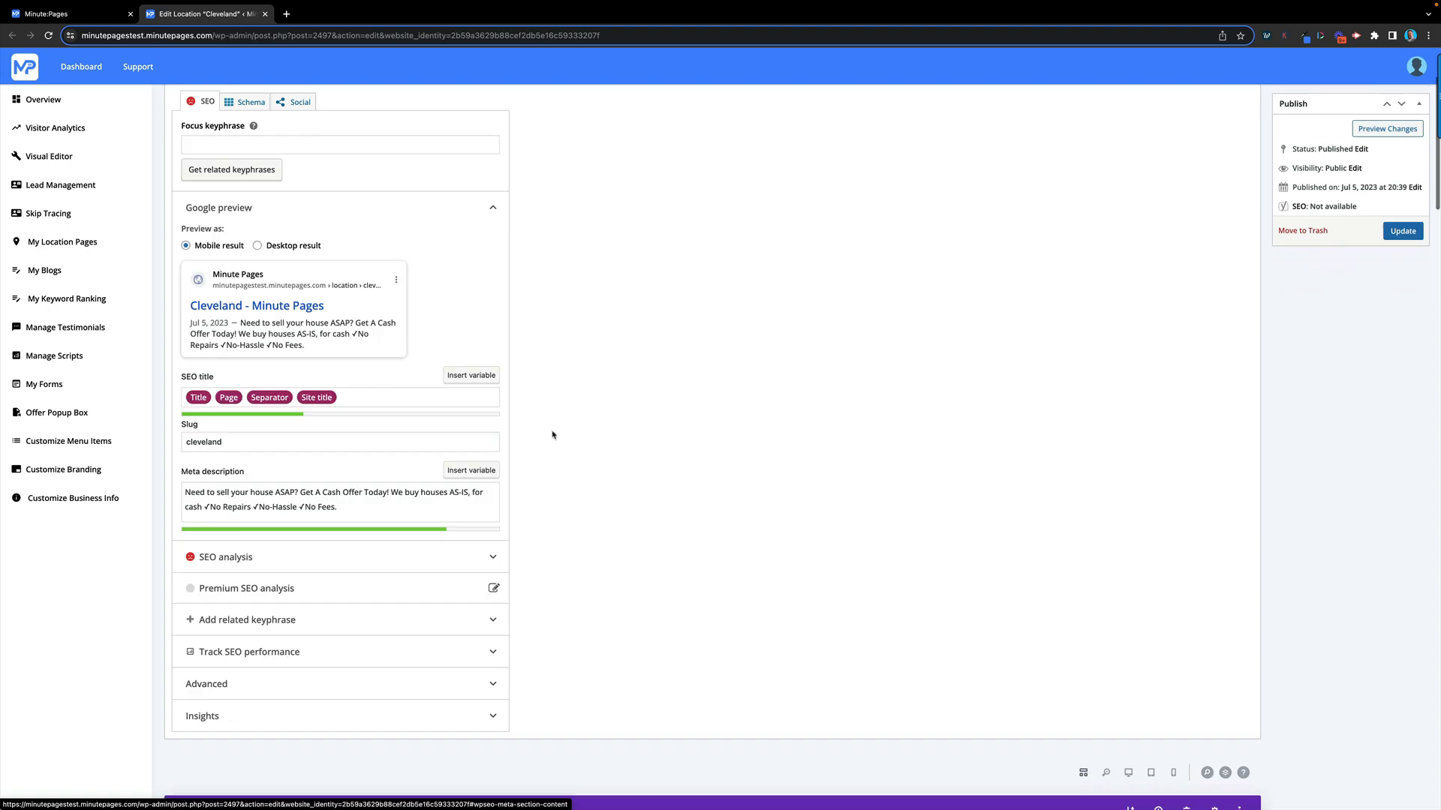
{"action": "left_click", "coordinate": [299, 454]}
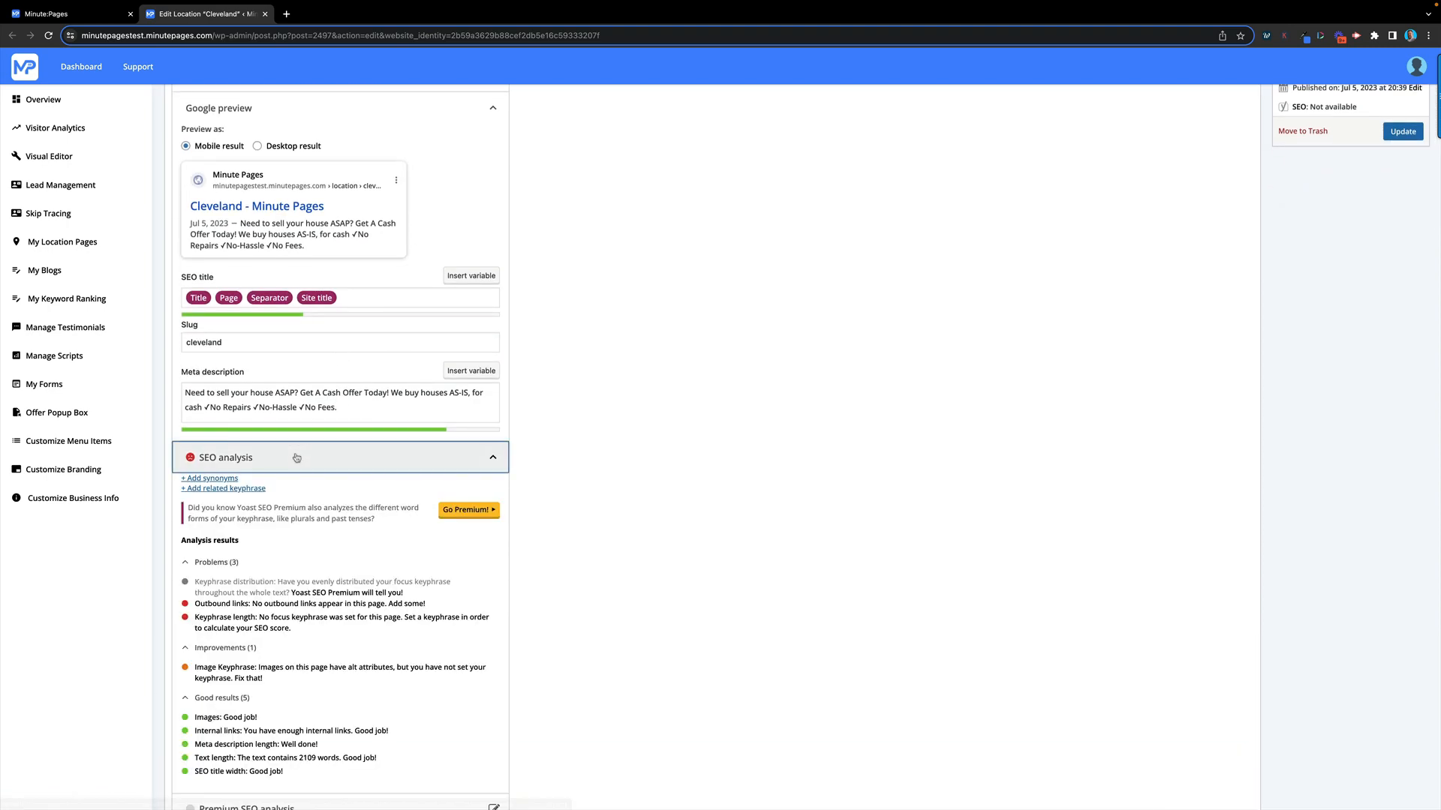
{"action": "scroll", "coordinate": [285, 571], "scroll_direction": "down", "scroll_amount": 5}
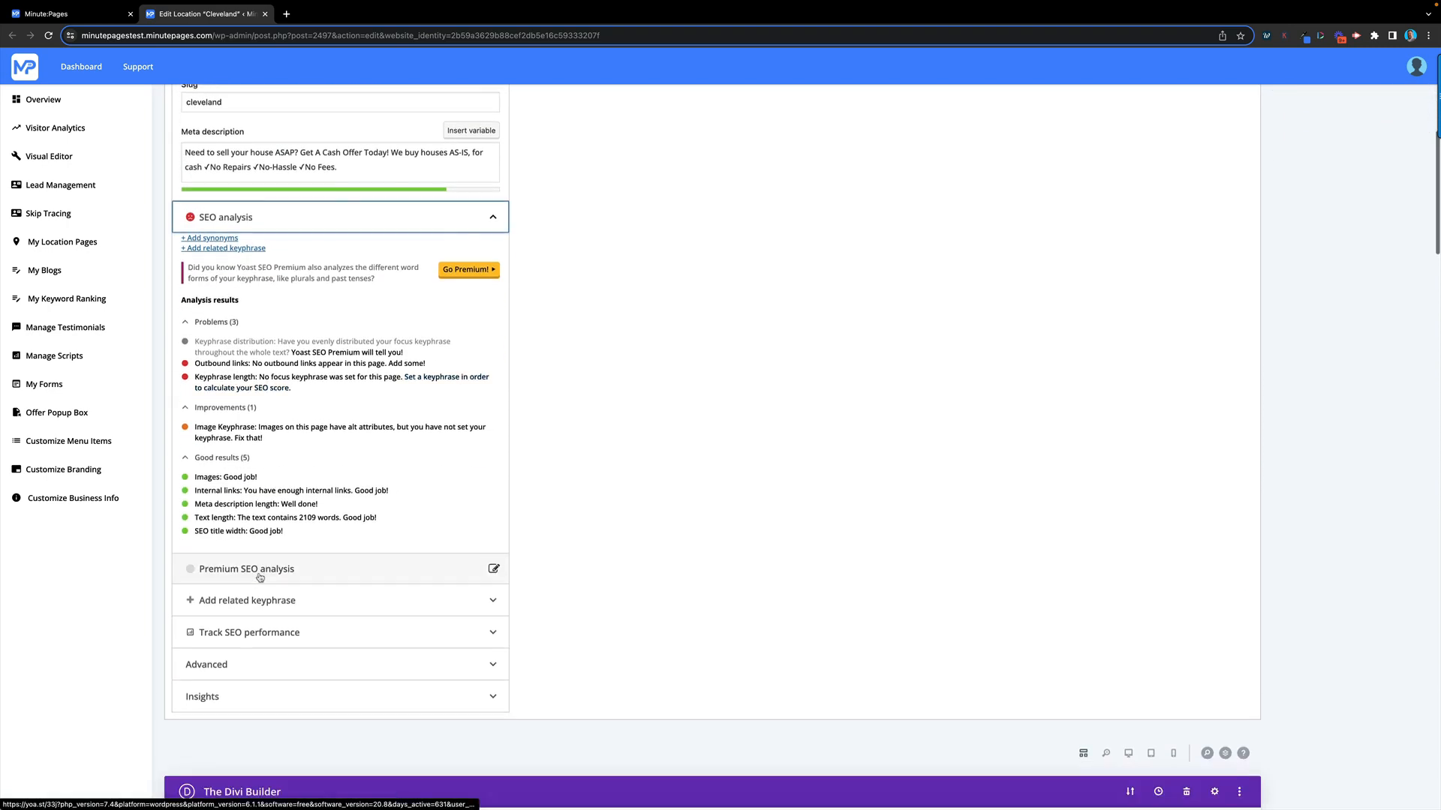
{"action": "scroll", "coordinate": [307, 524], "scroll_direction": "up", "scroll_amount": 7}
{"action": "scroll", "coordinate": [307, 525], "scroll_direction": "up", "scroll_amount": 3}
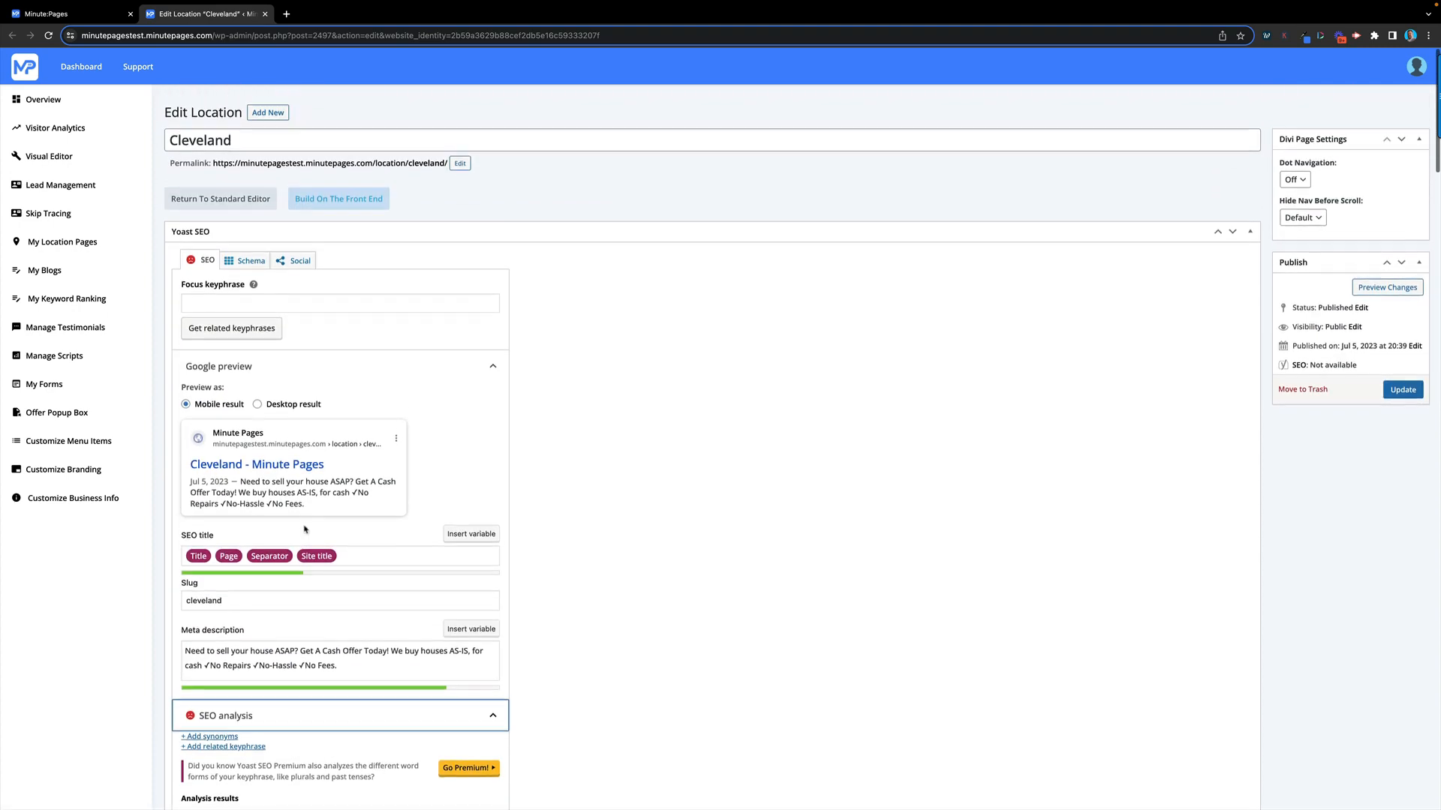
{"action": "left_click", "coordinate": [615, 451]}
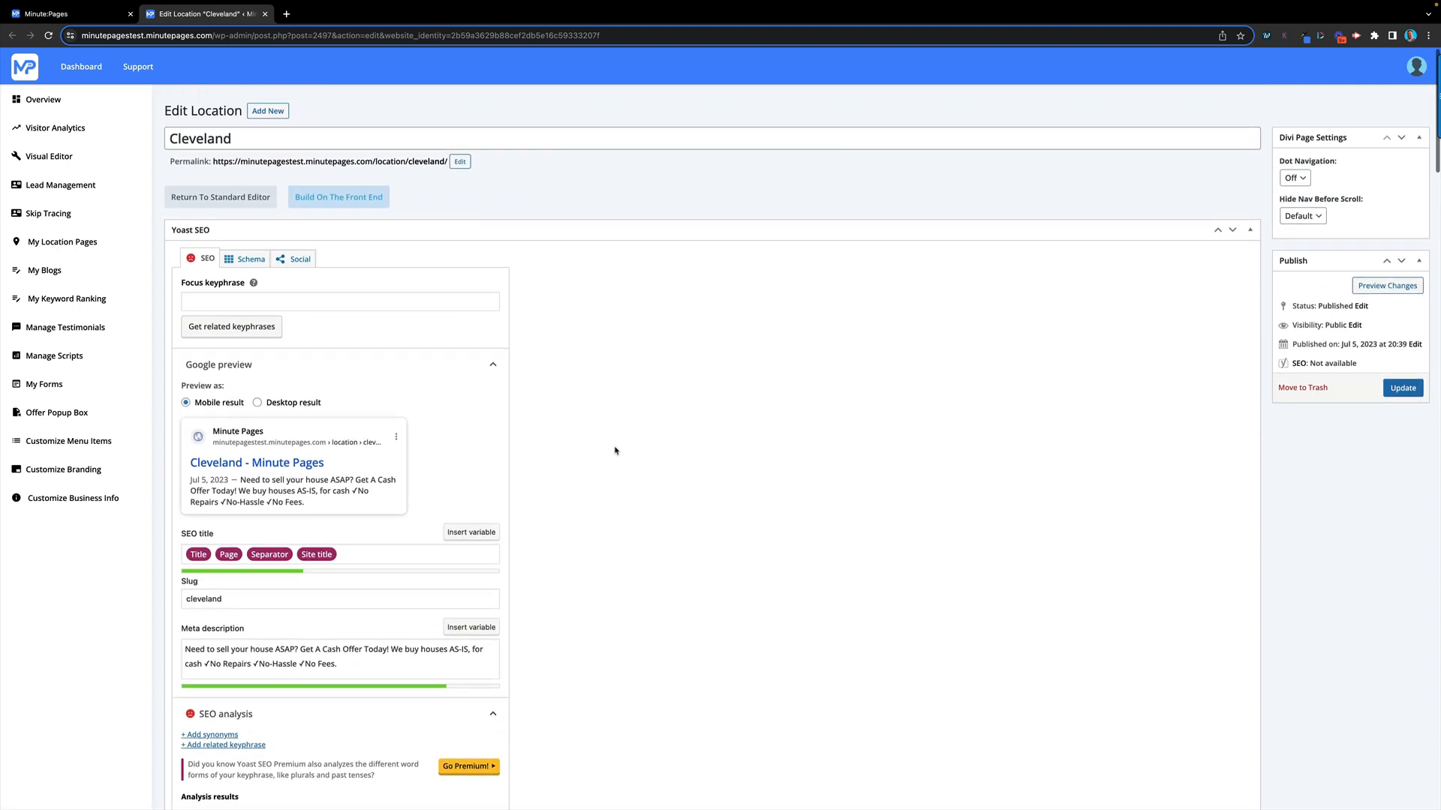
{"action": "left_click", "coordinate": [339, 198]}
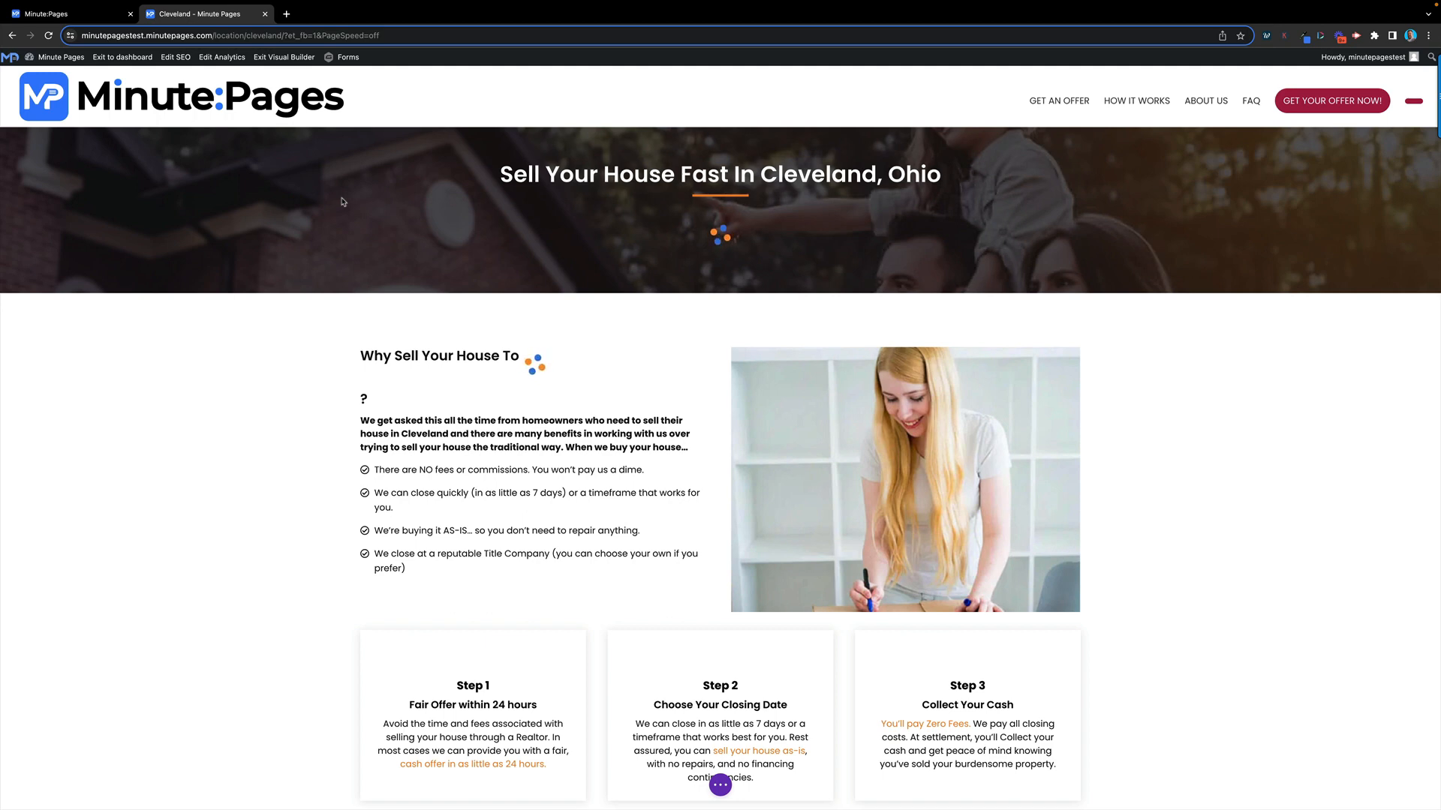
In the Divi builder, enter the intro paragraph and select the [business-name] heading placeholder
{"action": "scroll", "coordinate": [550, 484], "scroll_direction": "down", "scroll_amount": 5}
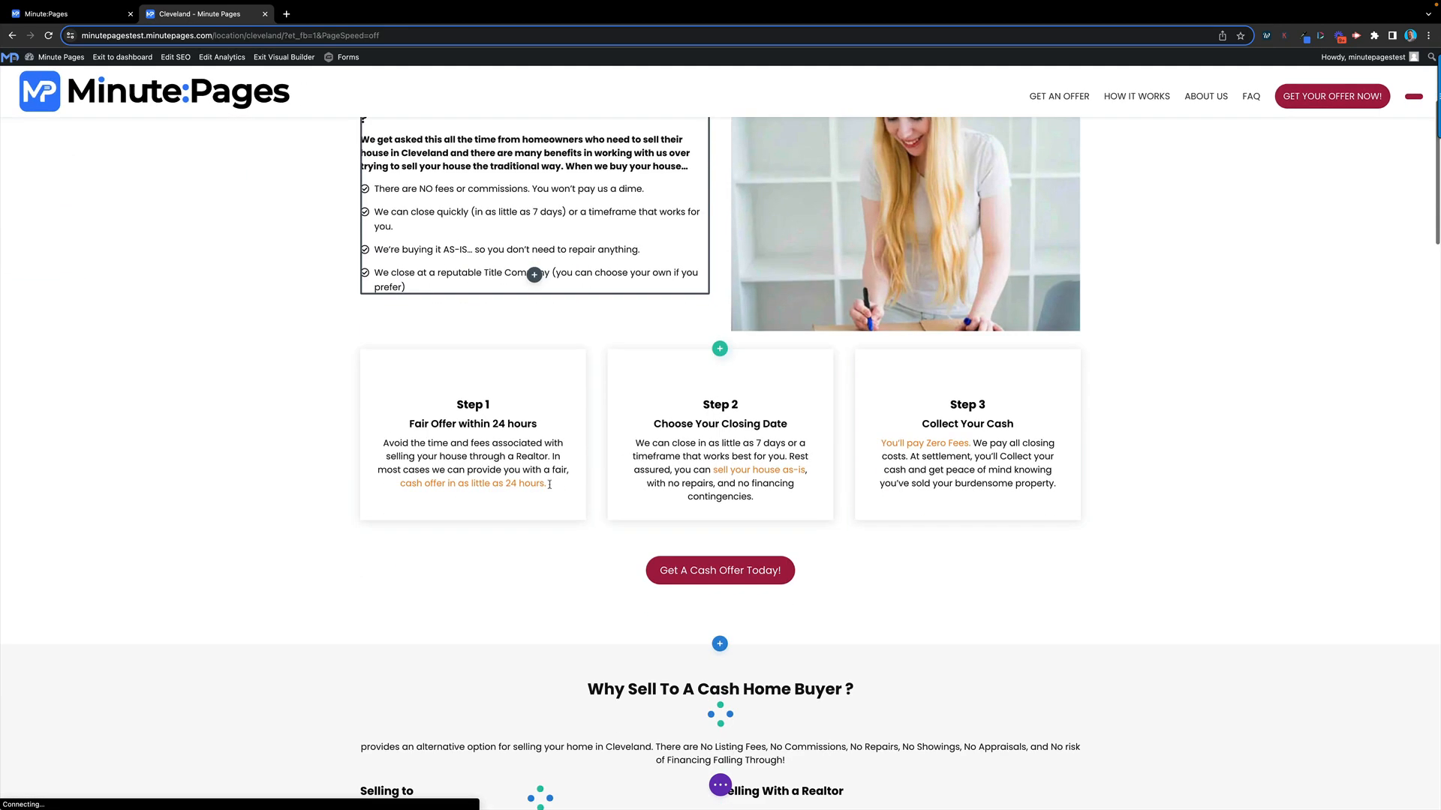
{"action": "scroll", "coordinate": [539, 308], "scroll_direction": "up", "scroll_amount": 3}
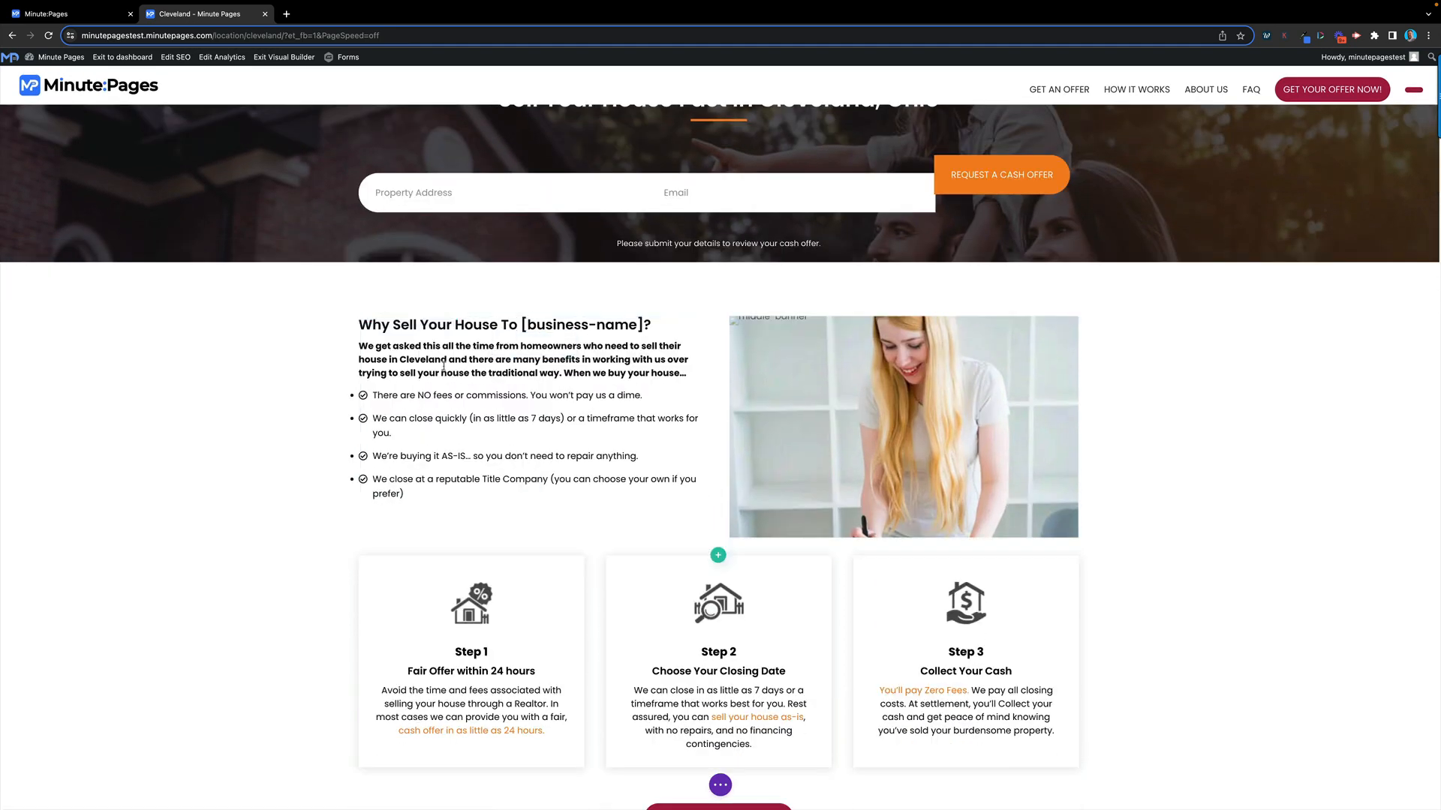
{"action": "left_click", "coordinate": [683, 346]}
{"action": "left_click_drag", "start_coordinate": [522, 324], "coordinate": [646, 325]}
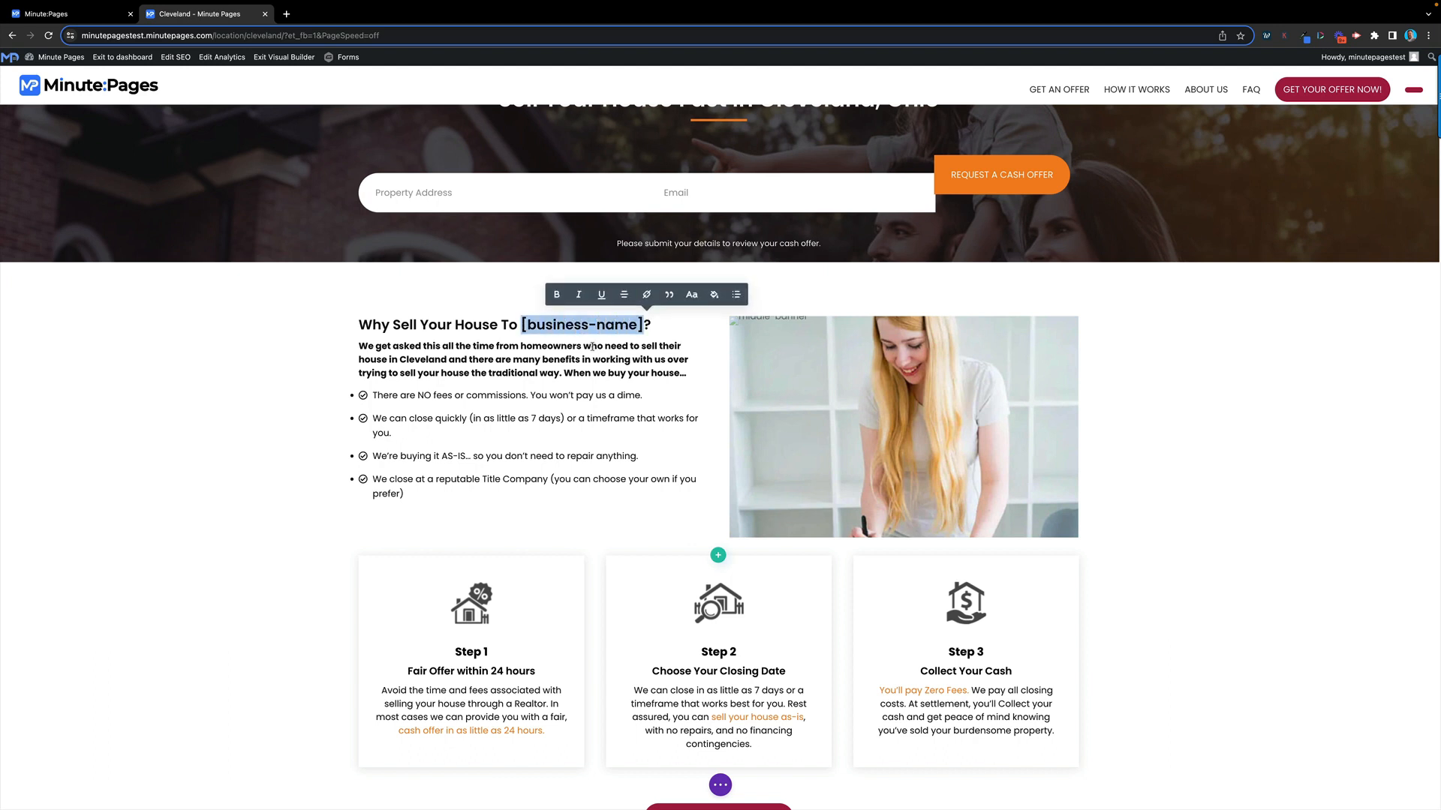
{"action": "scroll", "coordinate": [520, 381], "scroll_direction": "up", "scroll_amount": 2}
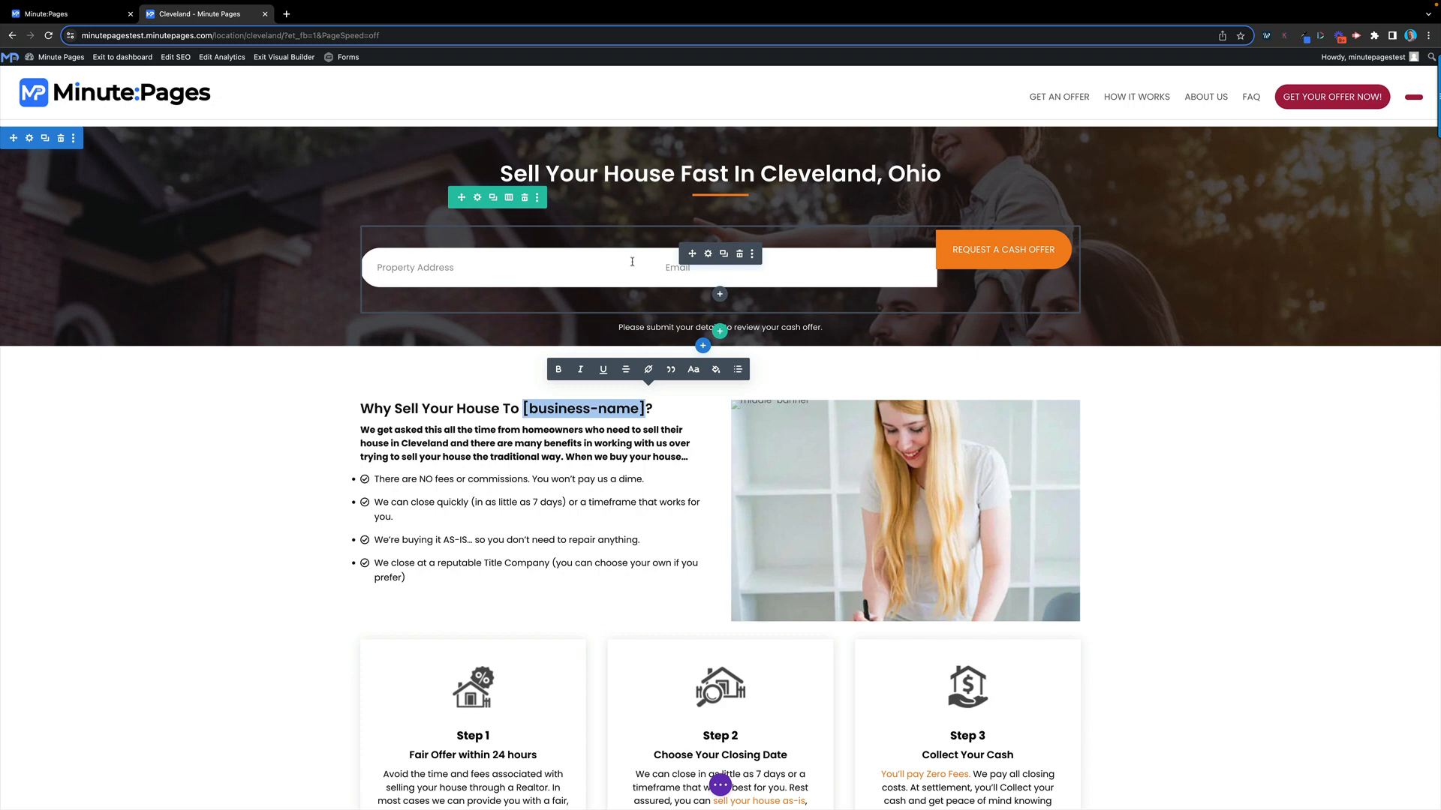
Delete words from the Step 1 card so it reads 'Atime and fees associated with selling...'
{"action": "scroll", "coordinate": [334, 517], "scroll_direction": "down", "scroll_amount": 5}
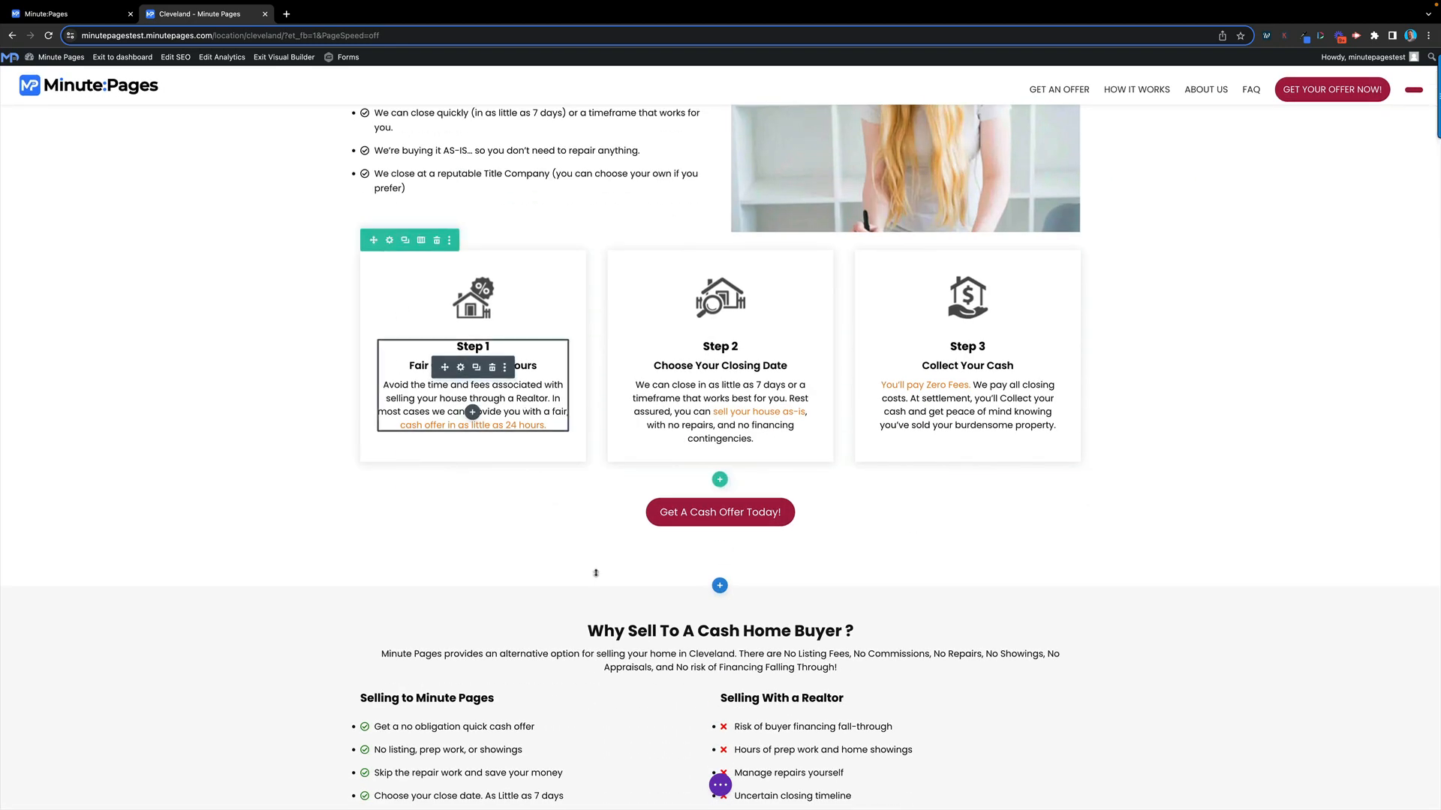
{"action": "scroll", "coordinate": [601, 578], "scroll_direction": "down", "scroll_amount": 1}
{"action": "scroll", "coordinate": [615, 588], "scroll_direction": "down", "scroll_amount": 3}
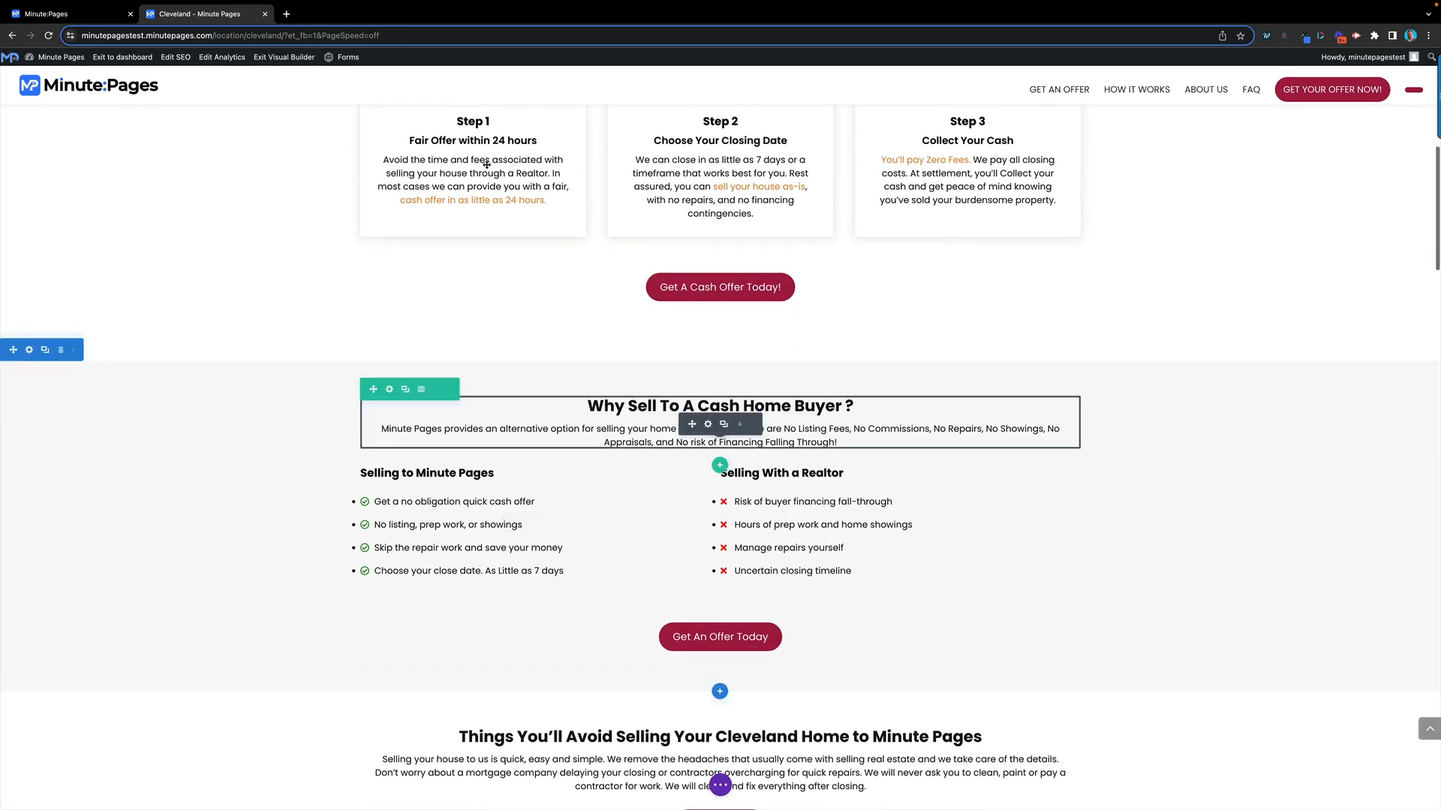
{"action": "scroll", "coordinate": [473, 285], "scroll_direction": "up", "scroll_amount": 3}
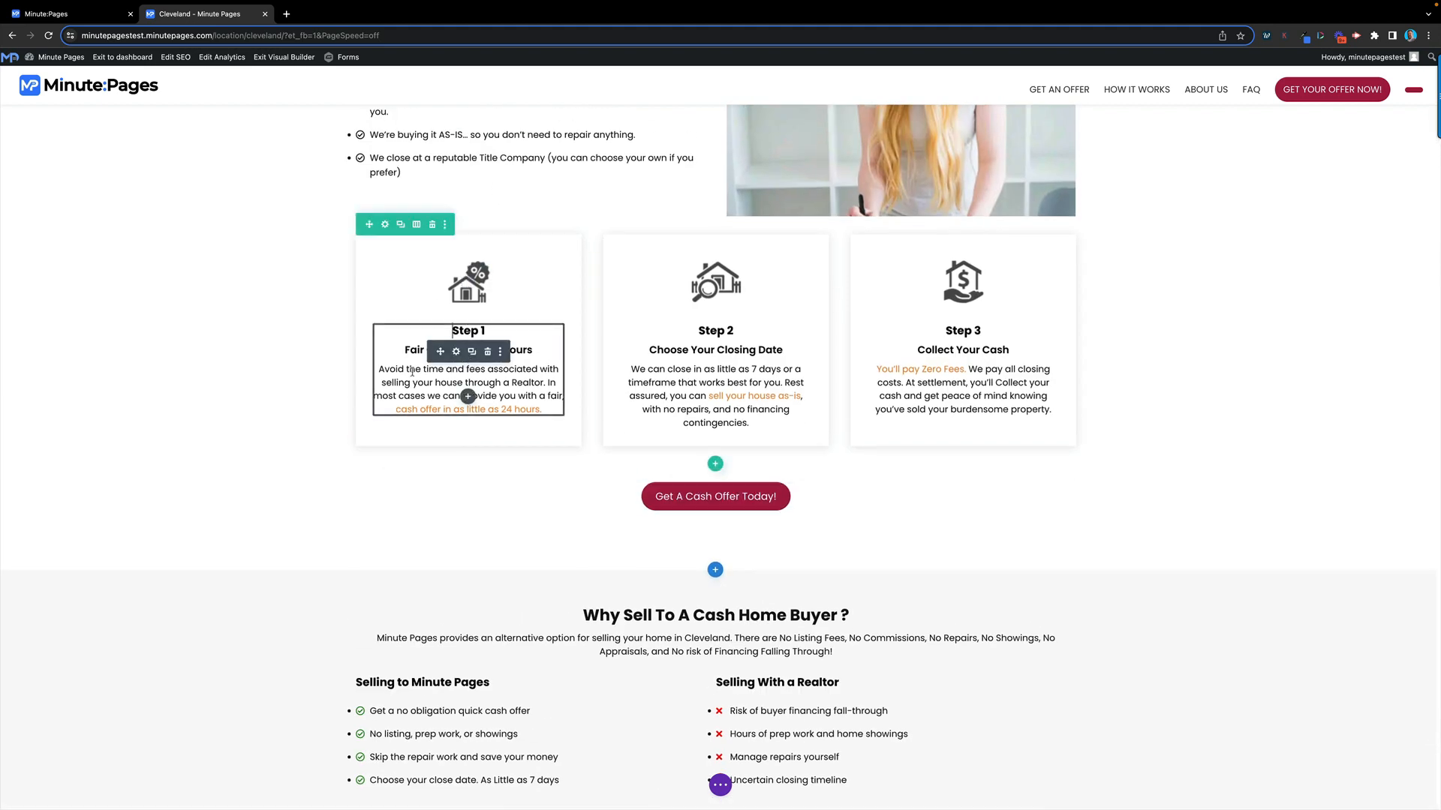
{"action": "left_click", "coordinate": [426, 375]}
{"action": "key", "text": "BackSpace"}
{"action": "key", "text": "BackSpace"}
{"action": "key", "text": "BackSpace"}
{"action": "key", "text": "BackSpace"}
{"action": "key", "text": "BackSpace"}
{"action": "key", "text": "BackSpace"}
{"action": "key", "text": "BackSpace"}
{"action": "key", "text": "BackSpace"}
{"action": "key", "text": "BackSpace"}
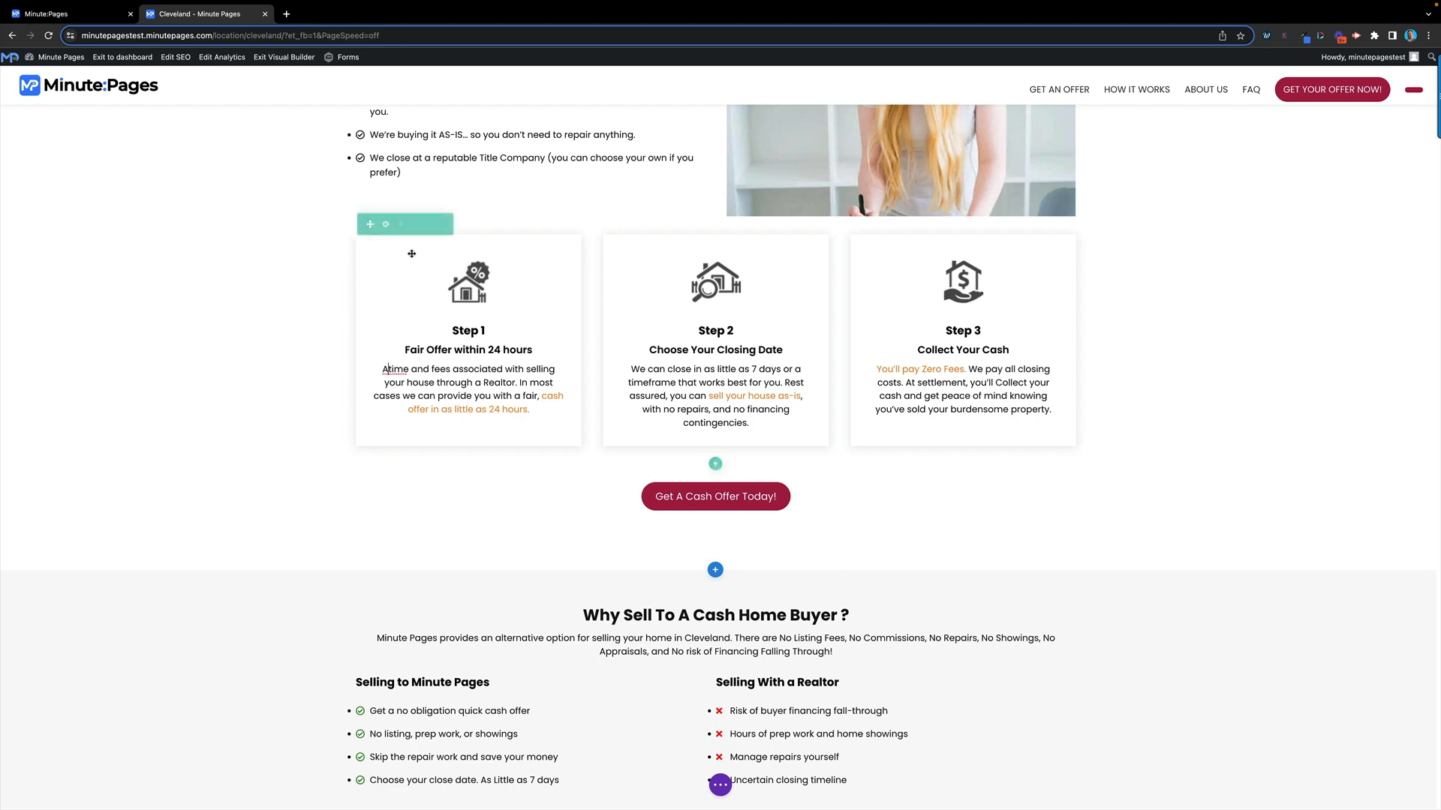
{"action": "left_click", "coordinate": [523, 324]}
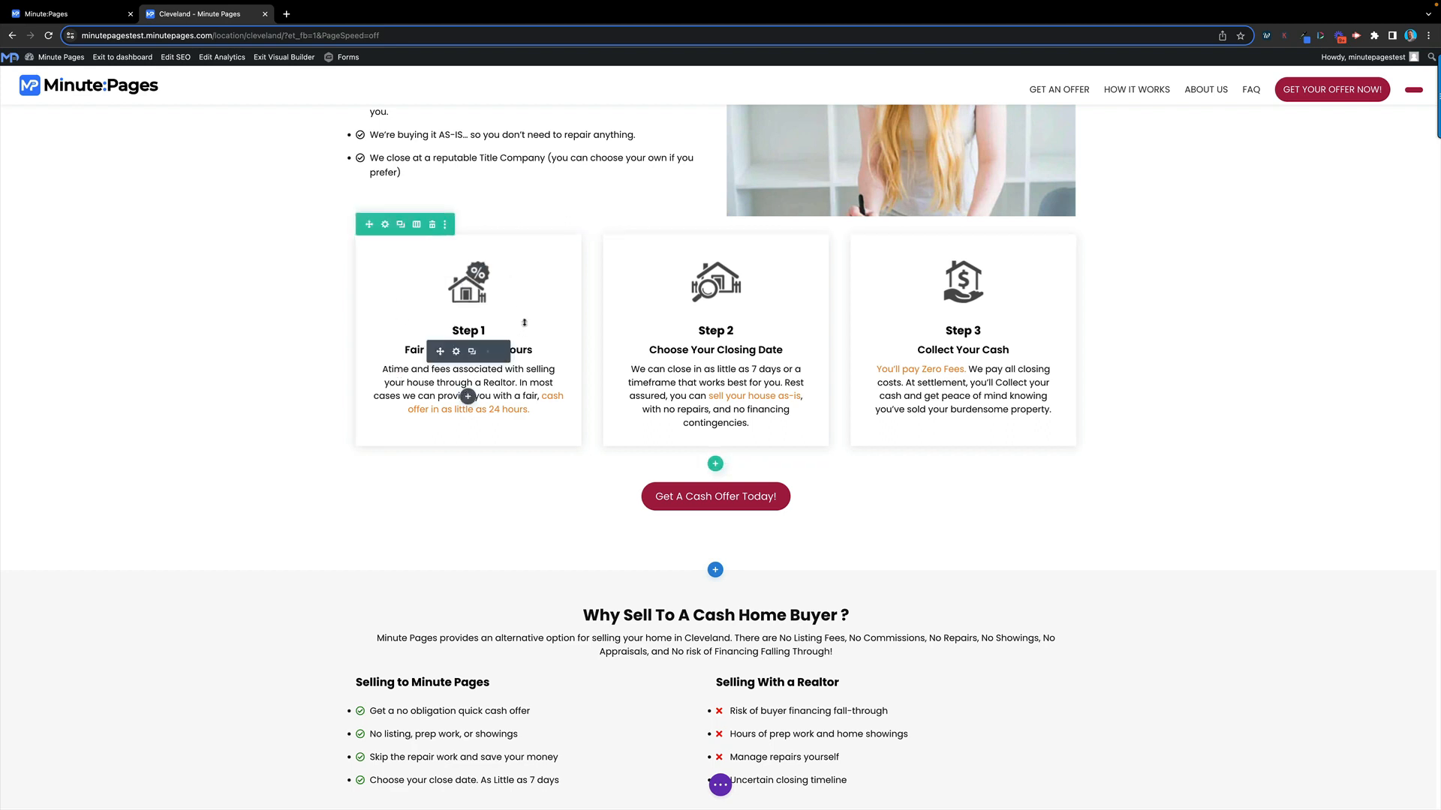
Open and close the Step 1 Text Settings panel, then scroll to the page top
{"action": "left_click", "coordinate": [456, 353]}
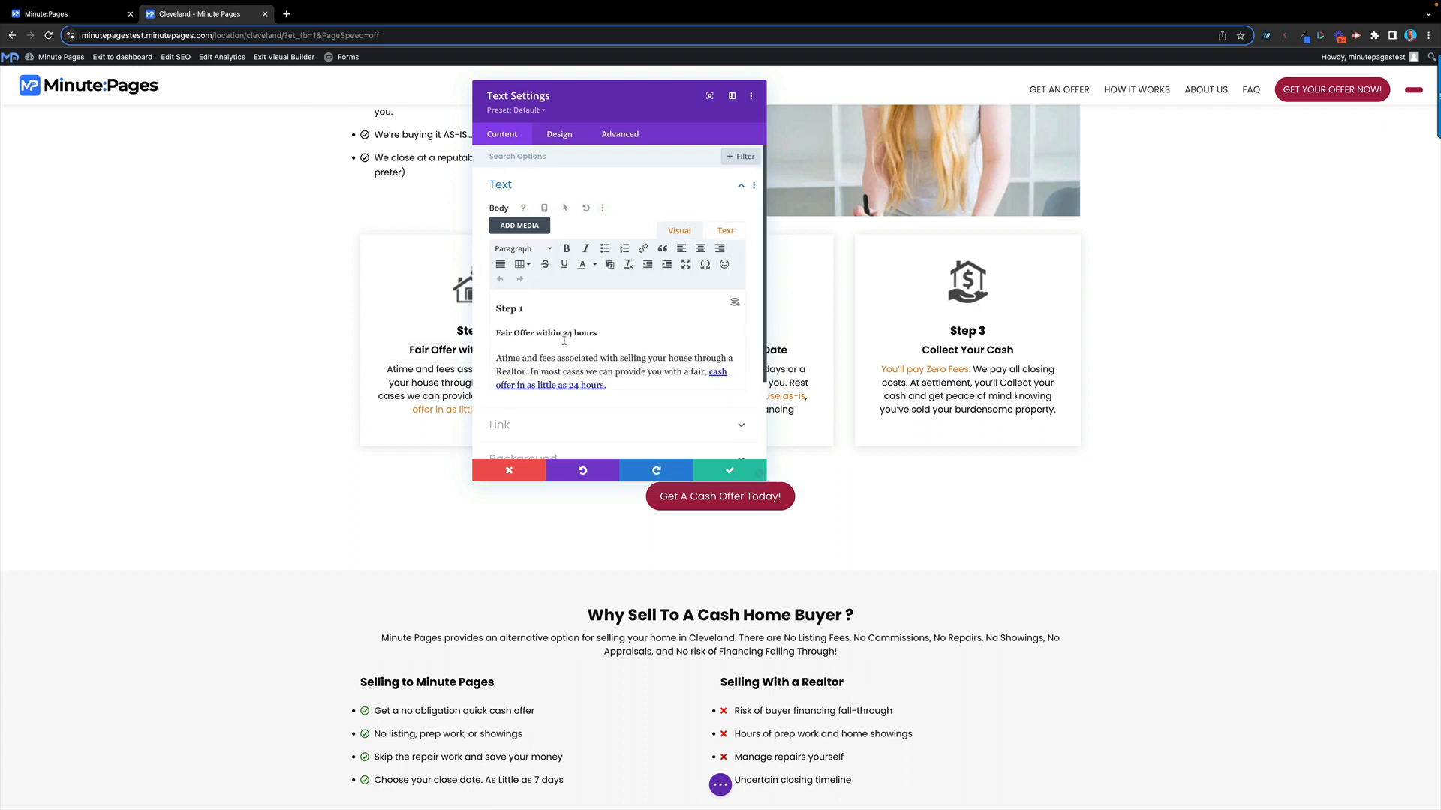
{"action": "scroll", "coordinate": [570, 339], "scroll_direction": "down", "scroll_amount": 1}
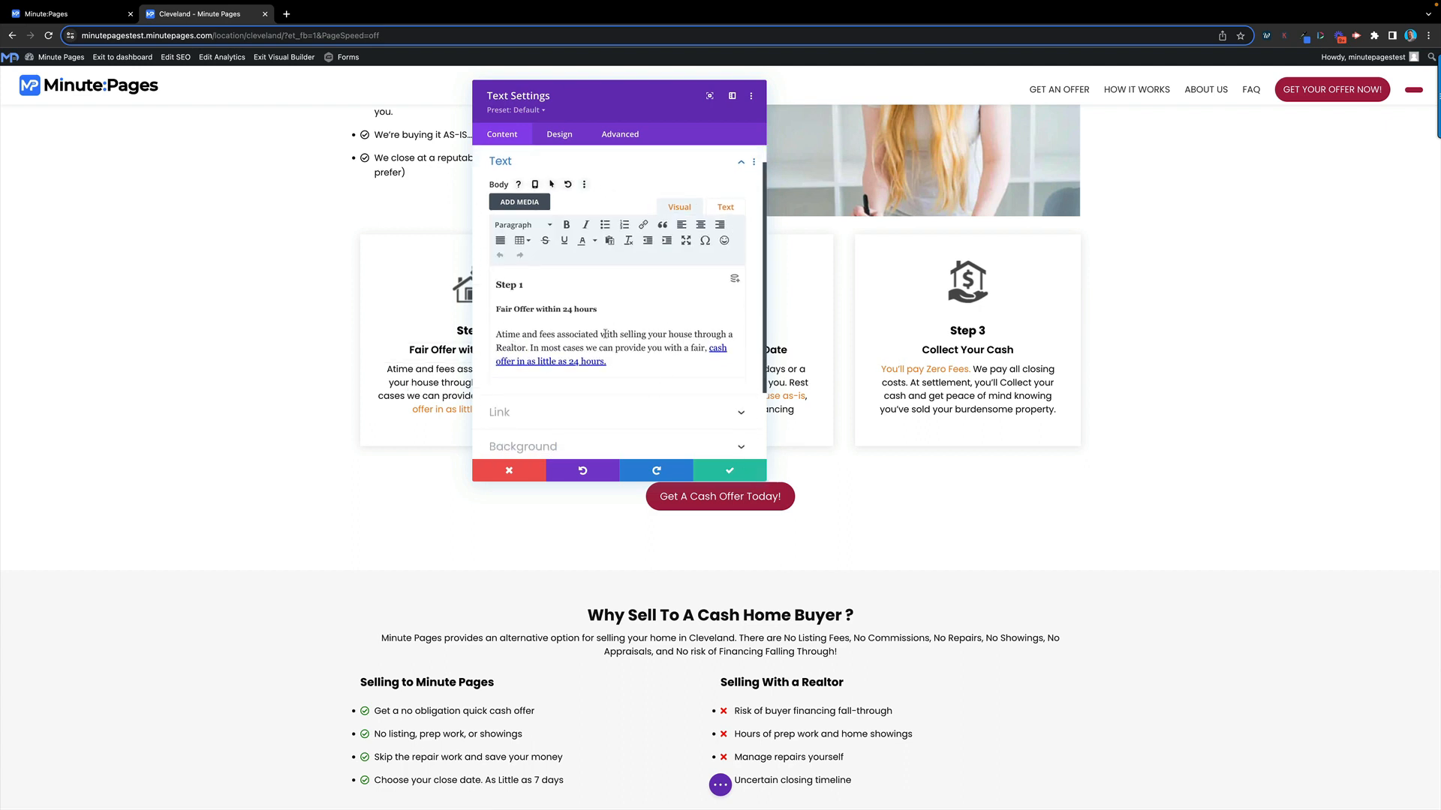
{"action": "scroll", "coordinate": [614, 326], "scroll_direction": "down", "scroll_amount": 3}
{"action": "scroll", "coordinate": [614, 332], "scroll_direction": "up", "scroll_amount": 4}
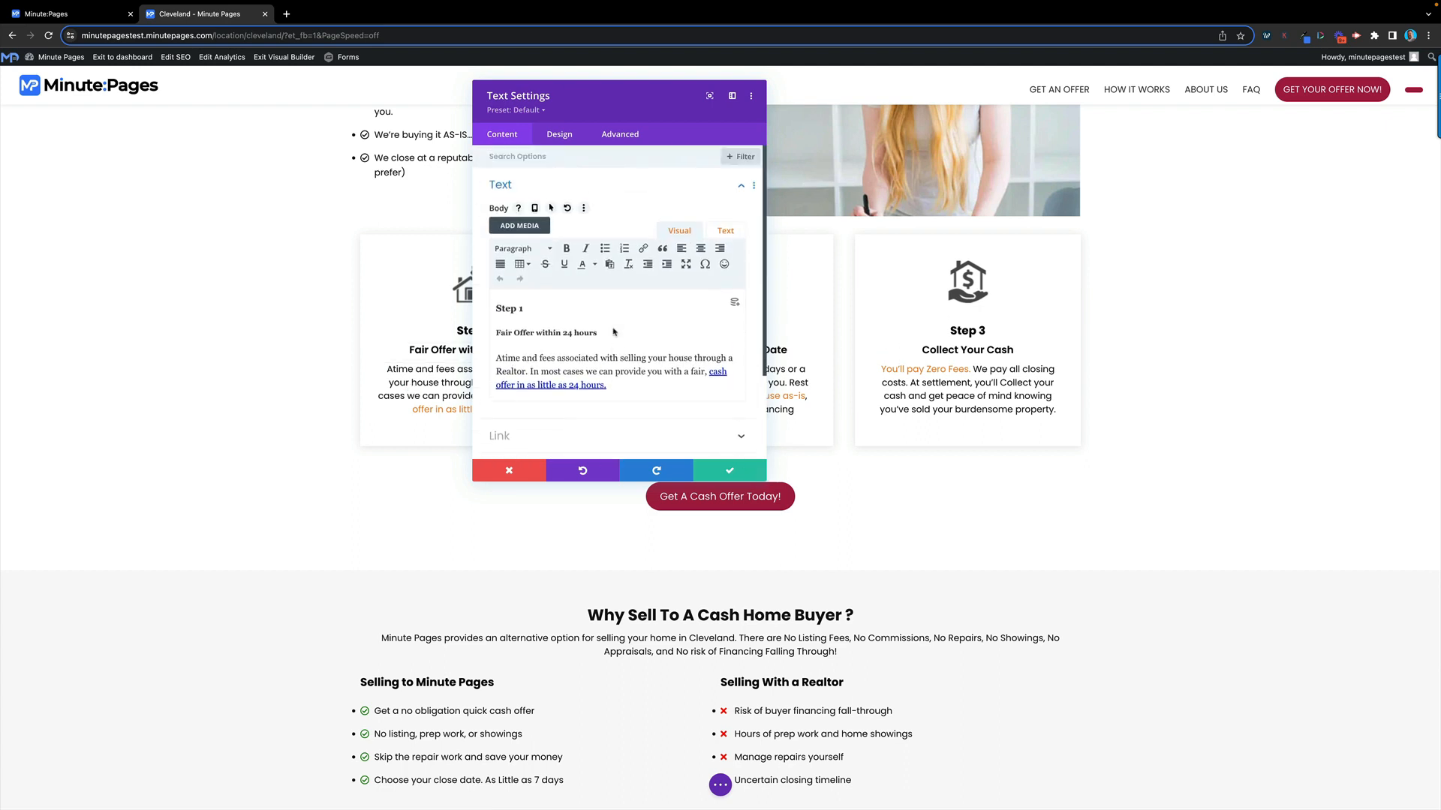
{"action": "left_click", "coordinate": [526, 474]}
{"action": "scroll", "coordinate": [625, 418], "scroll_direction": "up", "scroll_amount": 1}
{"action": "scroll", "coordinate": [625, 418], "scroll_direction": "down", "scroll_amount": 1}
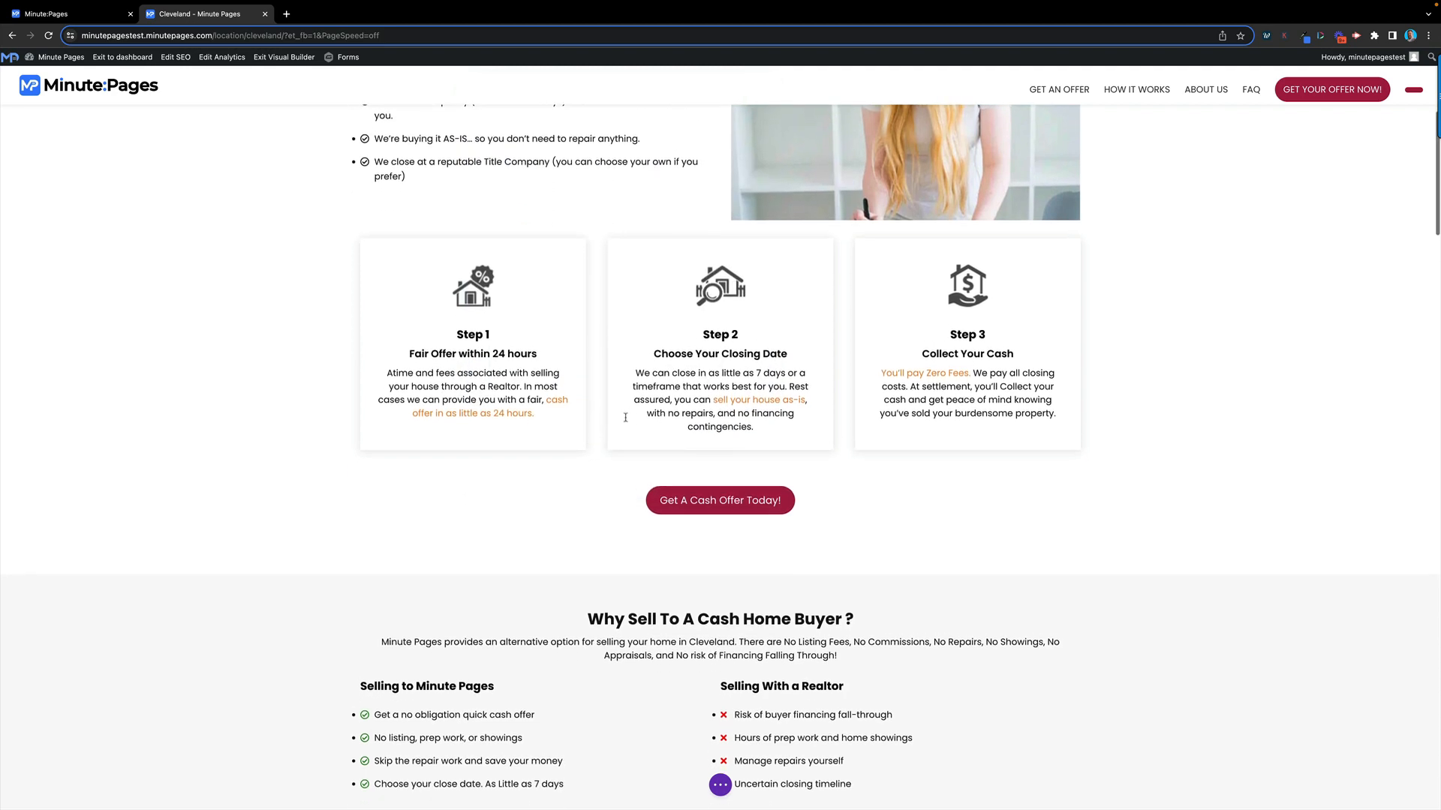
{"action": "scroll", "coordinate": [626, 417], "scroll_direction": "up", "scroll_amount": 5}
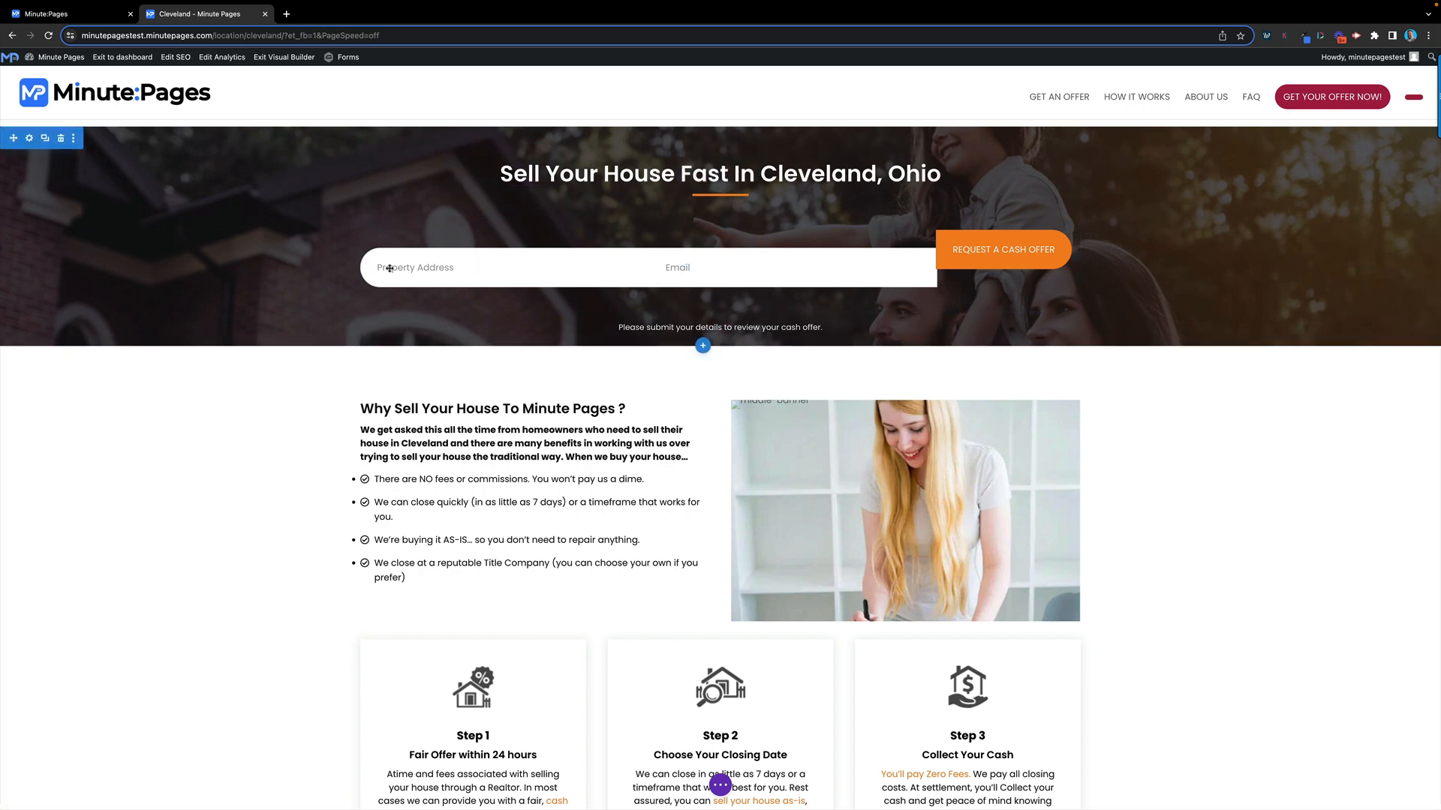
Exit the Divi builder to the dashboard, discarding the unsaved Cleveland page changes
{"action": "left_click", "coordinate": [720, 786]}
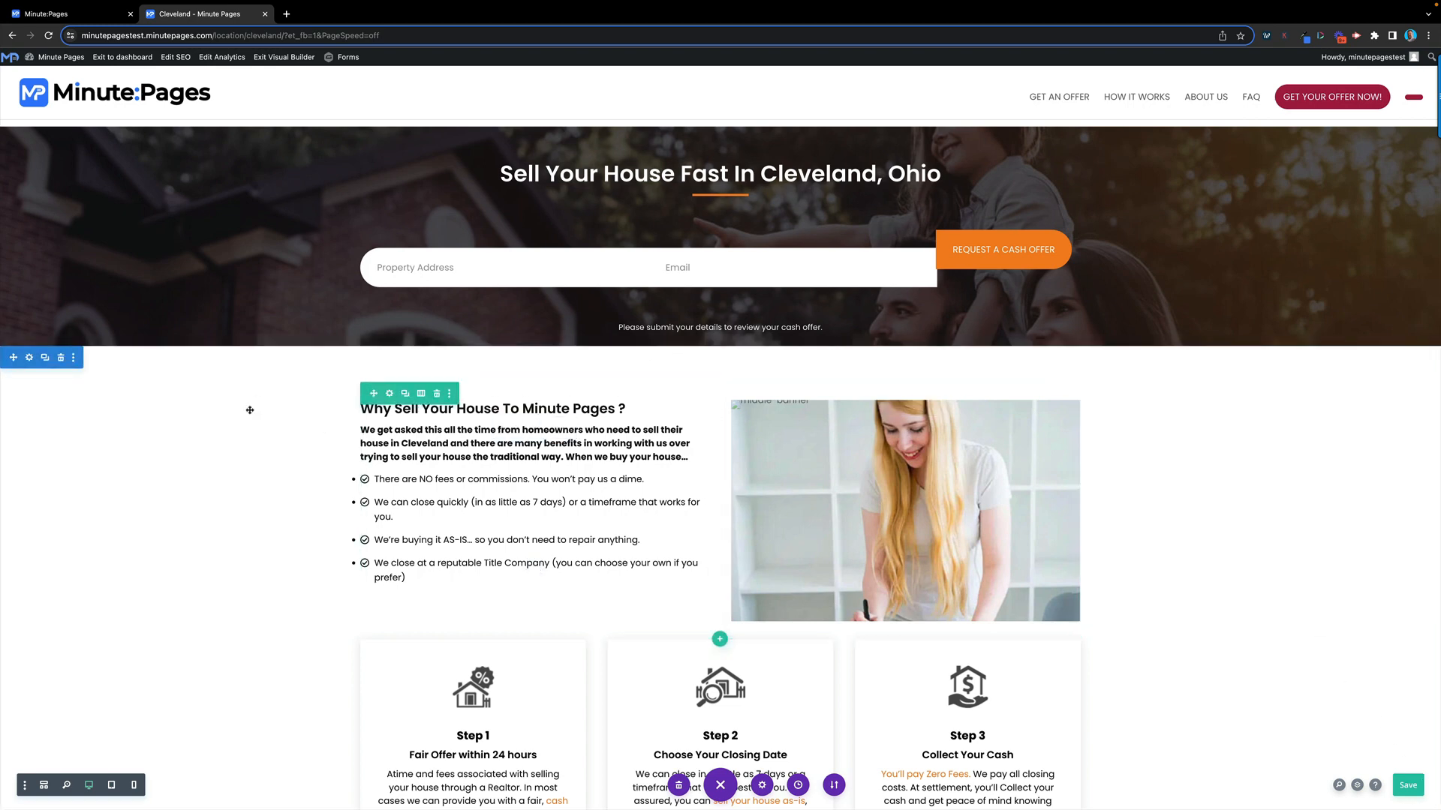
{"action": "left_click", "coordinate": [123, 58]}
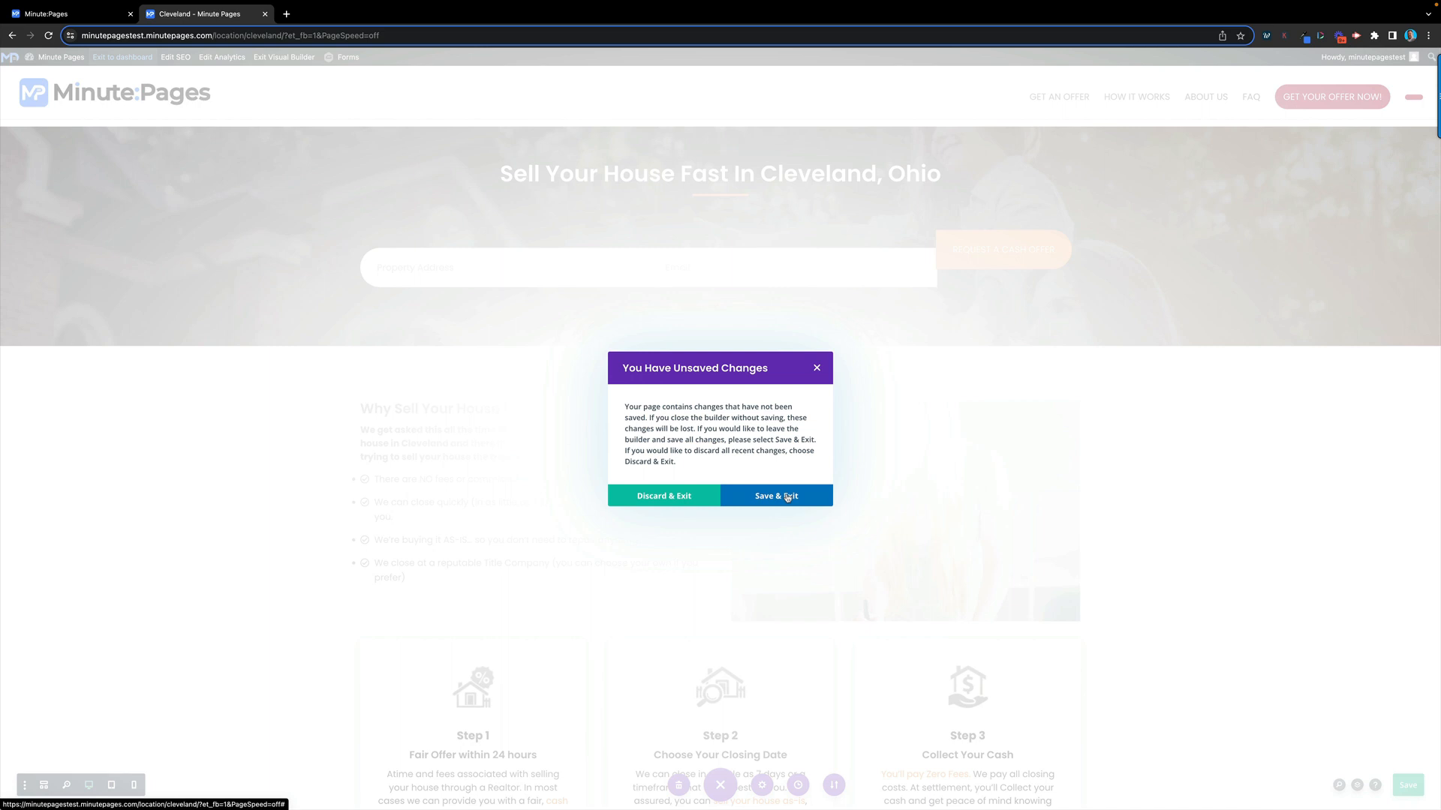
{"action": "left_click", "coordinate": [690, 498]}
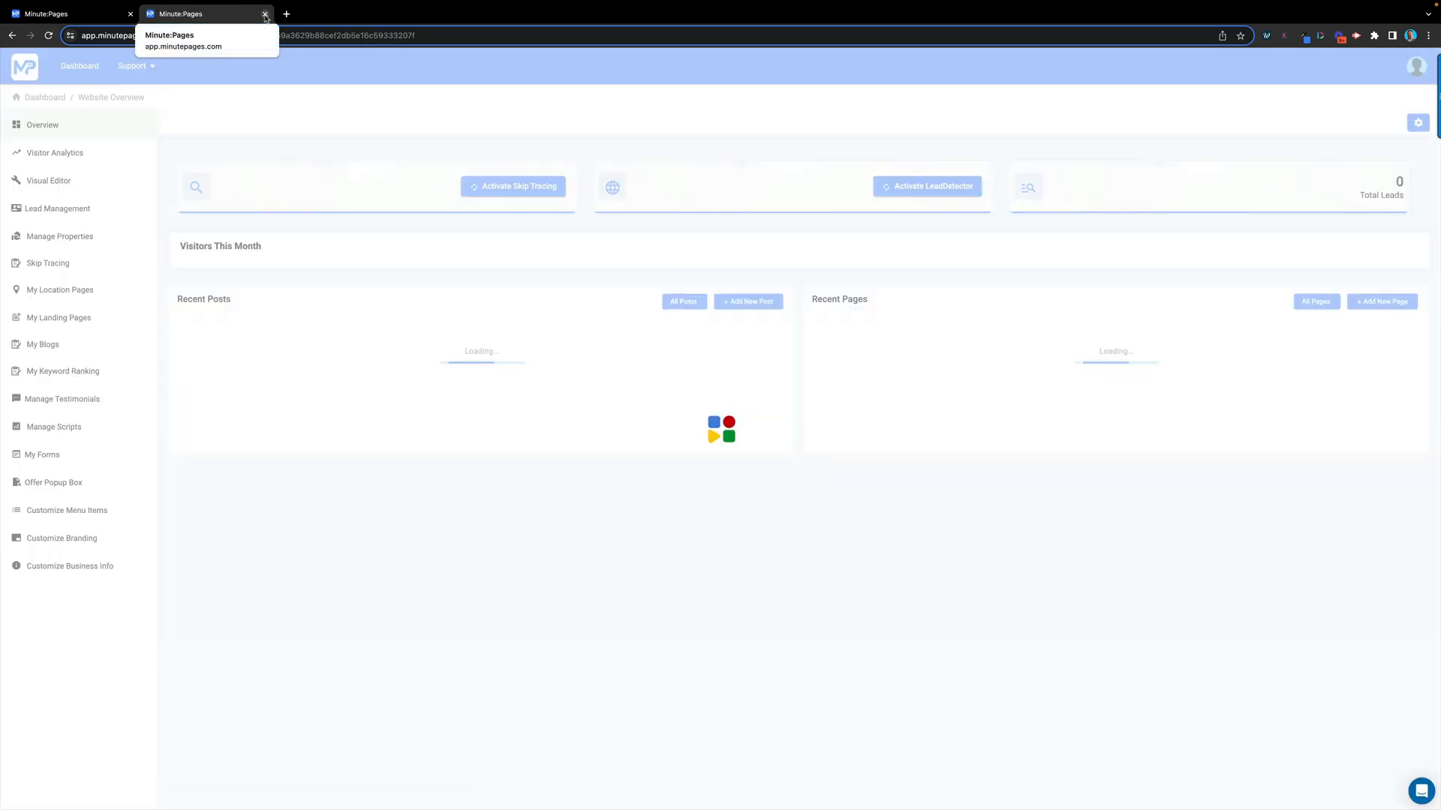
Close the second dashboard tab and go to My Blogs' Blog Post Schedule List
{"action": "left_click", "coordinate": [265, 13]}
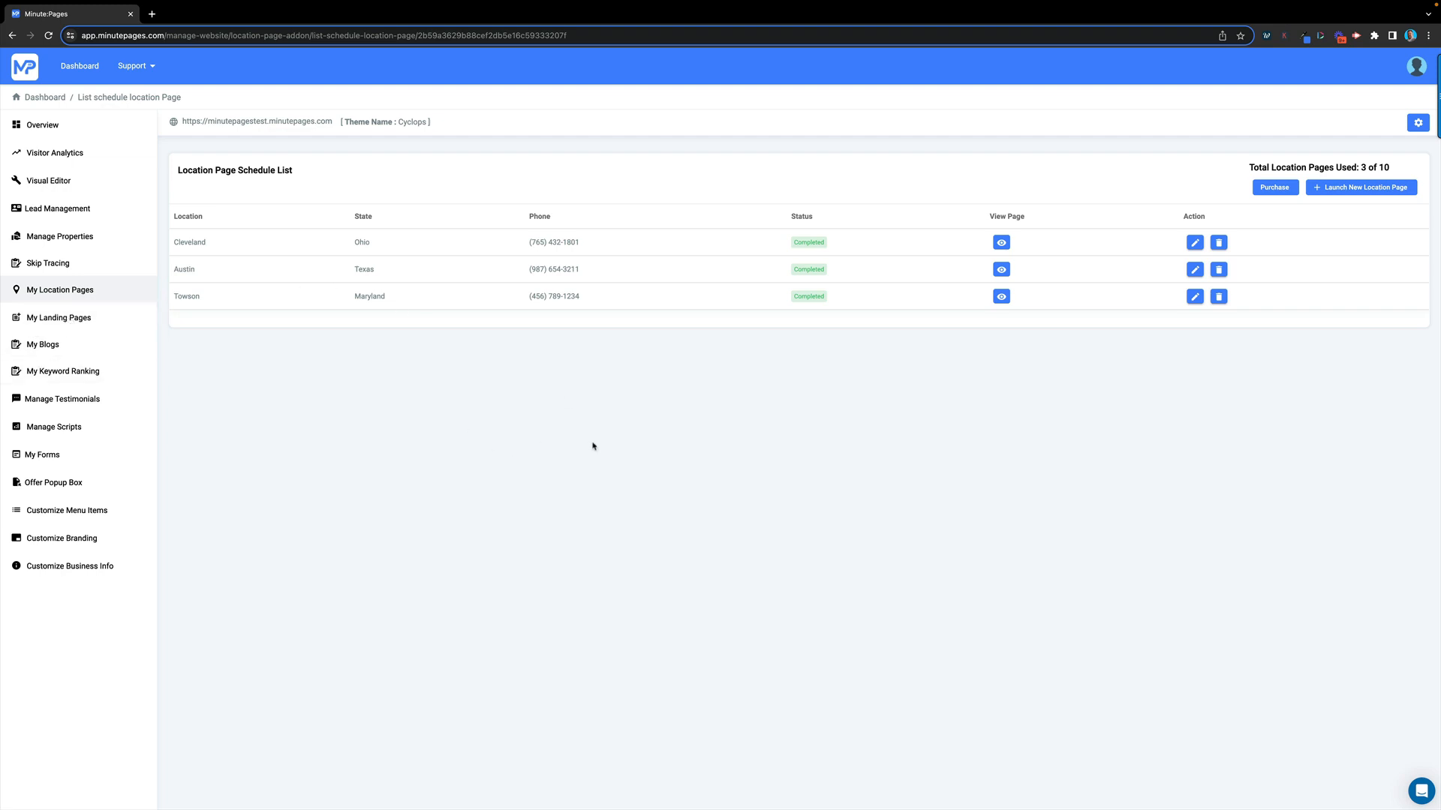
{"action": "left_click", "coordinate": [47, 348]}
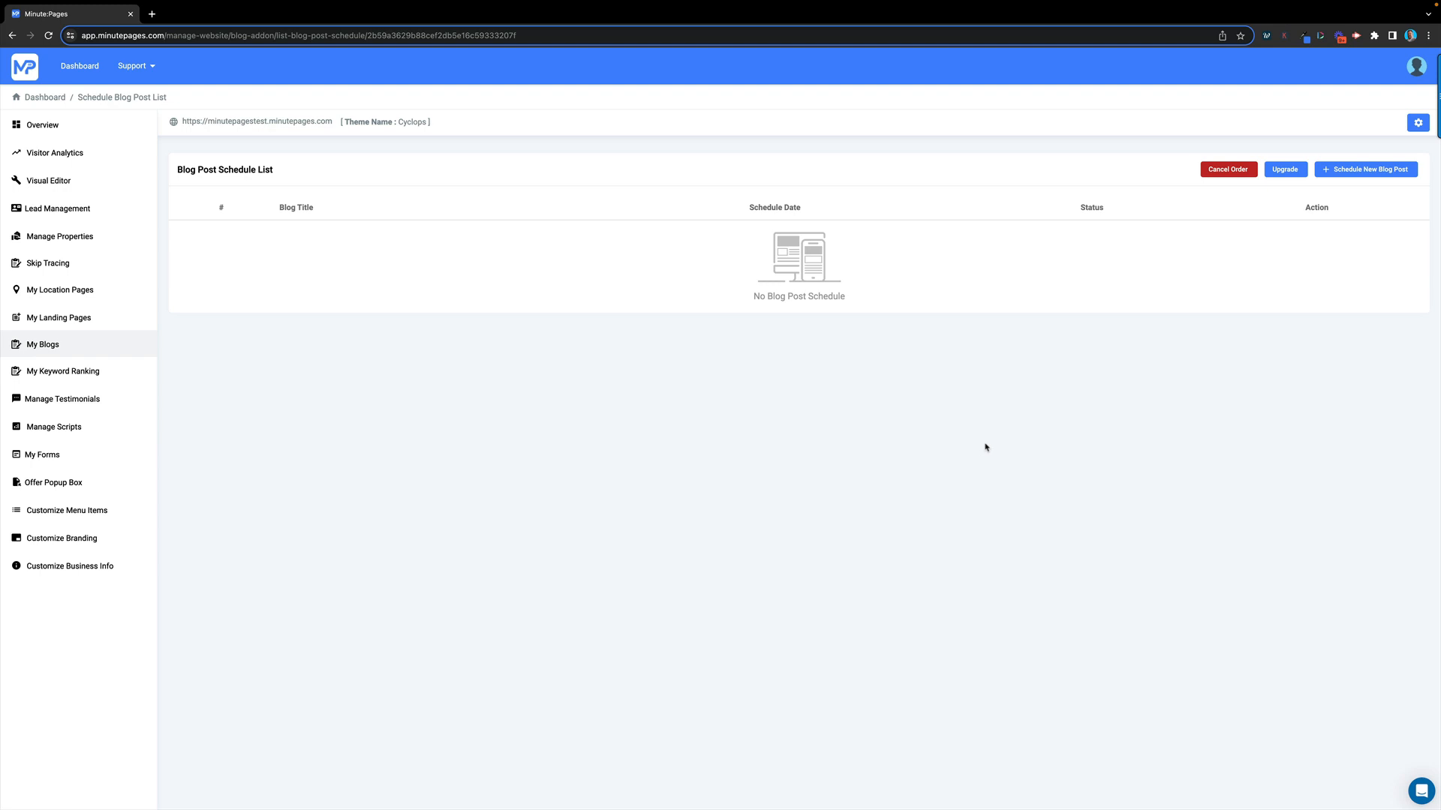
Start a new blog post schedule with the first five library posts selected
{"action": "left_click", "coordinate": [1367, 172]}
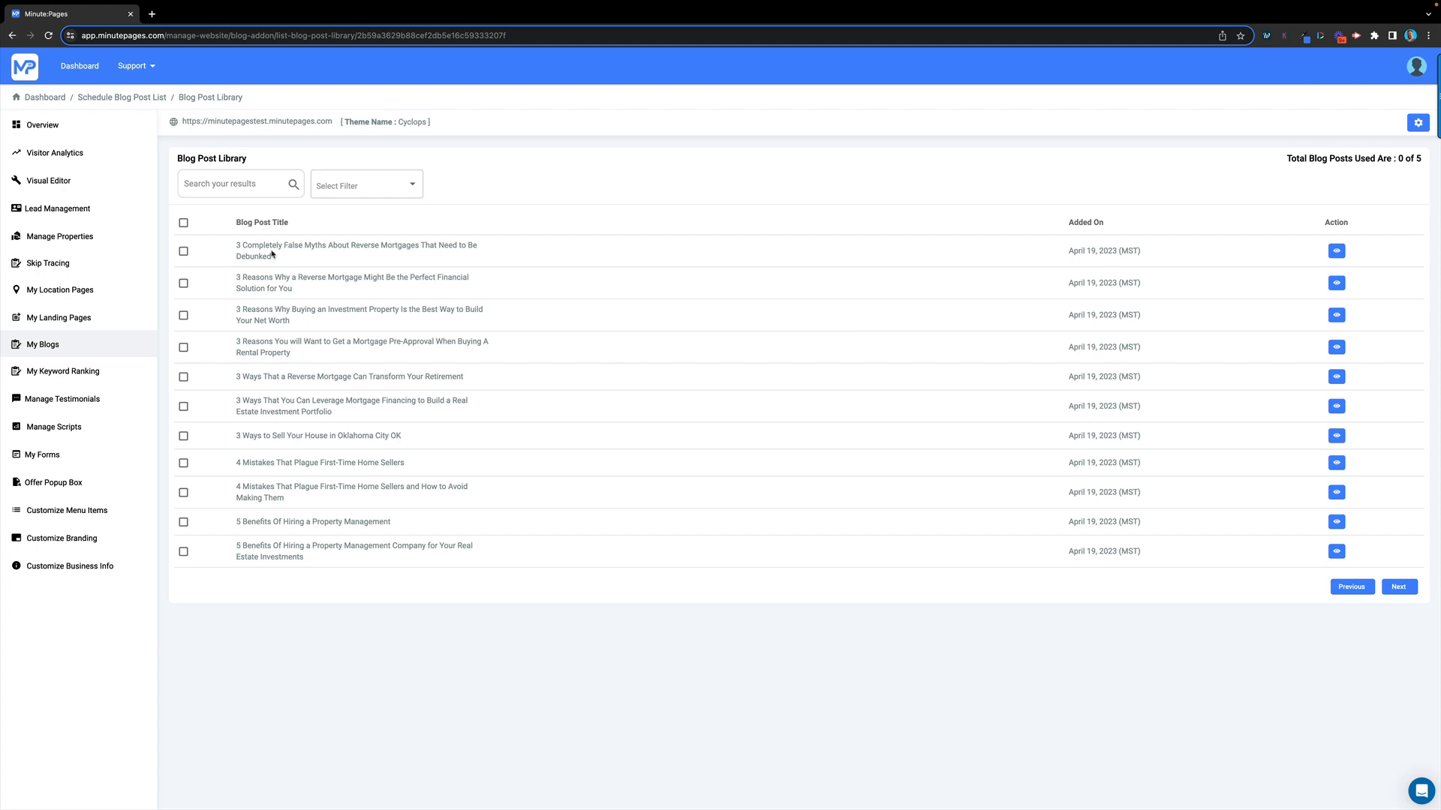
{"action": "left_click", "coordinate": [184, 252]}
{"action": "left_click", "coordinate": [183, 283]}
{"action": "left_click", "coordinate": [183, 315]}
{"action": "left_click", "coordinate": [184, 347]}
{"action": "left_click", "coordinate": [183, 377]}
{"action": "left_click", "coordinate": [183, 407]}
{"action": "left_click", "coordinate": [1398, 590]}
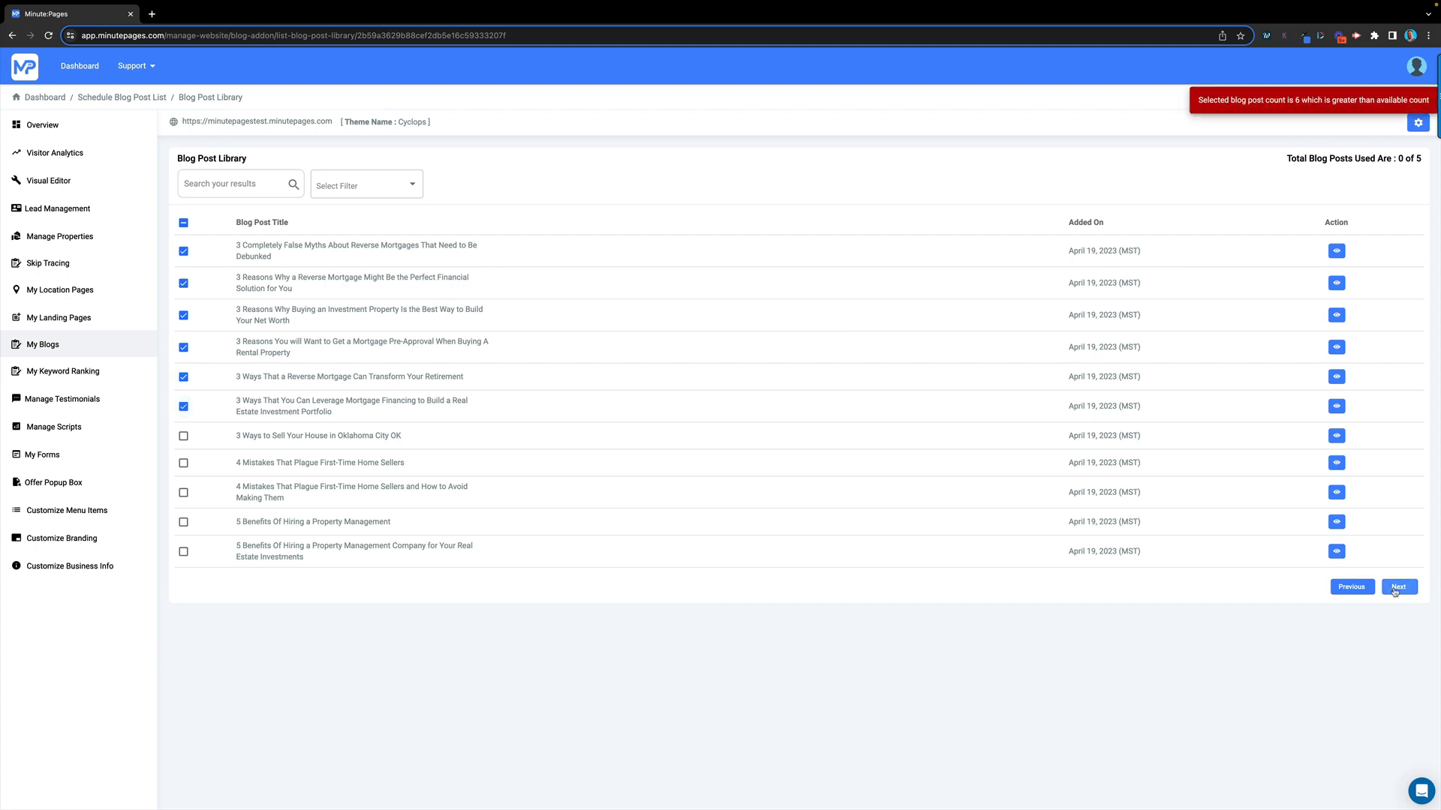
{"action": "left_click", "coordinate": [183, 409]}
{"action": "left_click", "coordinate": [1399, 587]}
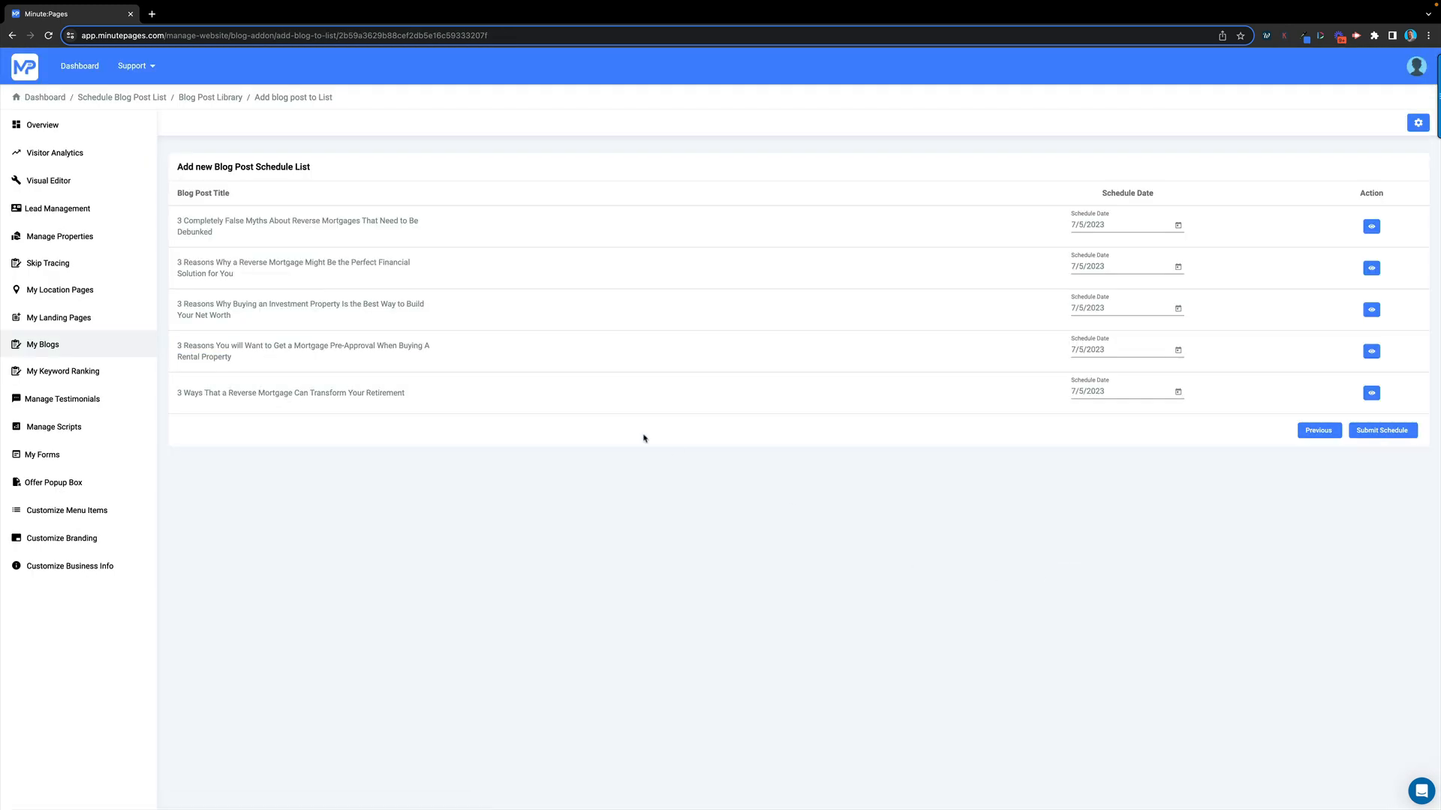
Date the five posts 7/6, 7/13, 7/20, 7/27 and 8/3/2023
{"action": "left_click", "coordinate": [1178, 227]}
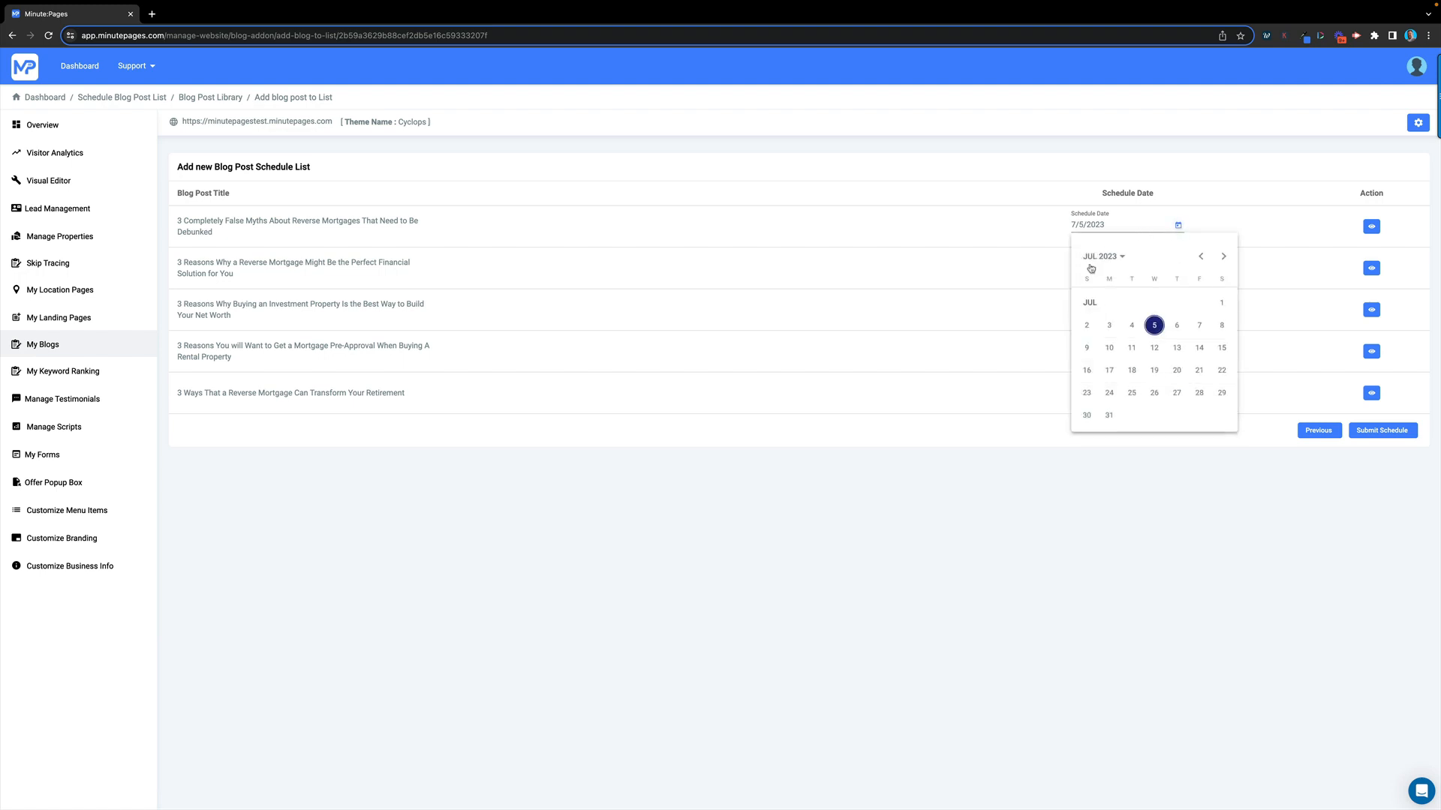
{"action": "left_click", "coordinate": [1177, 328]}
{"action": "left_click", "coordinate": [1178, 268]}
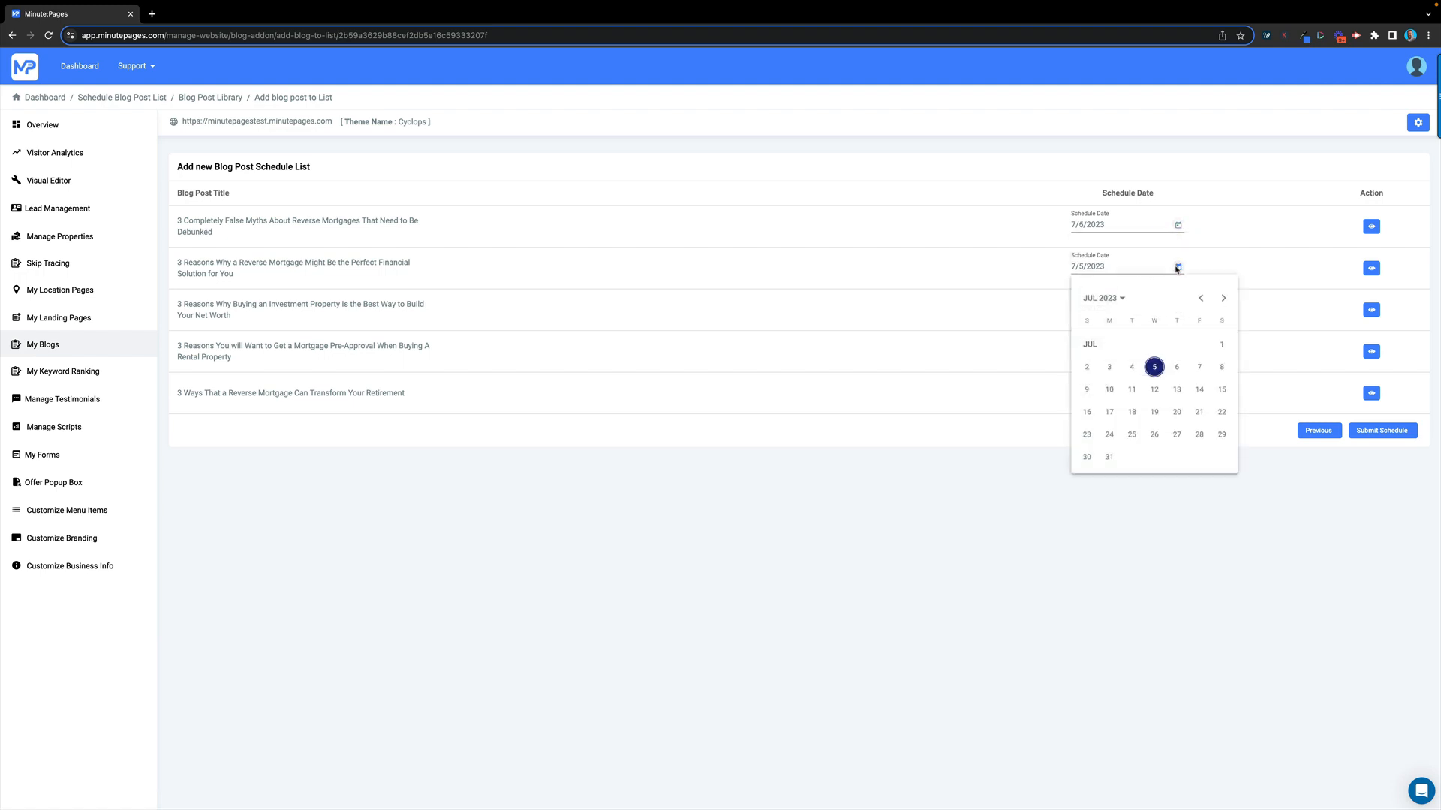
{"action": "left_click", "coordinate": [1177, 390]}
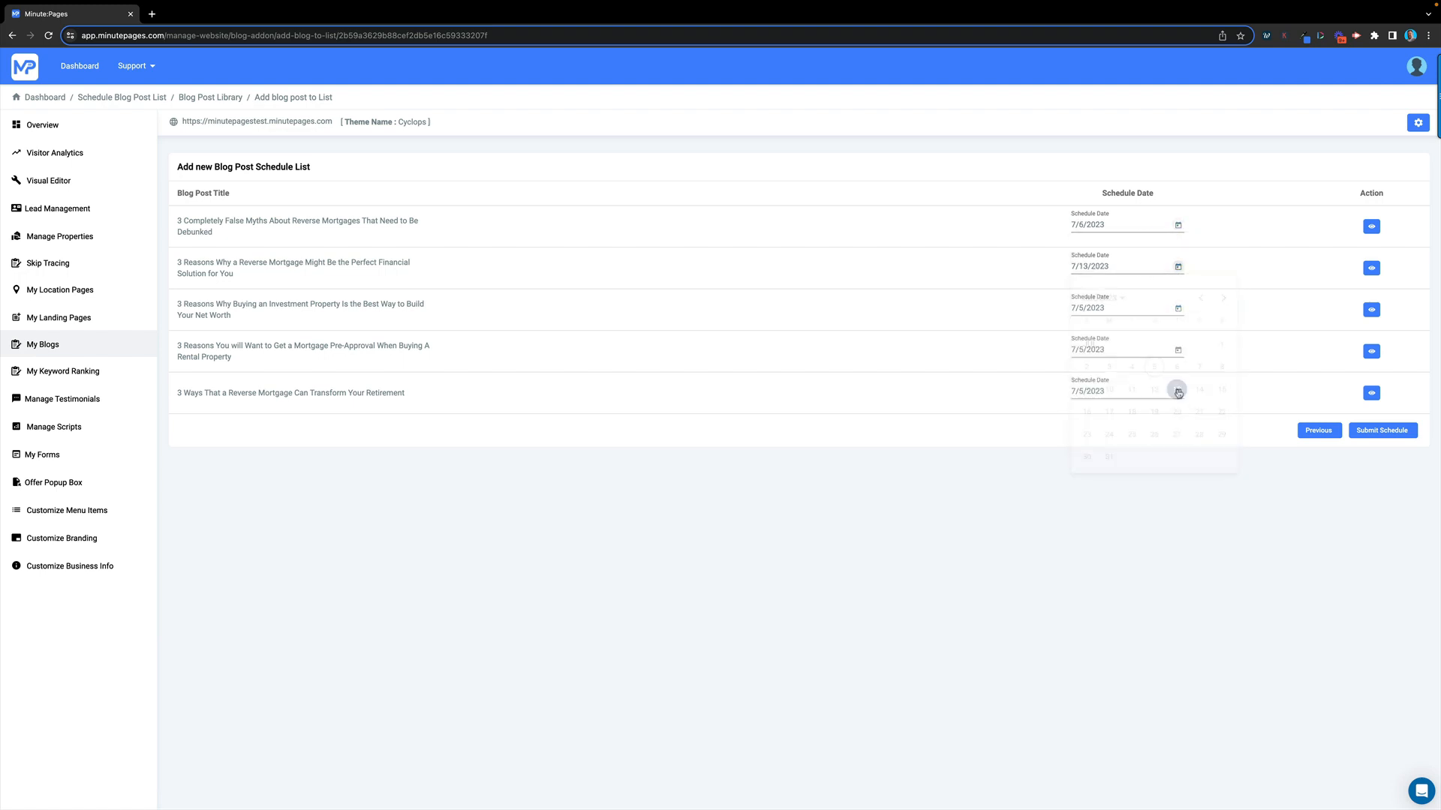
{"action": "left_click", "coordinate": [1178, 308]}
{"action": "left_click", "coordinate": [1176, 454]}
{"action": "left_click", "coordinate": [1179, 351]}
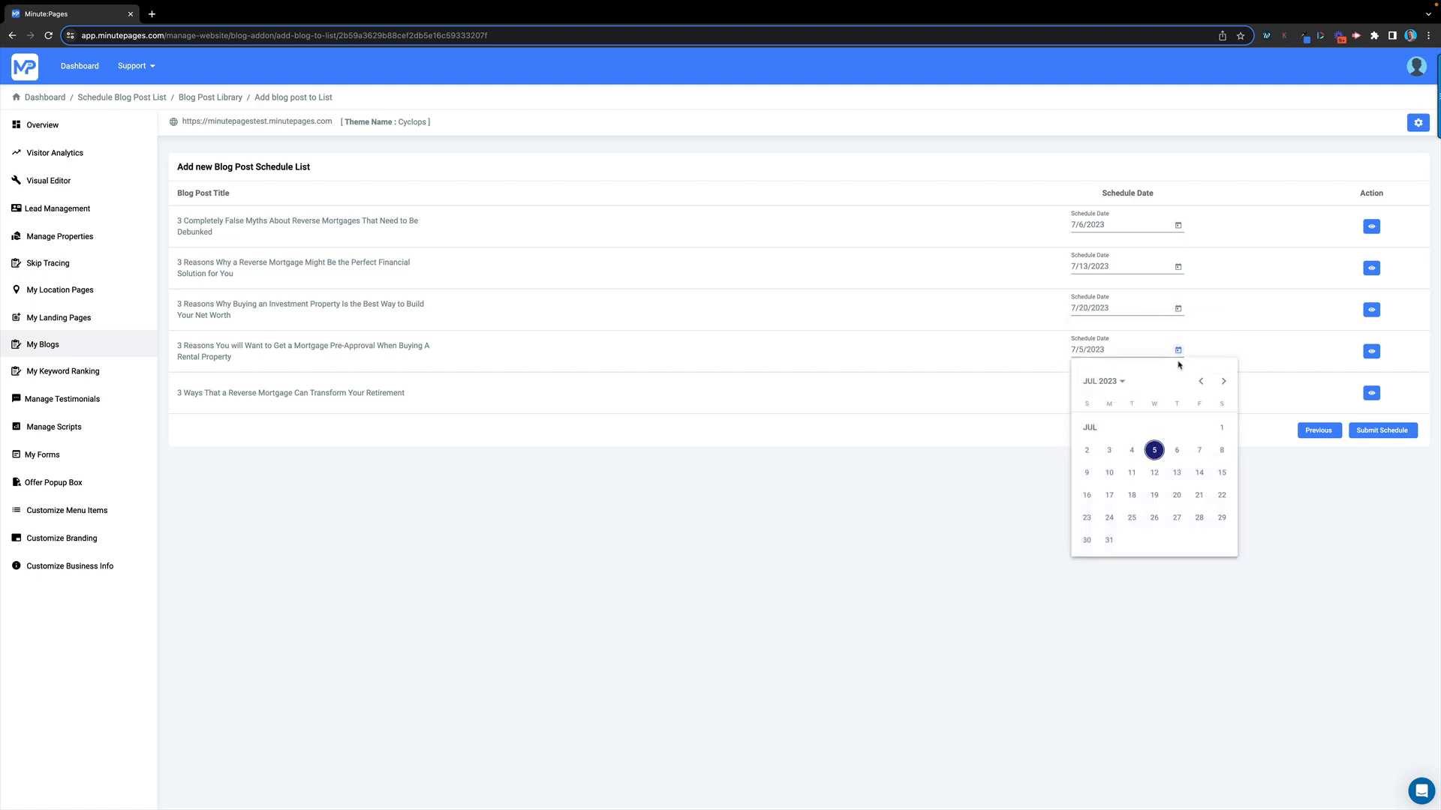
{"action": "left_click", "coordinate": [1176, 517]}
{"action": "left_click", "coordinate": [1178, 392]}
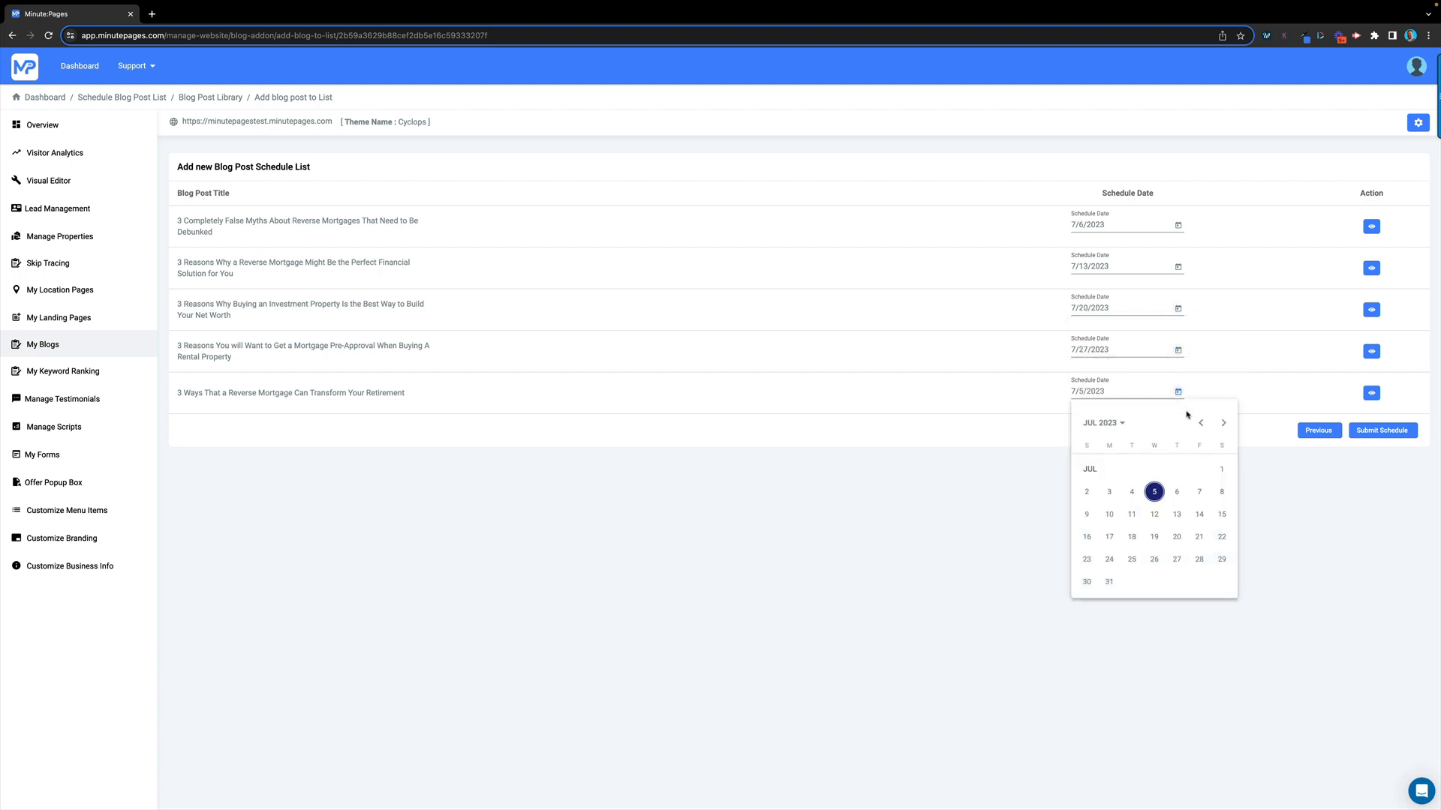
{"action": "left_click", "coordinate": [1223, 422]}
{"action": "left_click", "coordinate": [1176, 491]}
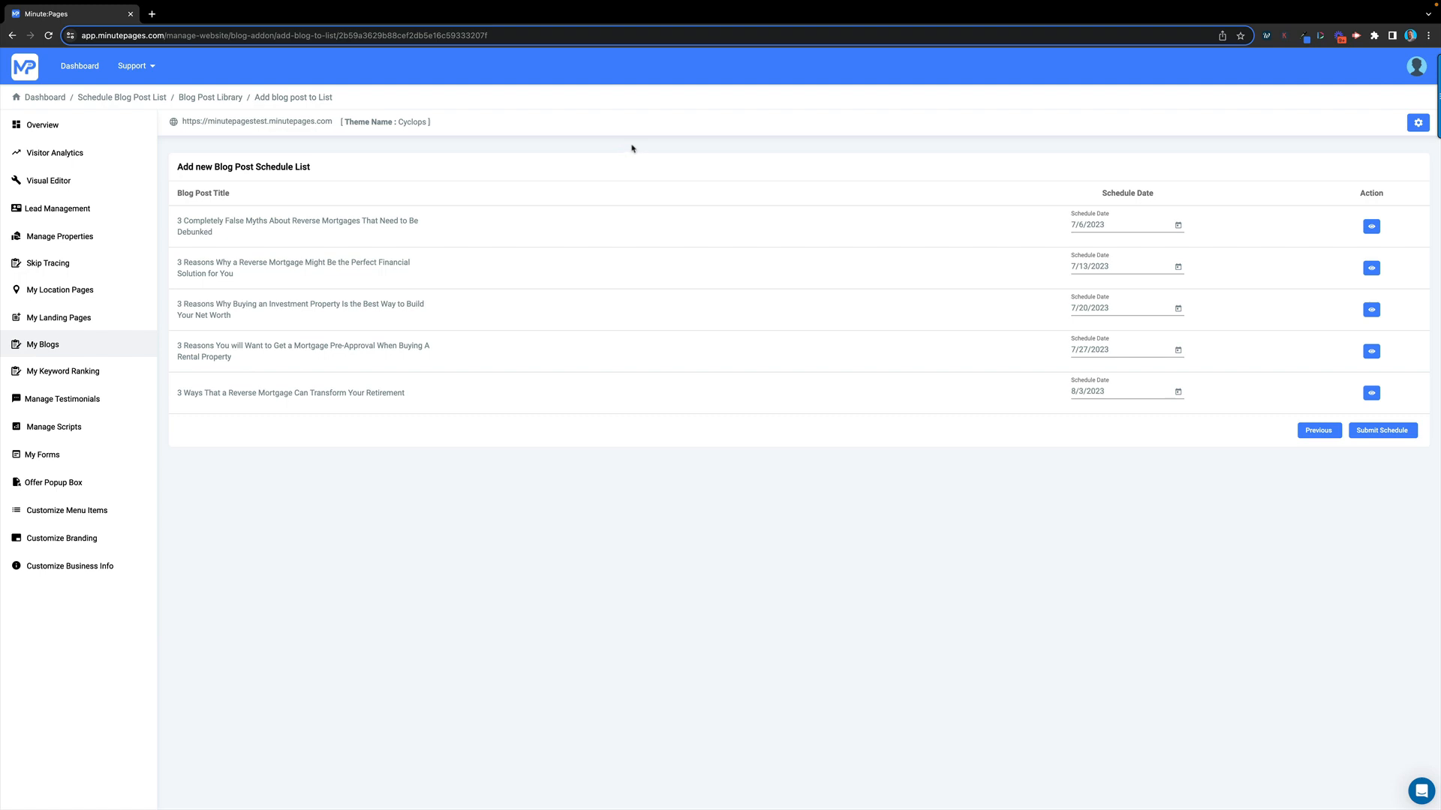
From the Overview page, start a new post via + Add New Post in Recent Posts
{"action": "left_click", "coordinate": [44, 127]}
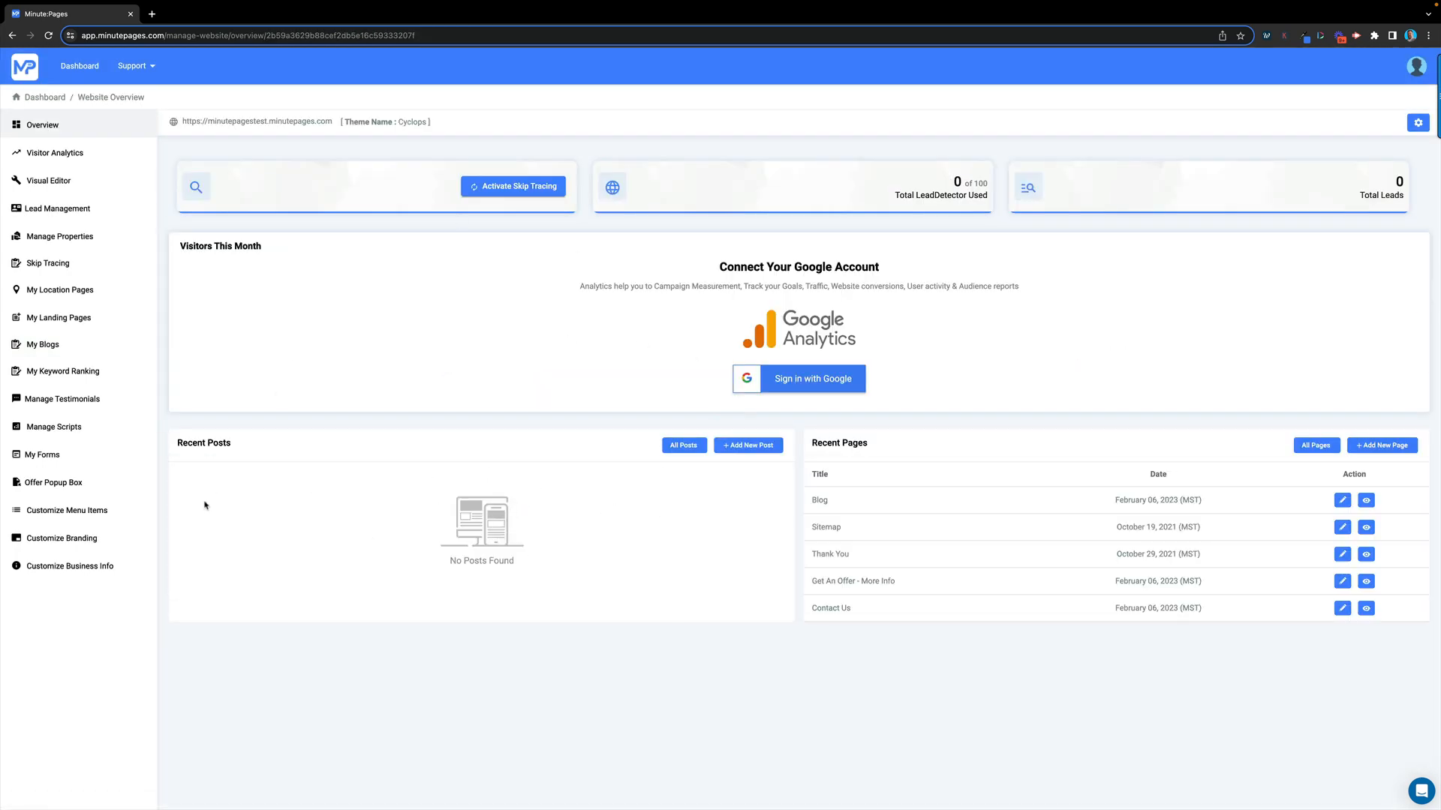
{"action": "left_click", "coordinate": [755, 448]}
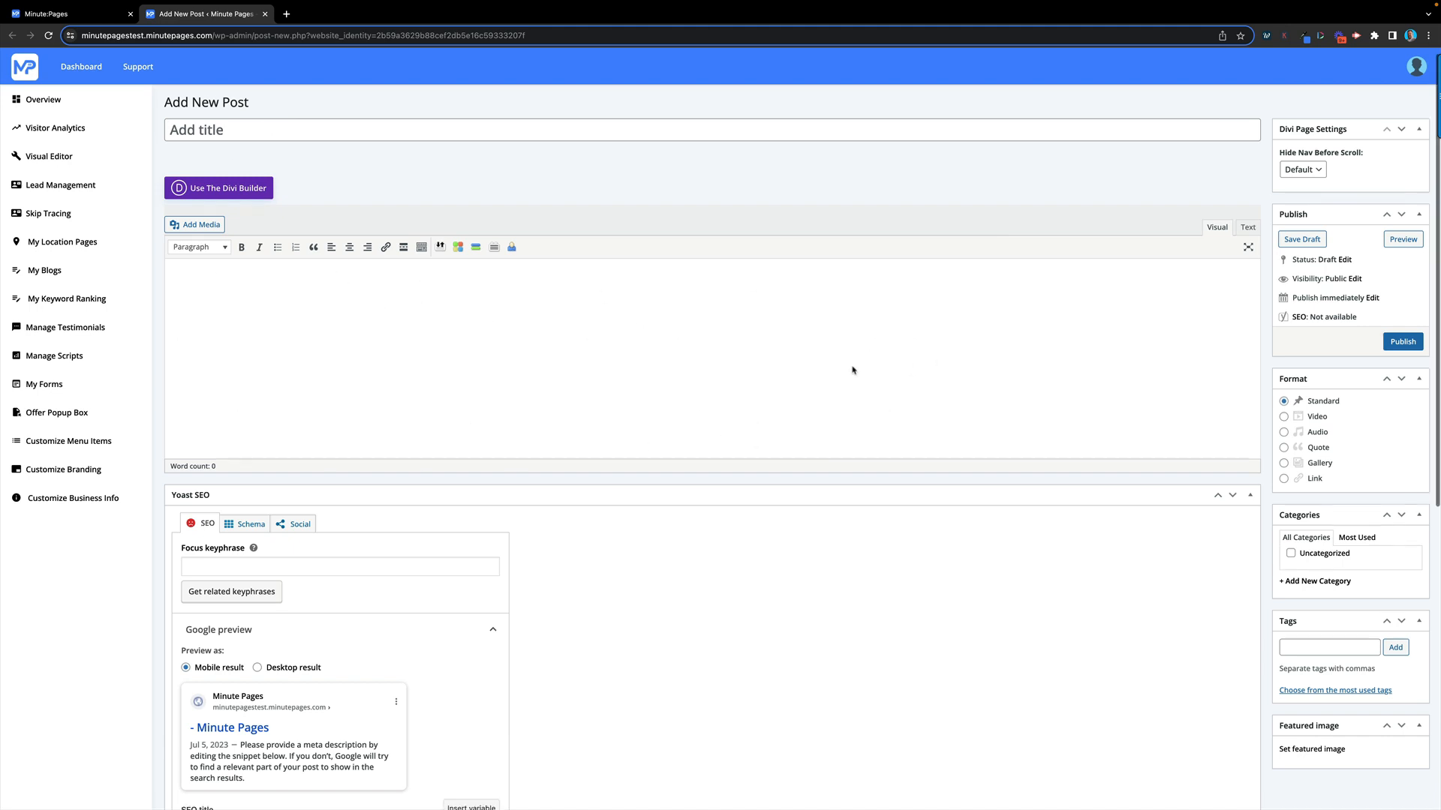
Expand the new post's Yoast SEO analysis results
{"action": "scroll", "coordinate": [853, 370], "scroll_direction": "down", "scroll_amount": 3}
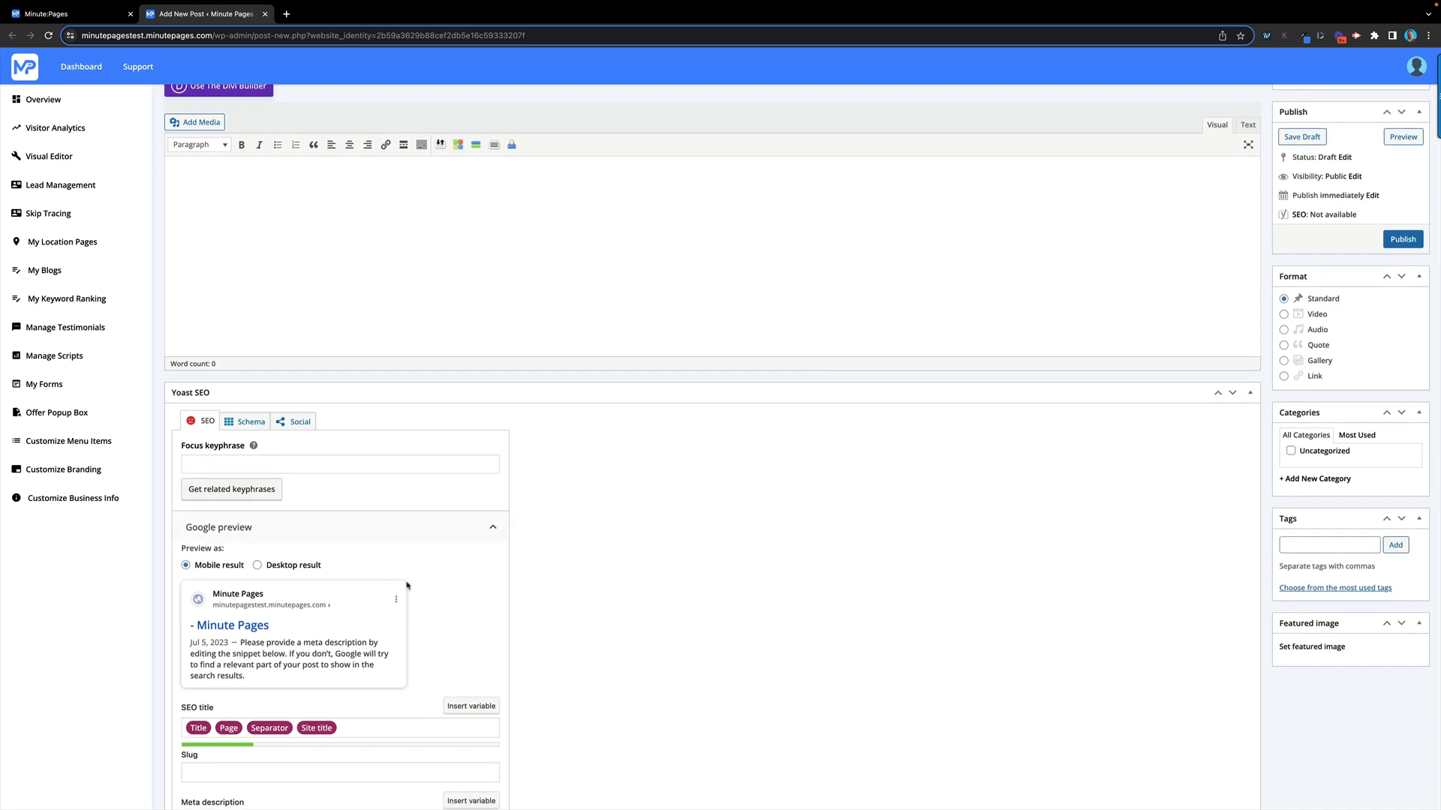
{"action": "scroll", "coordinate": [407, 586], "scroll_direction": "down", "scroll_amount": 4}
{"action": "scroll", "coordinate": [426, 379], "scroll_direction": "down", "scroll_amount": 3}
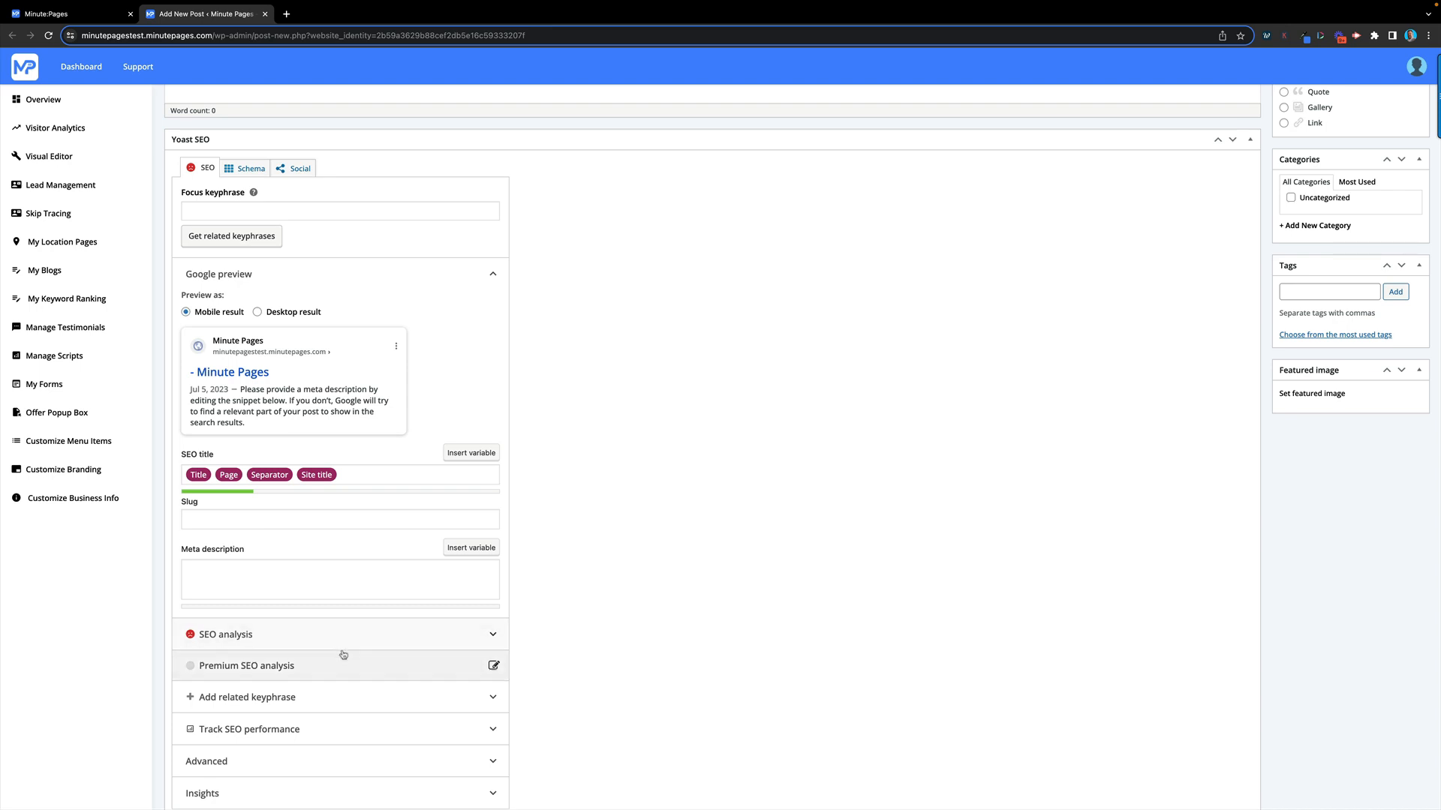
{"action": "left_click", "coordinate": [412, 634]}
{"action": "scroll", "coordinate": [355, 593], "scroll_direction": "down", "scroll_amount": 1}
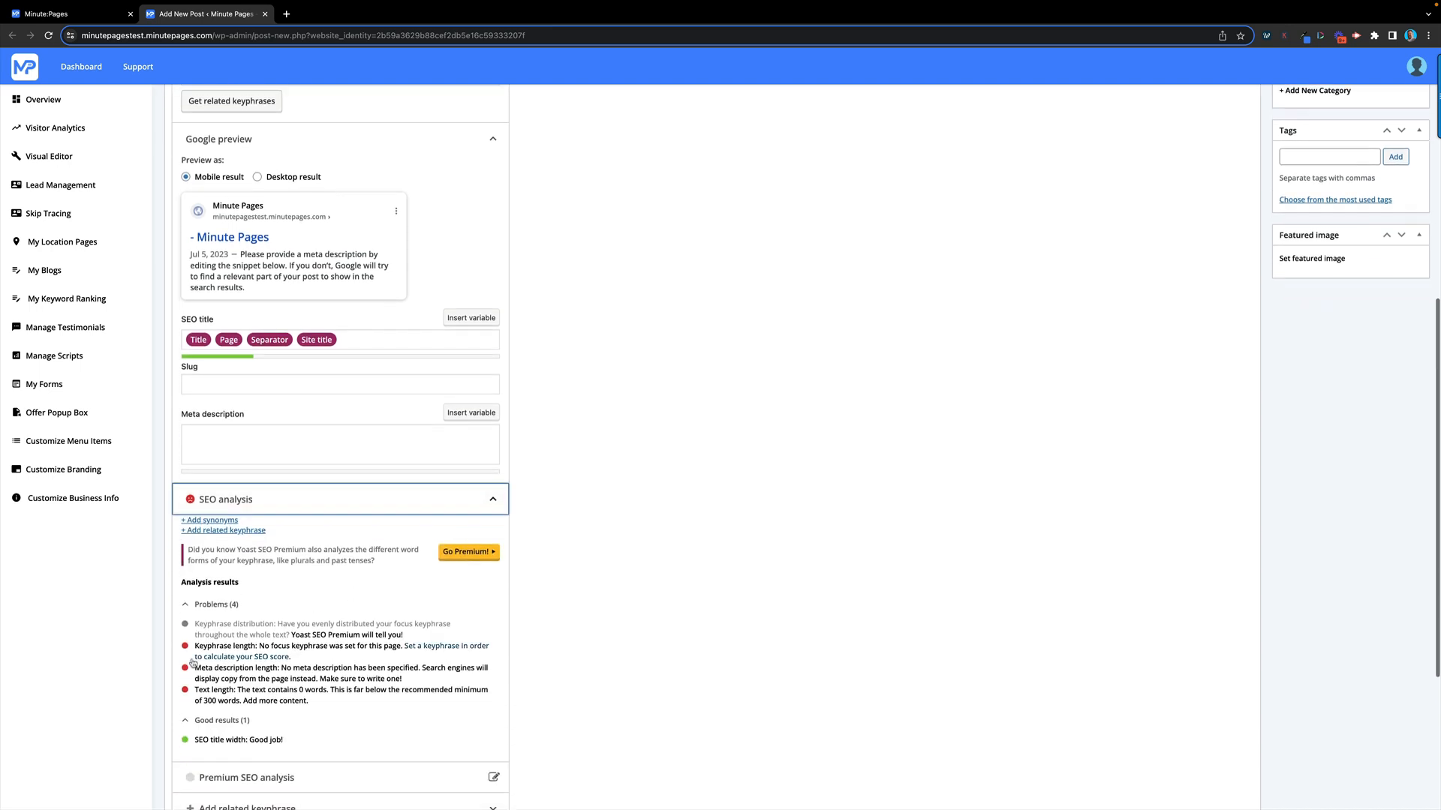
Open the publish date fields next to Publish immediately, then go to My Keyword Ranking
{"action": "scroll", "coordinate": [368, 513], "scroll_direction": "up", "scroll_amount": 3}
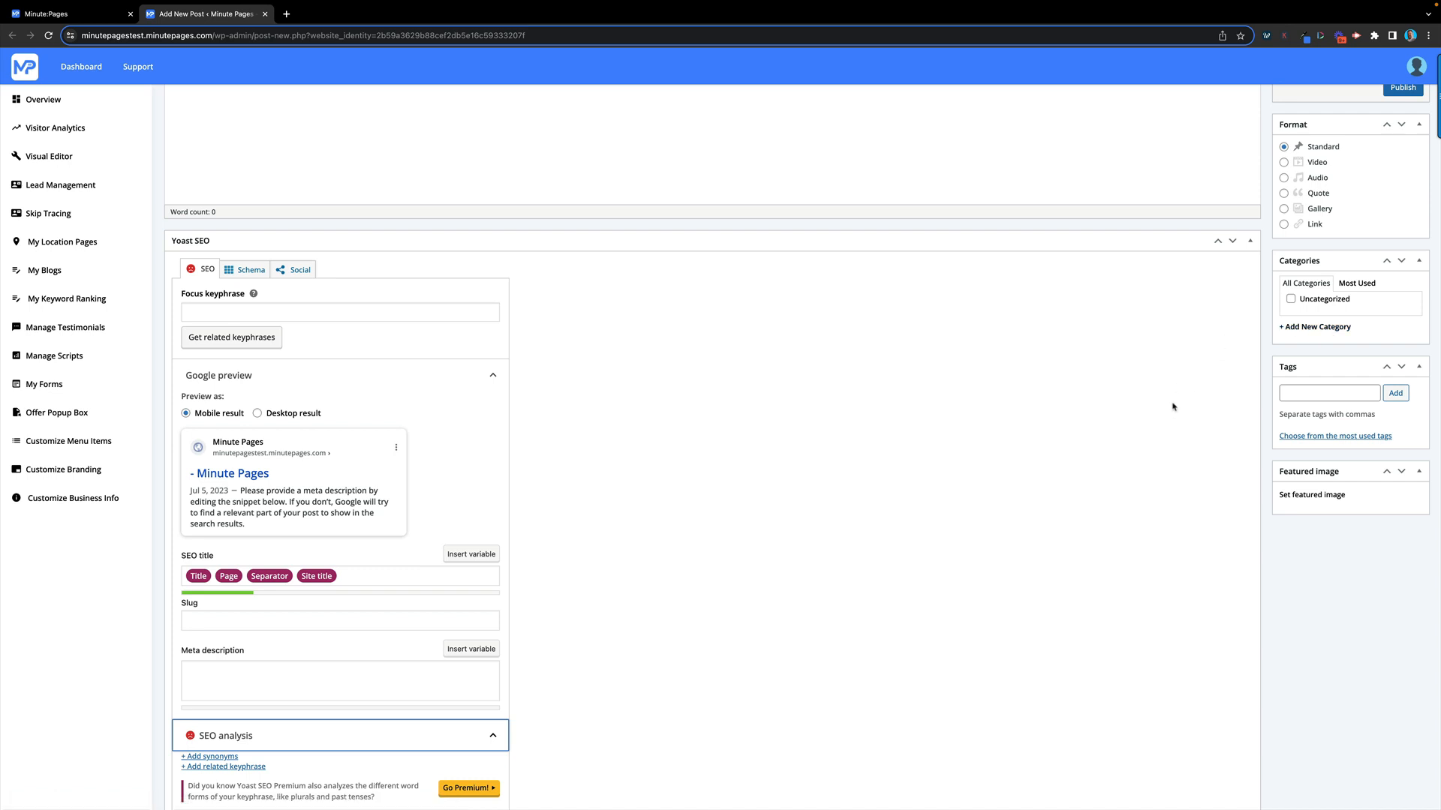
{"action": "scroll", "coordinate": [1175, 405], "scroll_direction": "up", "scroll_amount": 1}
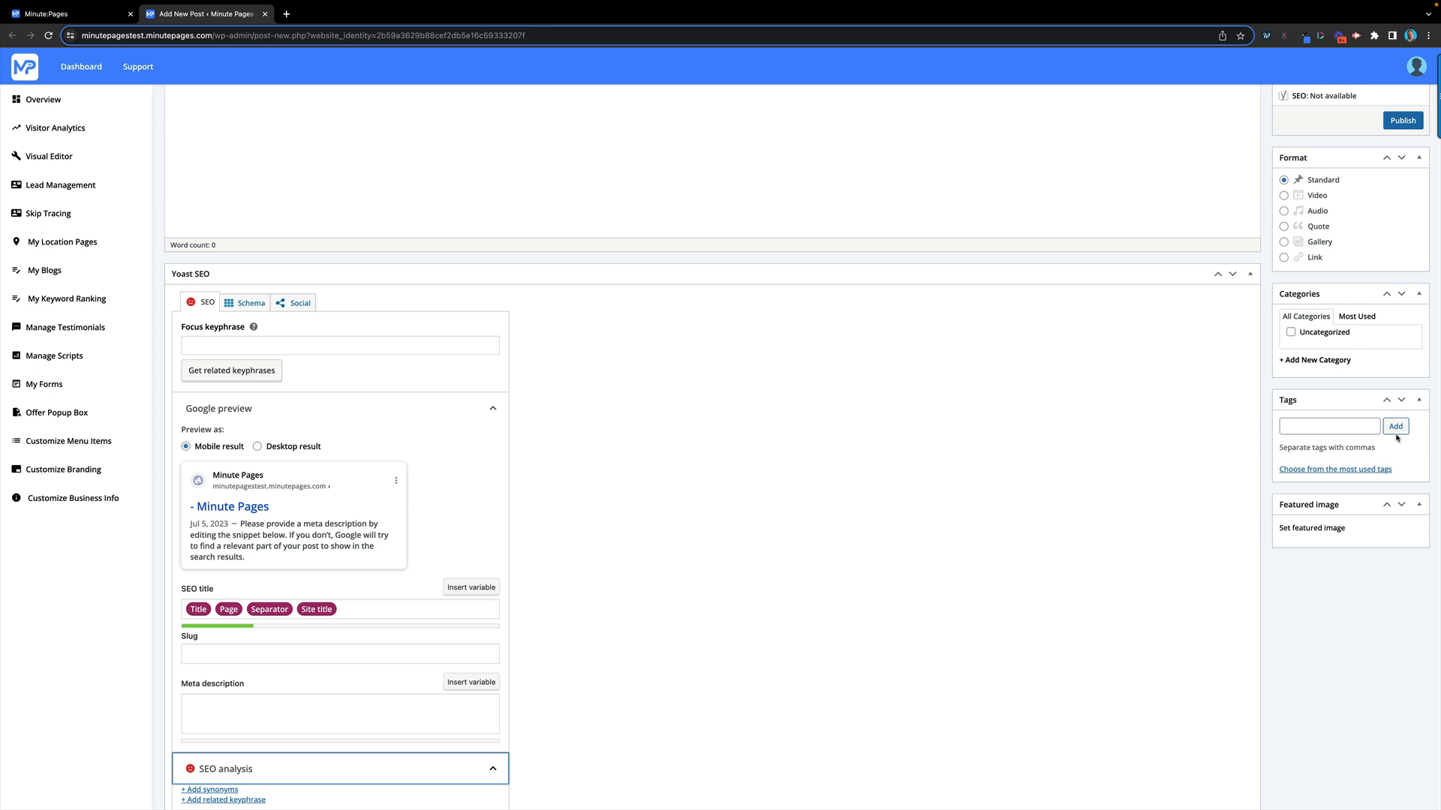
{"action": "scroll", "coordinate": [1398, 439], "scroll_direction": "up", "scroll_amount": 3}
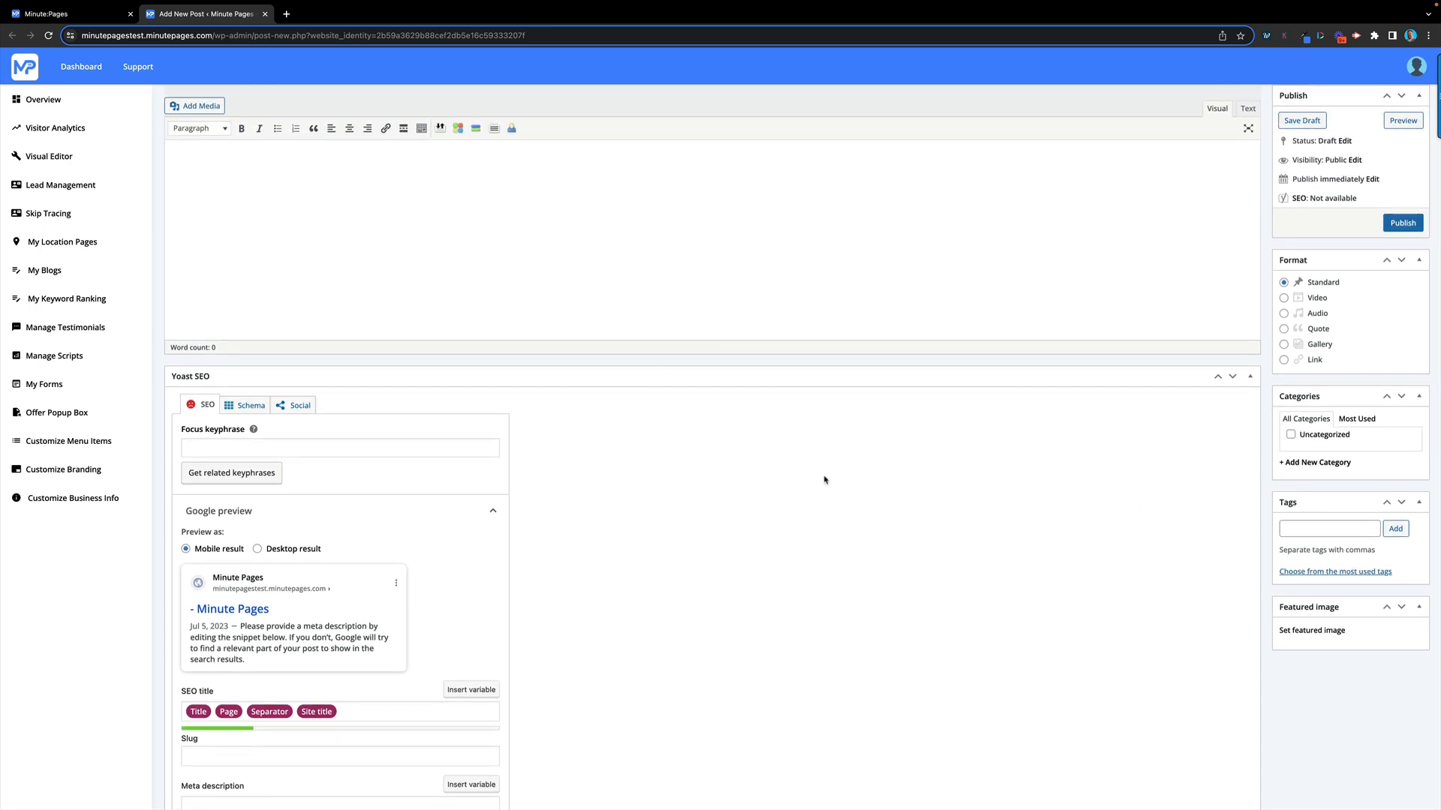
{"action": "scroll", "coordinate": [823, 481], "scroll_direction": "up", "scroll_amount": 3}
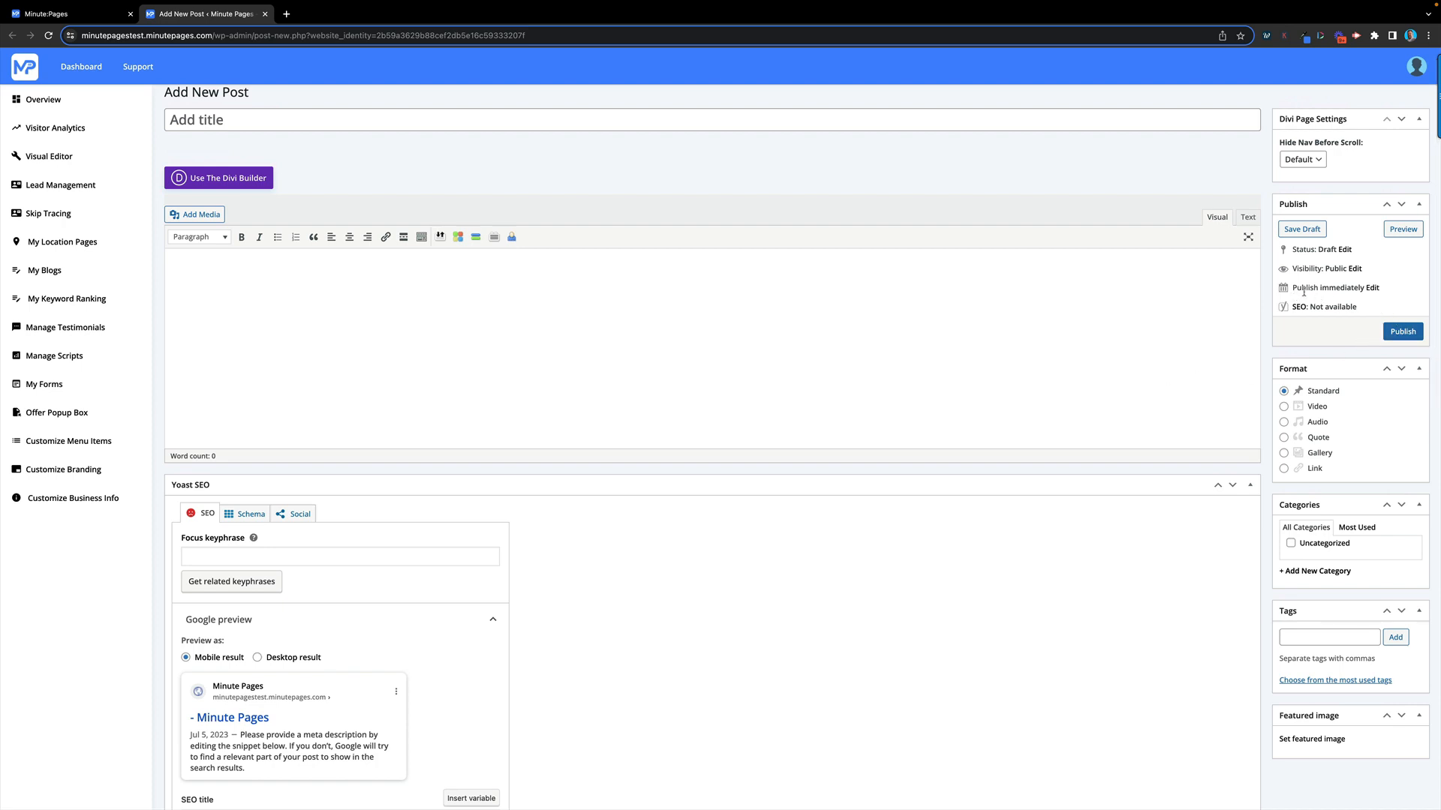
{"action": "left_click", "coordinate": [1372, 289]}
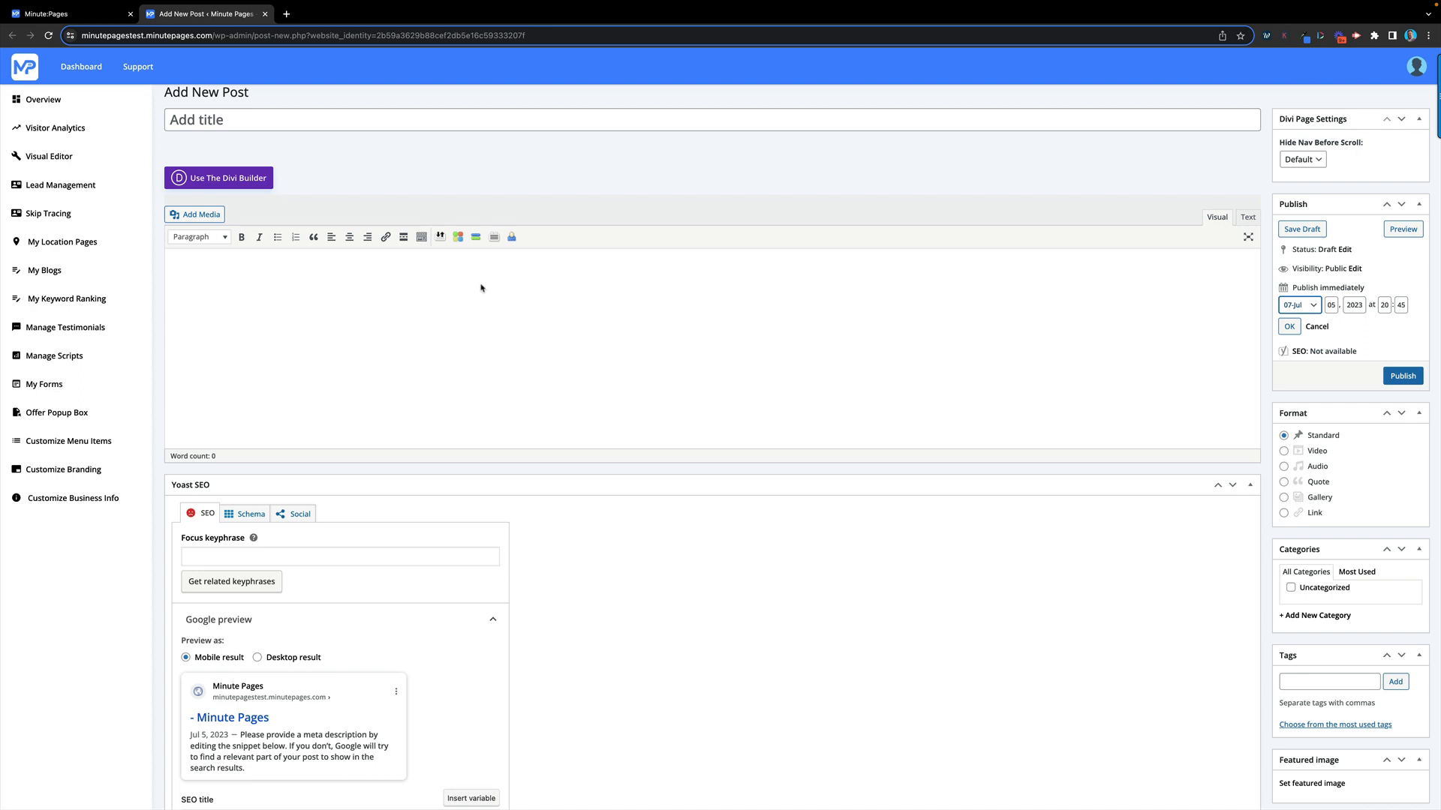
{"action": "scroll", "coordinate": [516, 322], "scroll_direction": "up", "scroll_amount": 1}
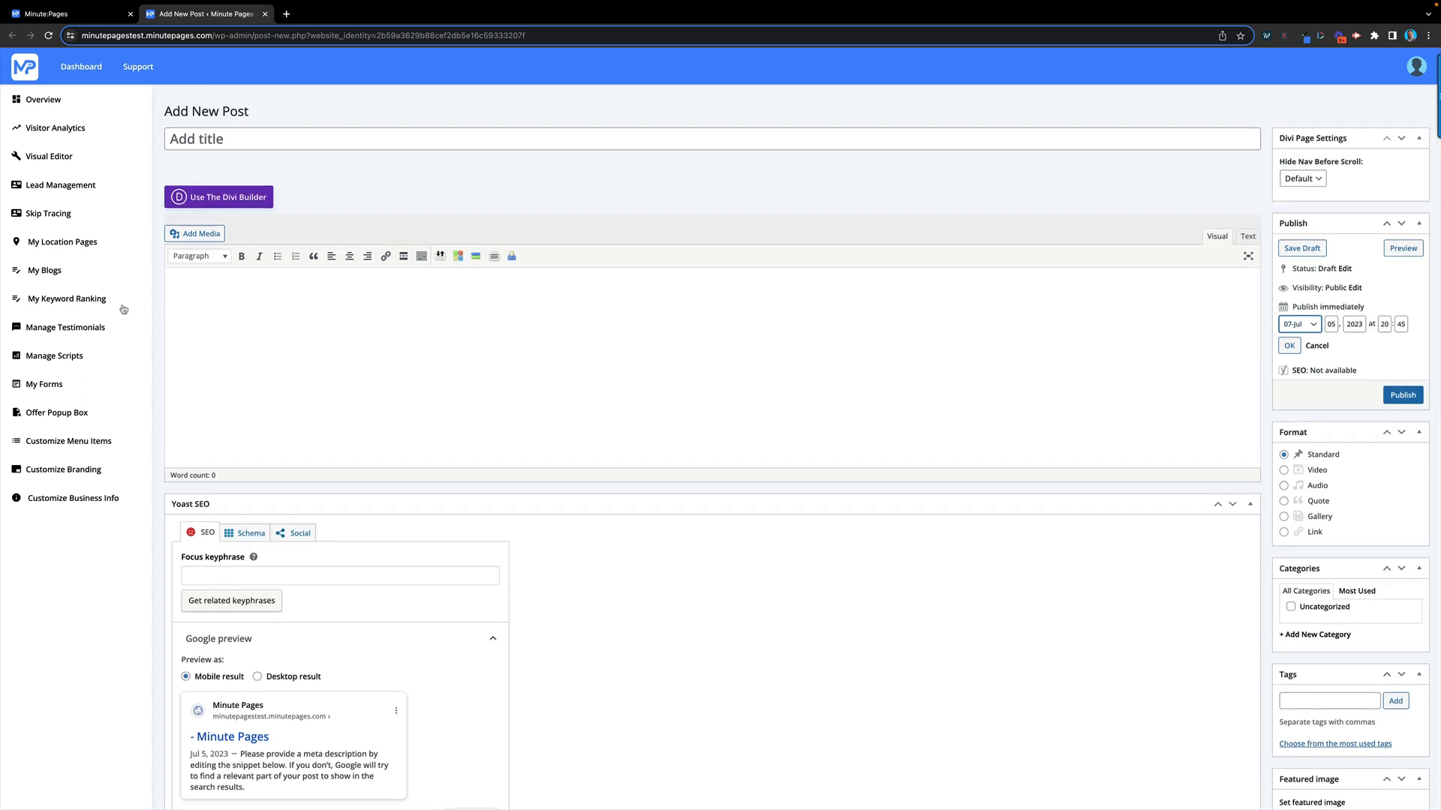
{"action": "left_click", "coordinate": [78, 300]}
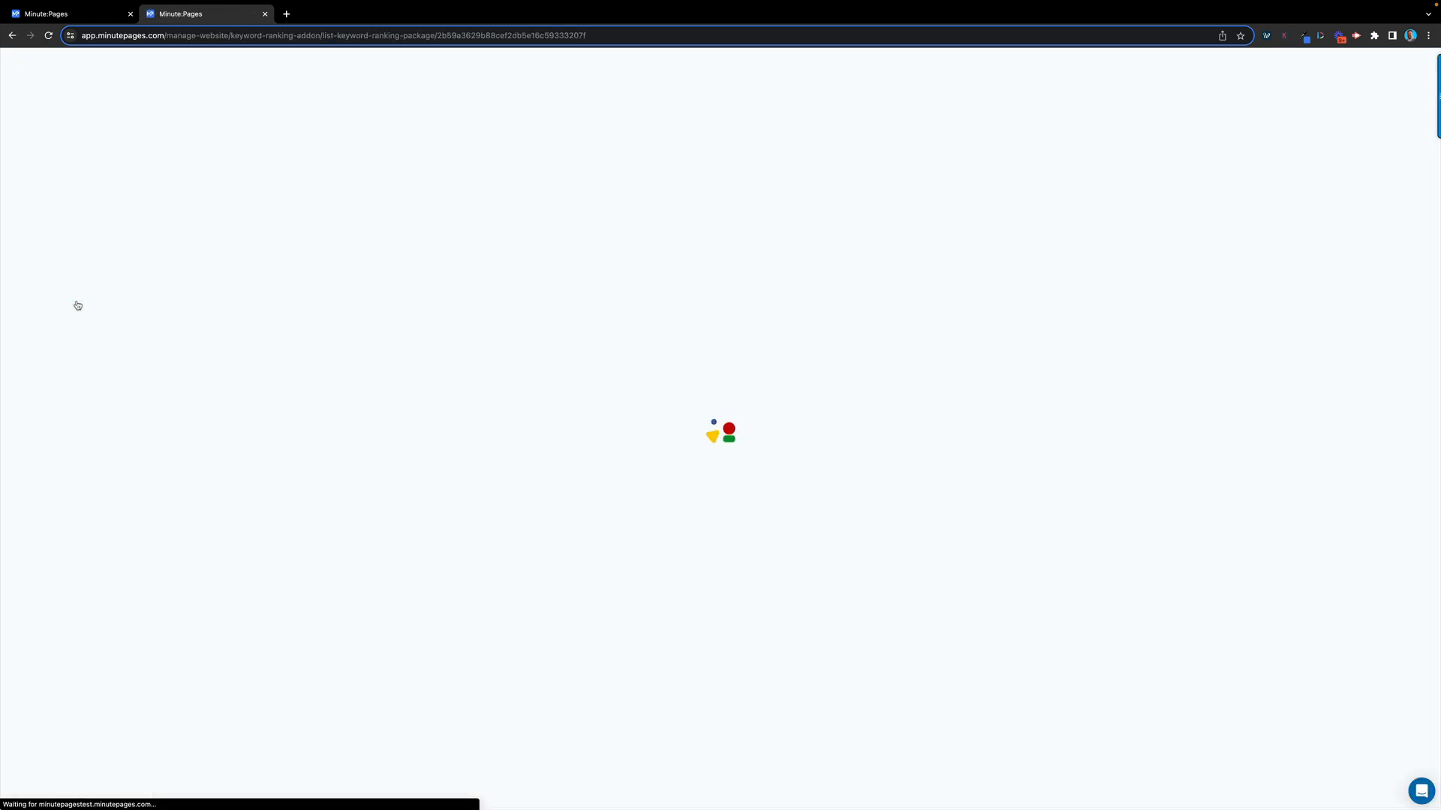
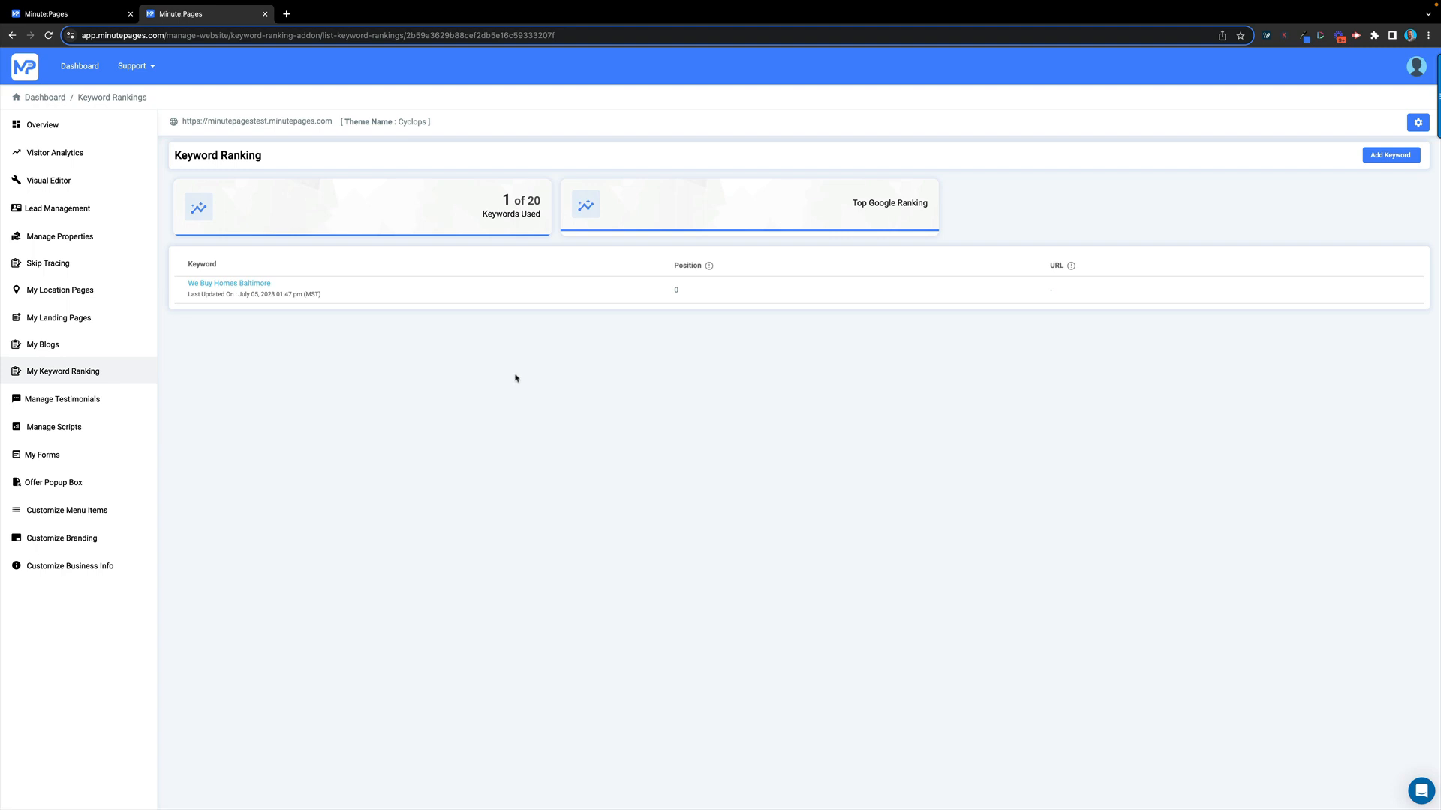
Open the first testimonial for editing and replace its author name with a new reviewer name
{"action": "left_click", "coordinate": [68, 405]}
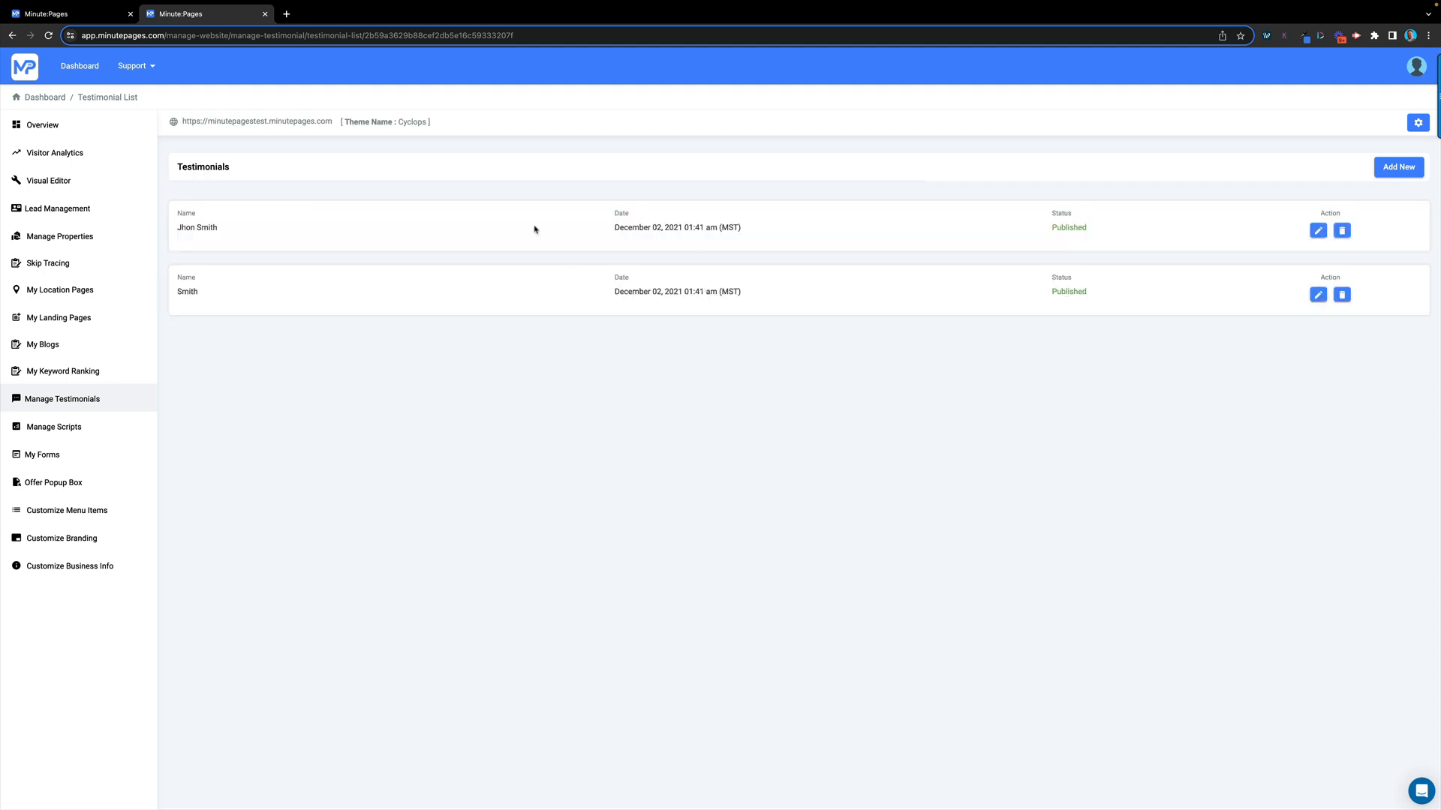
{"action": "left_click", "coordinate": [1317, 232]}
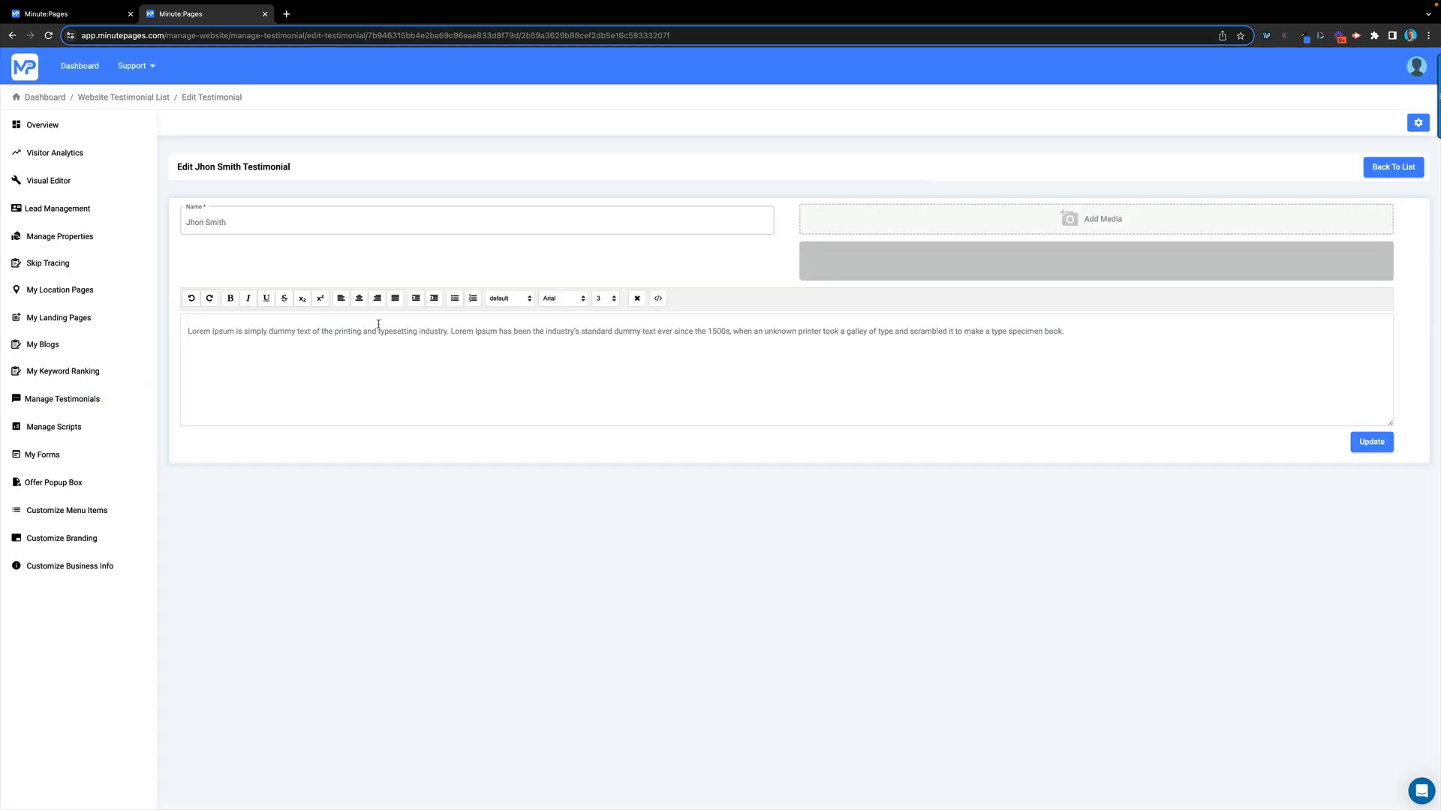
{"action": "left_click_drag", "start_coordinate": [248, 221], "coordinate": [159, 221]}
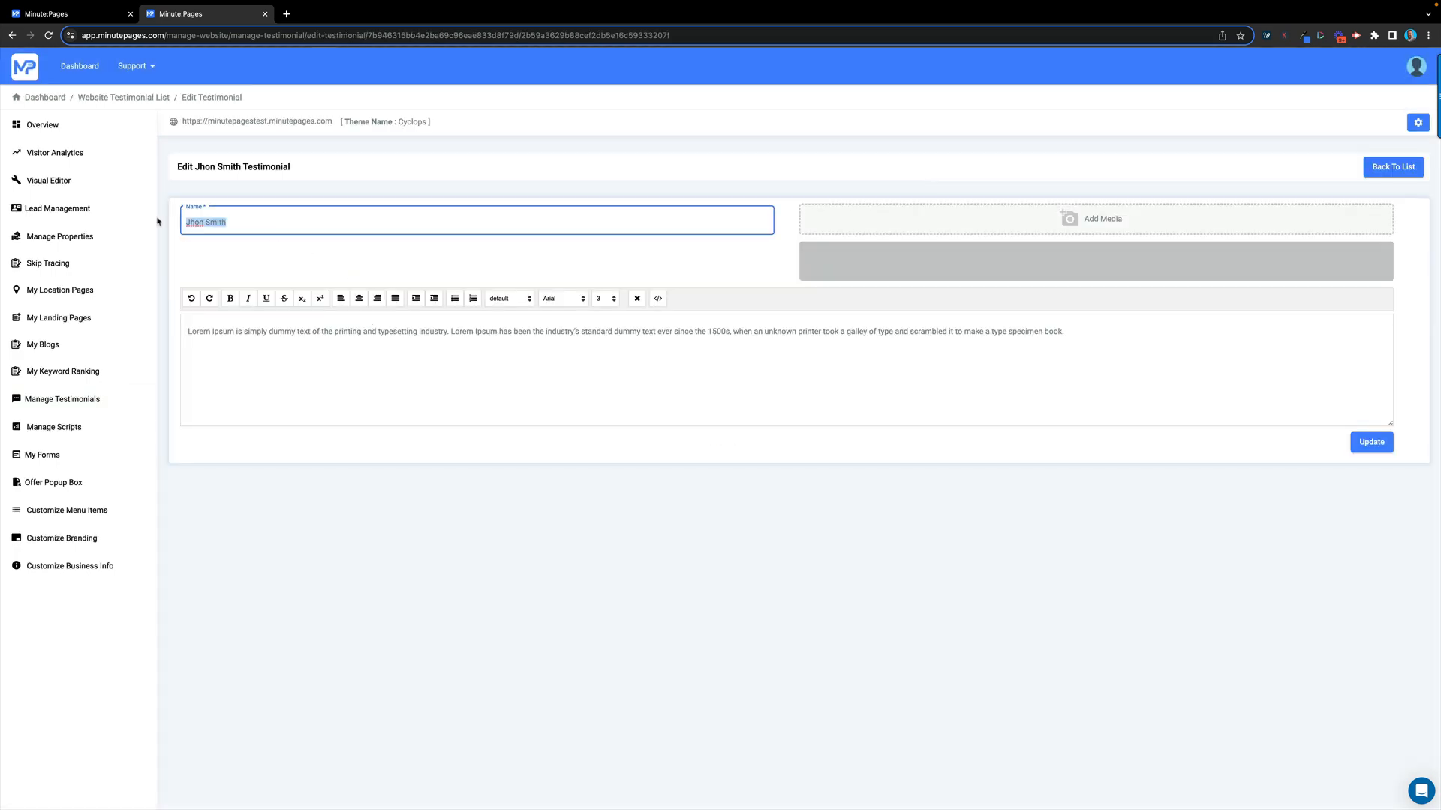
{"action": "type", "text": "Petes Mom"}
Replace the Lorem Ipsum placeholder with 'Pete was the best wholesaler for my home.'
{"action": "left_click_drag", "start_coordinate": [1045, 331], "coordinate": [148, 327]}
{"action": "type", "text": "Pete was the be"}
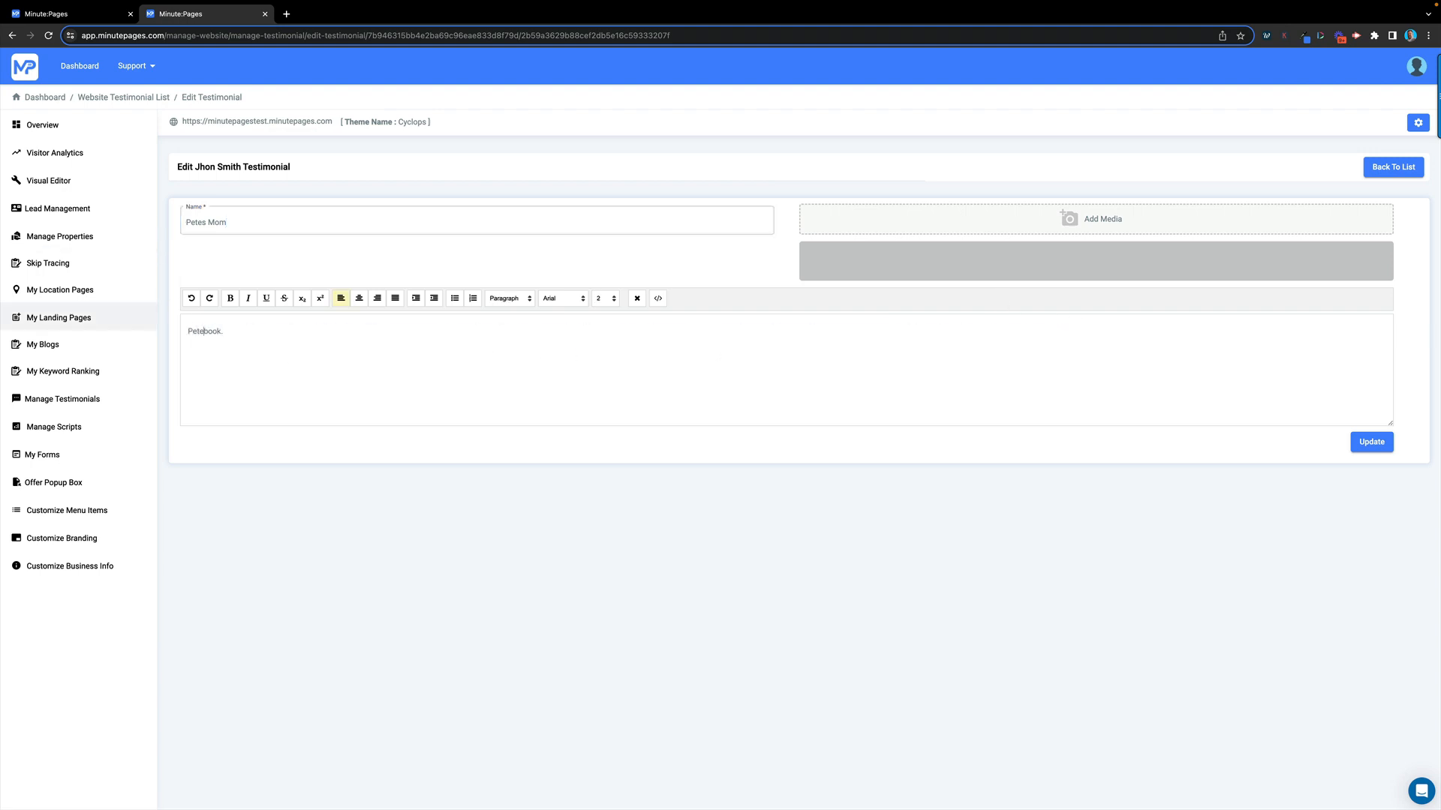
{"action": "type", "text": "st wholesaler for my houm"}
{"action": "key", "text": "BackSpace"}
{"action": "key", "text": "BackSpace"}
{"action": "type", "text": "o"}
{"action": "key", "text": "BackSpace"}
{"action": "type", "text": "me."}
{"action": "left_click", "coordinate": [372, 334]}
{"action": "key", "text": "BackSpace"}
{"action": "key", "text": "BackSpace"}
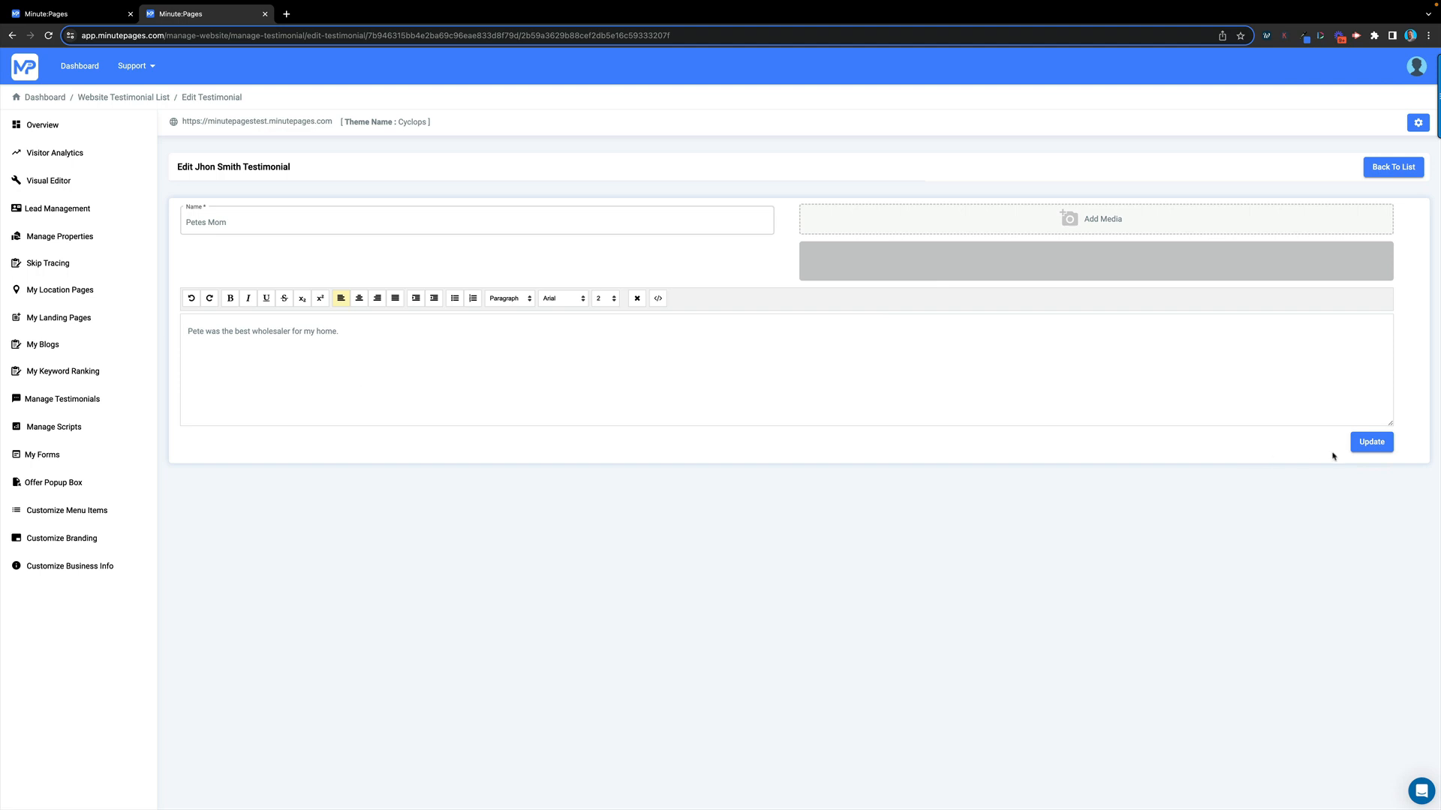
Save the testimonial with Update, then go to the Header & Footer Scripts page
{"action": "left_click", "coordinate": [1370, 444]}
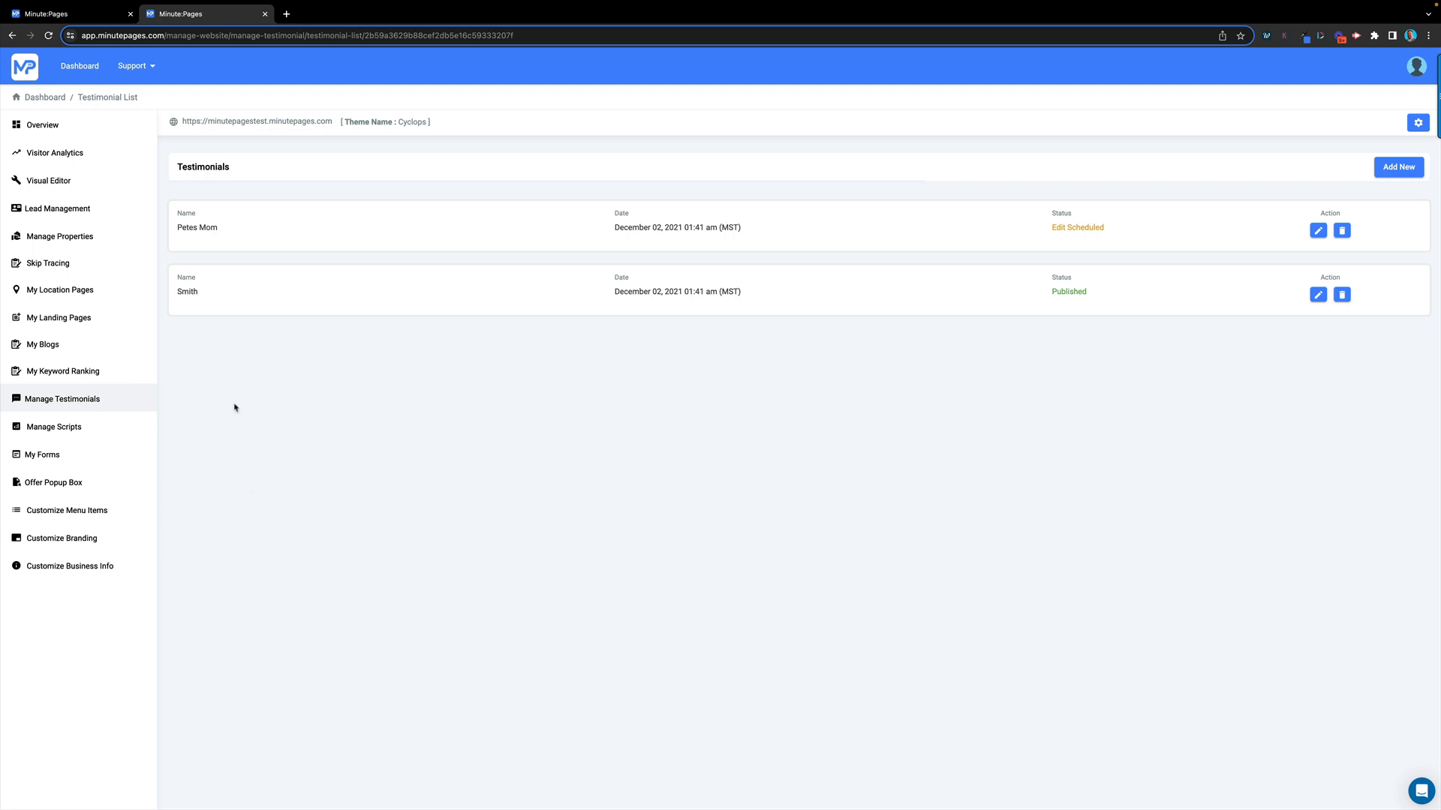
{"action": "left_click", "coordinate": [63, 428]}
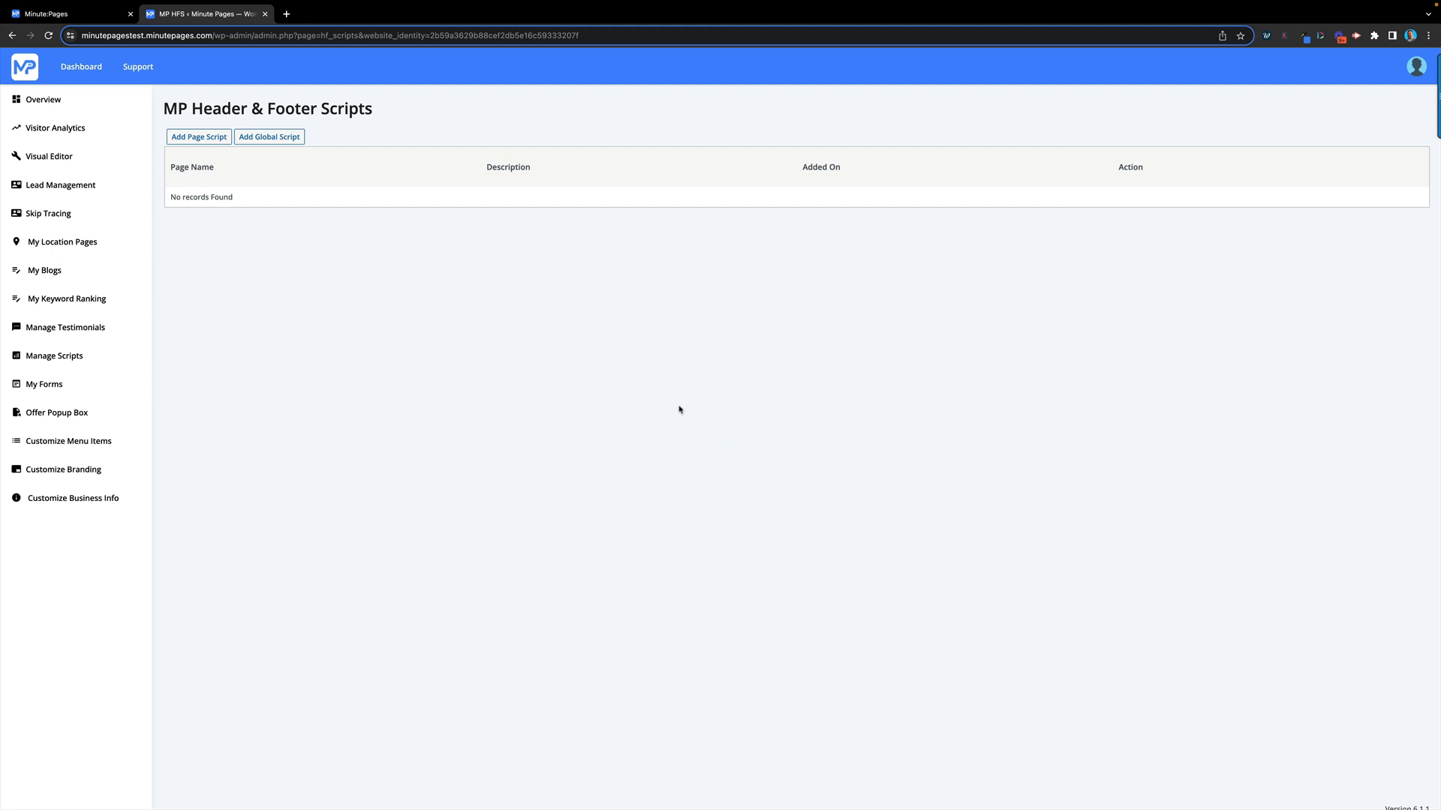
Open Add Global Script and look over its empty header, footer and tracking script boxes
{"action": "left_click", "coordinate": [271, 141]}
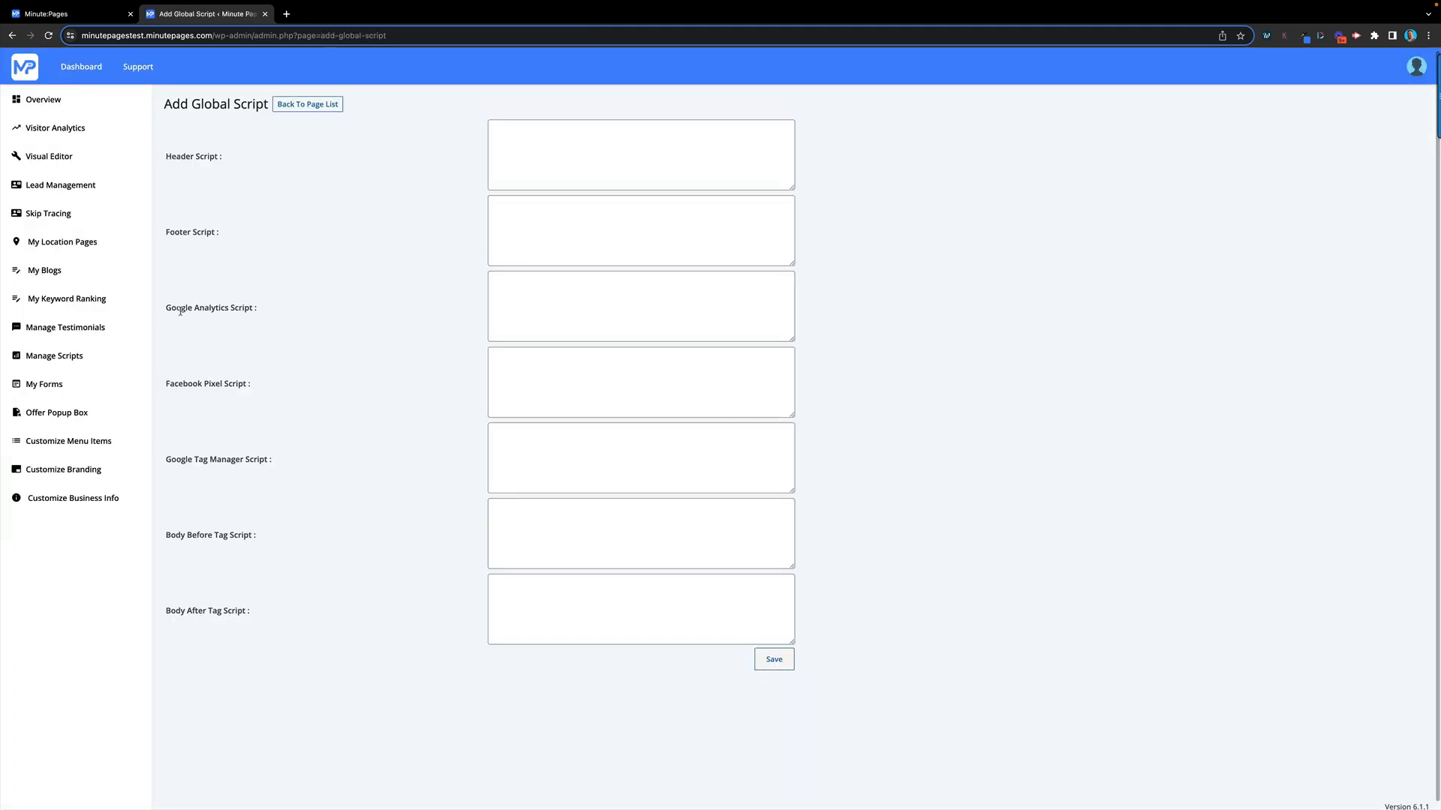
{"action": "scroll", "coordinate": [219, 398], "scroll_direction": "down", "scroll_amount": 1}
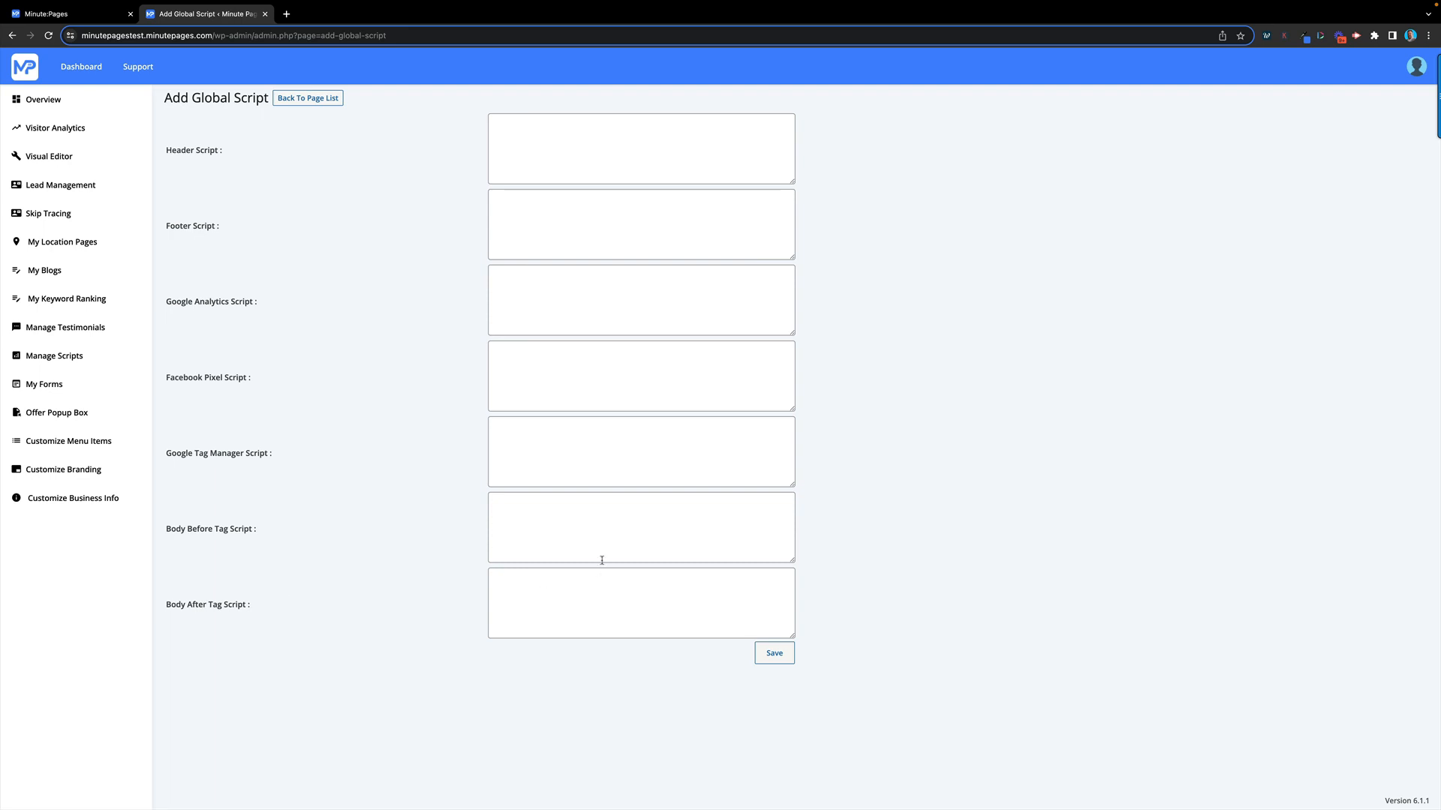
{"action": "scroll", "coordinate": [600, 559], "scroll_direction": "up", "scroll_amount": 1}
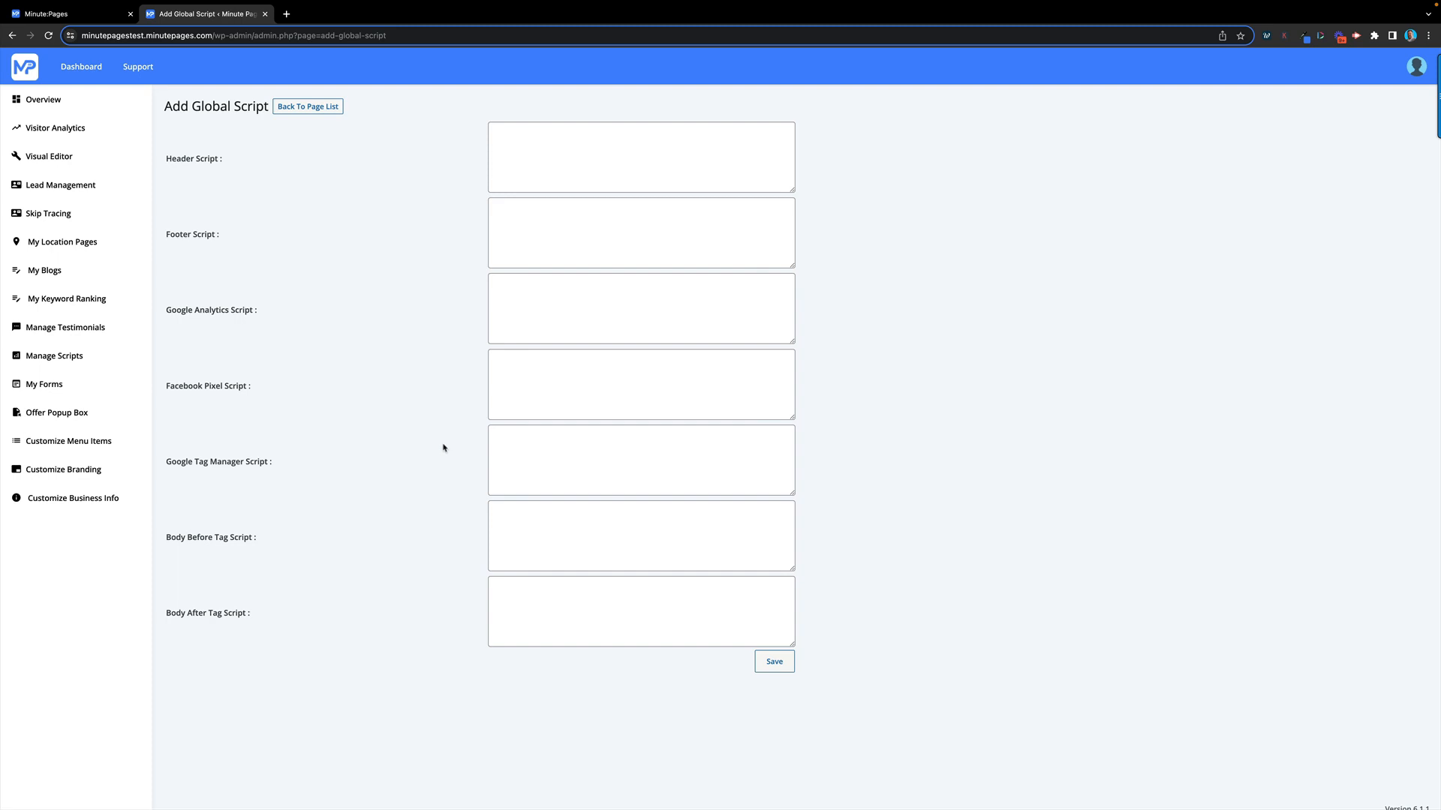
From My Forms, open Form Settings for the Get a Cash Offer Now form
{"action": "left_click", "coordinate": [43, 385]}
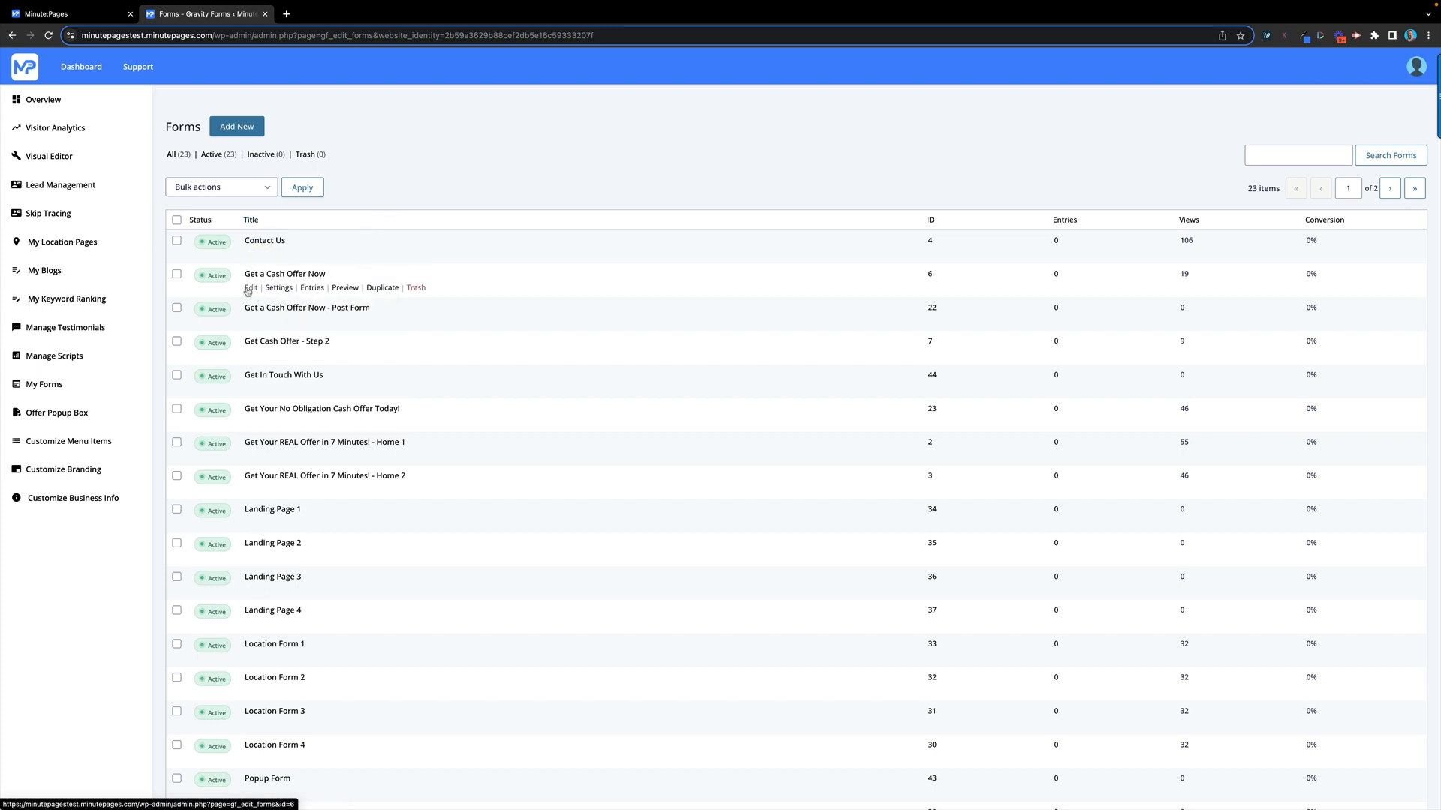
{"action": "mouse_move", "coordinate": [279, 291]}
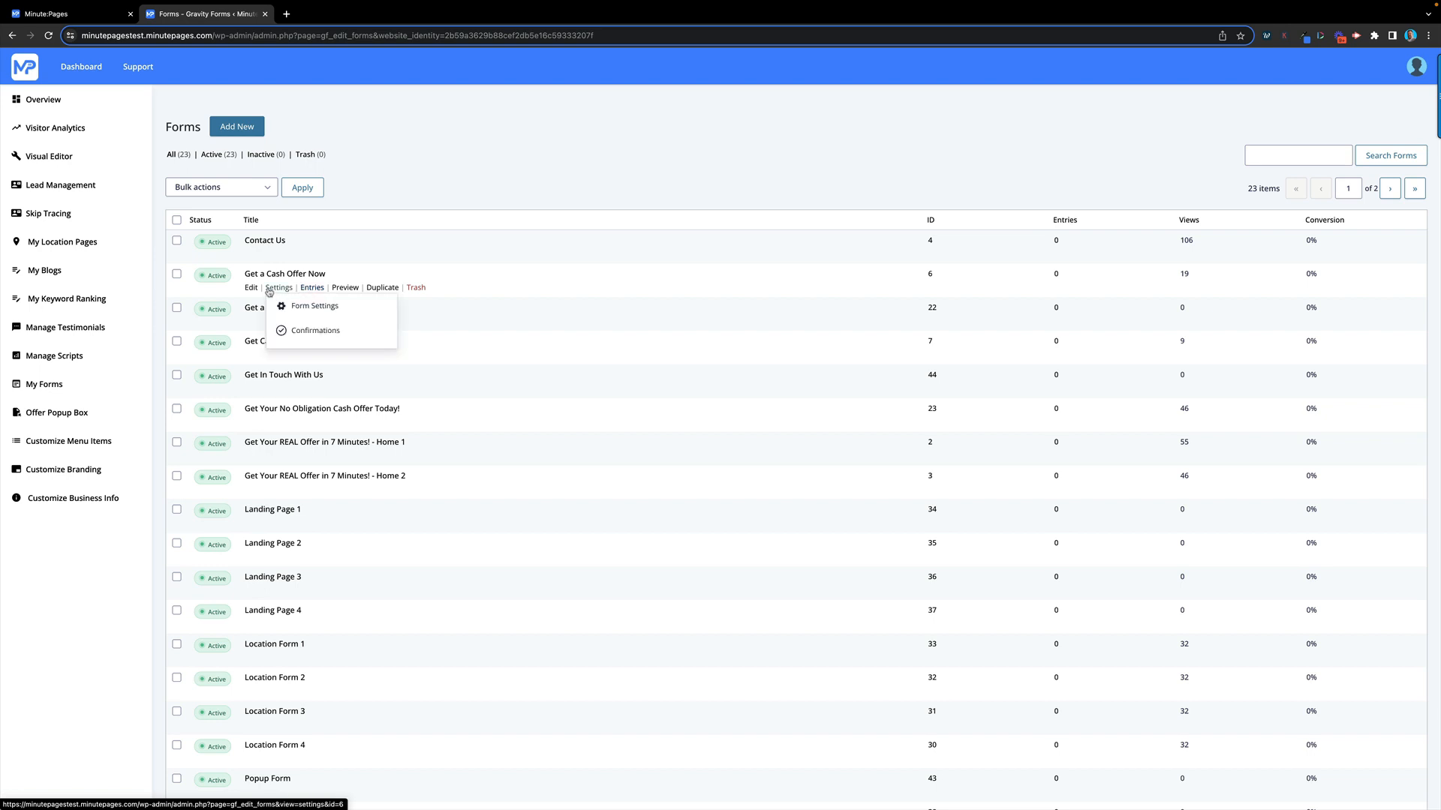
{"action": "left_click", "coordinate": [312, 307]}
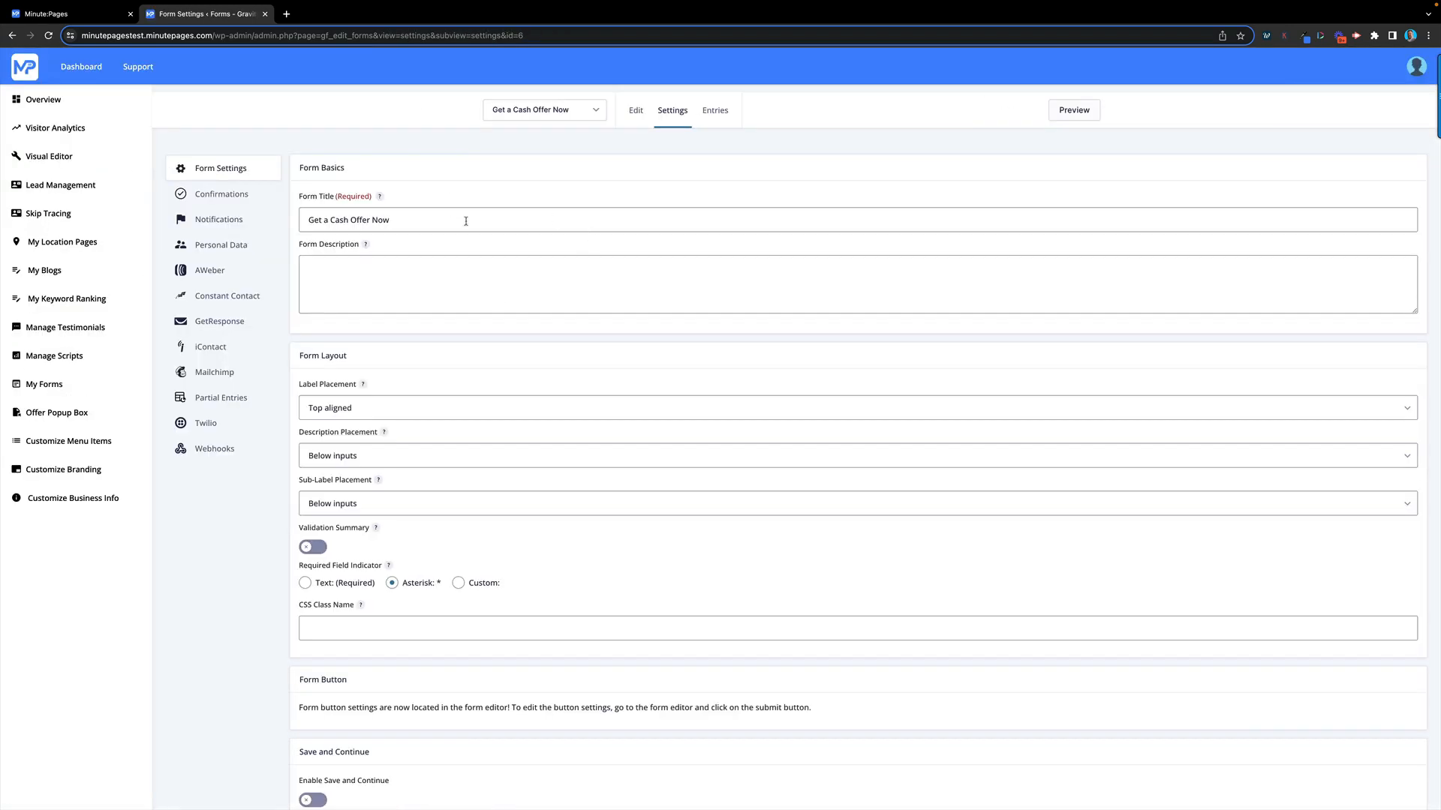
Edit the form's User Notification and view its full message in the Text tab
{"action": "left_click", "coordinate": [225, 223]}
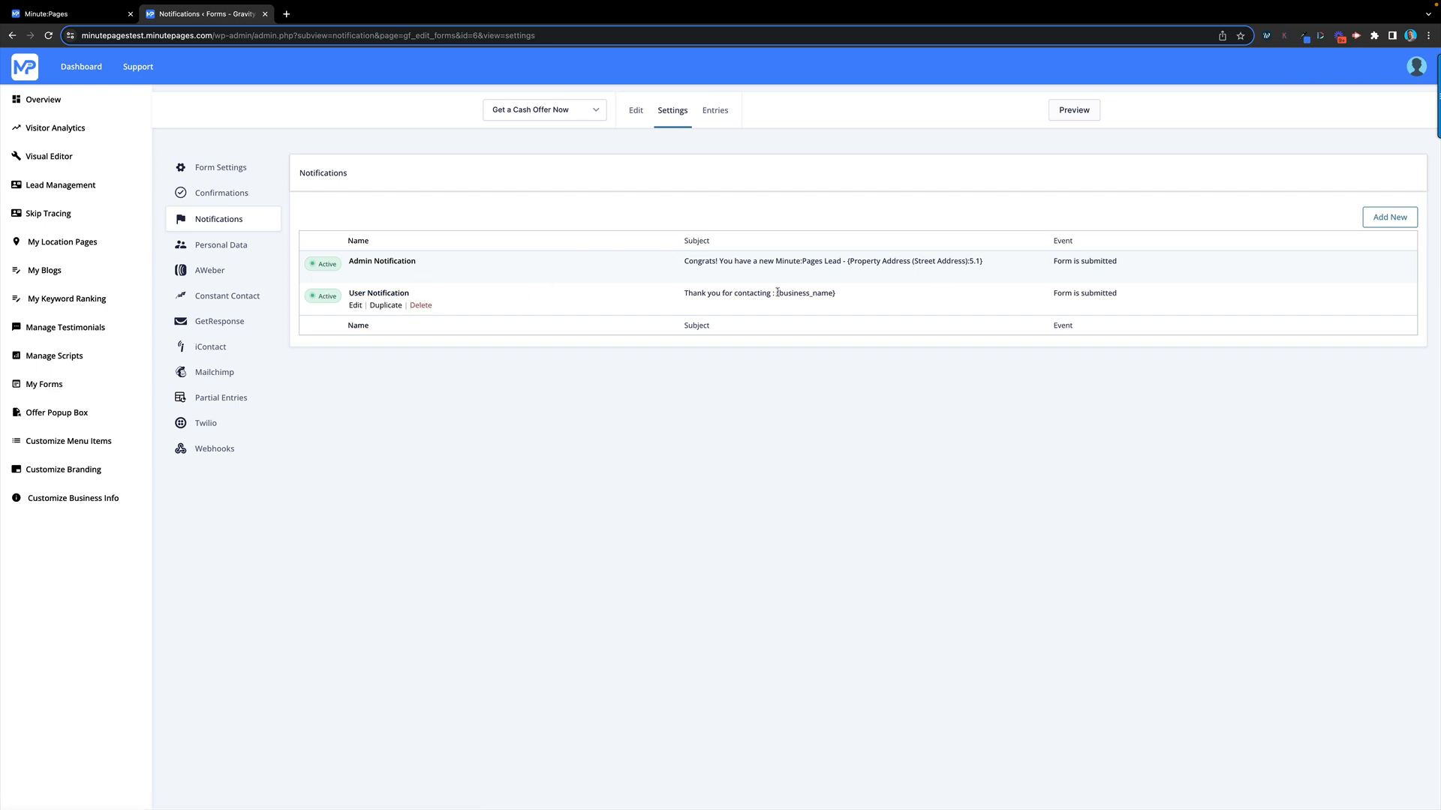
{"action": "left_click", "coordinate": [355, 306]}
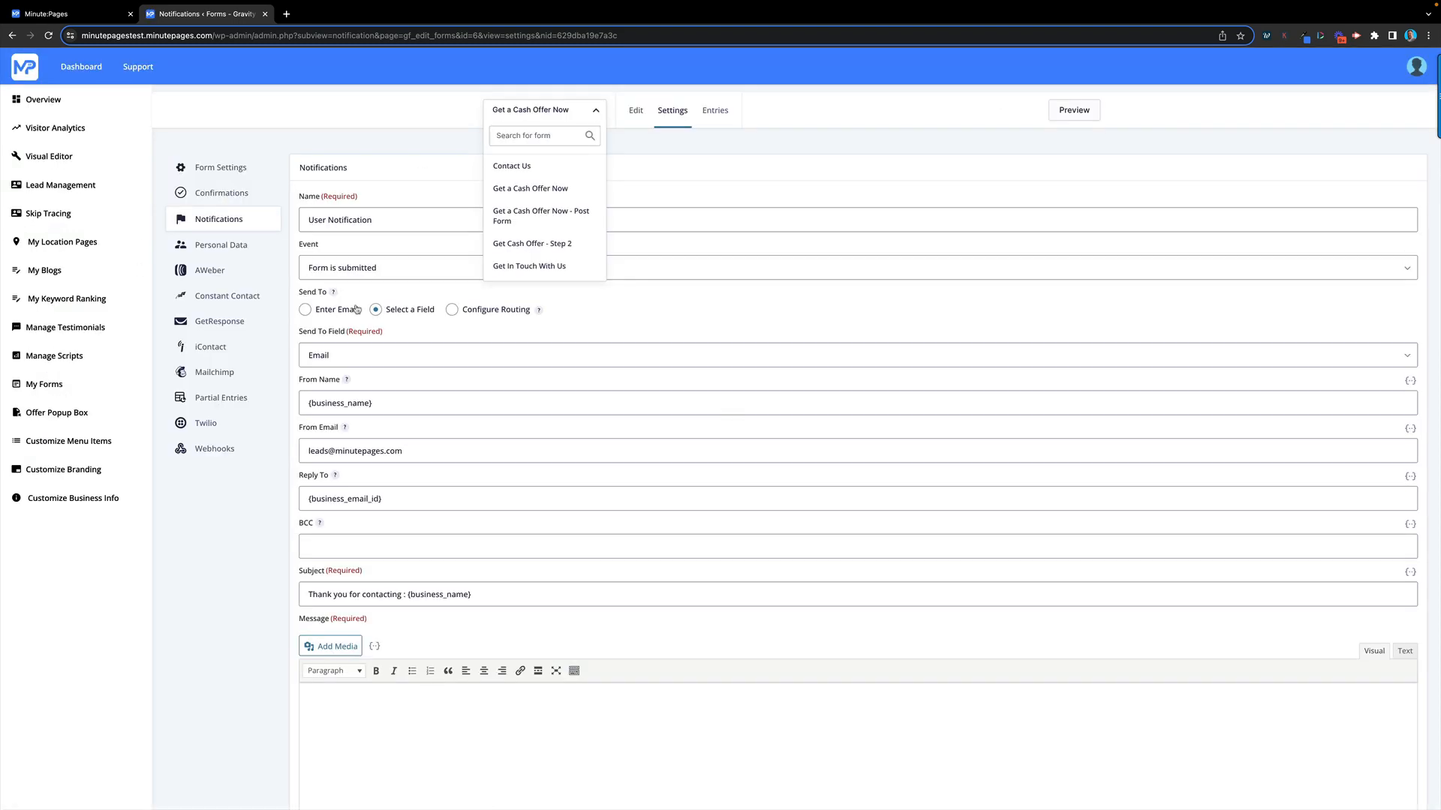
{"action": "scroll", "coordinate": [530, 597], "scroll_direction": "down", "scroll_amount": 3}
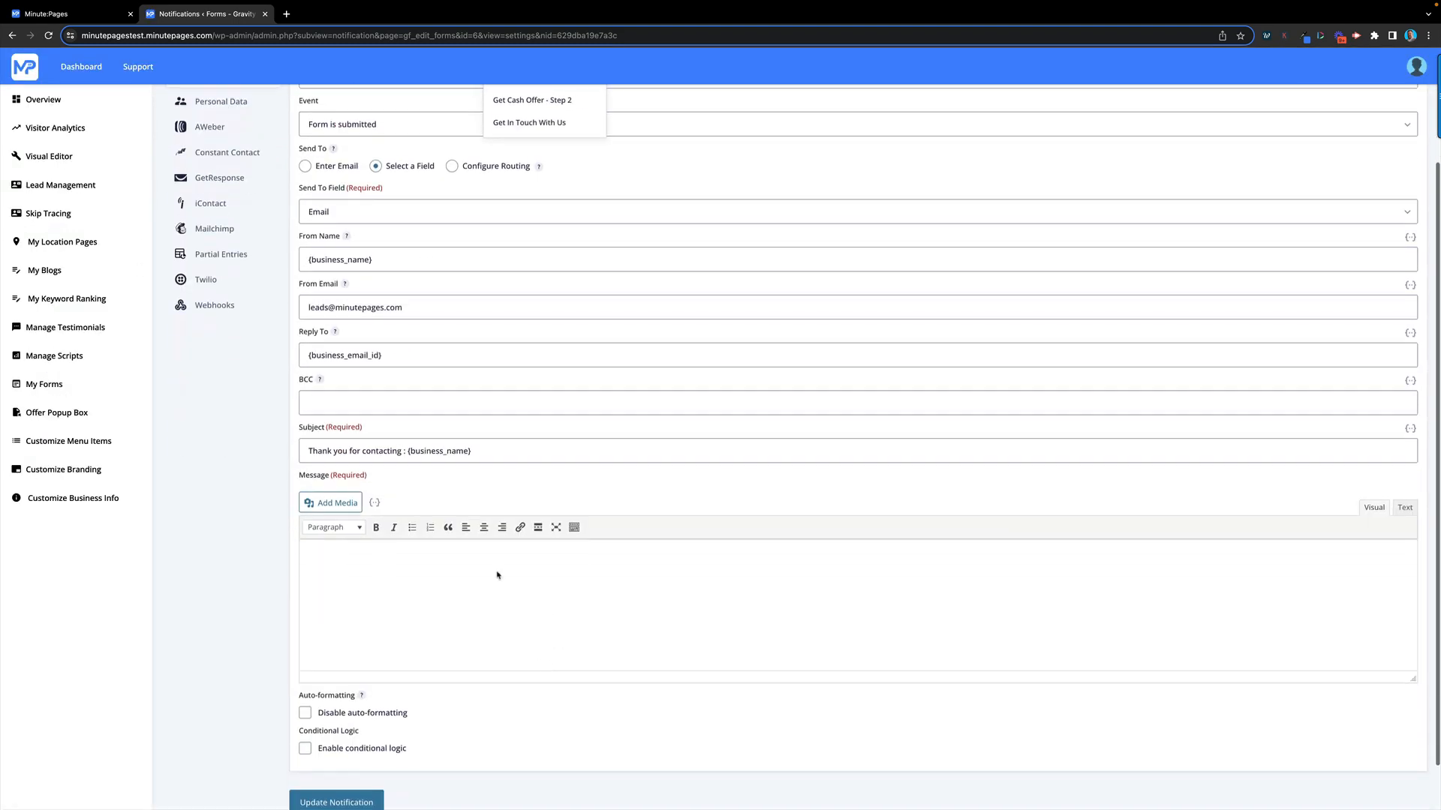
{"action": "left_click", "coordinate": [1403, 510]}
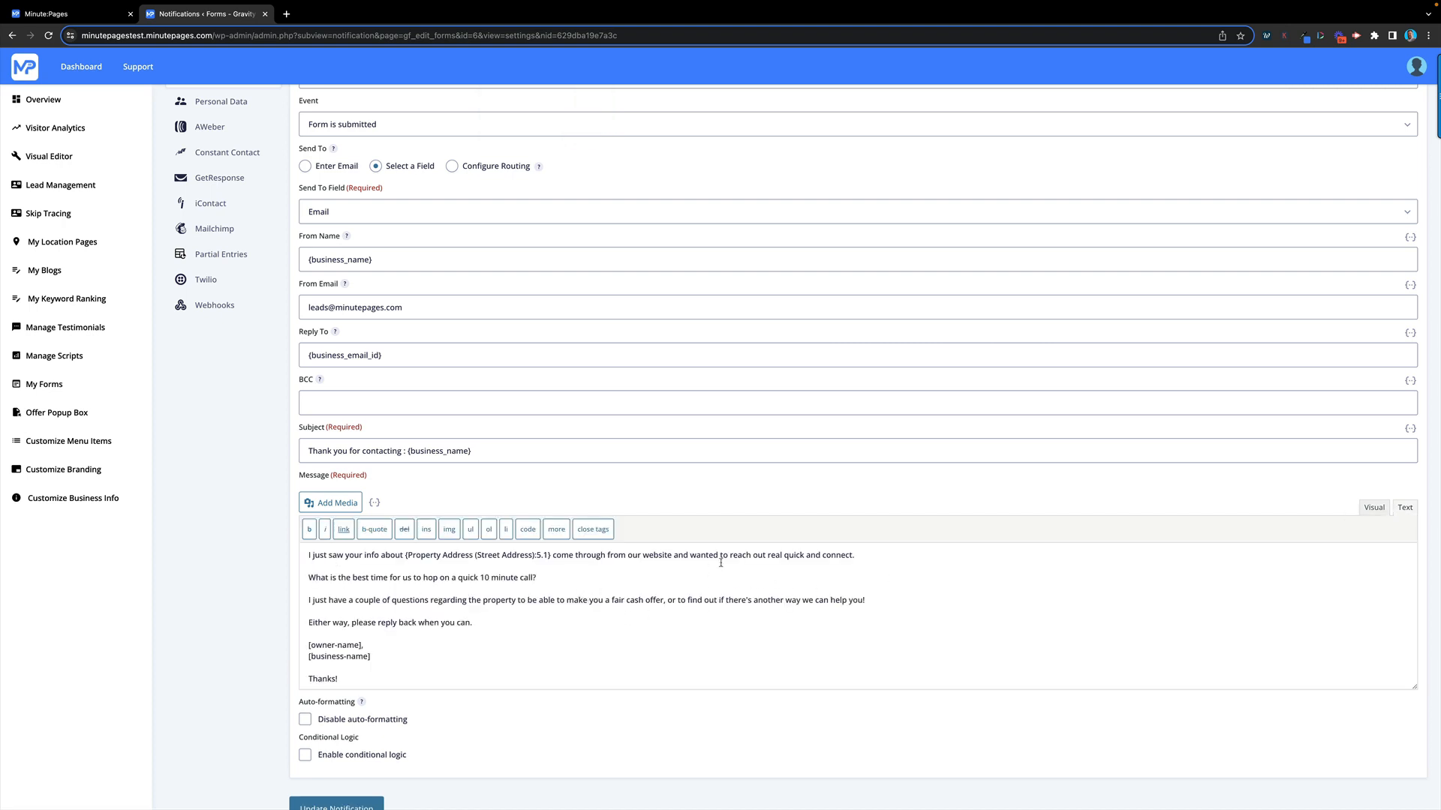
{"action": "scroll", "coordinate": [636, 620], "scroll_direction": "down", "scroll_amount": 1}
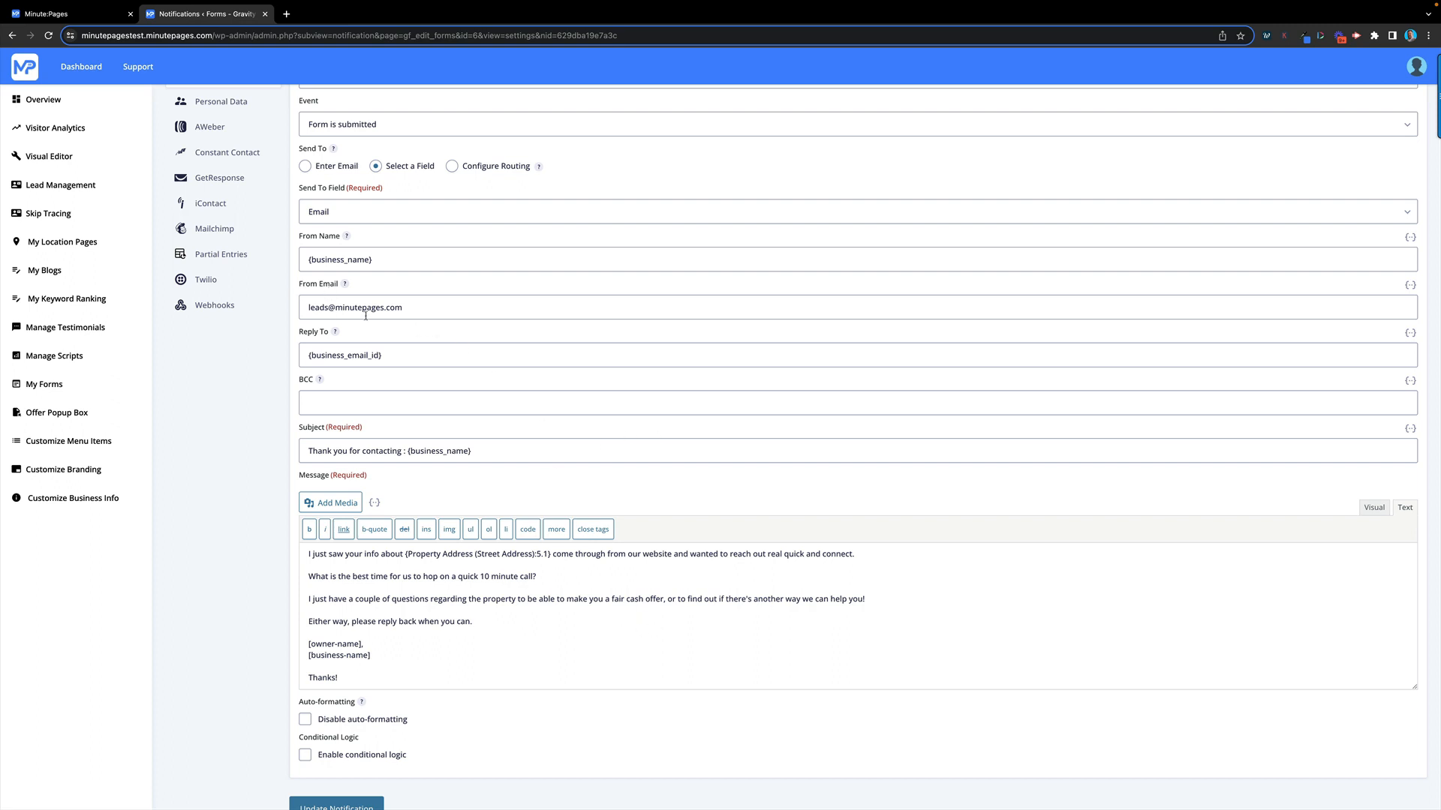
{"action": "scroll", "coordinate": [389, 325], "scroll_direction": "up", "scroll_amount": 1}
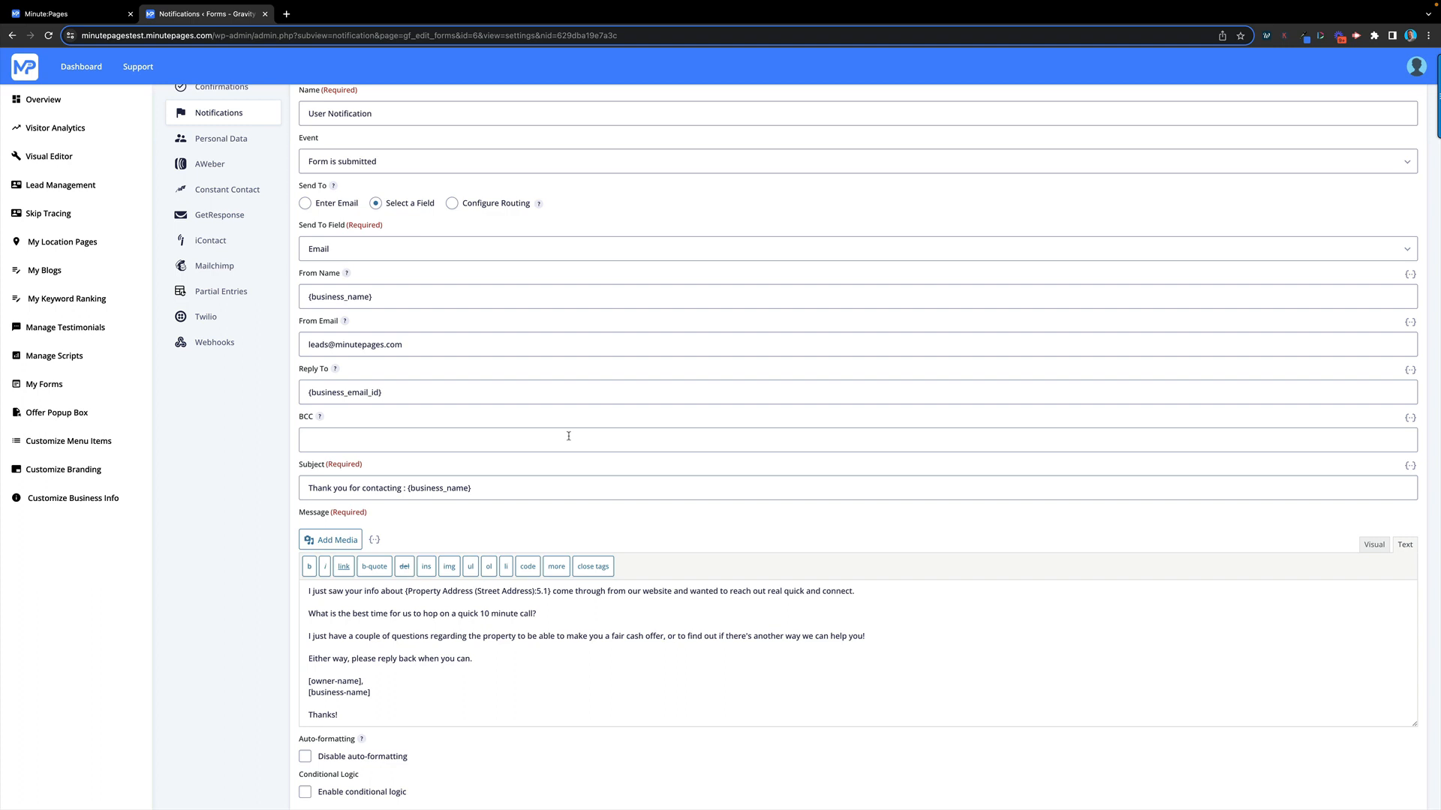
{"action": "scroll", "coordinate": [630, 432], "scroll_direction": "up", "scroll_amount": 2}
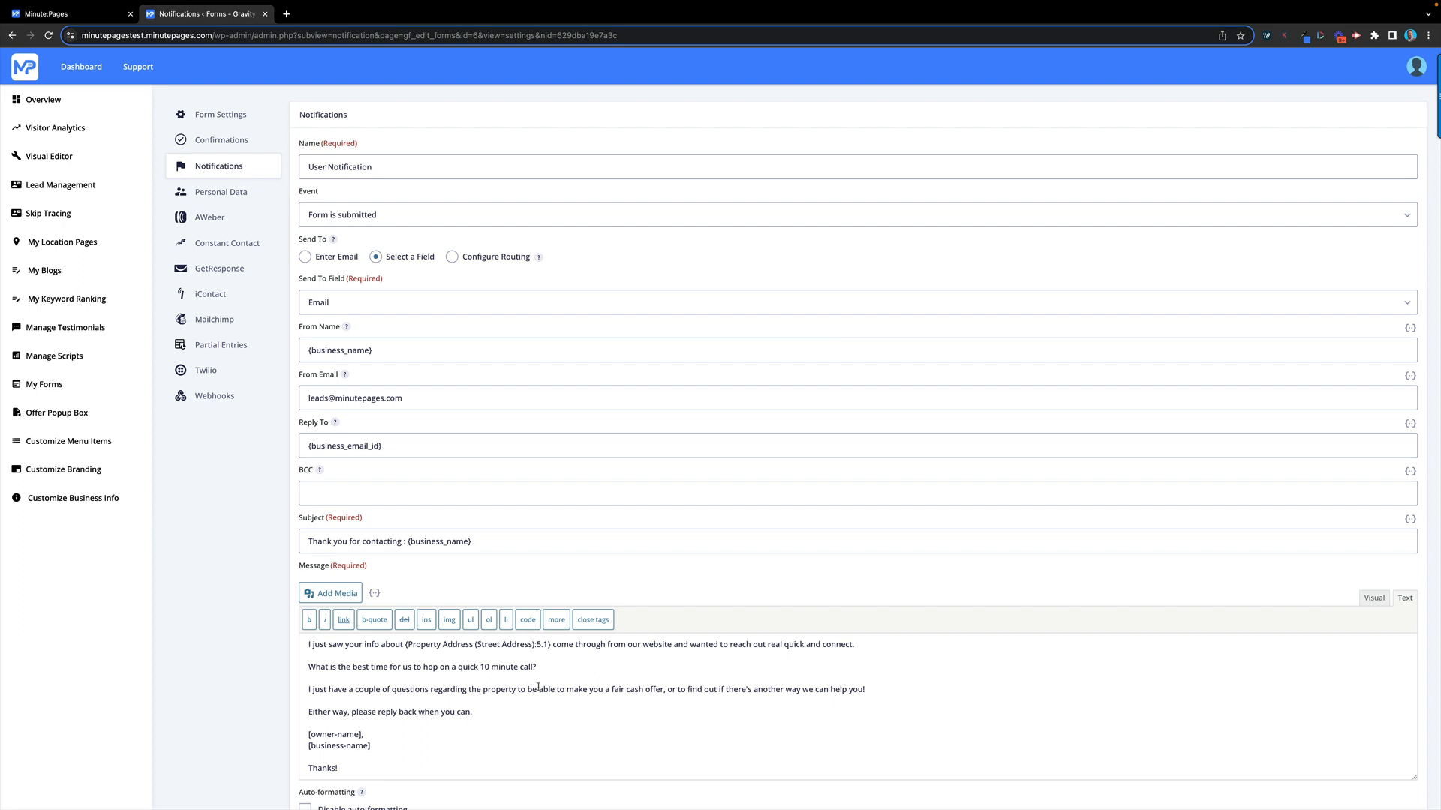
{"action": "scroll", "coordinate": [564, 682], "scroll_direction": "up", "scroll_amount": 1}
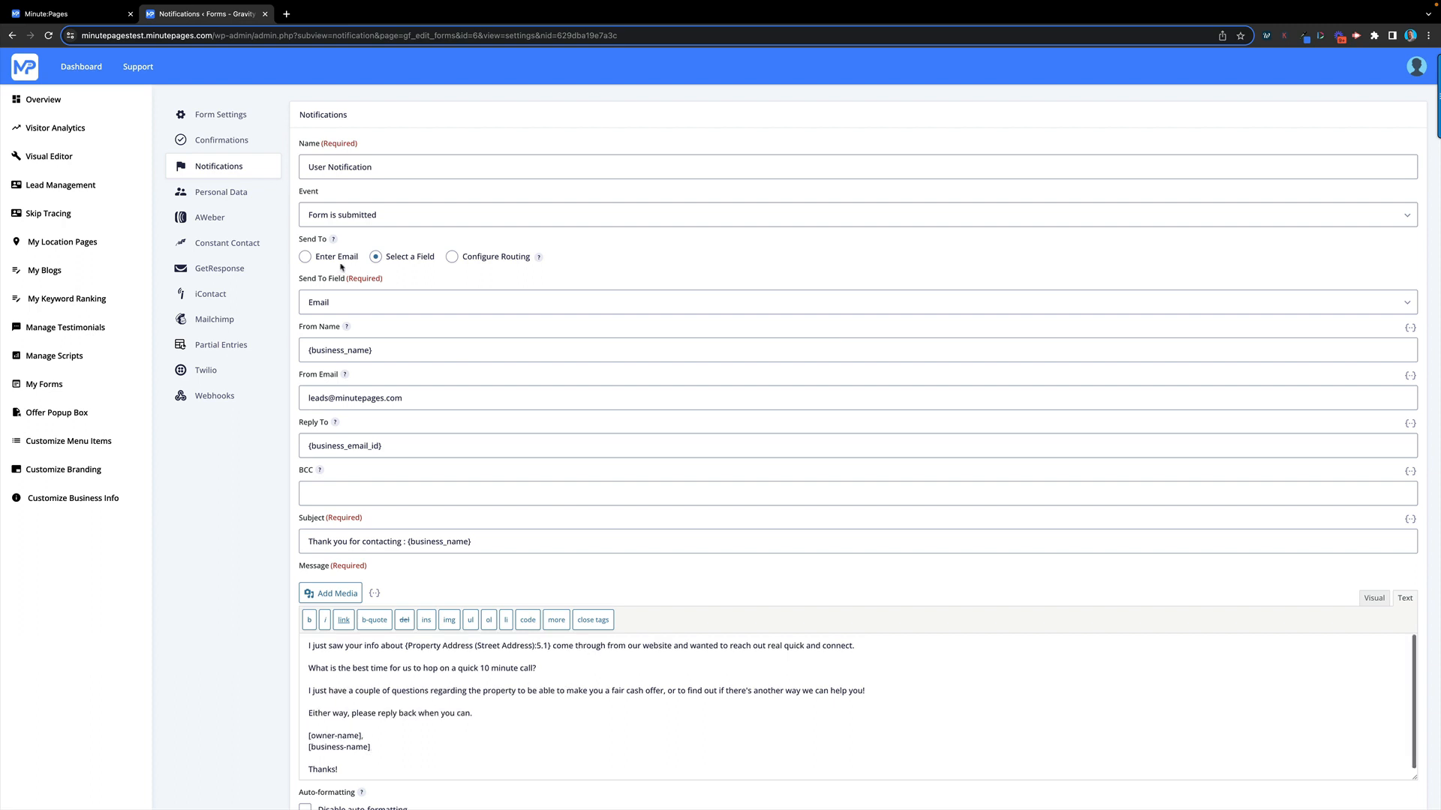
Enable the standard offer popup on All Pages, using Gravity Form ID 38, and save
{"action": "left_click", "coordinate": [59, 413]}
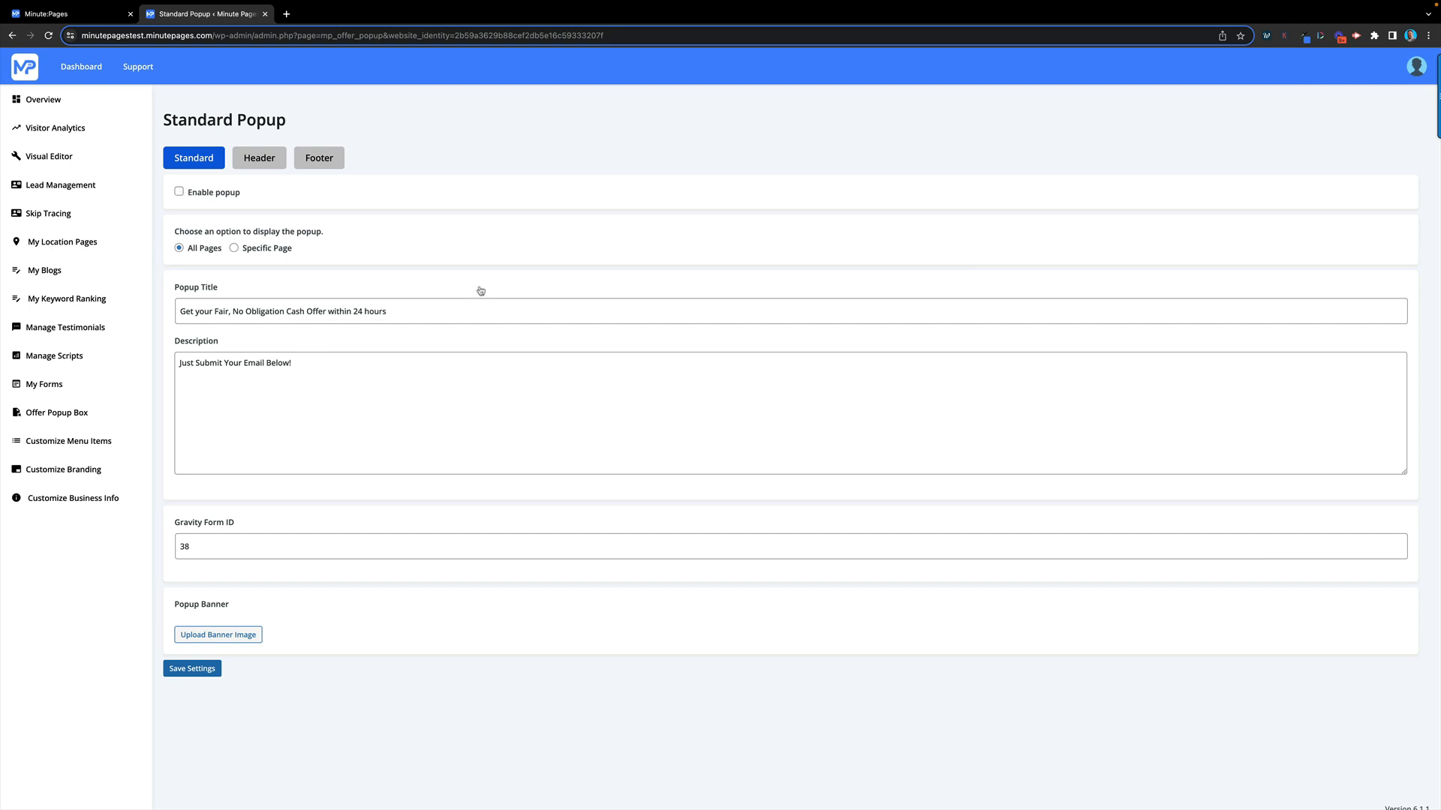
{"action": "left_click", "coordinate": [189, 547]}
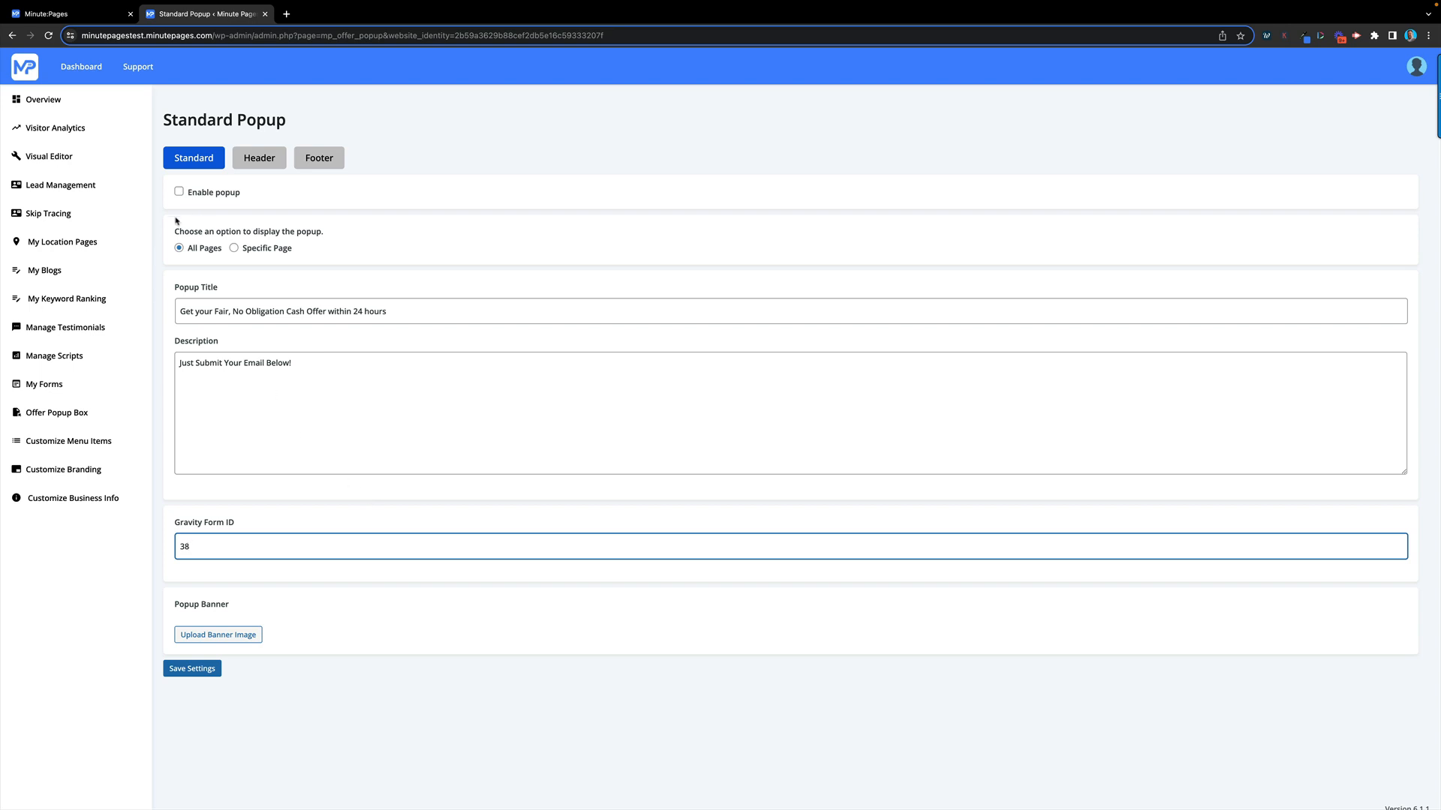
{"action": "left_click", "coordinate": [179, 192]}
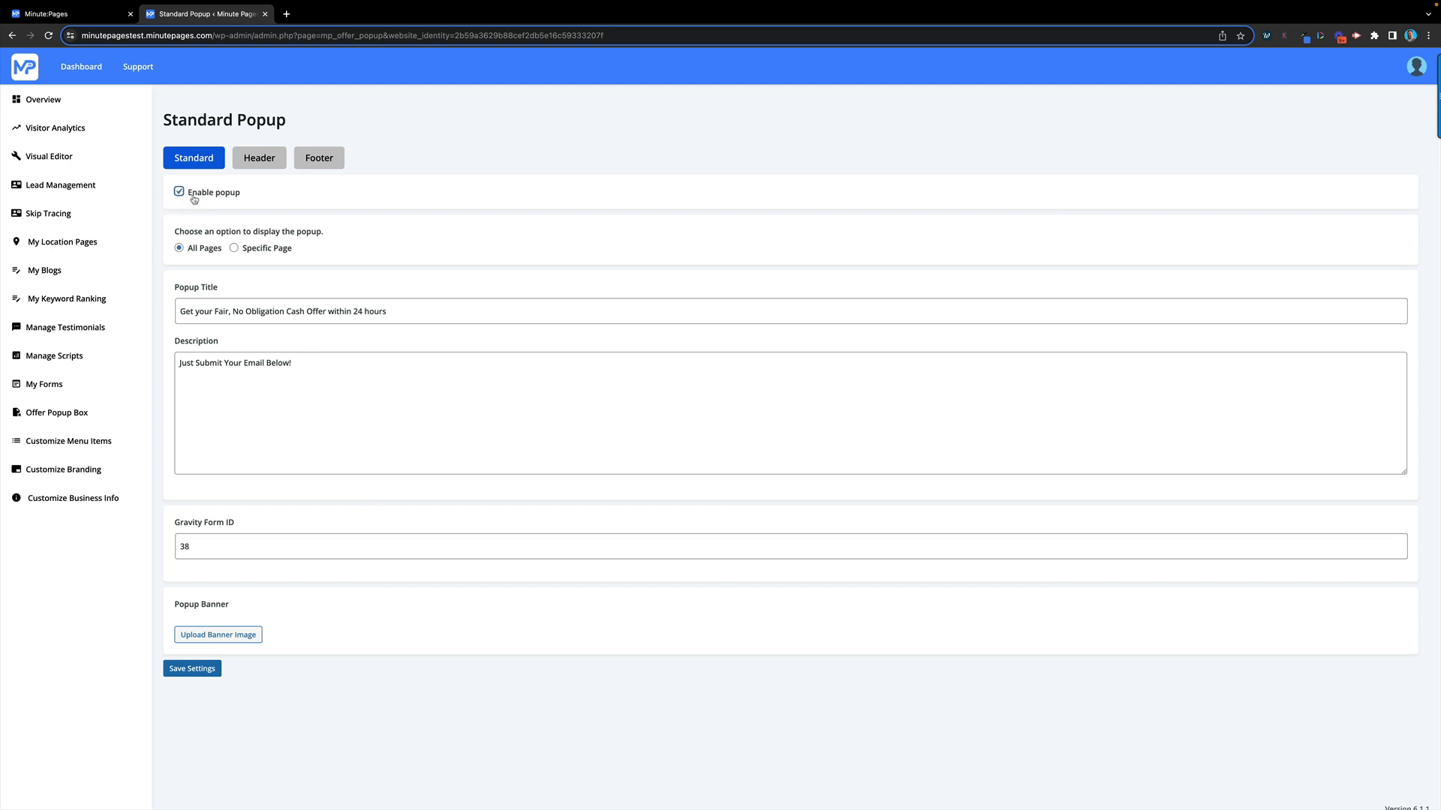
{"action": "left_click", "coordinate": [188, 670]}
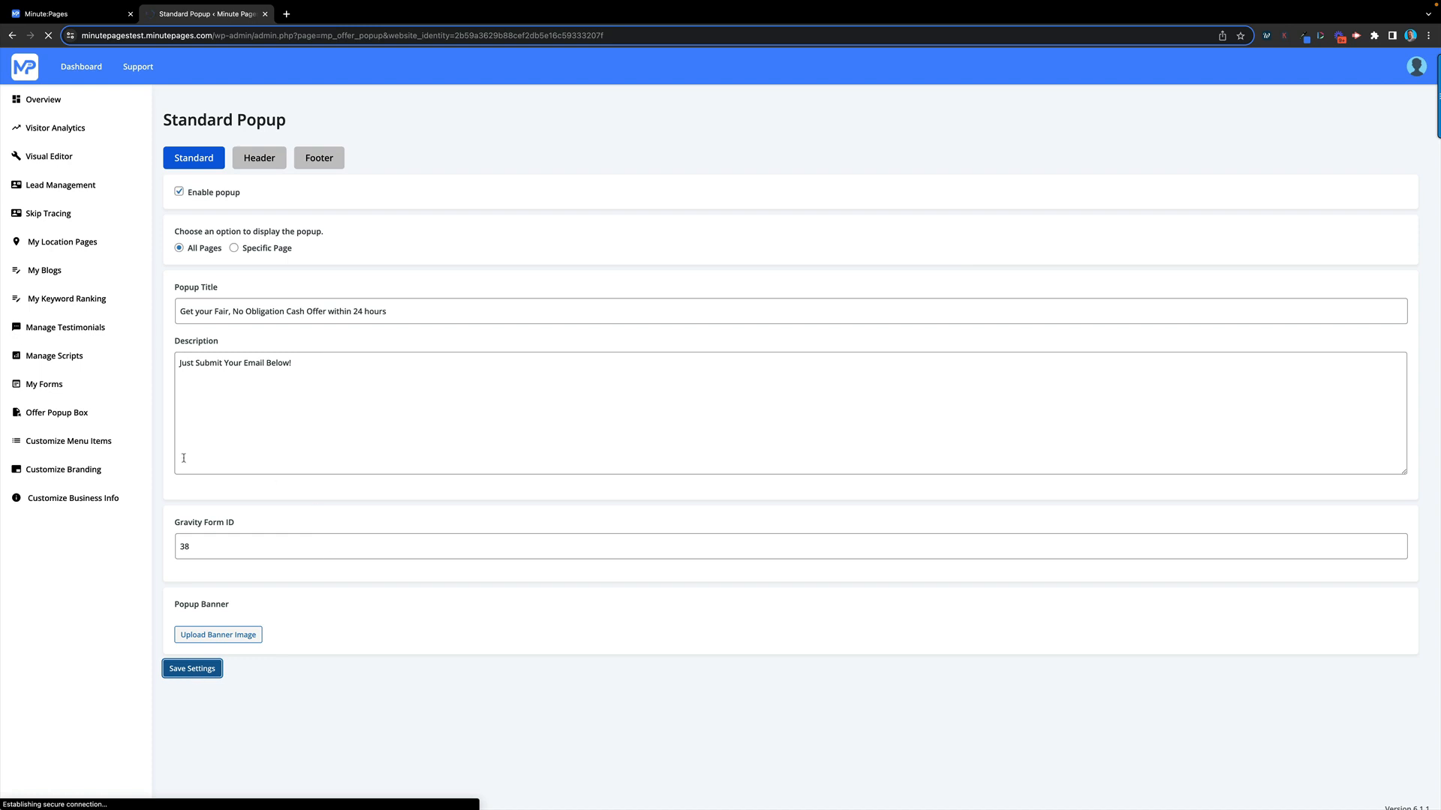
Open the Customizer's Menus panel, dismiss the offer popup, and inspect Main Menu's items
{"action": "left_click", "coordinate": [74, 446]}
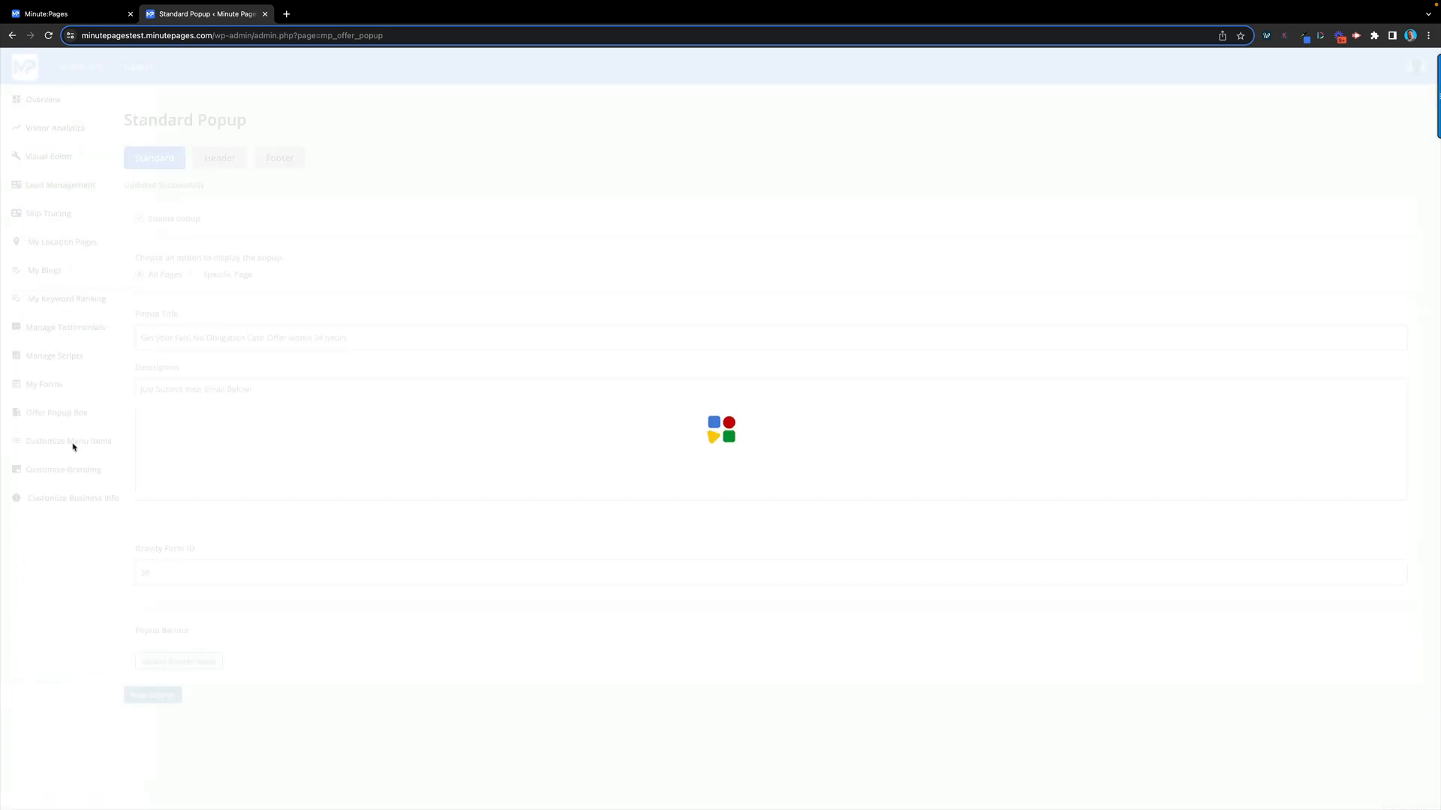
{"action": "left_click", "coordinate": [74, 447]}
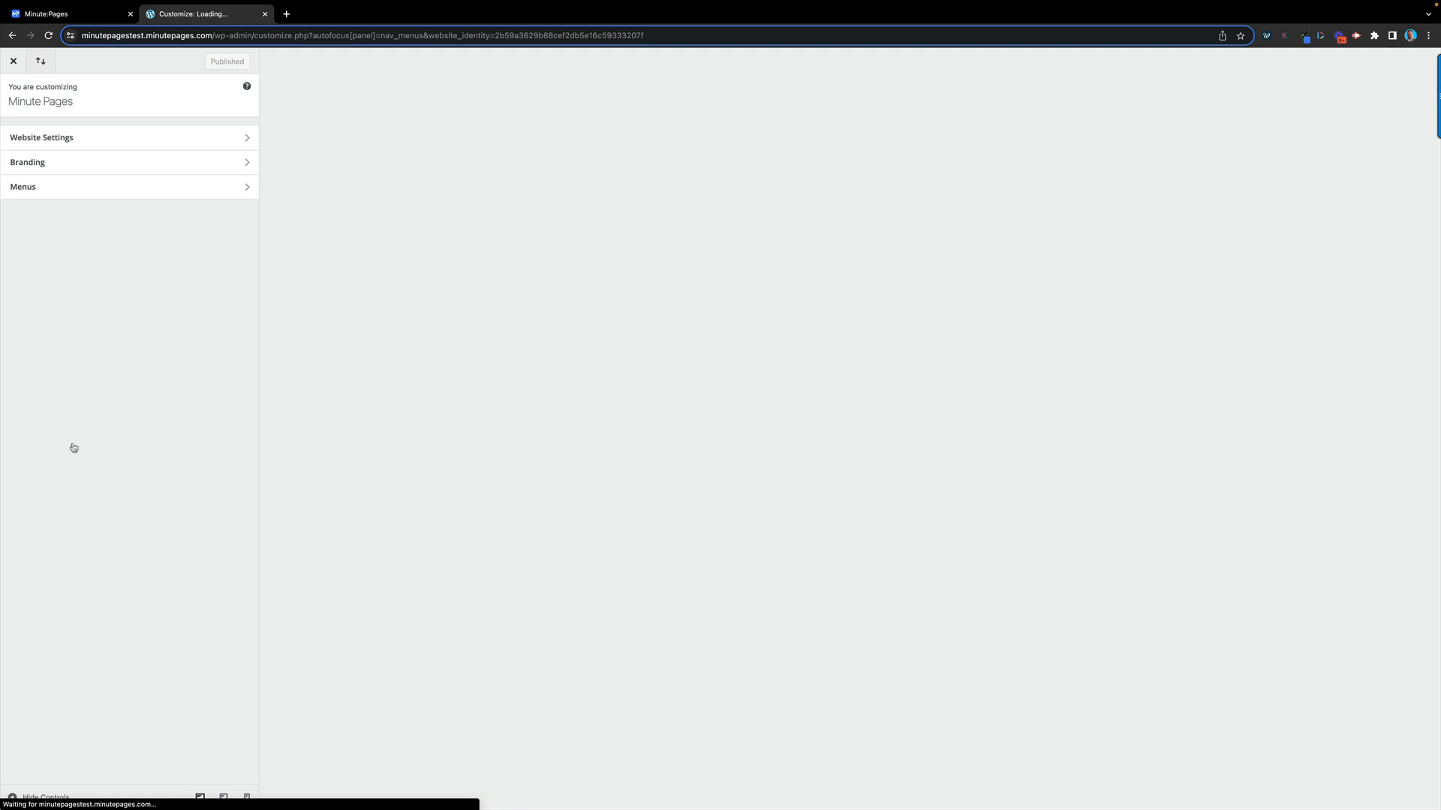
{"action": "left_click", "coordinate": [210, 193]}
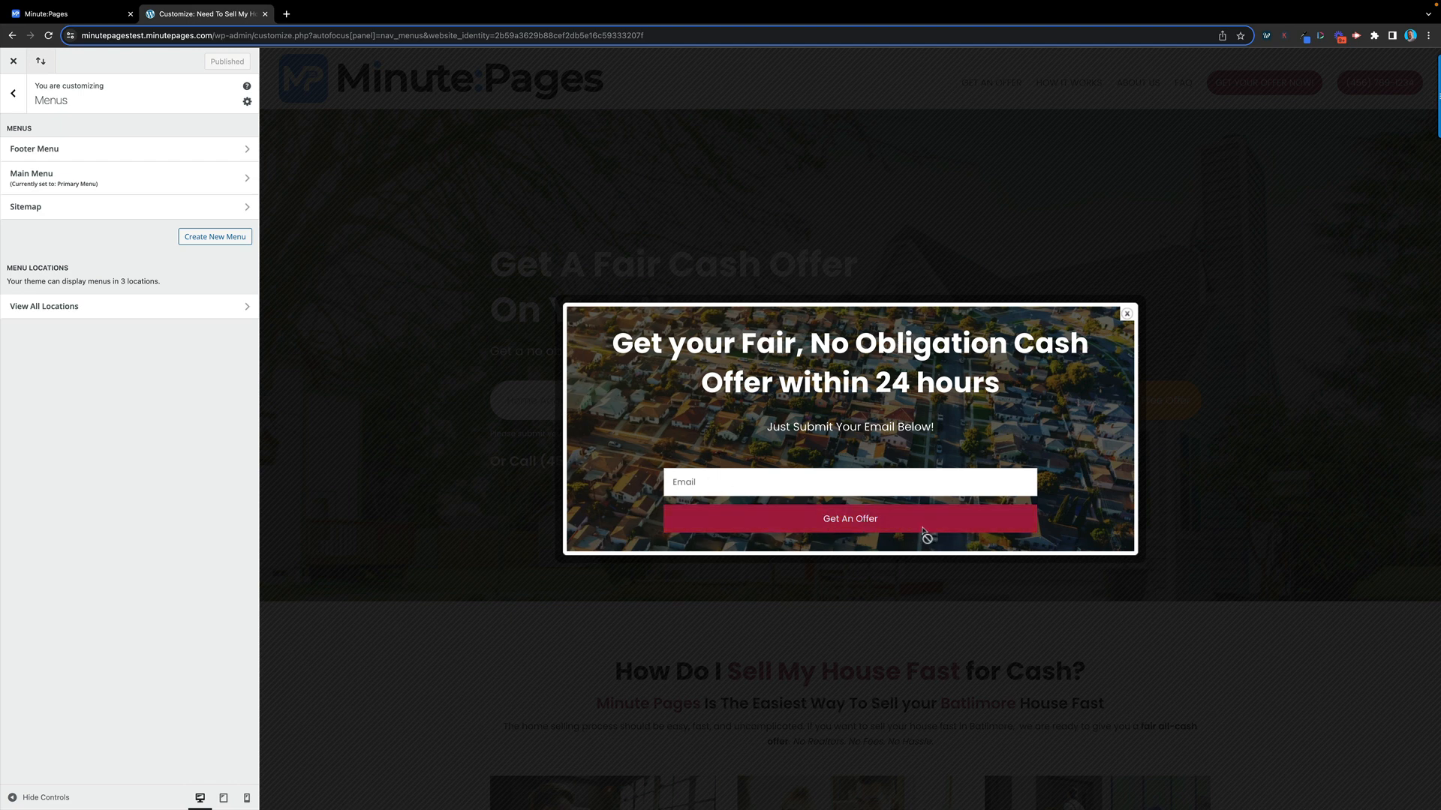
{"action": "left_click", "coordinate": [1127, 313]}
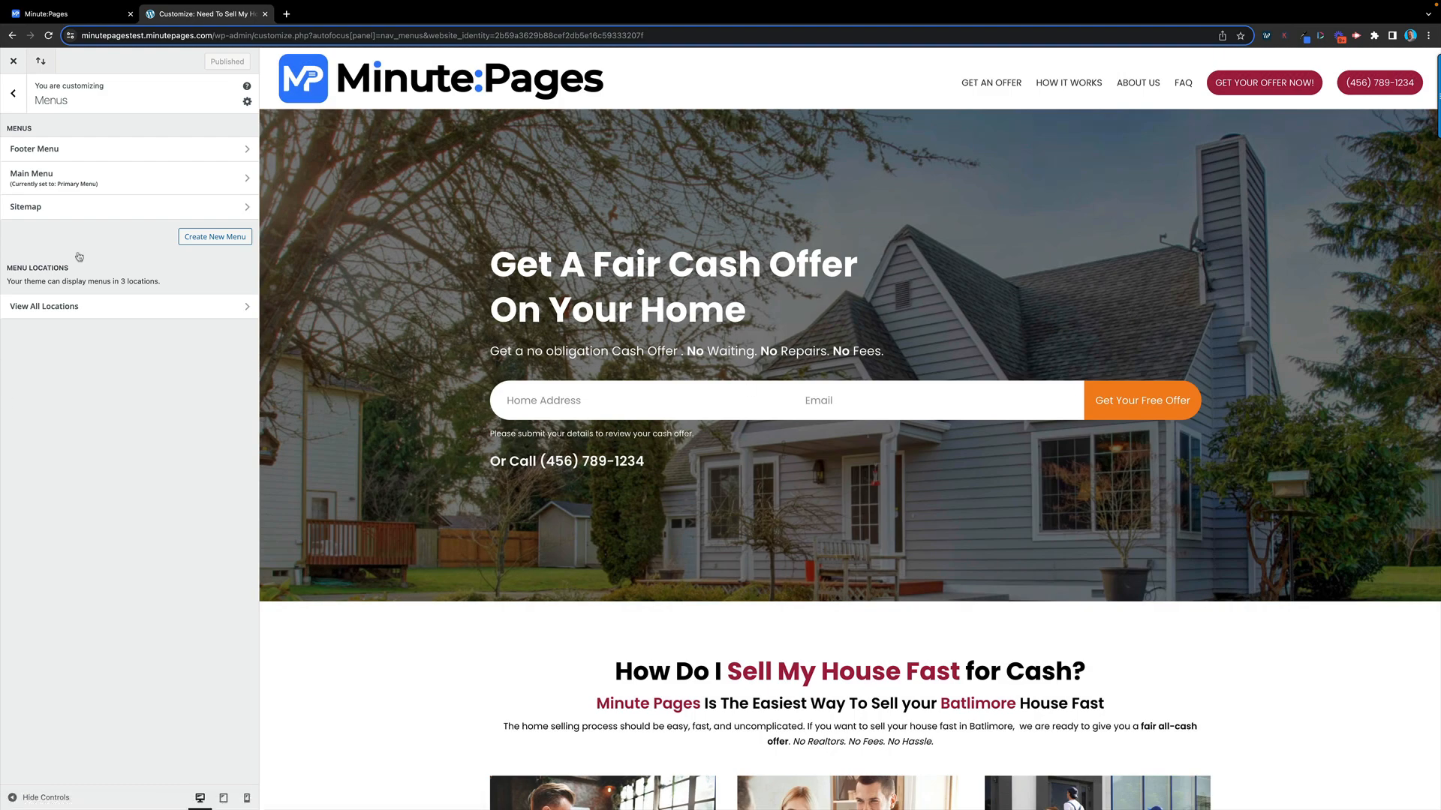
{"action": "left_click", "coordinate": [141, 178]}
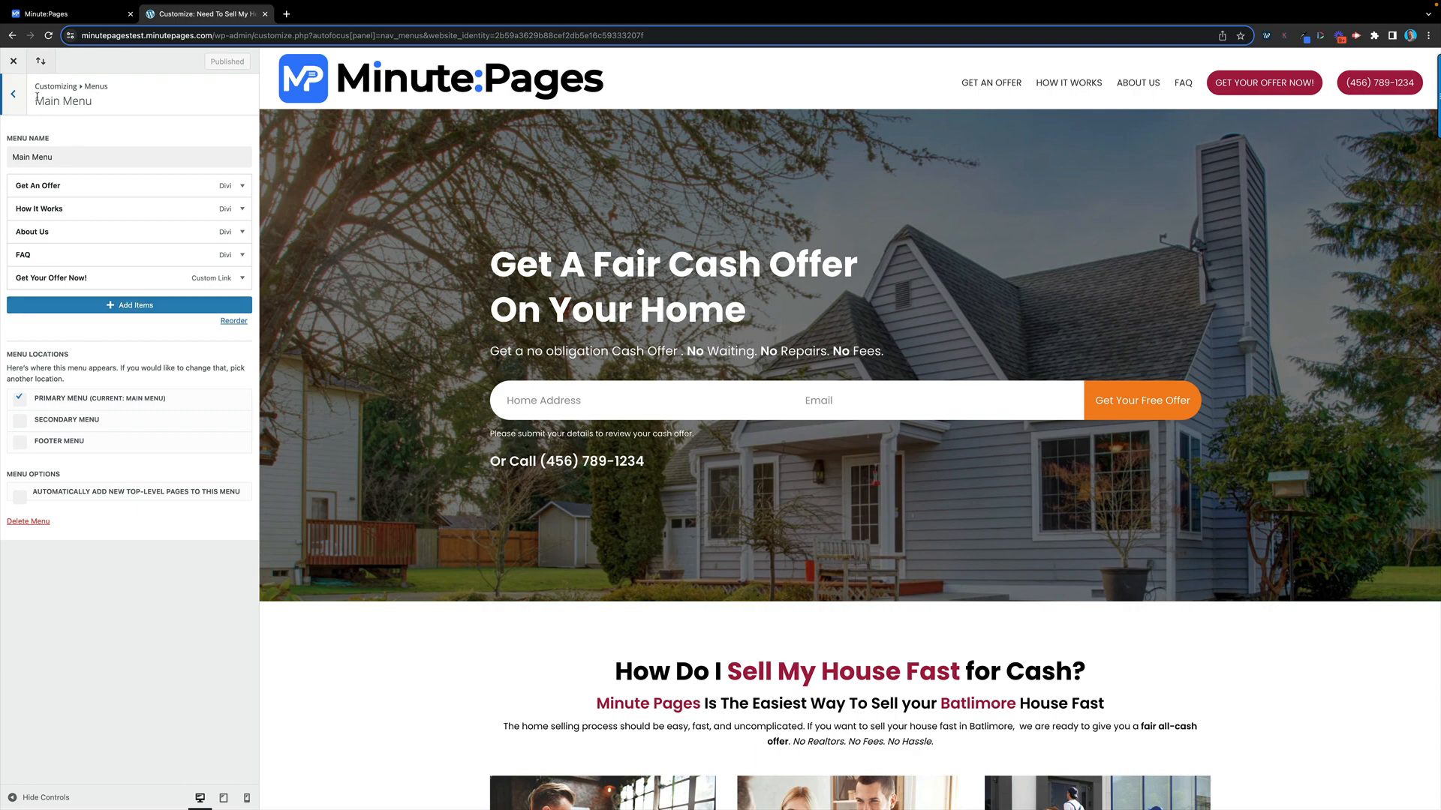
{"action": "left_click", "coordinate": [9, 96]}
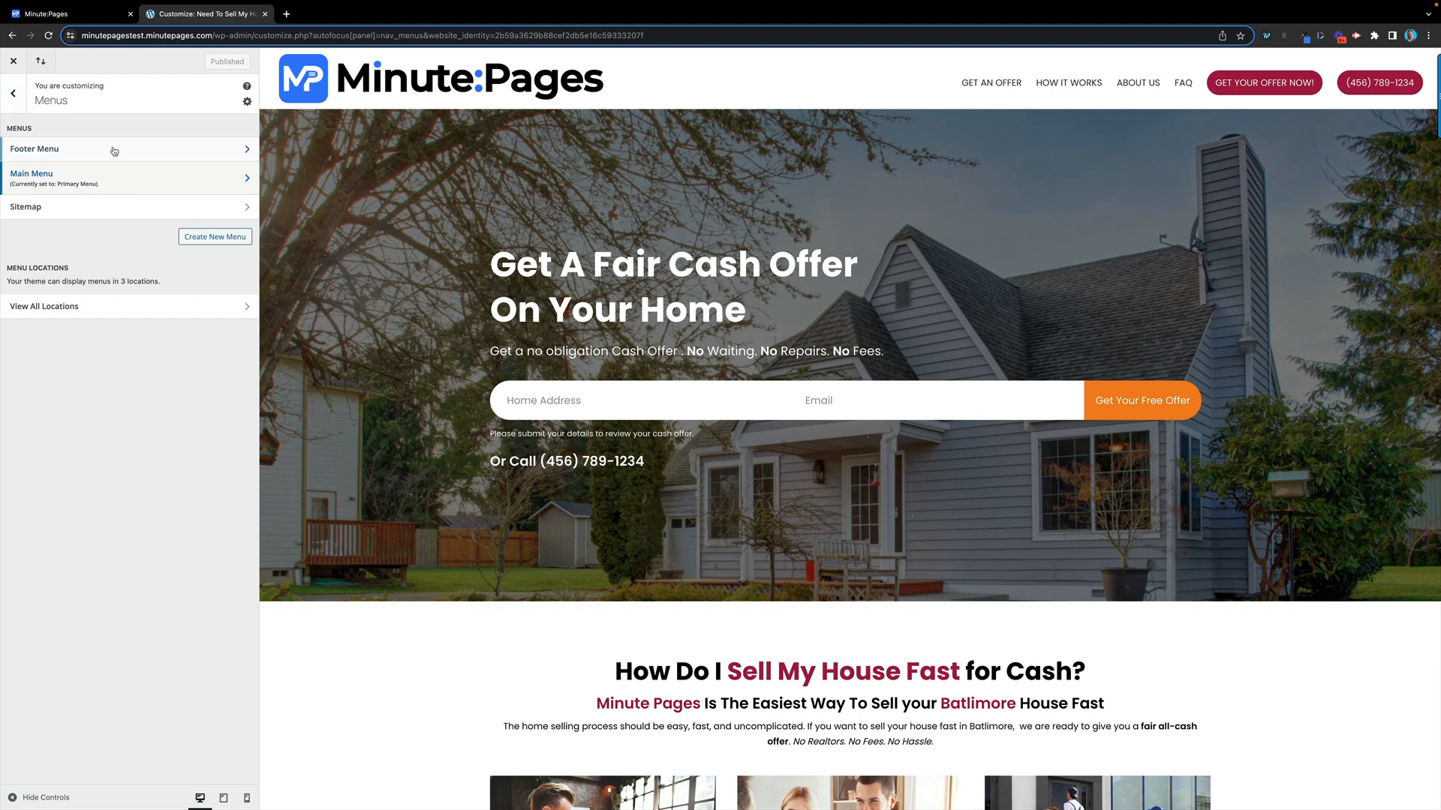
Compare the Footer Menu's links with the preview's footer, then close the Customizer
{"action": "left_click", "coordinate": [115, 149]}
{"action": "scroll", "coordinate": [931, 689], "scroll_direction": "down", "scroll_amount": 20}
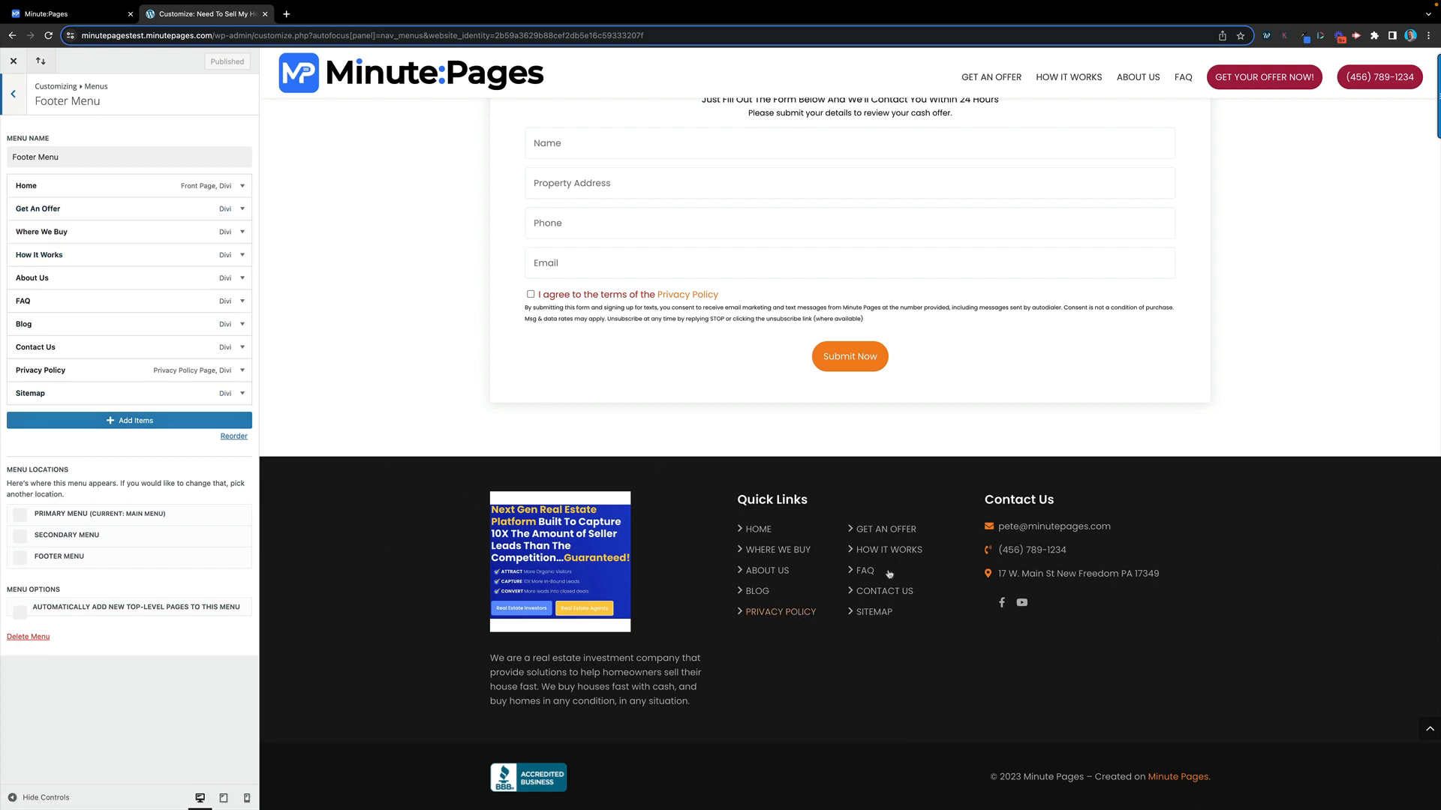
{"action": "scroll", "coordinate": [686, 450], "scroll_direction": "up", "scroll_amount": 2}
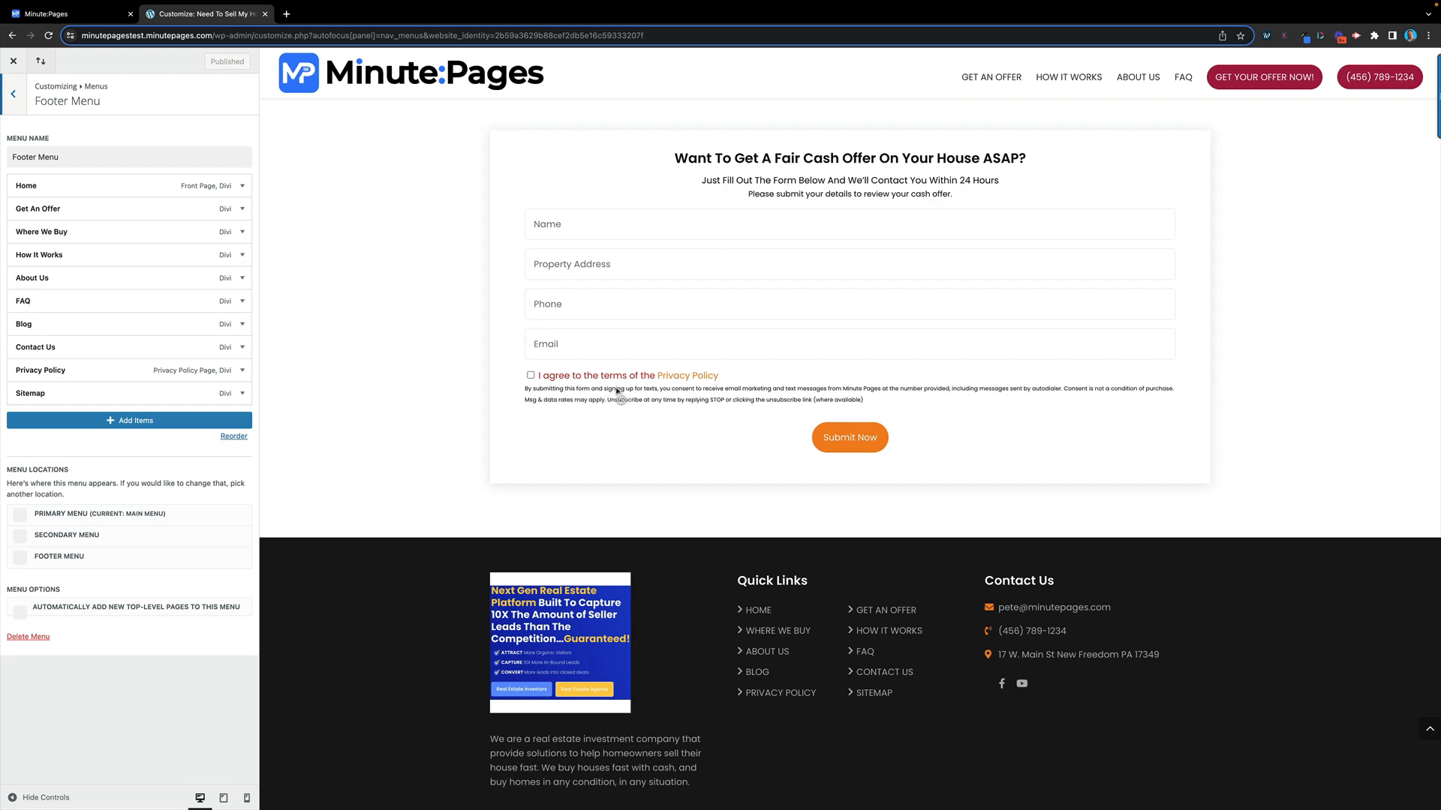
{"action": "scroll", "coordinate": [616, 389], "scroll_direction": "down", "scroll_amount": 1}
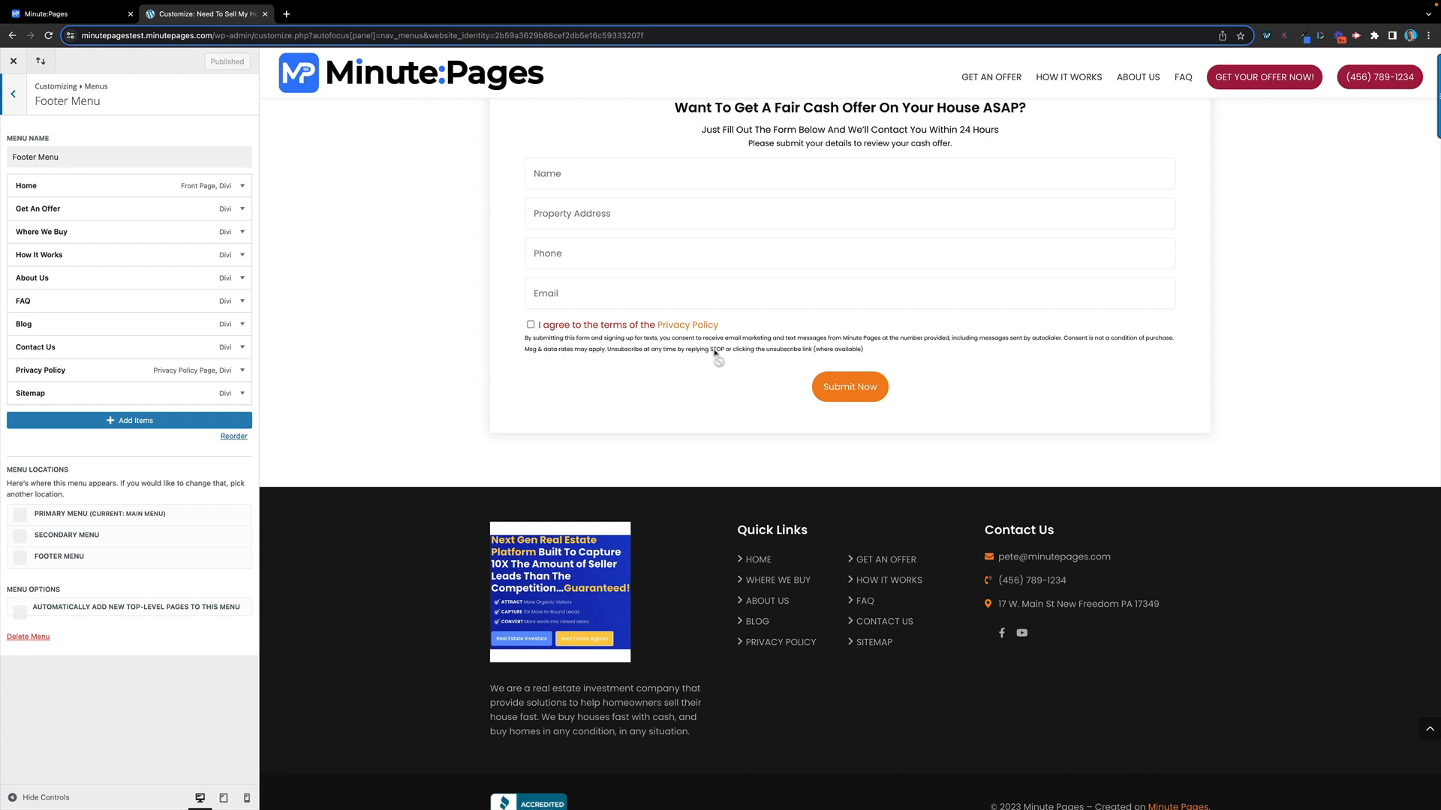
{"action": "scroll", "coordinate": [441, 383], "scroll_direction": "up", "scroll_amount": 10}
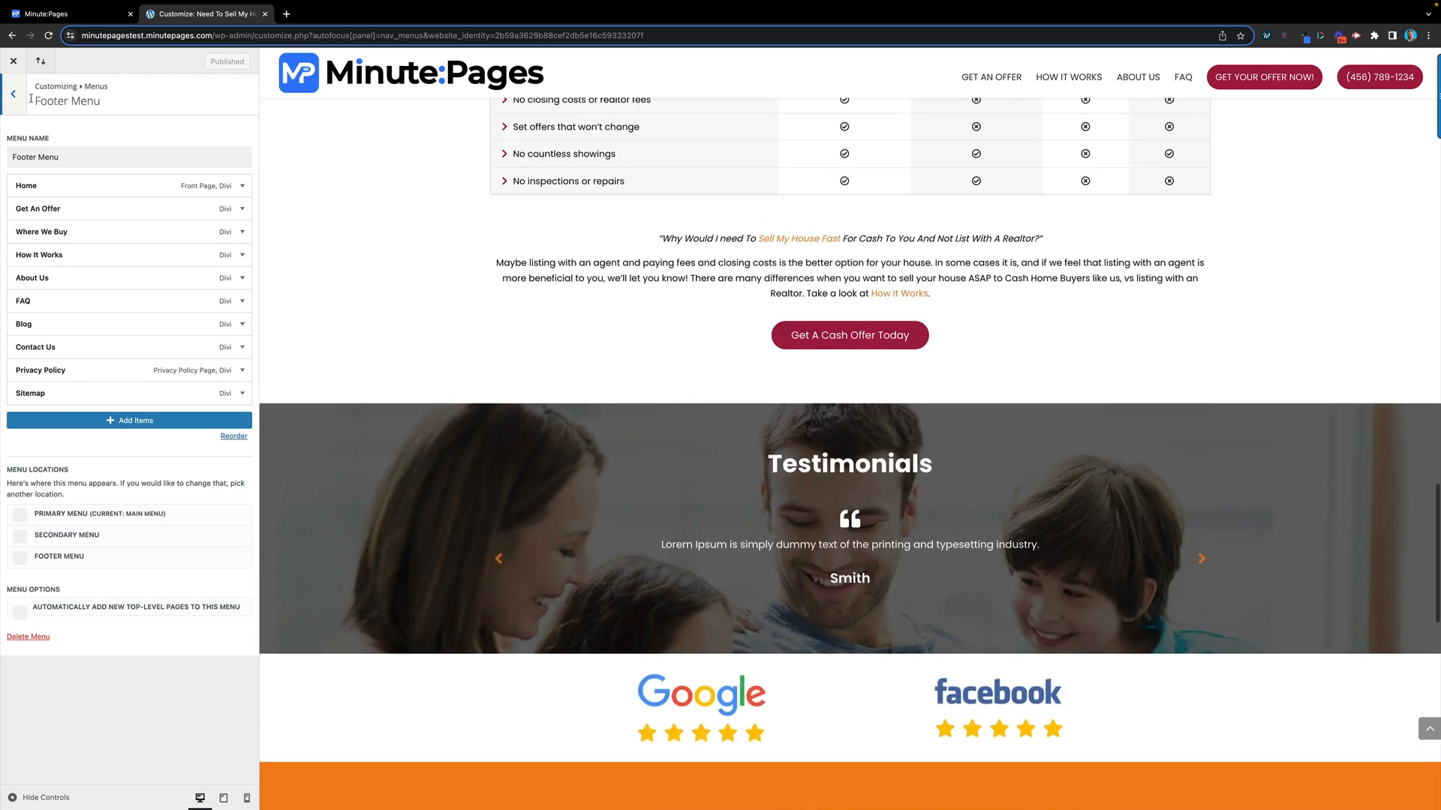
{"action": "left_click", "coordinate": [13, 93]}
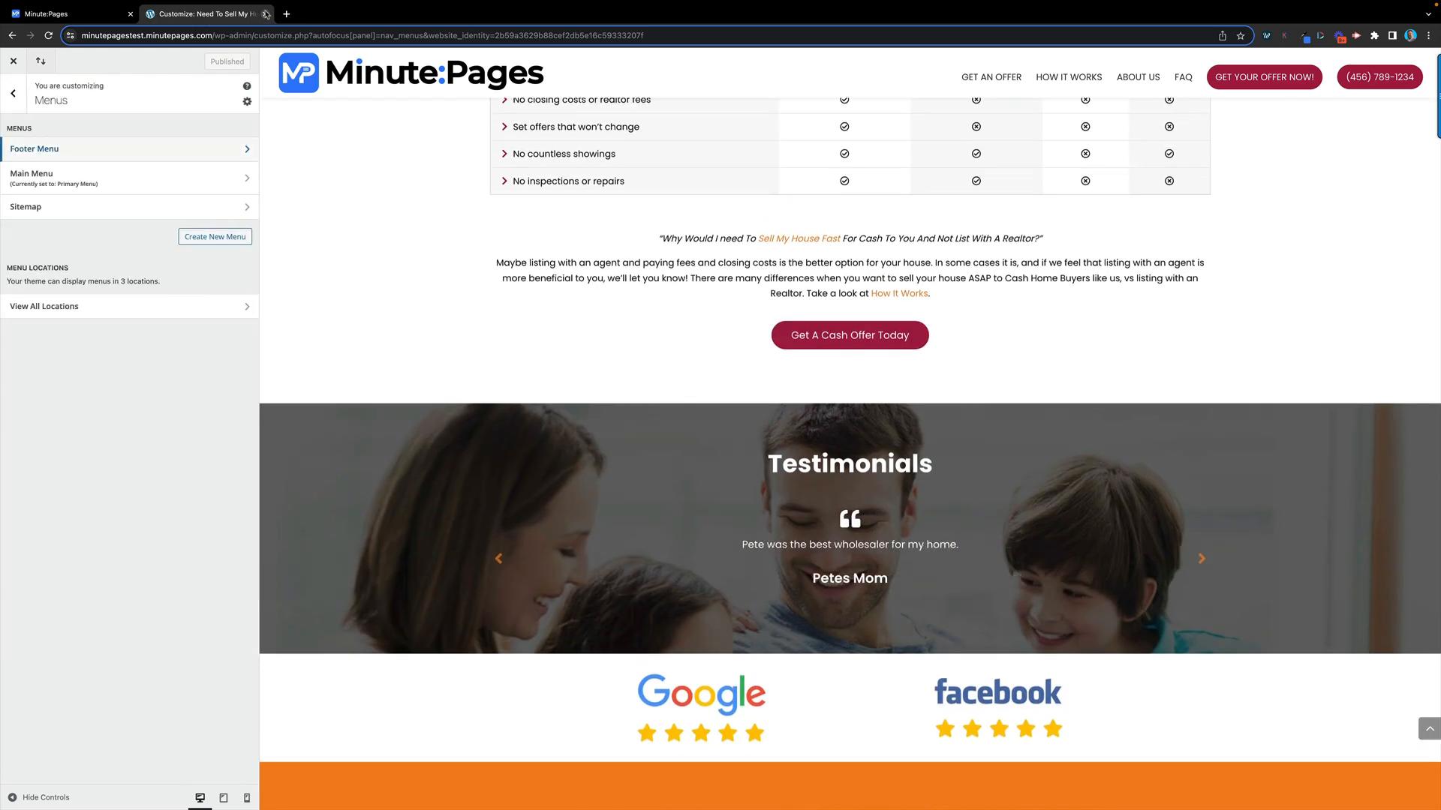
{"action": "left_click", "coordinate": [265, 13]}
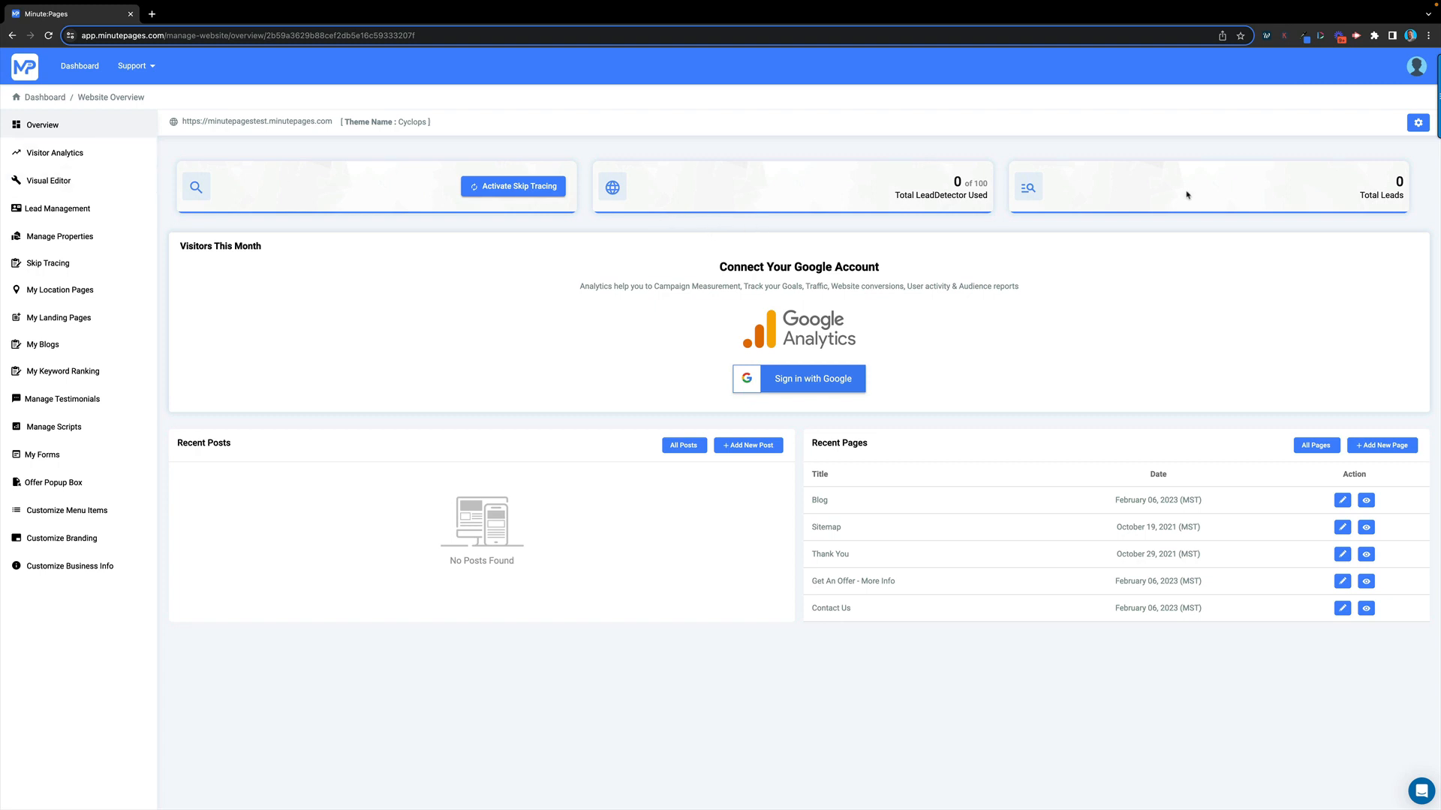
Reveal the Edit Site, Update Domain and Preview actions from the Website Overview gear button
{"action": "left_click", "coordinate": [1417, 123]}
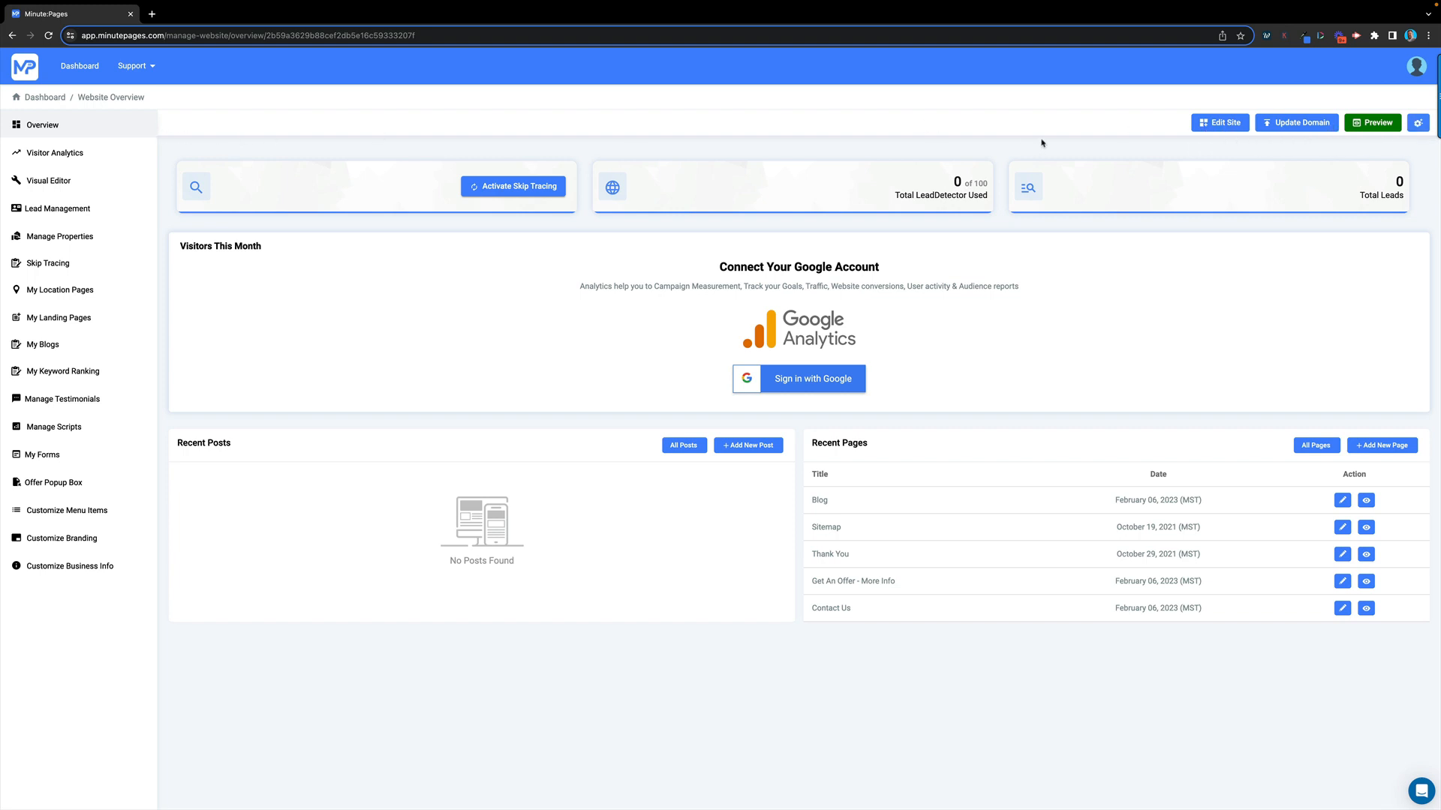
Change the hero heading to 'Get A FREE Cash Offer On Your Home' and save
{"action": "left_click", "coordinate": [45, 182]}
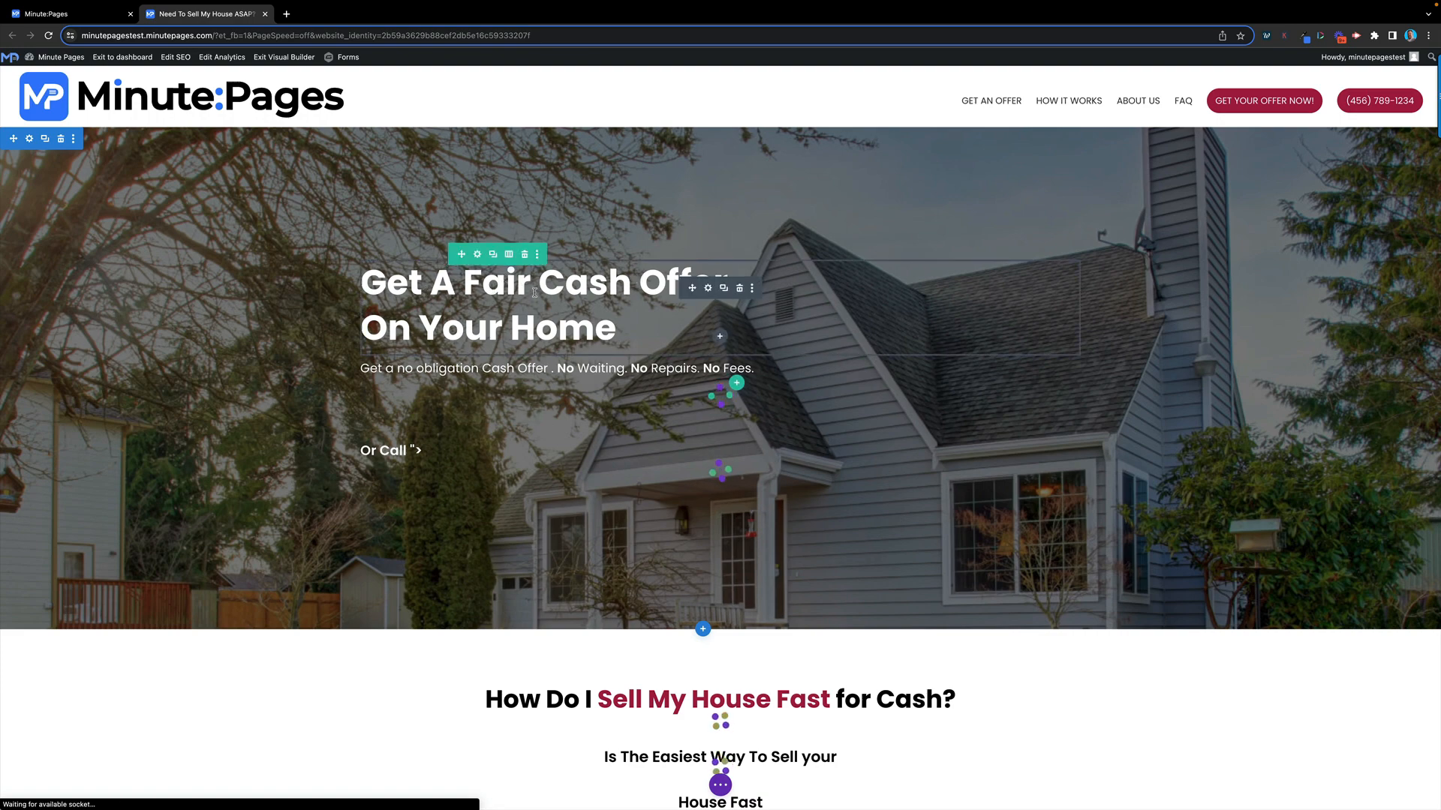
{"action": "key", "text": "BackSpace"}
{"action": "key", "text": "BackSpace"}
{"action": "key", "text": "BackSpace"}
{"action": "type", "text": "REE"}
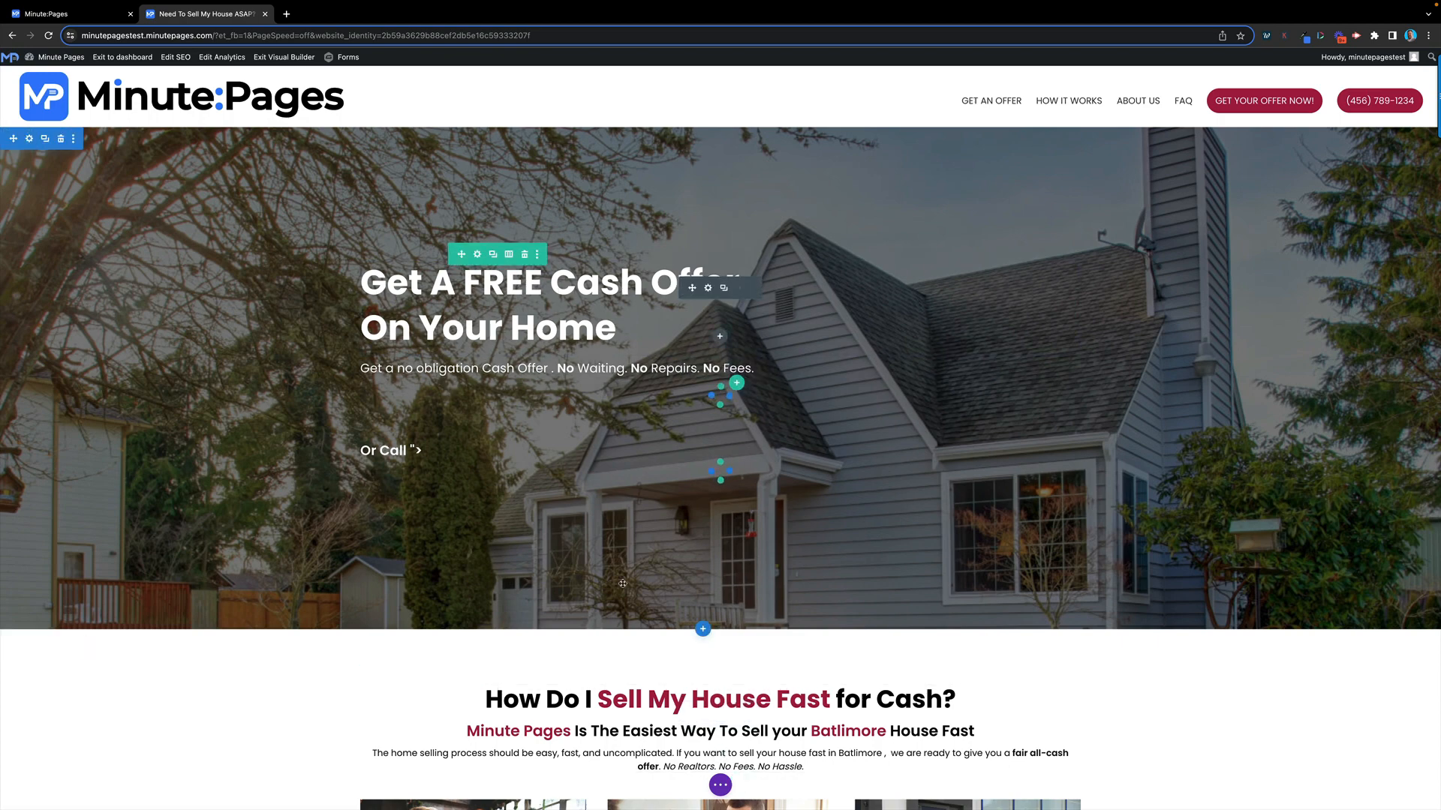
{"action": "left_click", "coordinate": [723, 786]}
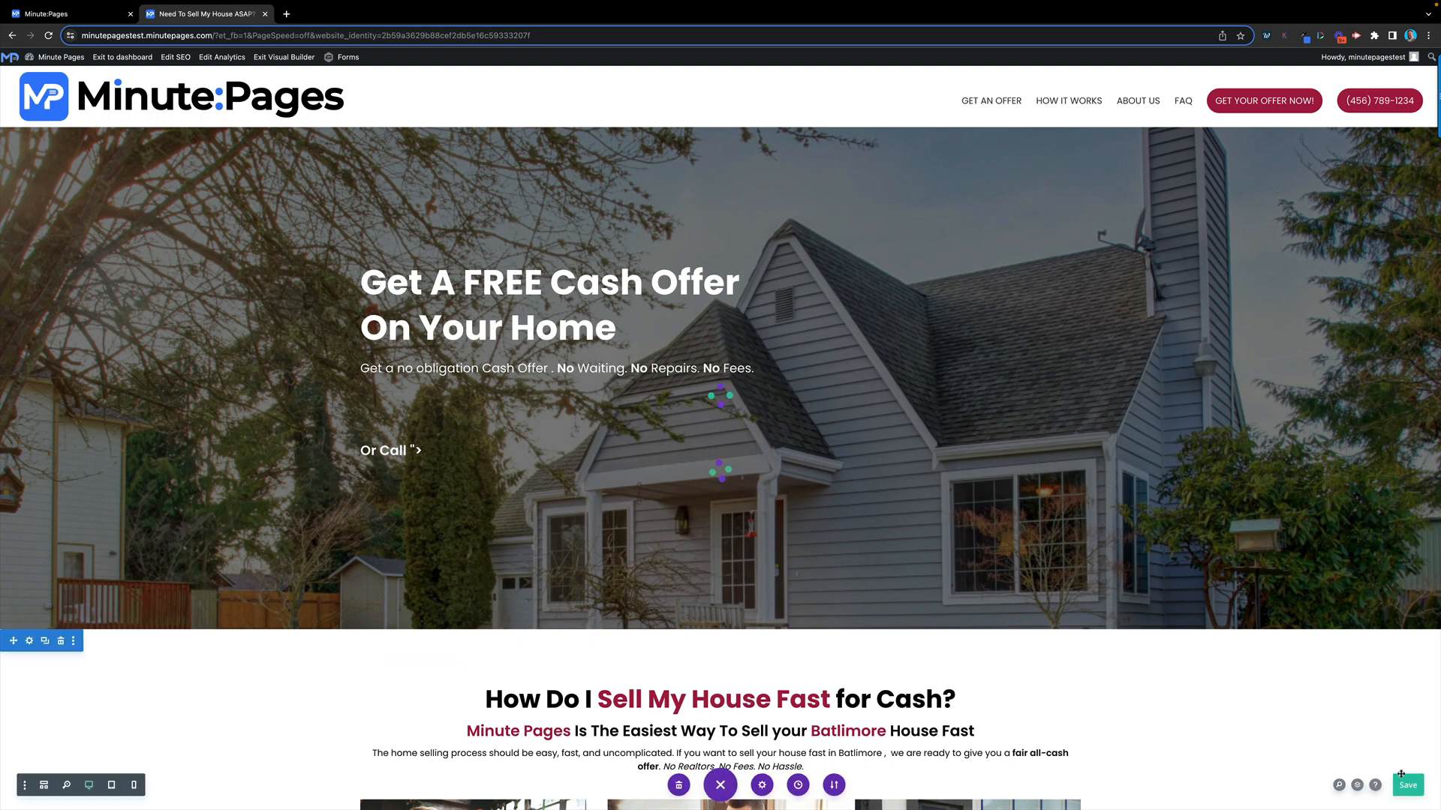
{"action": "left_click", "coordinate": [1407, 789]}
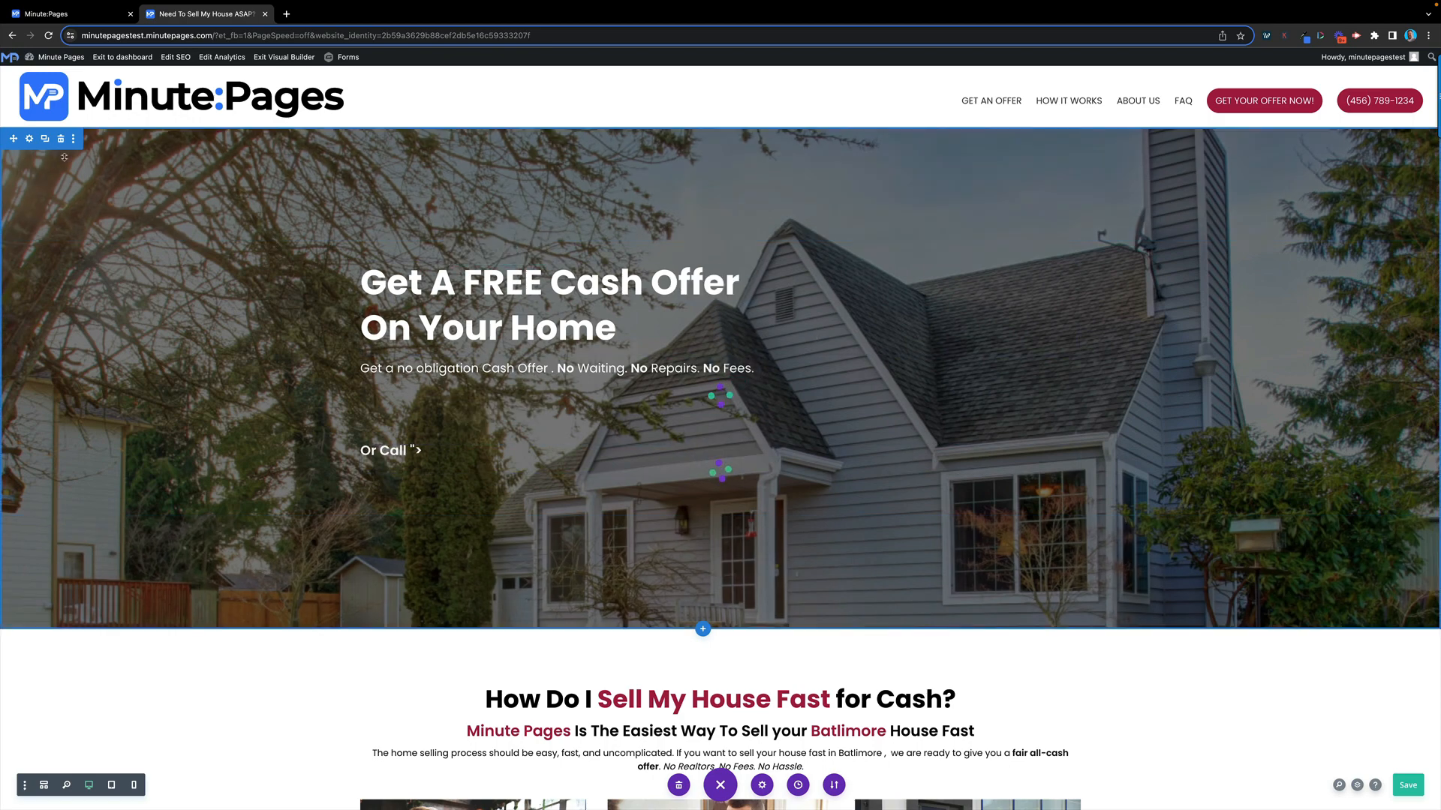
Swap the hero section's house background image for buy-houses.jpg from the Media Library and confirm
{"action": "left_click", "coordinate": [30, 139]}
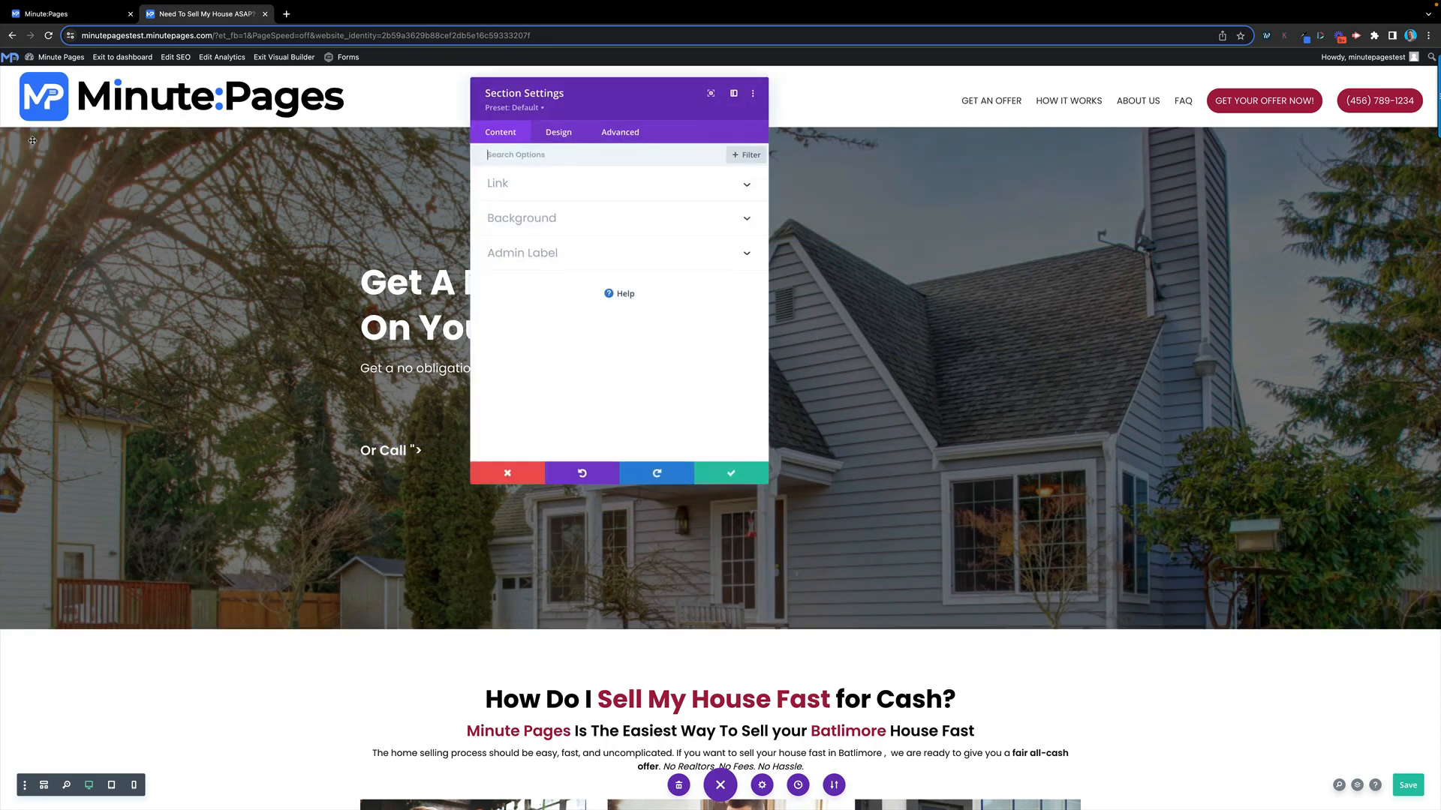
{"action": "left_click", "coordinate": [586, 228]}
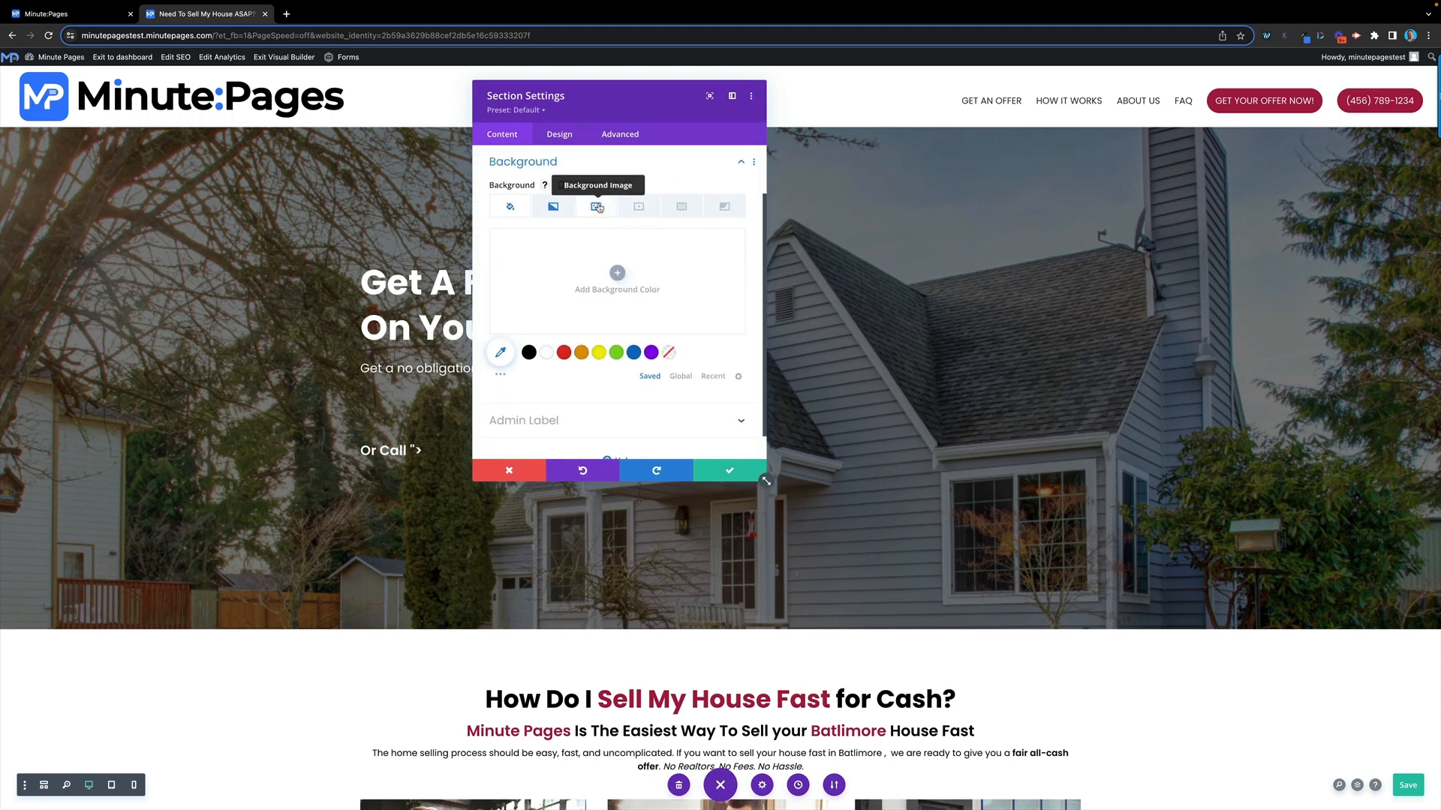
{"action": "left_click", "coordinate": [598, 207]}
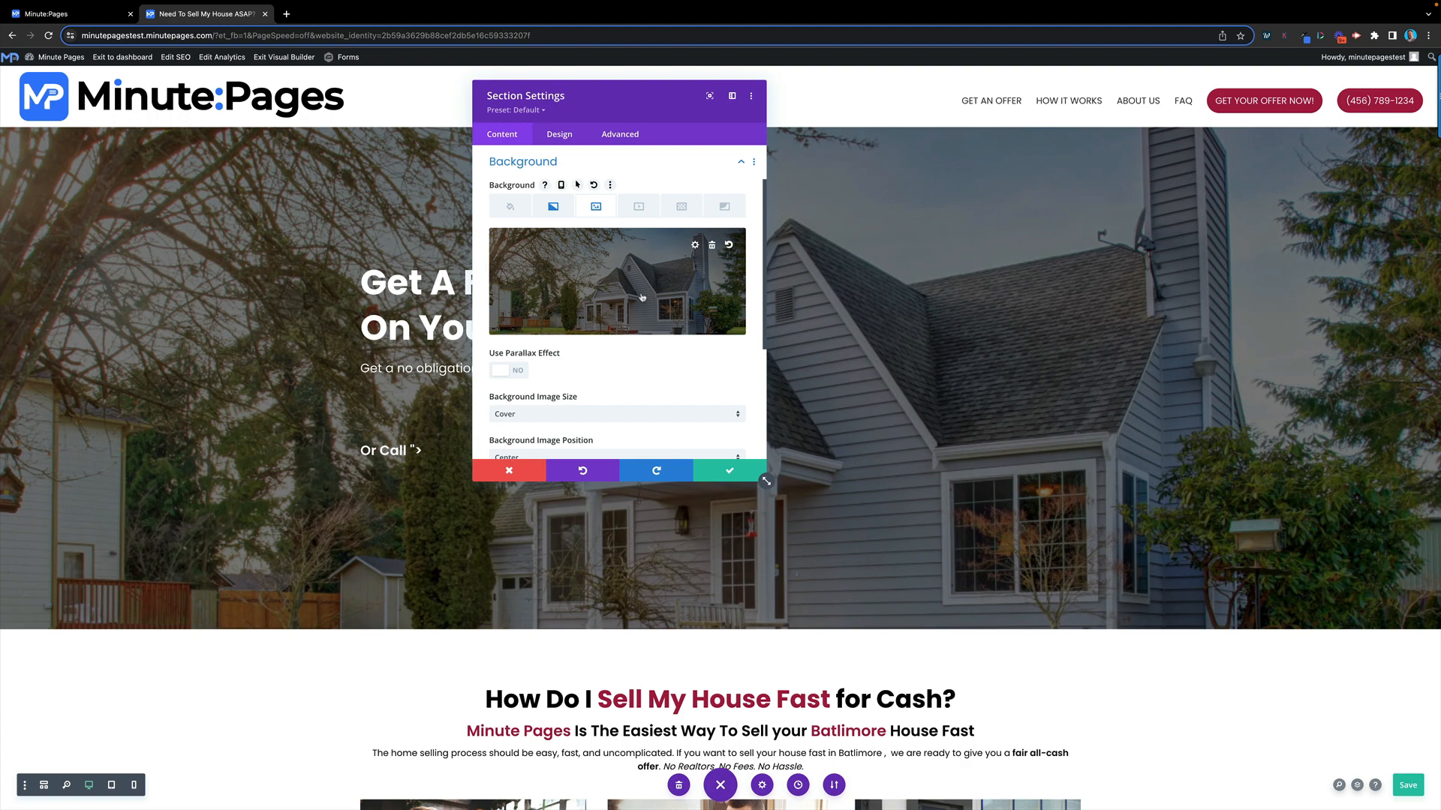
{"action": "left_click", "coordinate": [713, 247]}
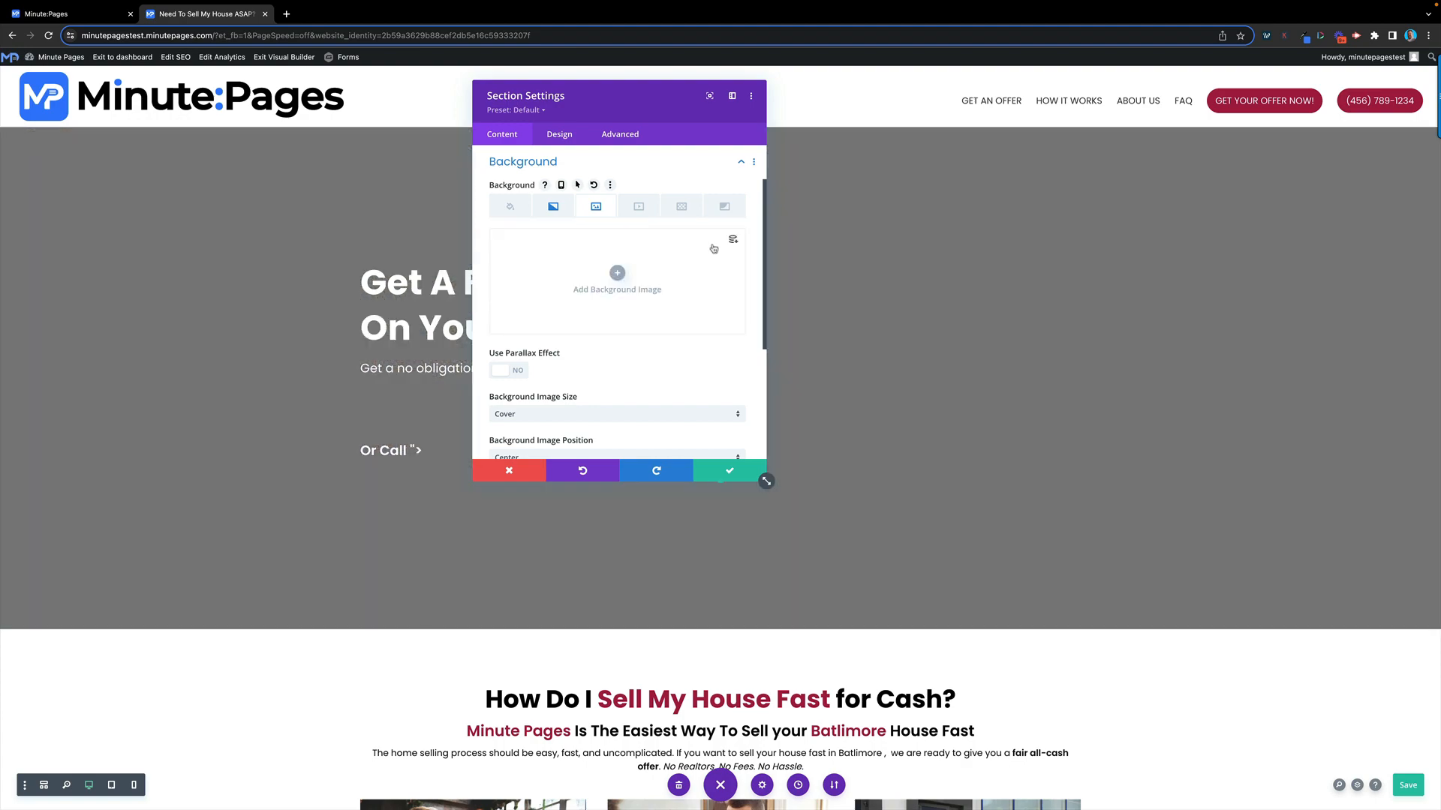
{"action": "left_click", "coordinate": [617, 275]}
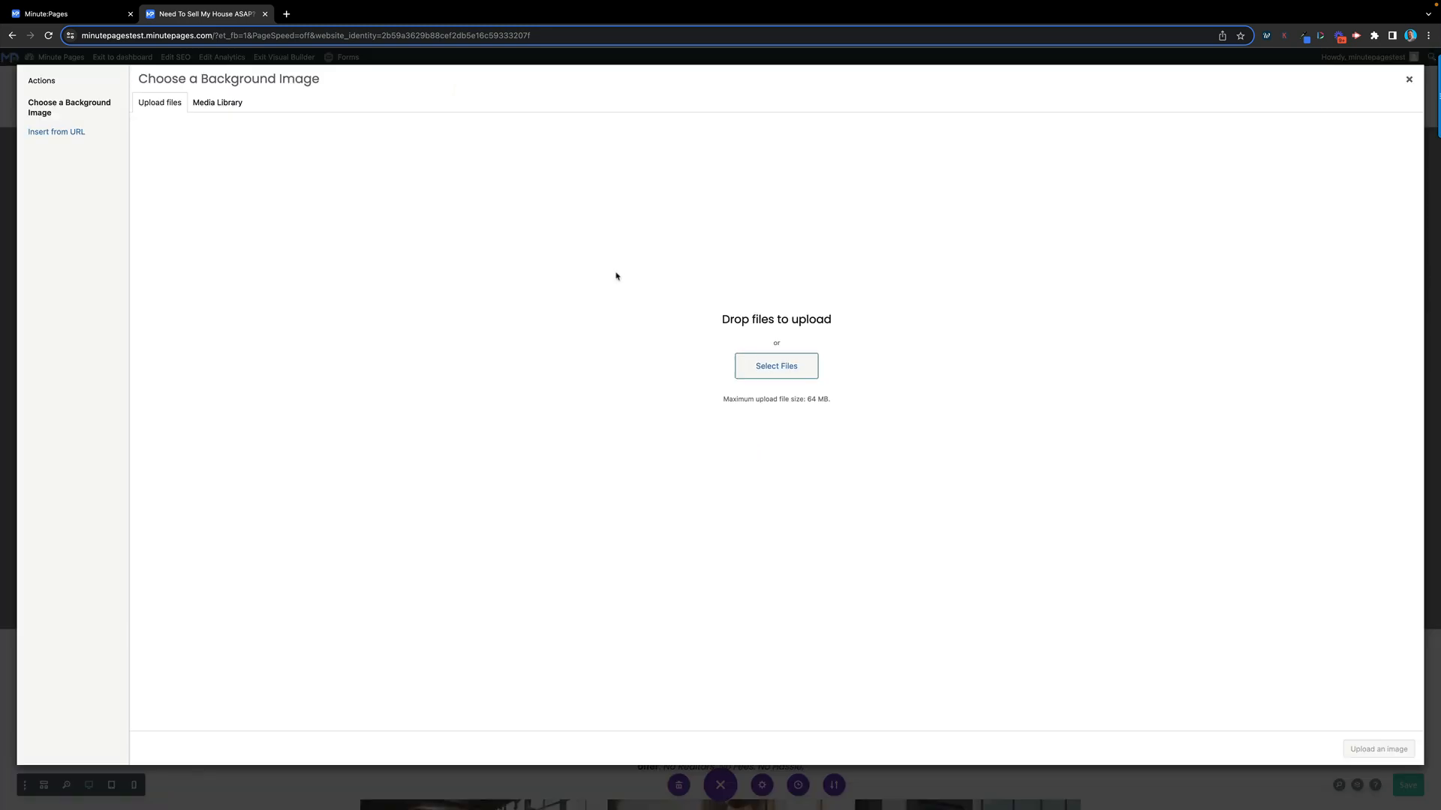
{"action": "left_click", "coordinate": [231, 109]}
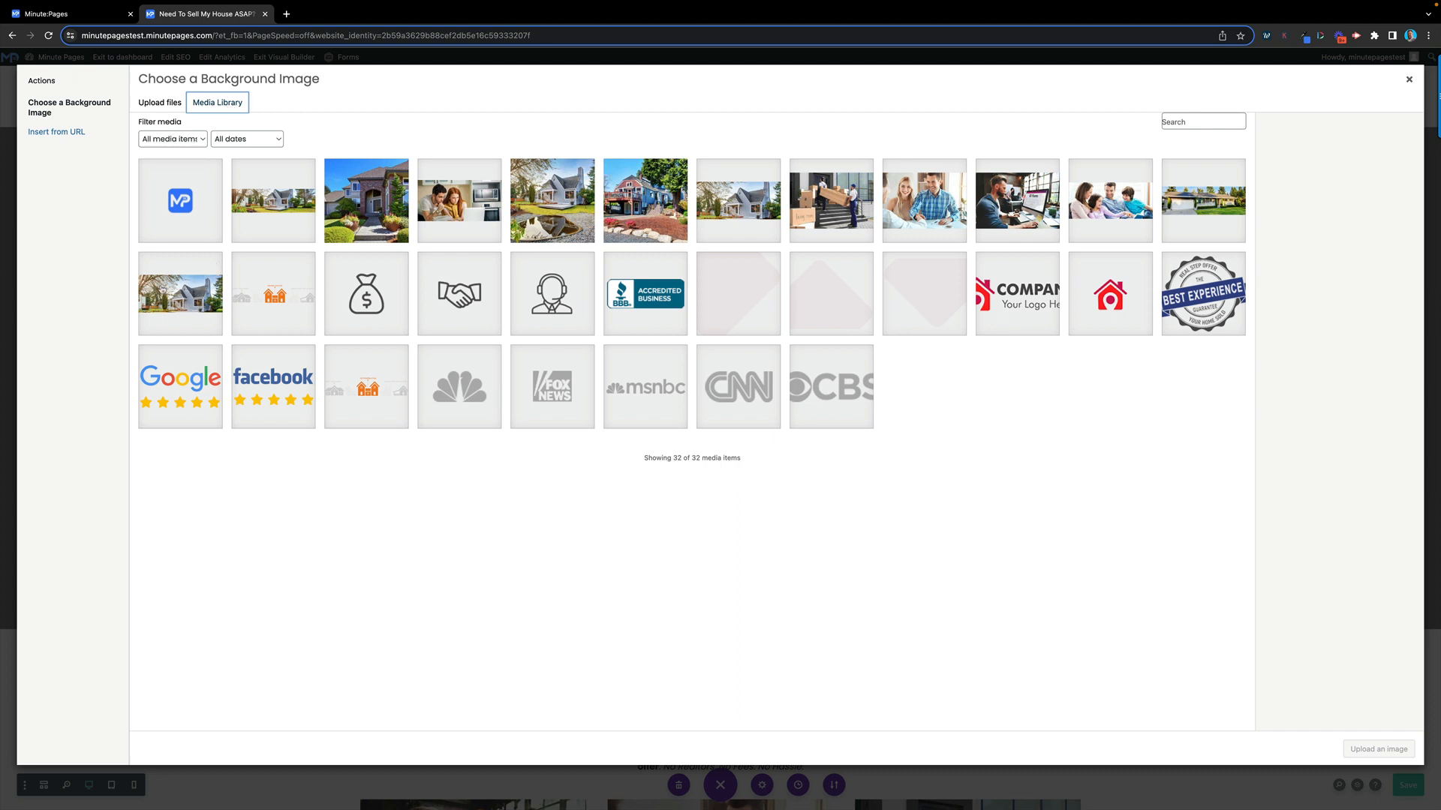
{"action": "left_click", "coordinate": [1211, 204]}
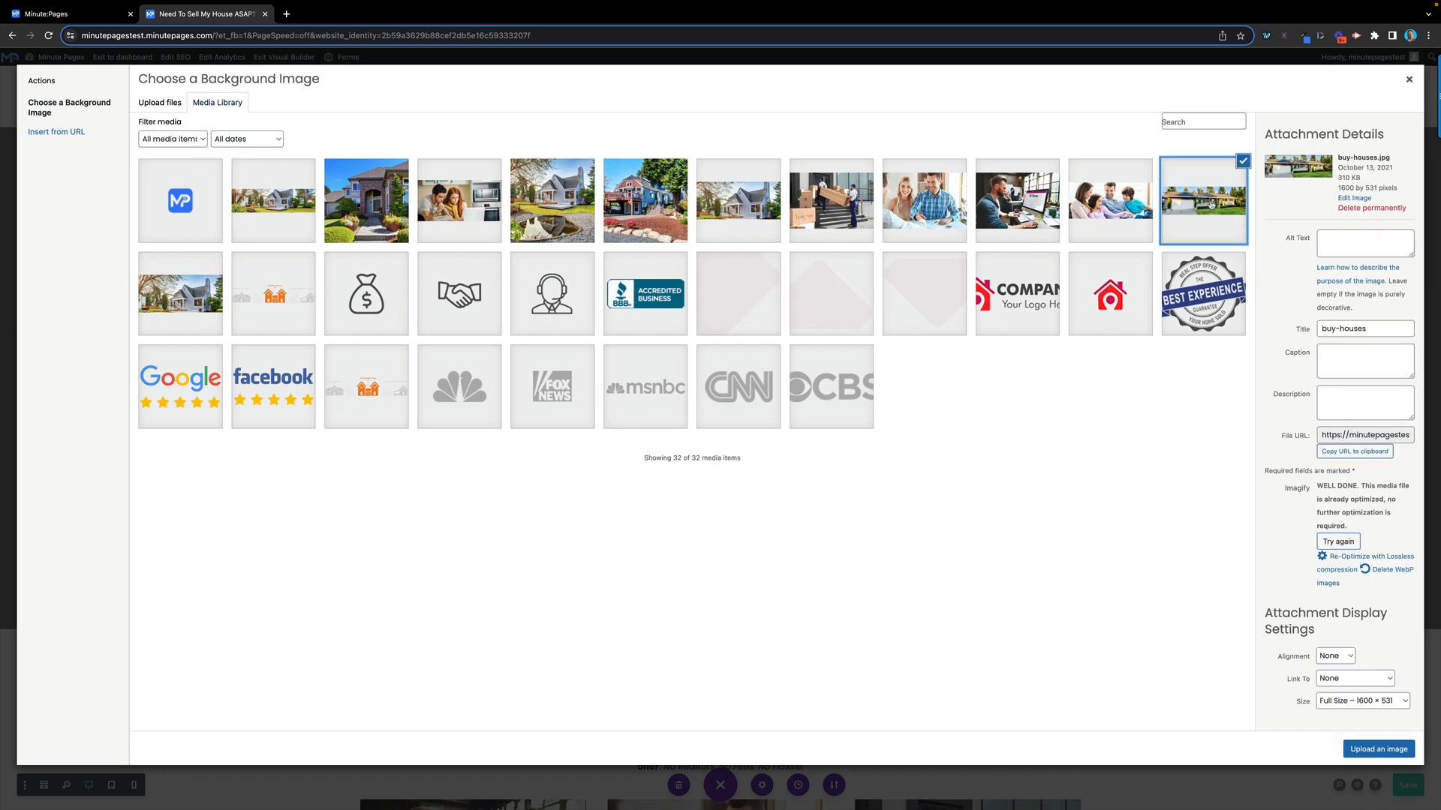
{"action": "left_click", "coordinate": [1384, 754]}
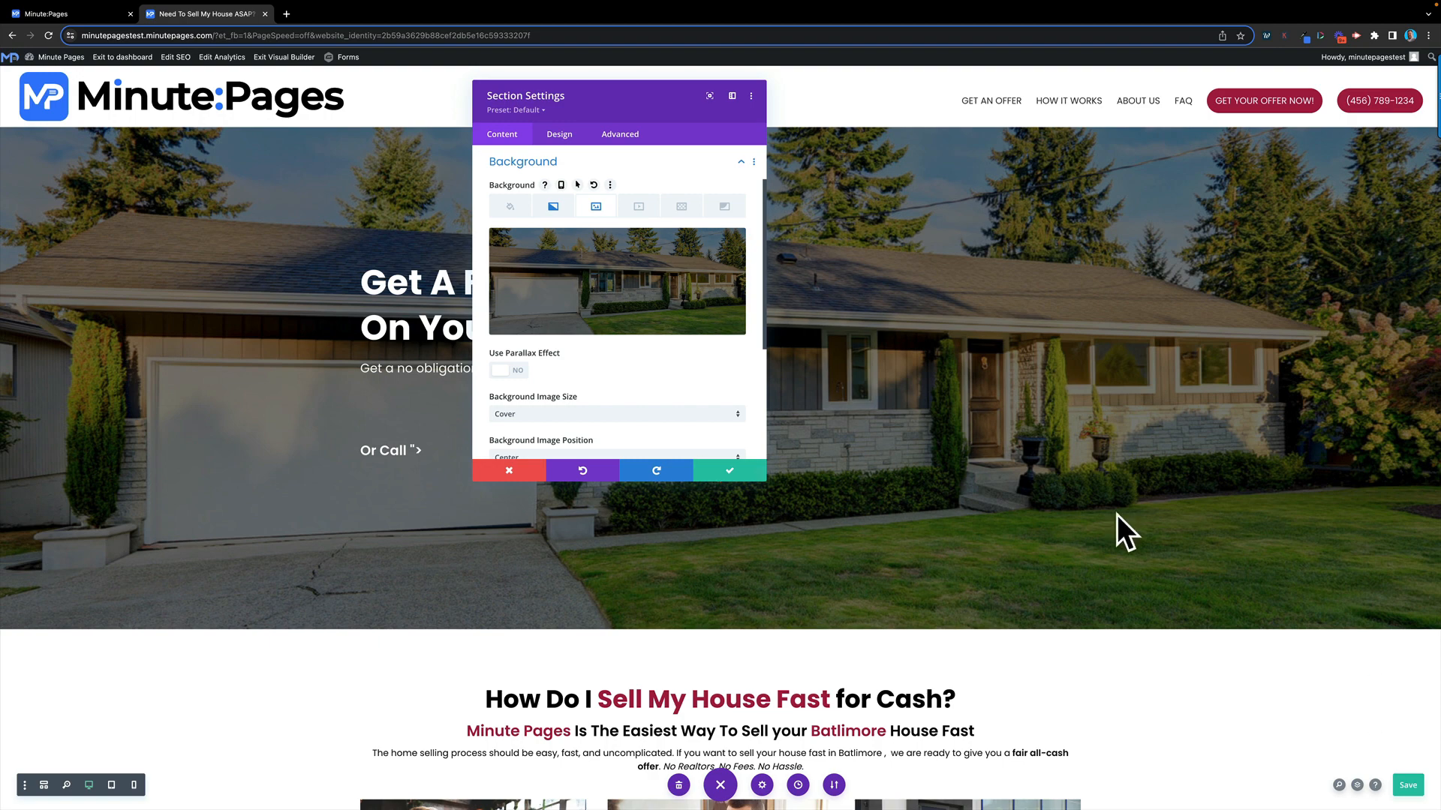
{"action": "left_click", "coordinate": [727, 472]}
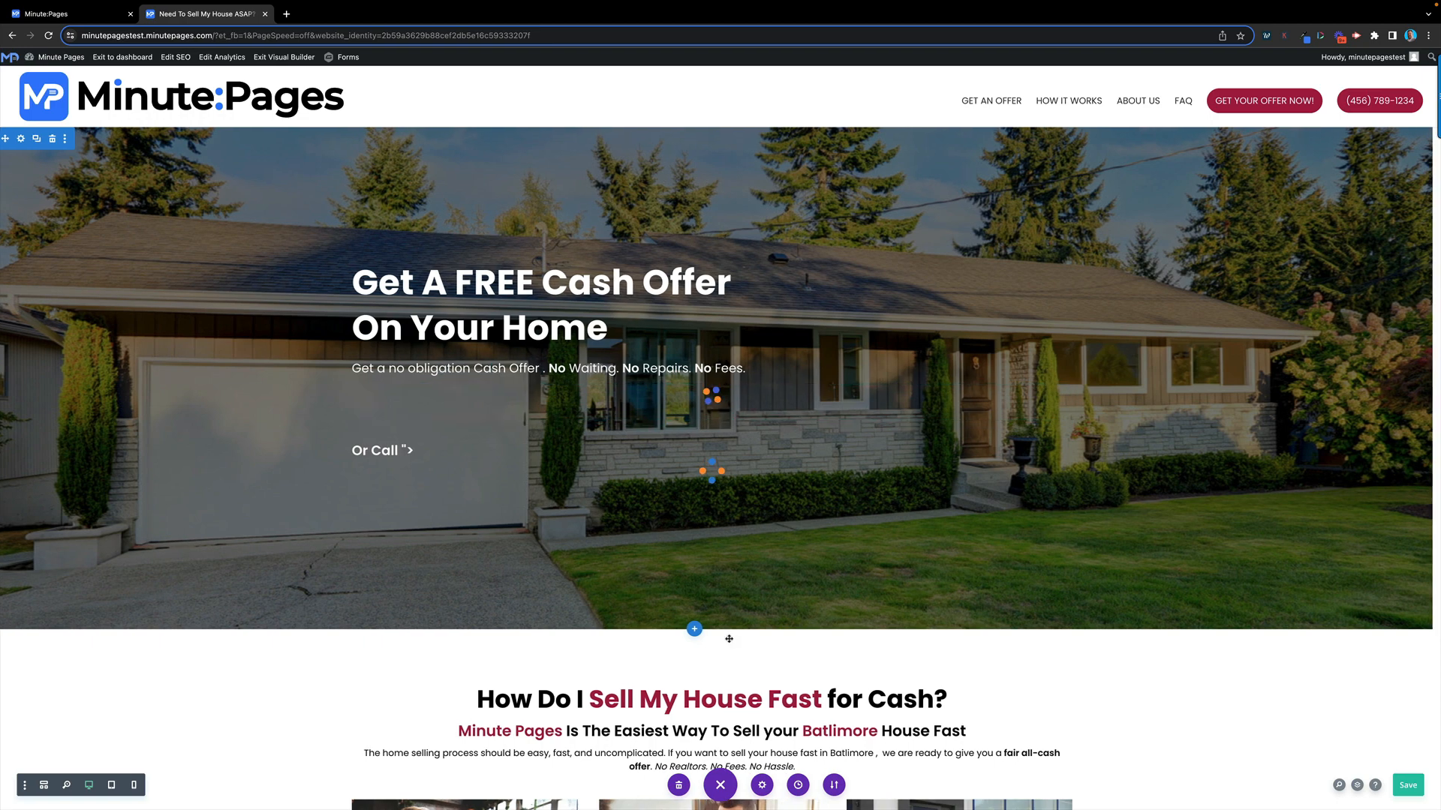
{"action": "scroll", "coordinate": [535, 574], "scroll_direction": "down", "scroll_amount": 4}
Scroll through the edited homepage and advance the testimonial slider to the next testimonial
{"action": "scroll", "coordinate": [535, 573], "scroll_direction": "down", "scroll_amount": 9}
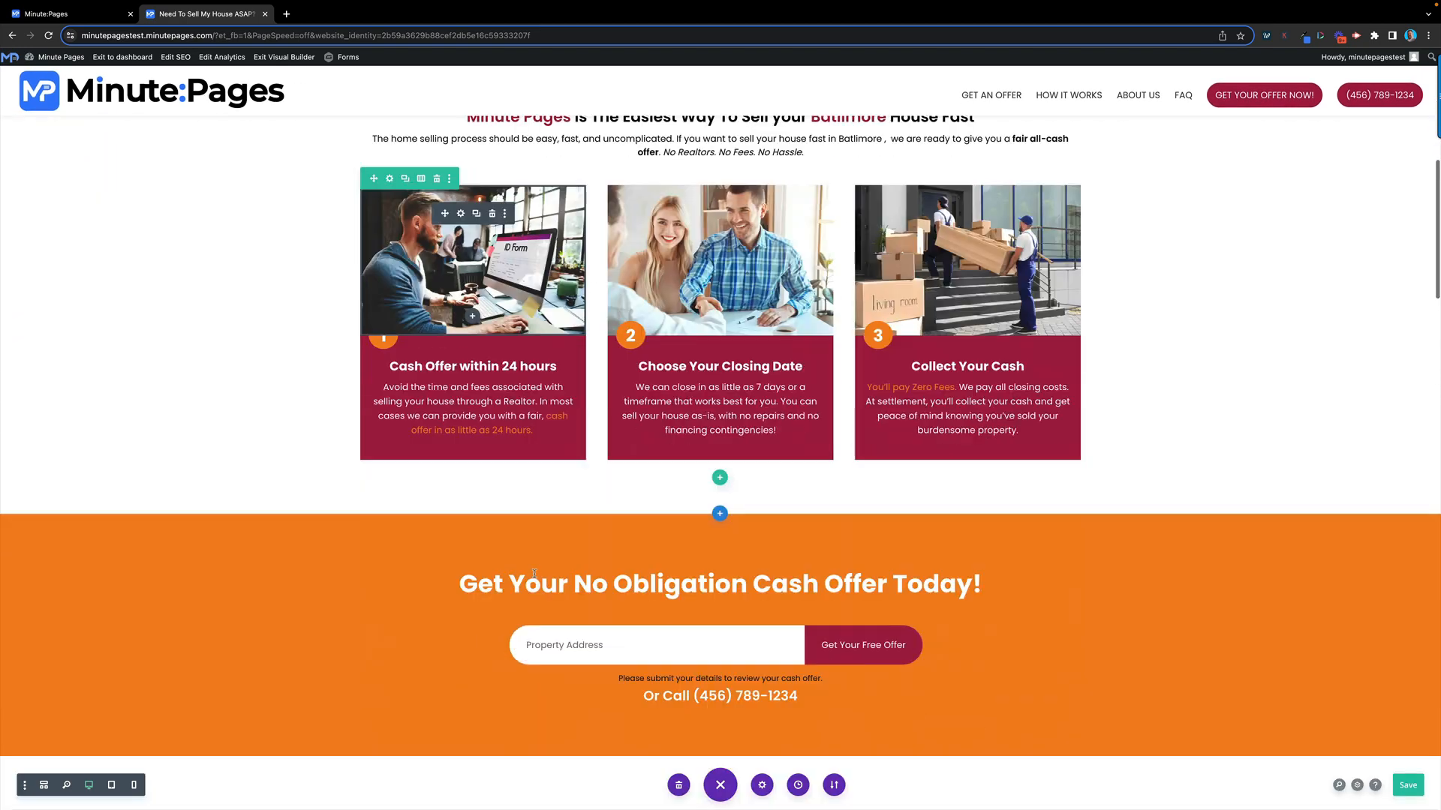
{"action": "scroll", "coordinate": [718, 383], "scroll_direction": "down", "scroll_amount": 8}
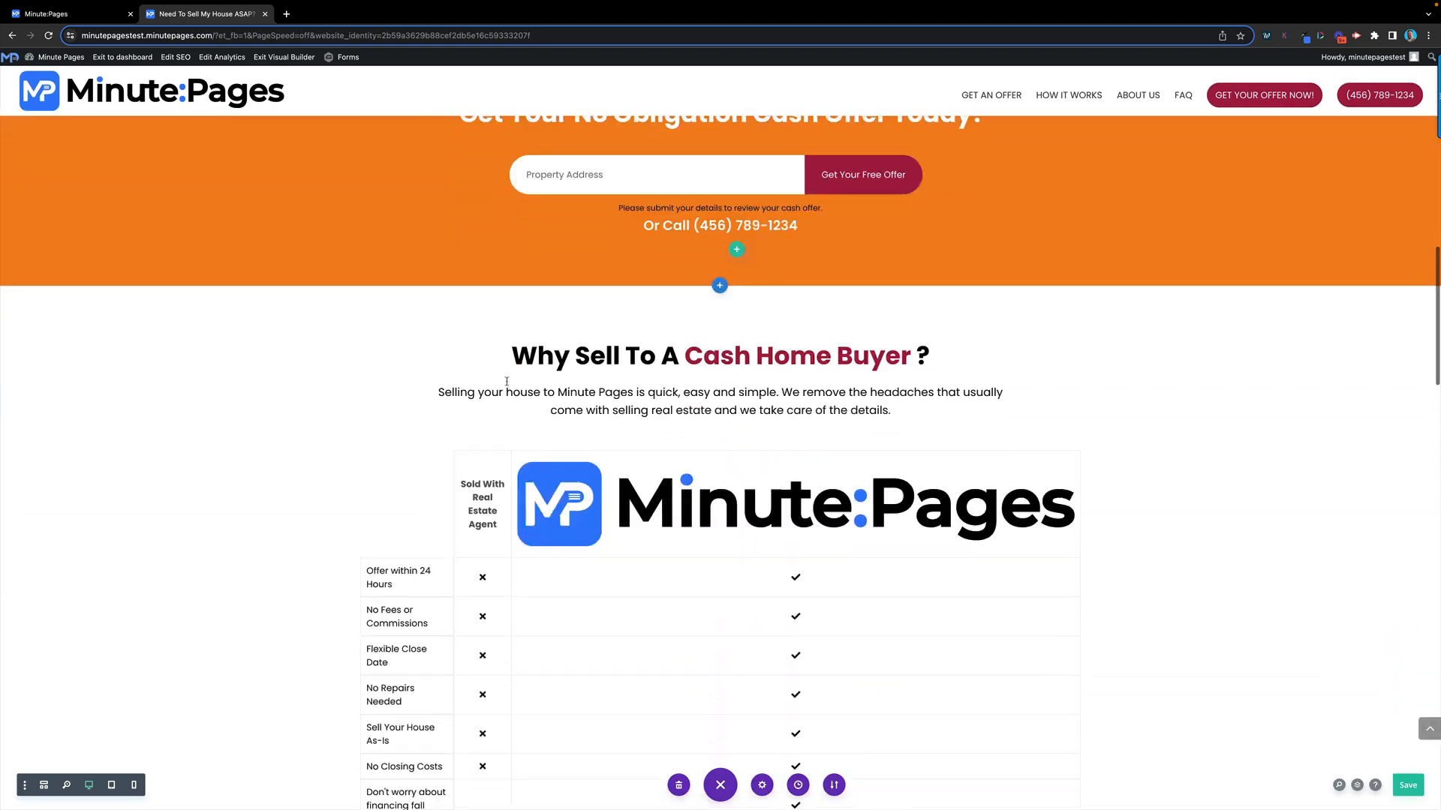
{"action": "scroll", "coordinate": [499, 384], "scroll_direction": "down", "scroll_amount": 12}
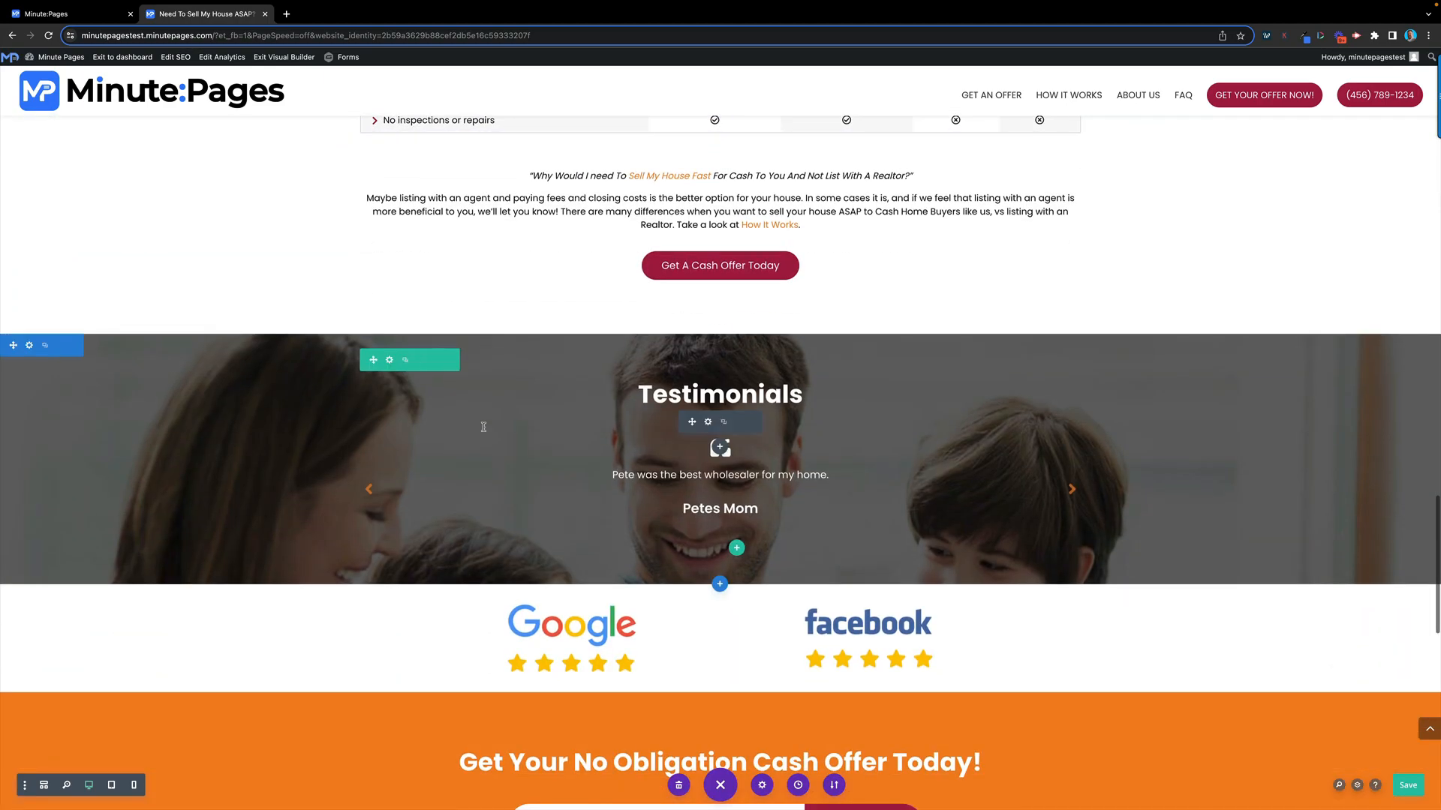
{"action": "scroll", "coordinate": [484, 427], "scroll_direction": "up", "scroll_amount": 20}
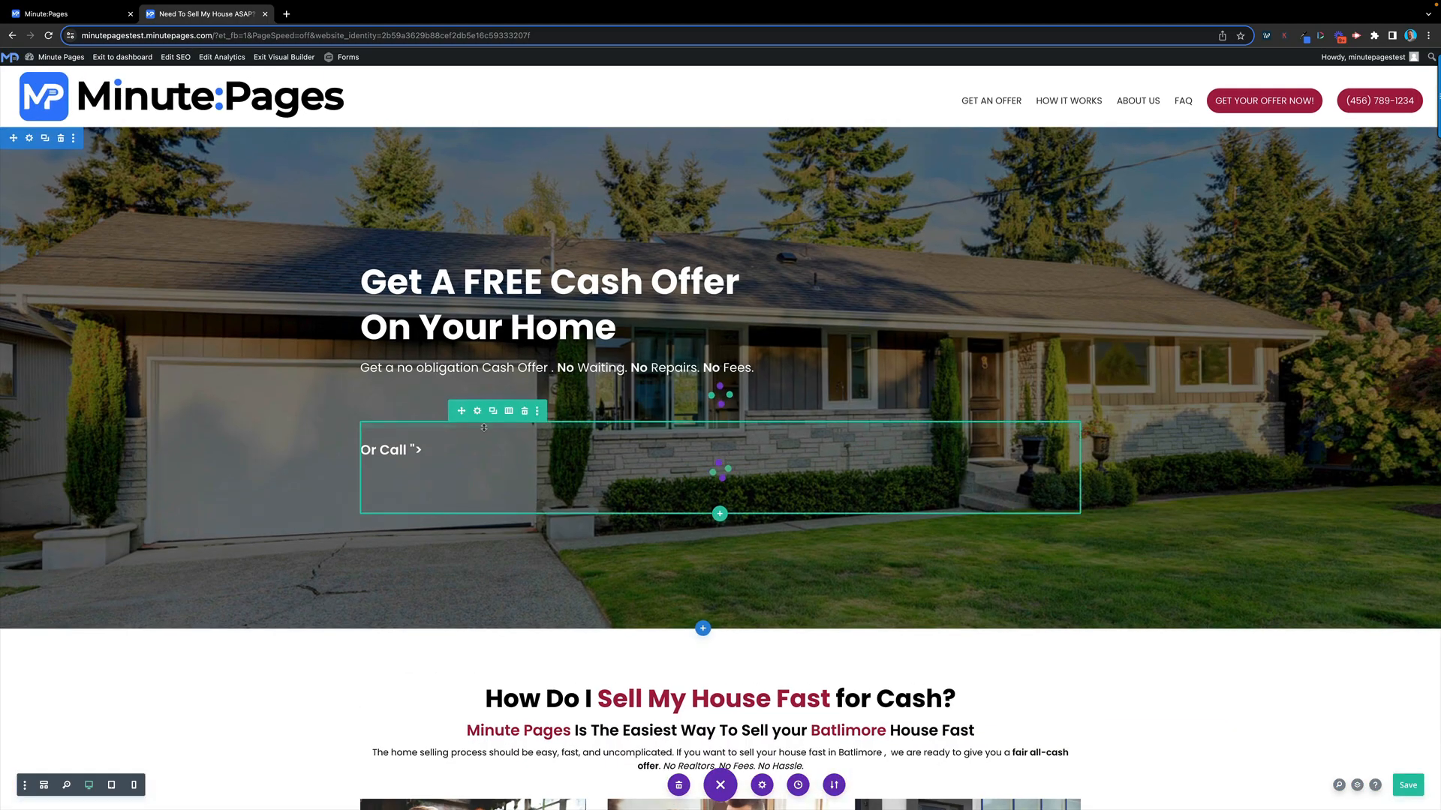
{"action": "scroll", "coordinate": [484, 428], "scroll_direction": "down", "scroll_amount": 20}
{"action": "scroll", "coordinate": [484, 427], "scroll_direction": "down", "scroll_amount": 10}
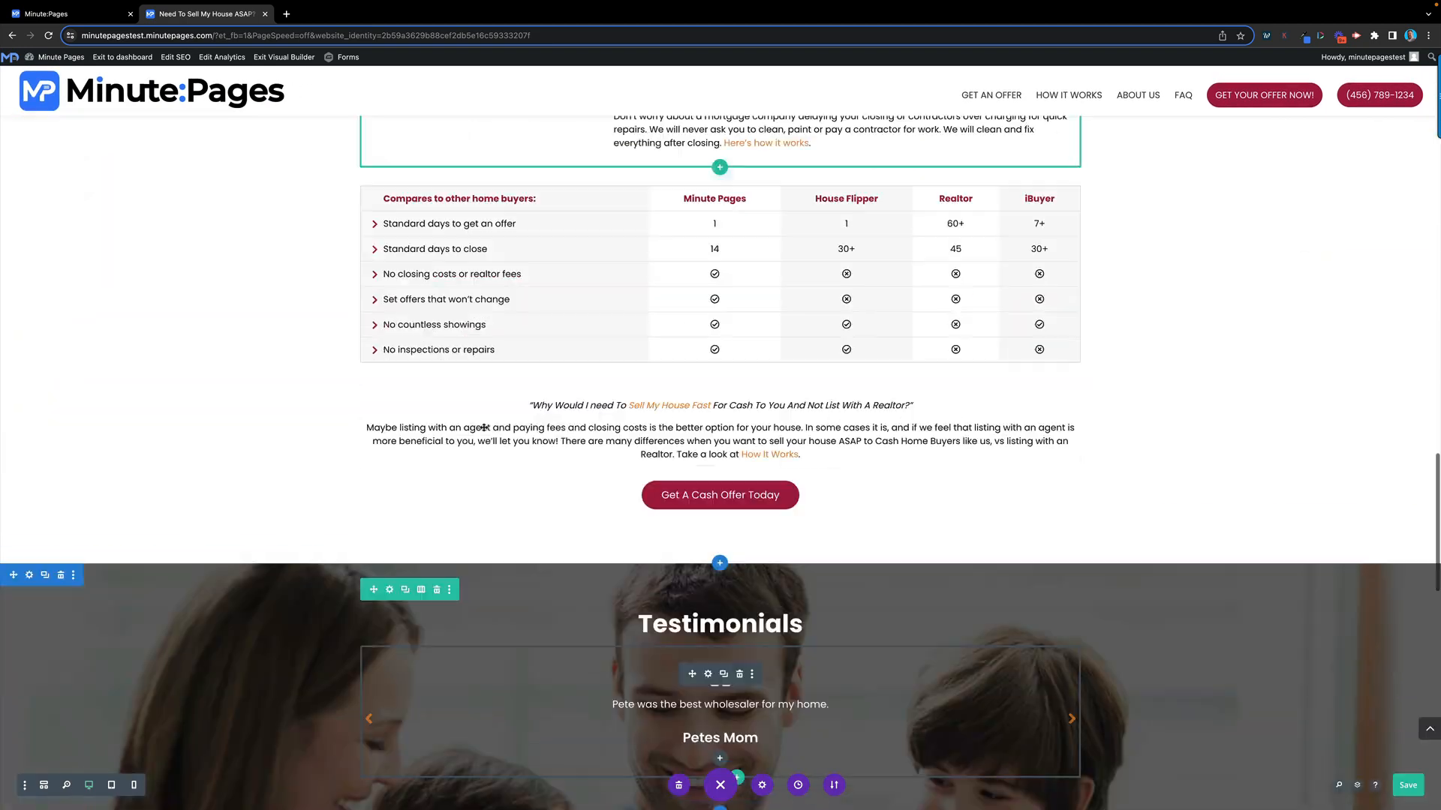
{"action": "scroll", "coordinate": [562, 459], "scroll_direction": "up", "scroll_amount": 5}
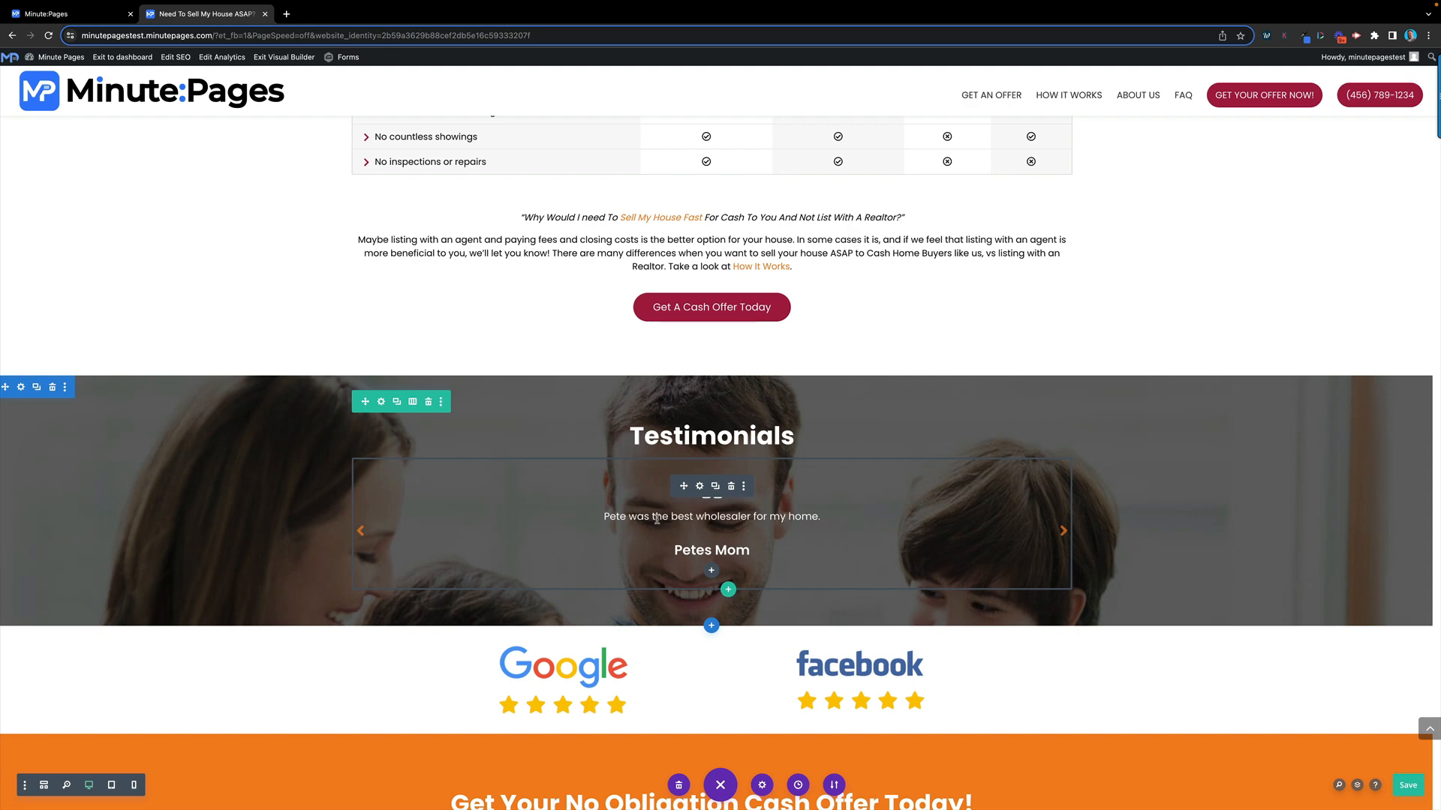
{"action": "left_click", "coordinate": [1061, 533]}
{"action": "scroll", "coordinate": [680, 472], "scroll_direction": "up", "scroll_amount": 20}
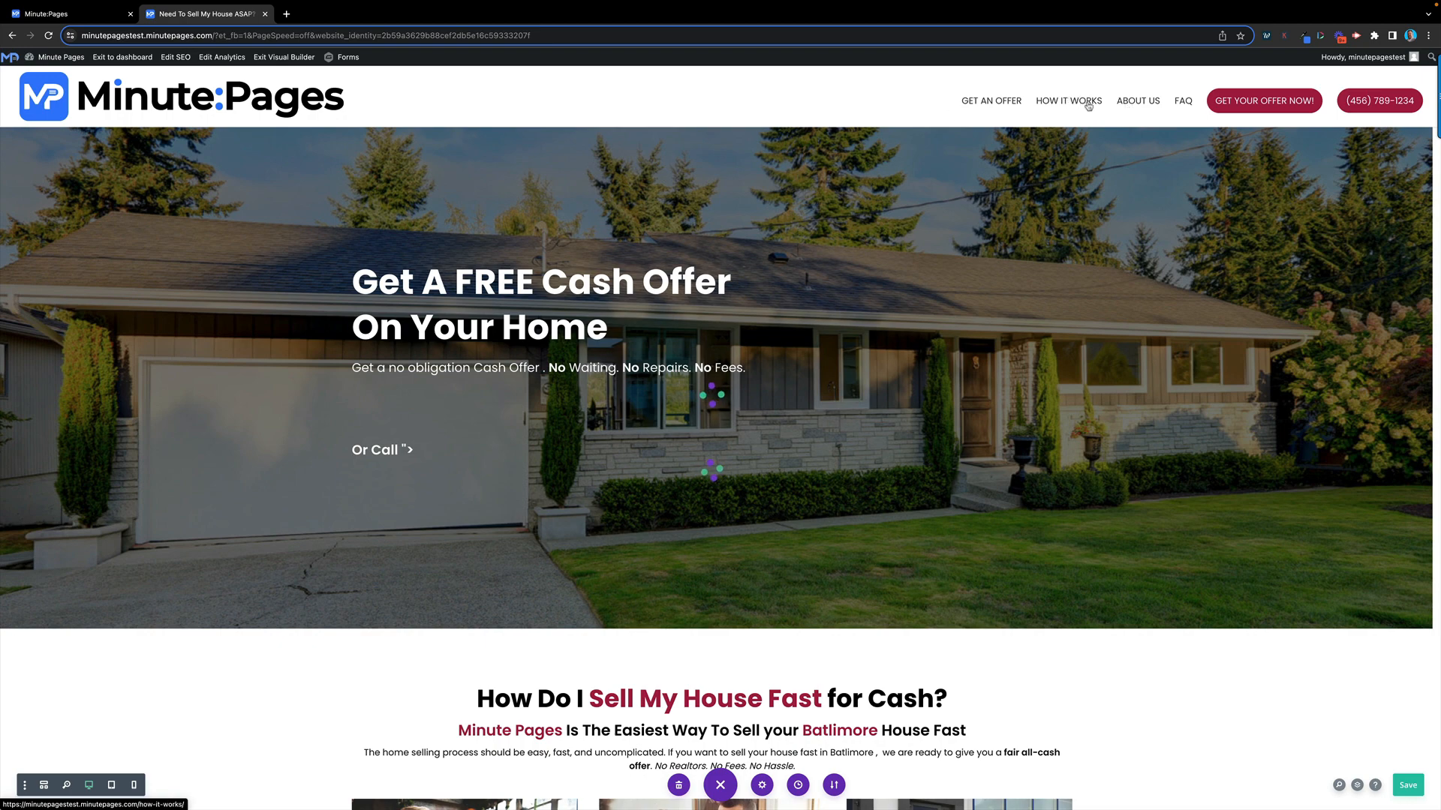
Exit the builder with Discard & Exit, then go to the How It Works page
{"action": "left_click", "coordinate": [286, 62]}
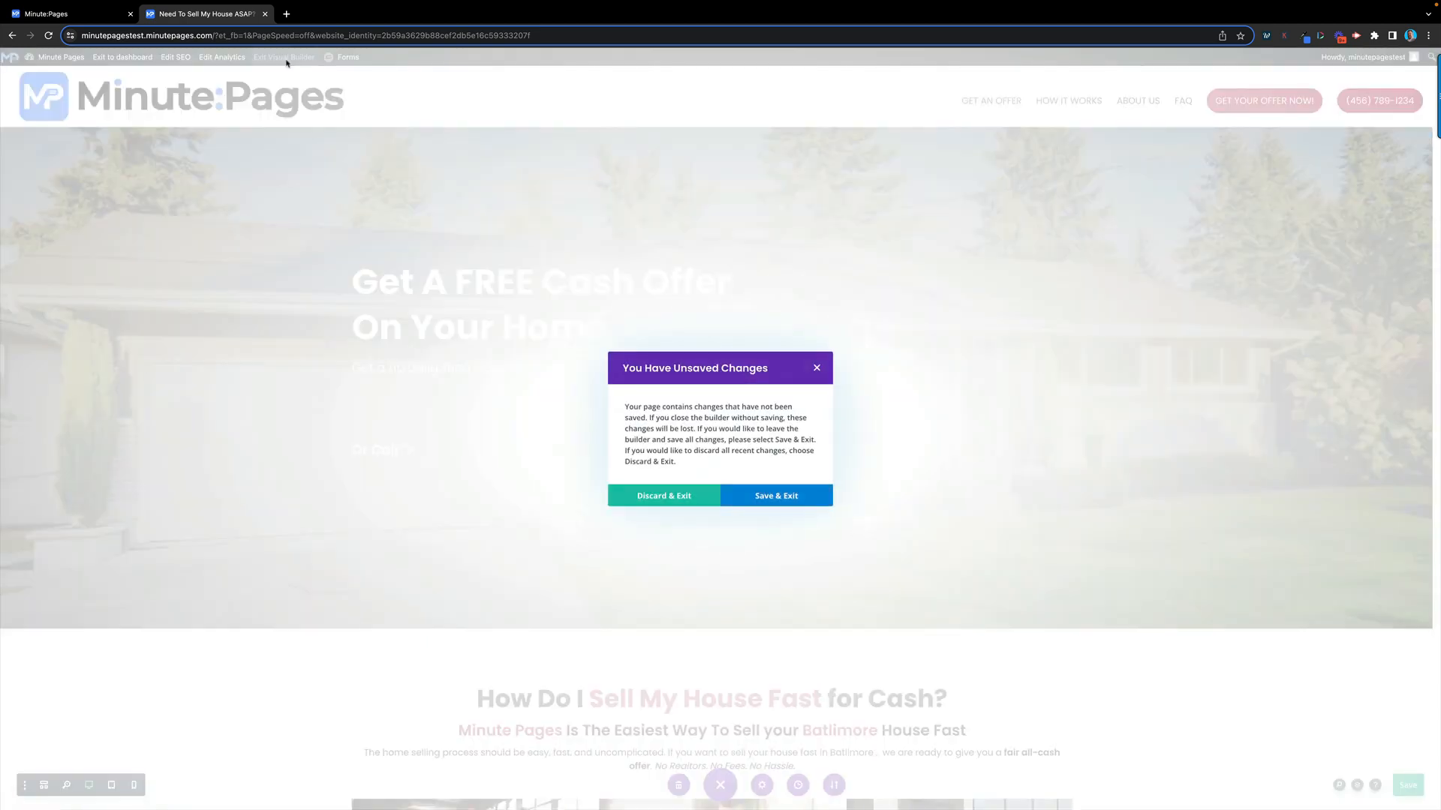
{"action": "left_click", "coordinate": [697, 500]}
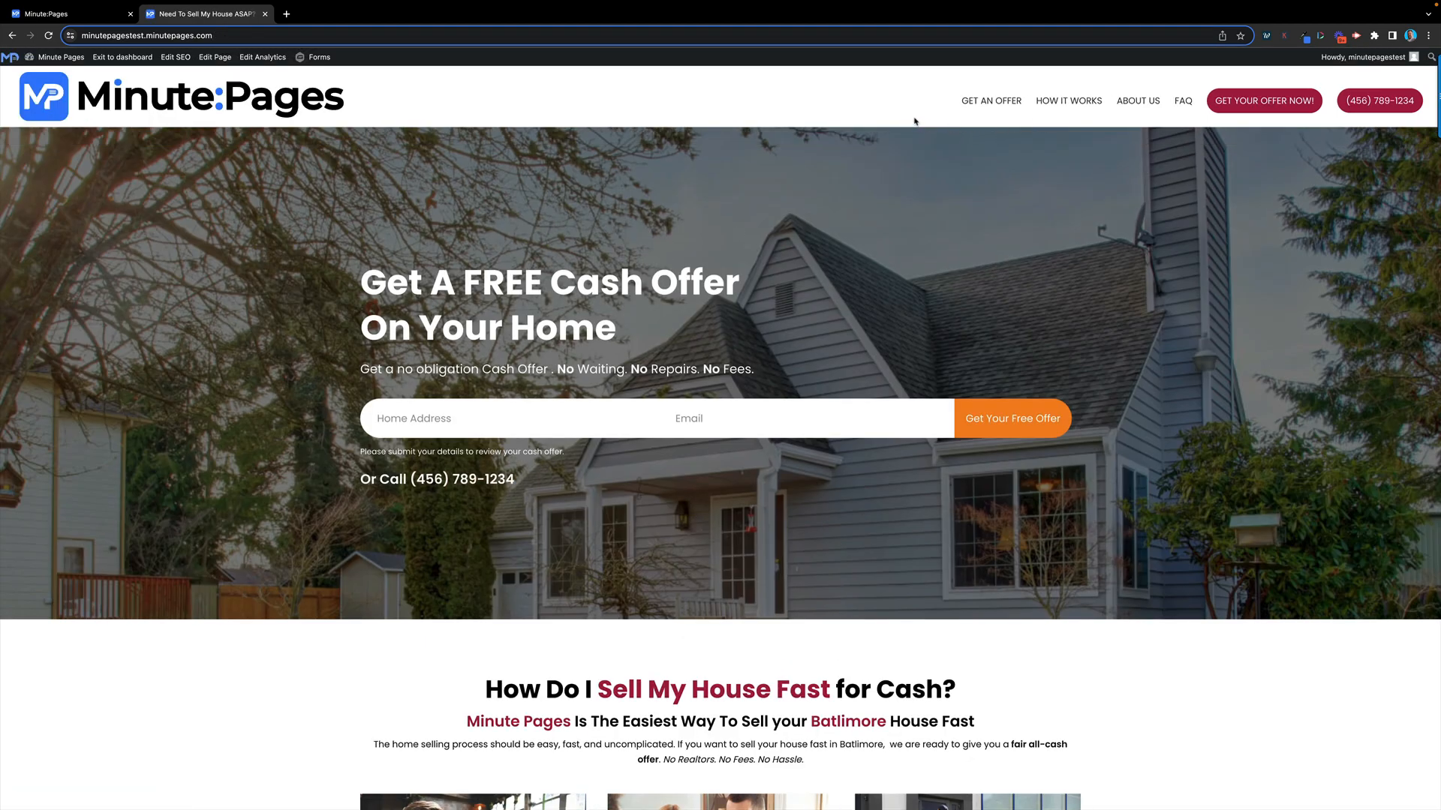
{"action": "left_click", "coordinate": [1071, 103]}
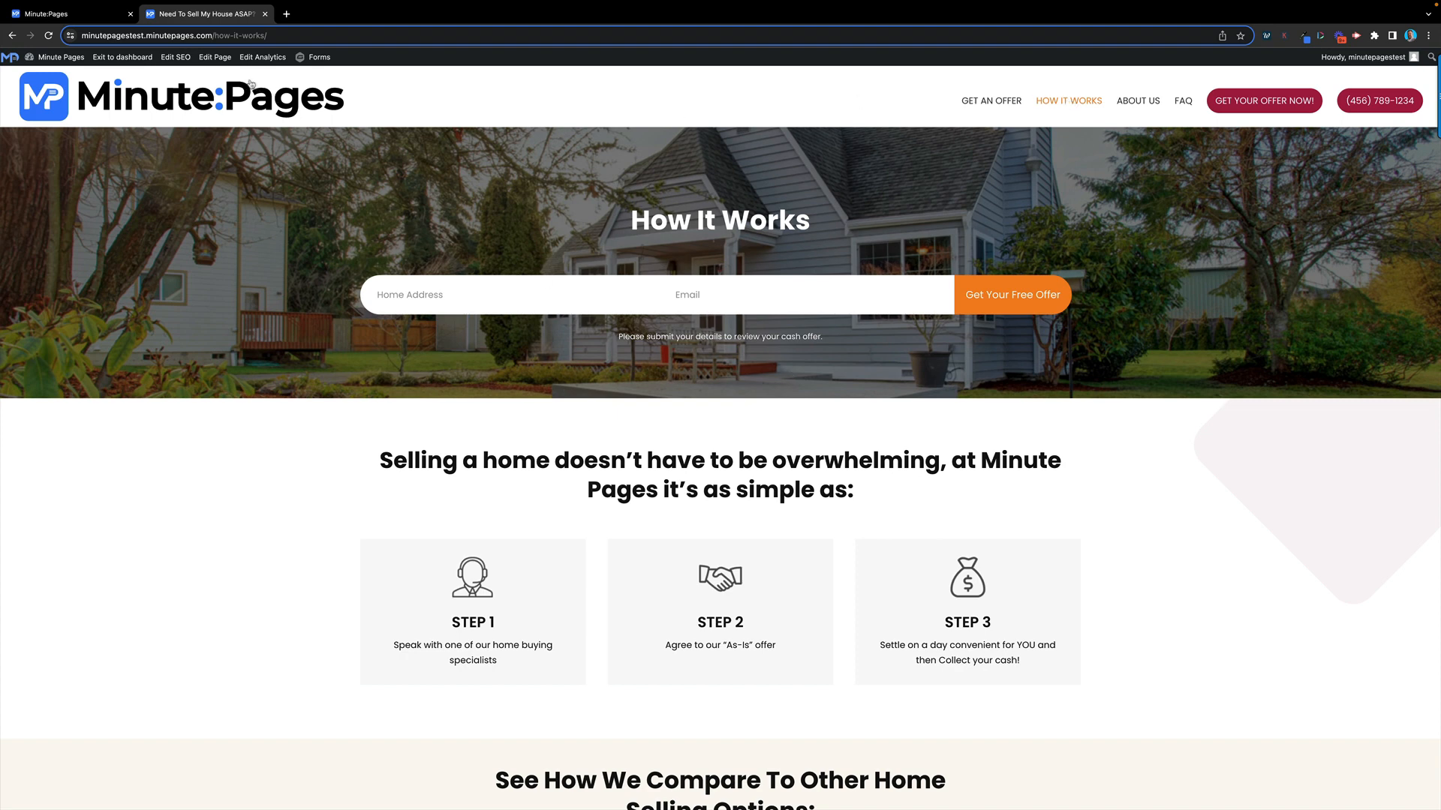
Open How It Works in the visual builder via Edit Page and scroll through its sections
{"action": "left_click", "coordinate": [215, 61]}
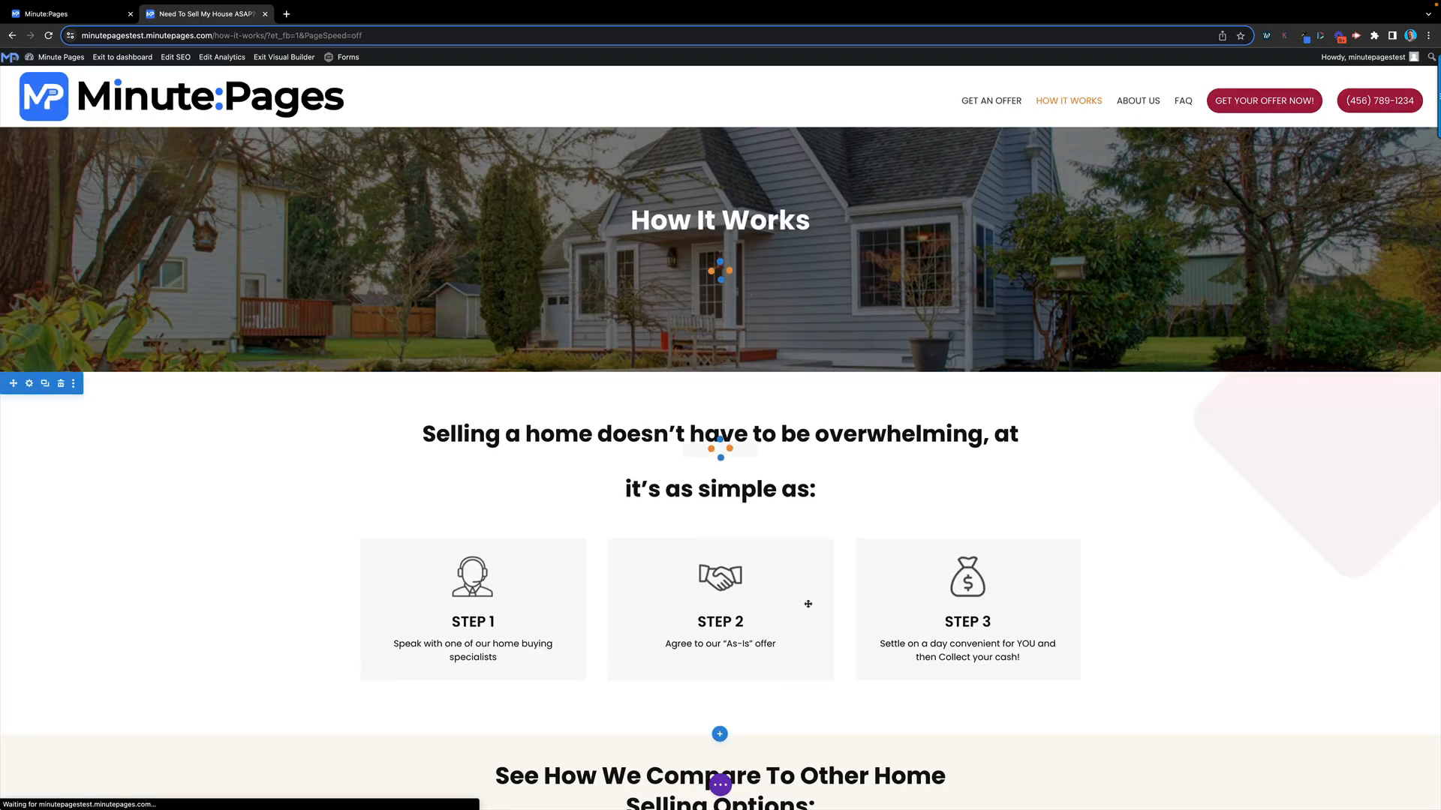
{"action": "scroll", "coordinate": [814, 559], "scroll_direction": "down", "scroll_amount": 4}
{"action": "scroll", "coordinate": [814, 559], "scroll_direction": "down", "scroll_amount": 4}
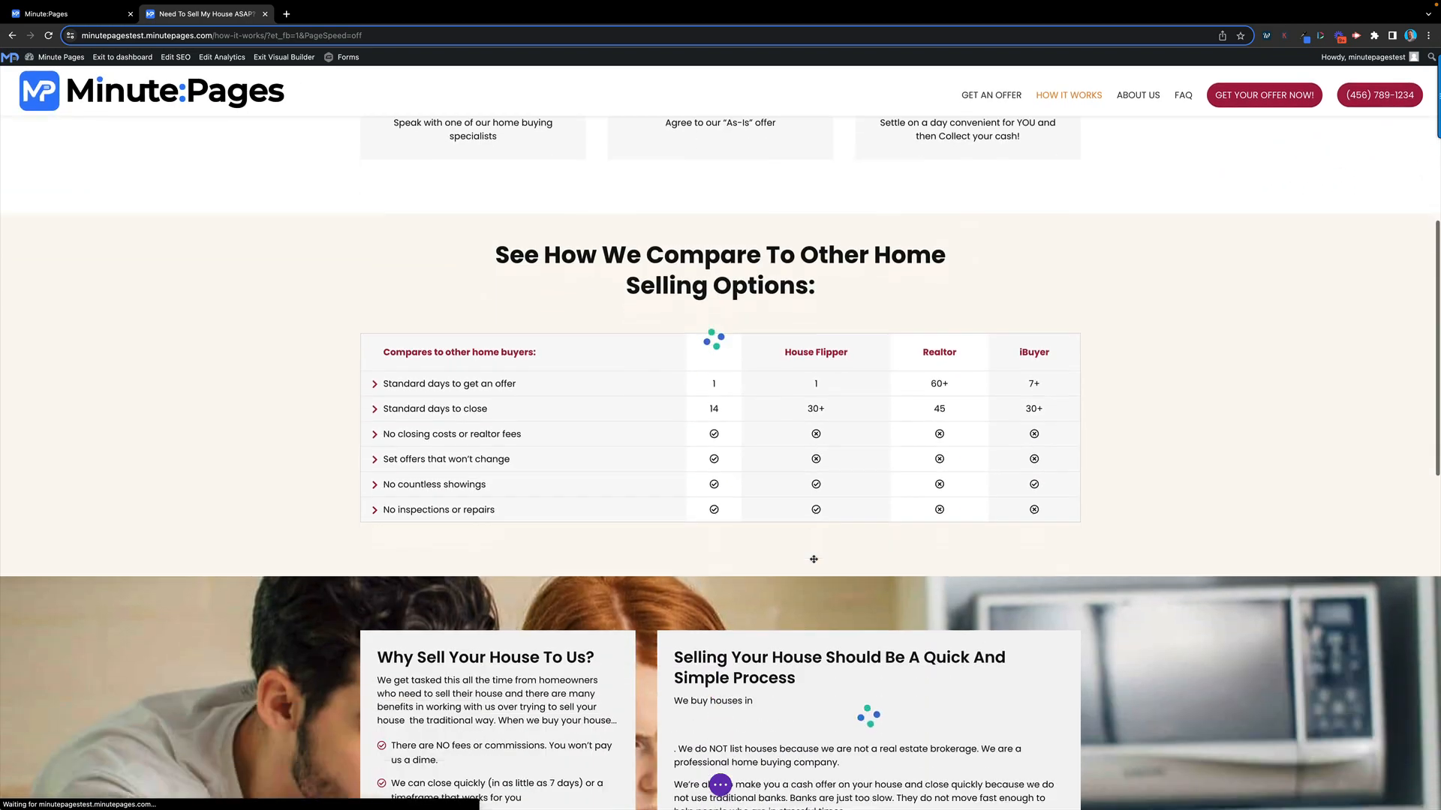
{"action": "scroll", "coordinate": [814, 559], "scroll_direction": "down", "scroll_amount": 3}
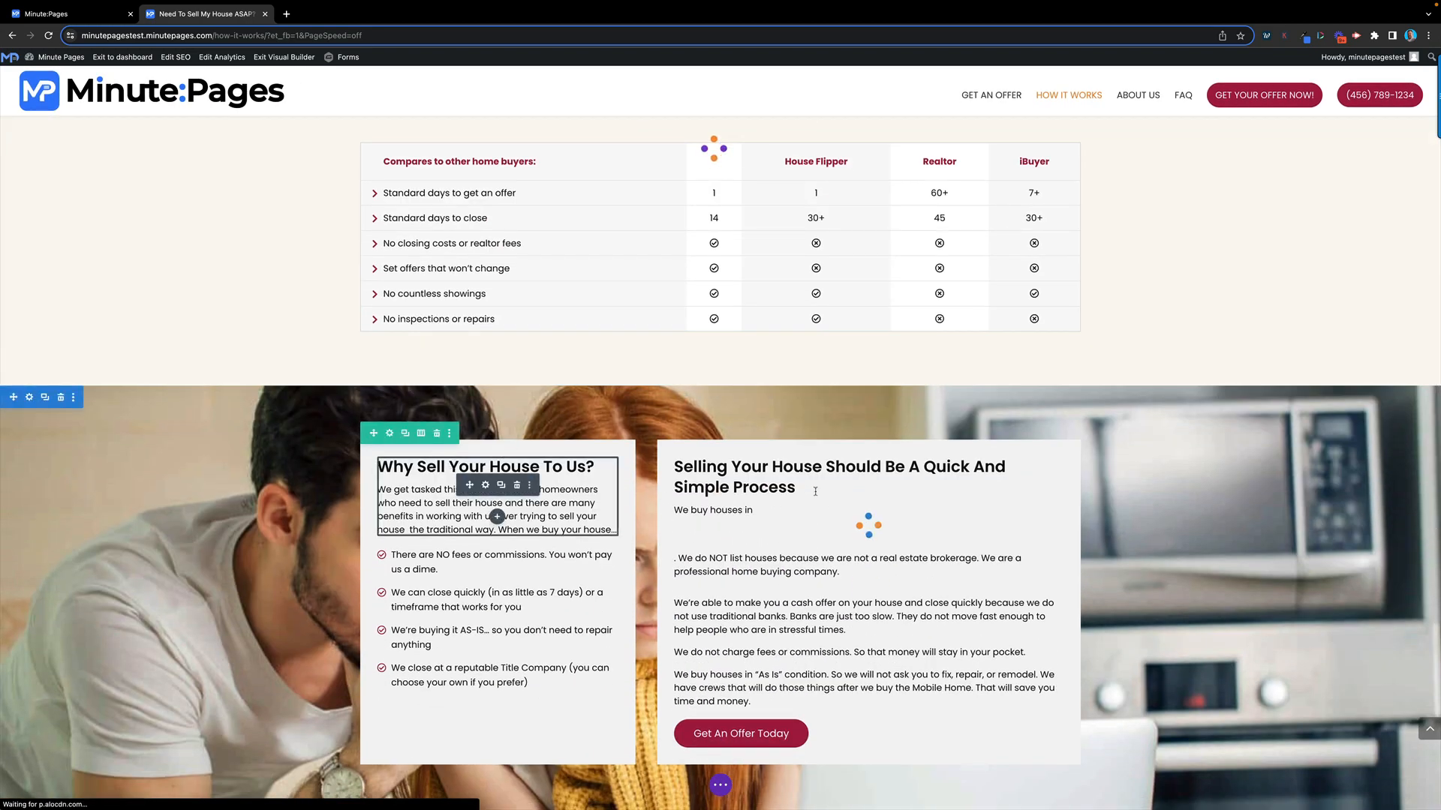
{"action": "scroll", "coordinate": [833, 494], "scroll_direction": "down", "scroll_amount": 10}
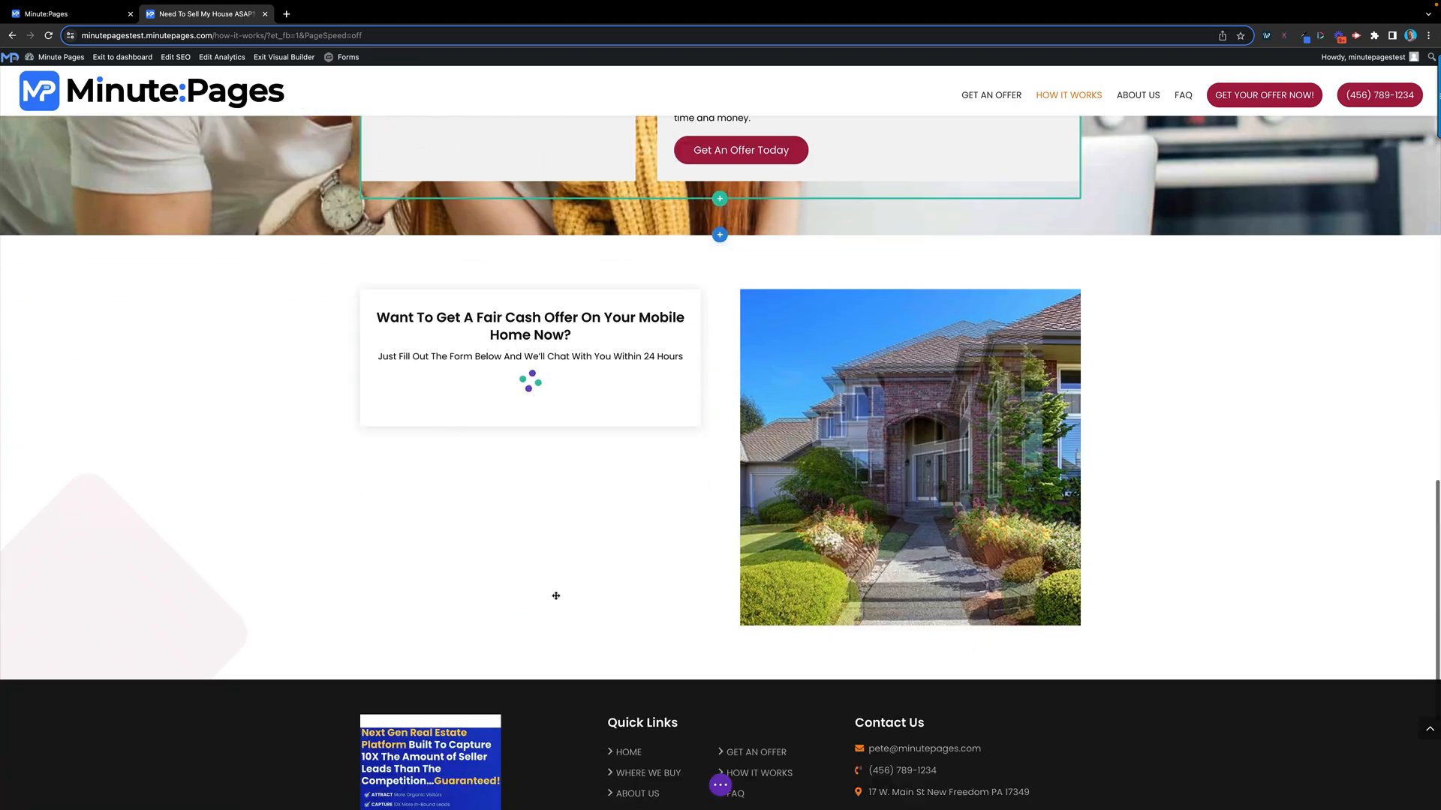
{"action": "scroll", "coordinate": [690, 527], "scroll_direction": "up", "scroll_amount": 20}
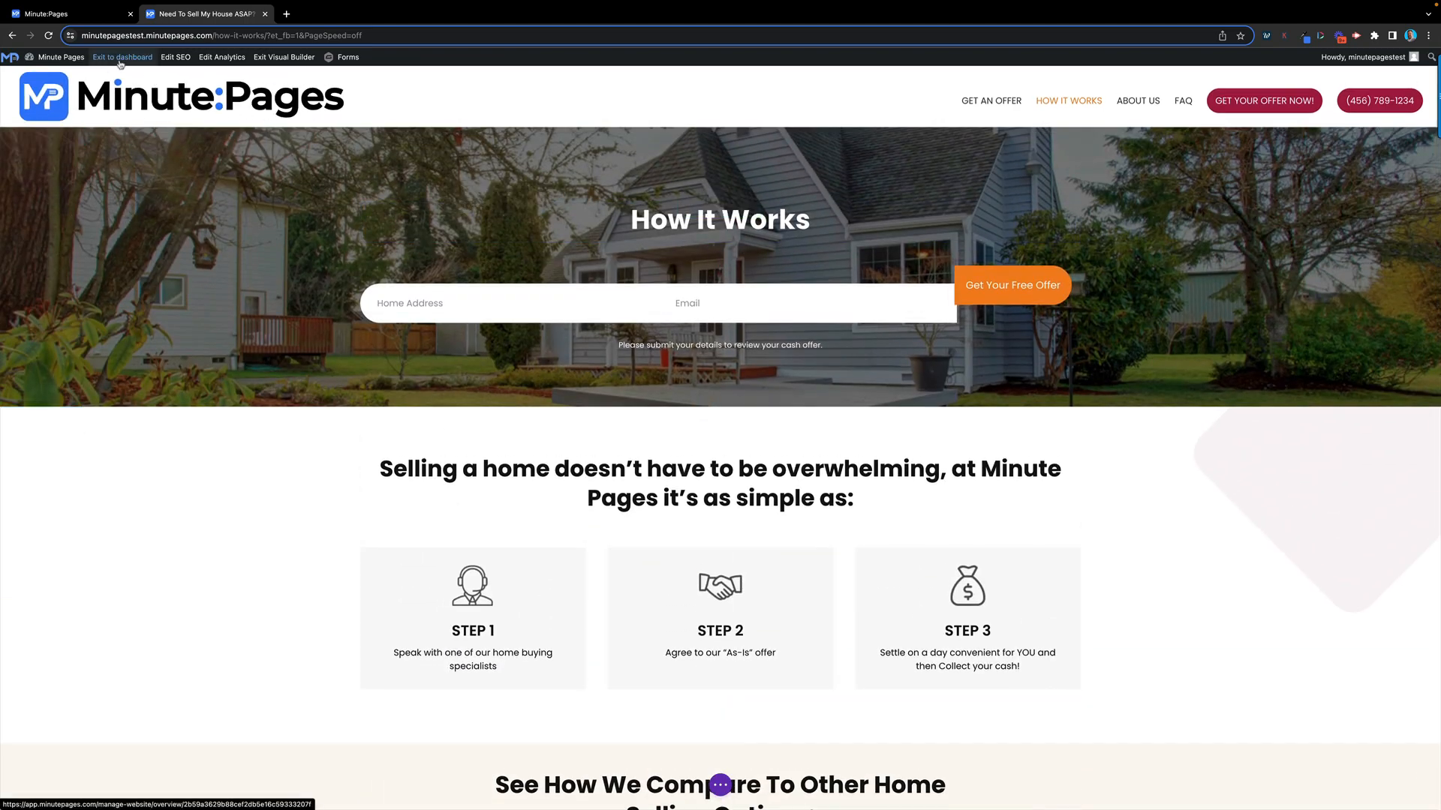
{"action": "left_click", "coordinate": [137, 63]}
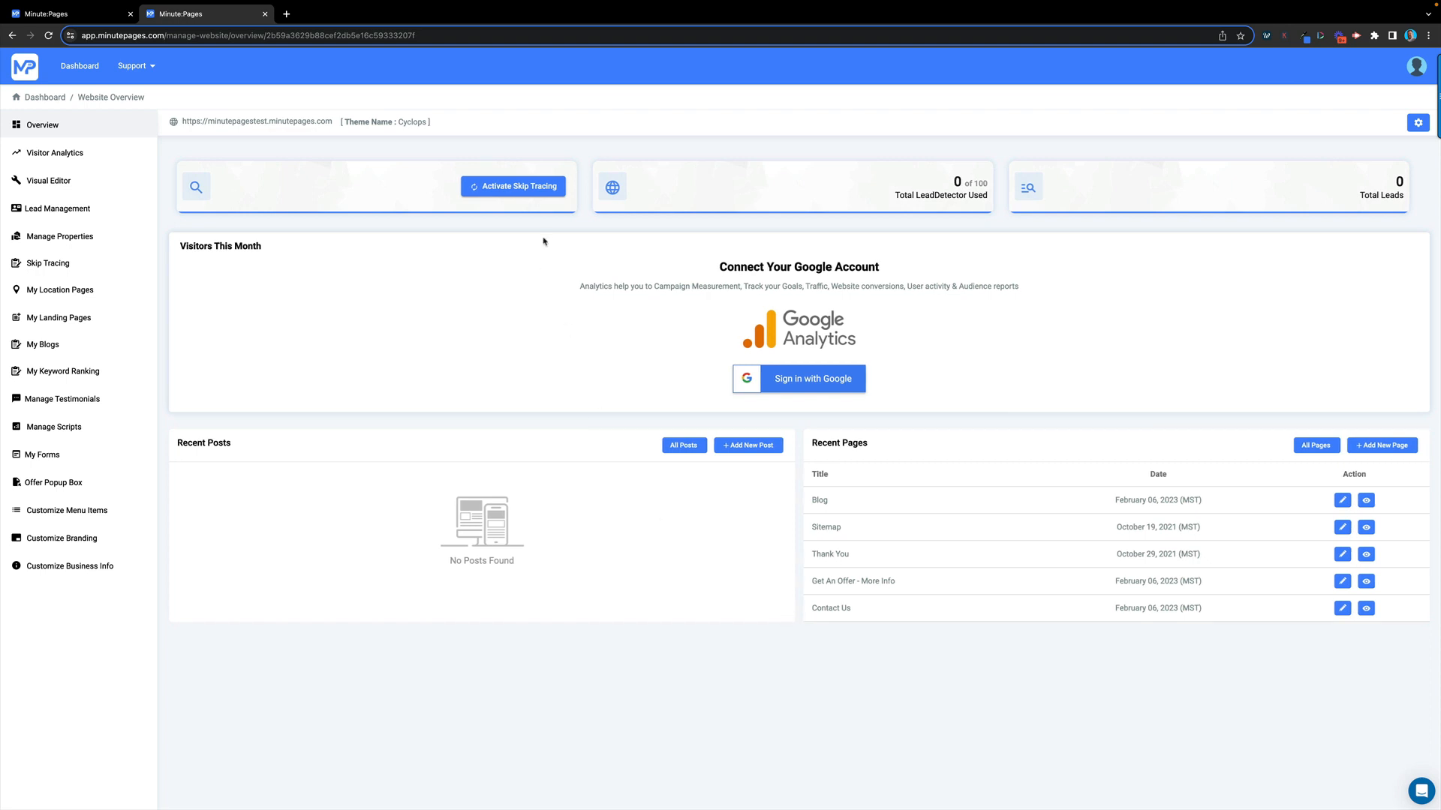
Return from the Website Overview to the main MinutePages dashboard via the Dashboard breadcrumb
{"action": "left_click", "coordinate": [143, 67]}
{"action": "left_click", "coordinate": [34, 98]}
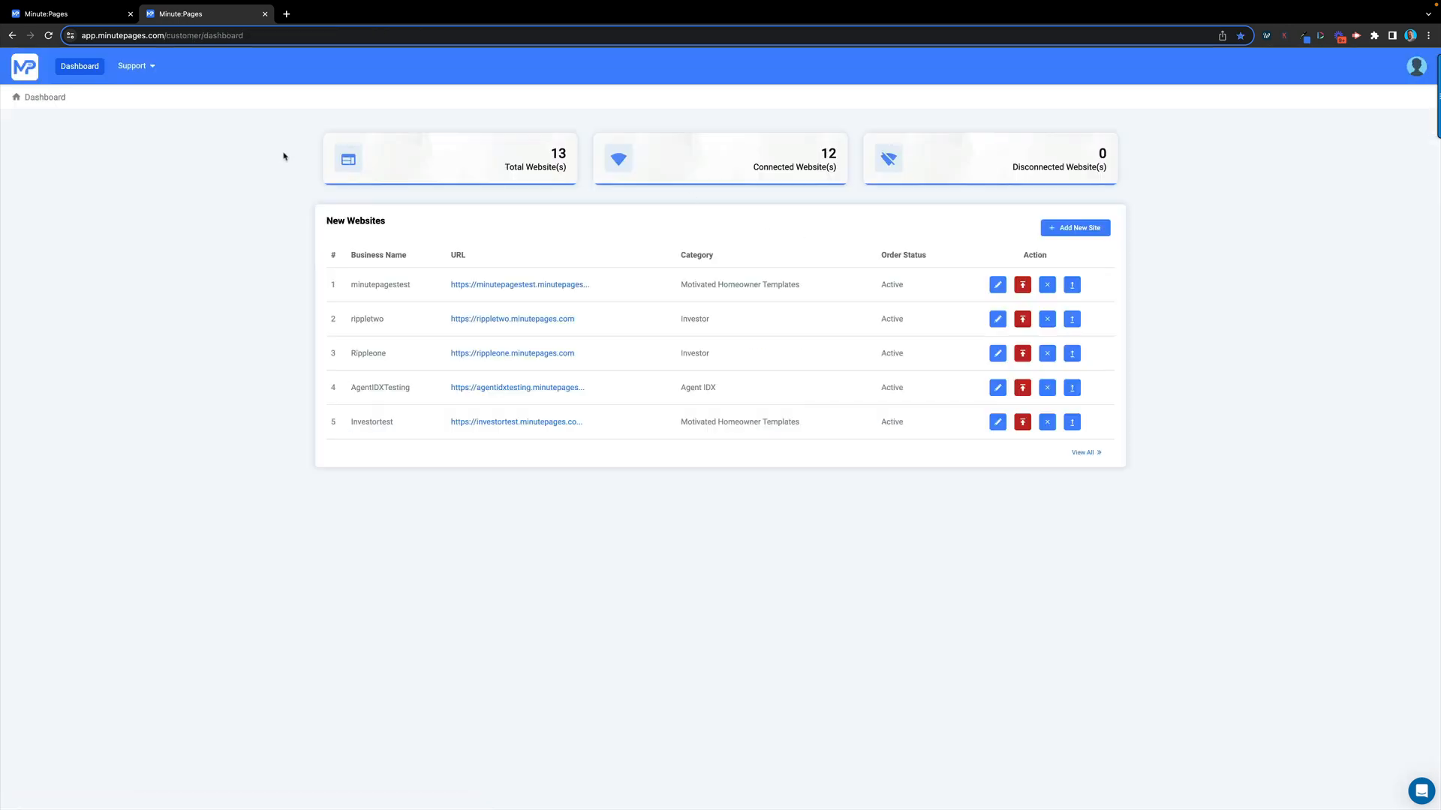
{"action": "left_click", "coordinate": [148, 71]}
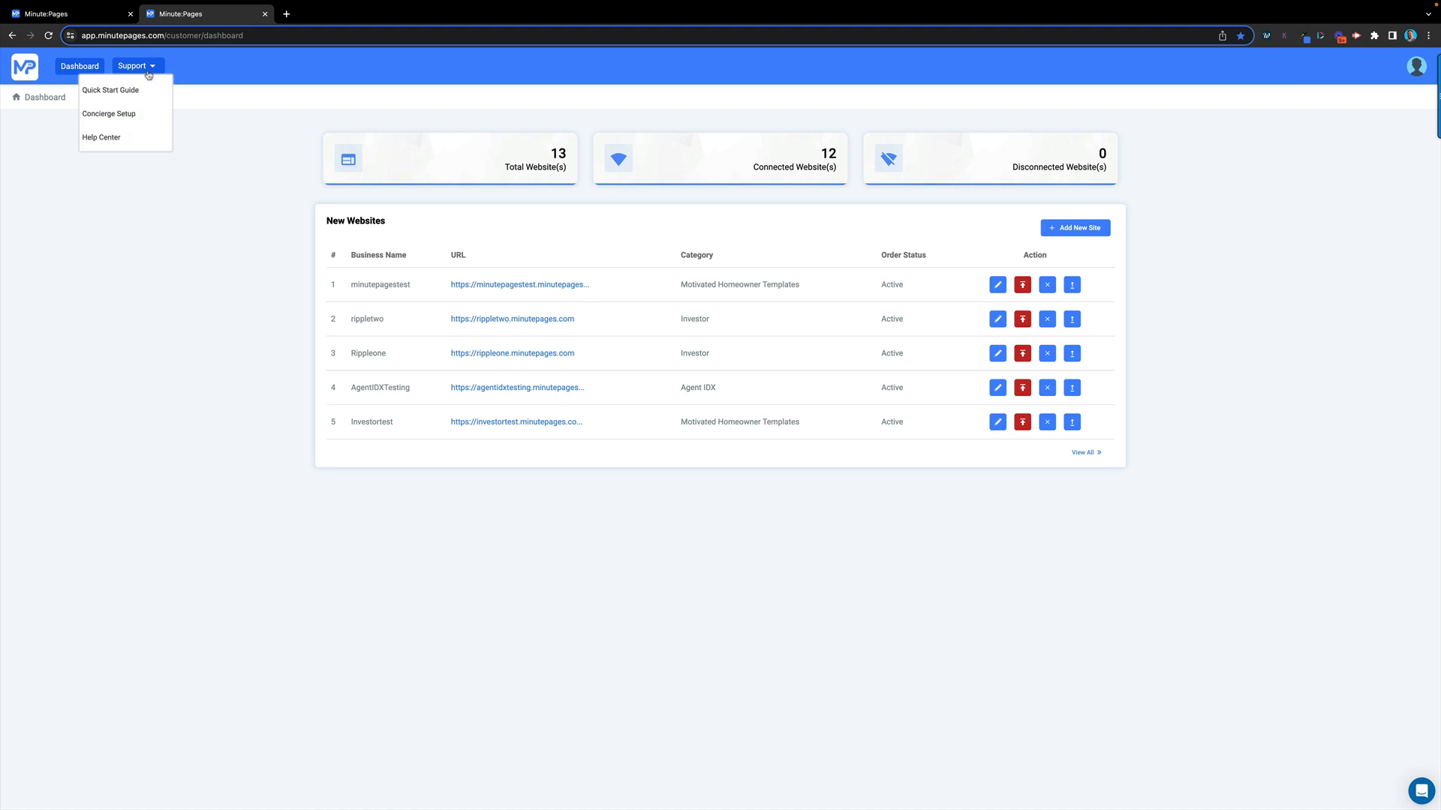
{"action": "left_click", "coordinate": [121, 119]}
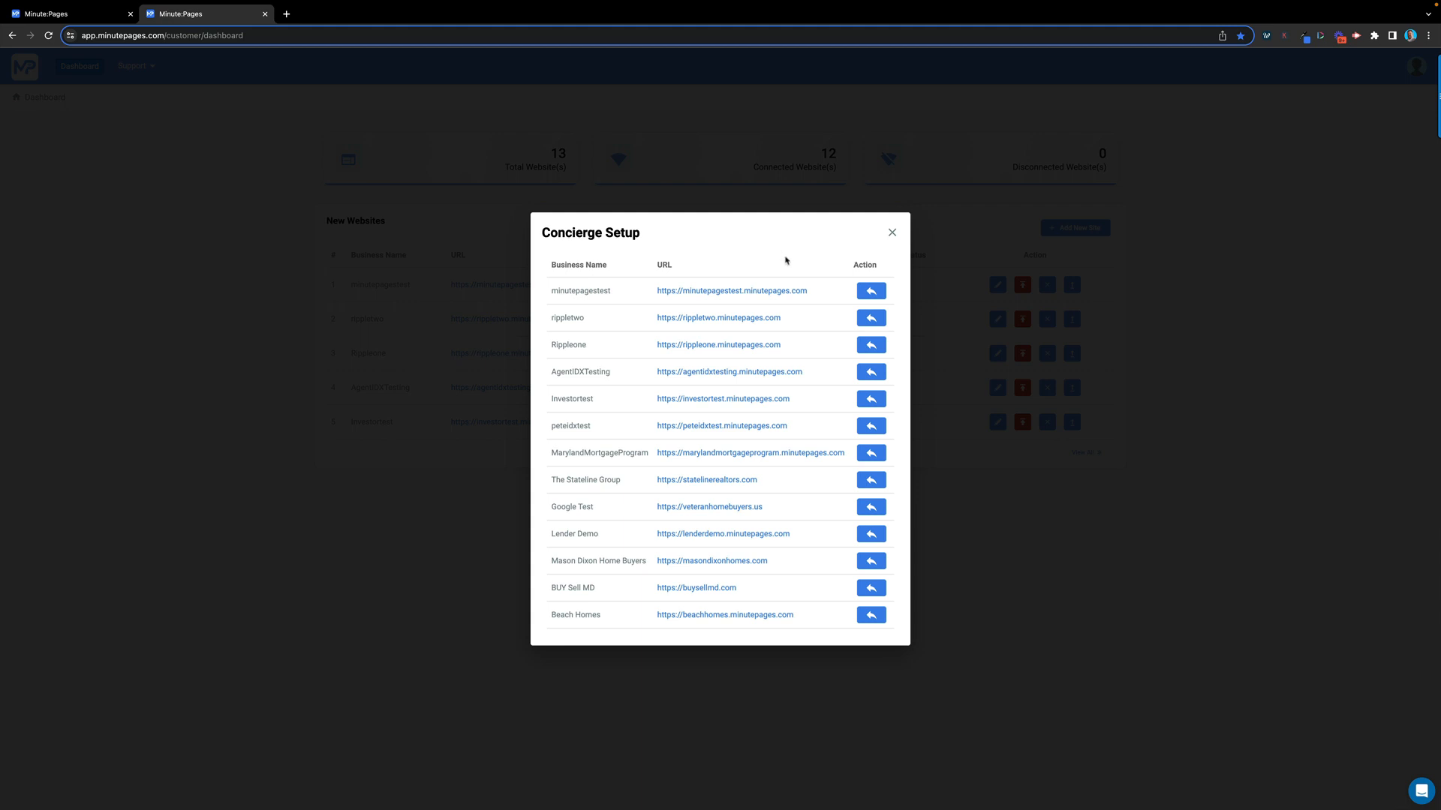
{"action": "left_click", "coordinate": [892, 233]}
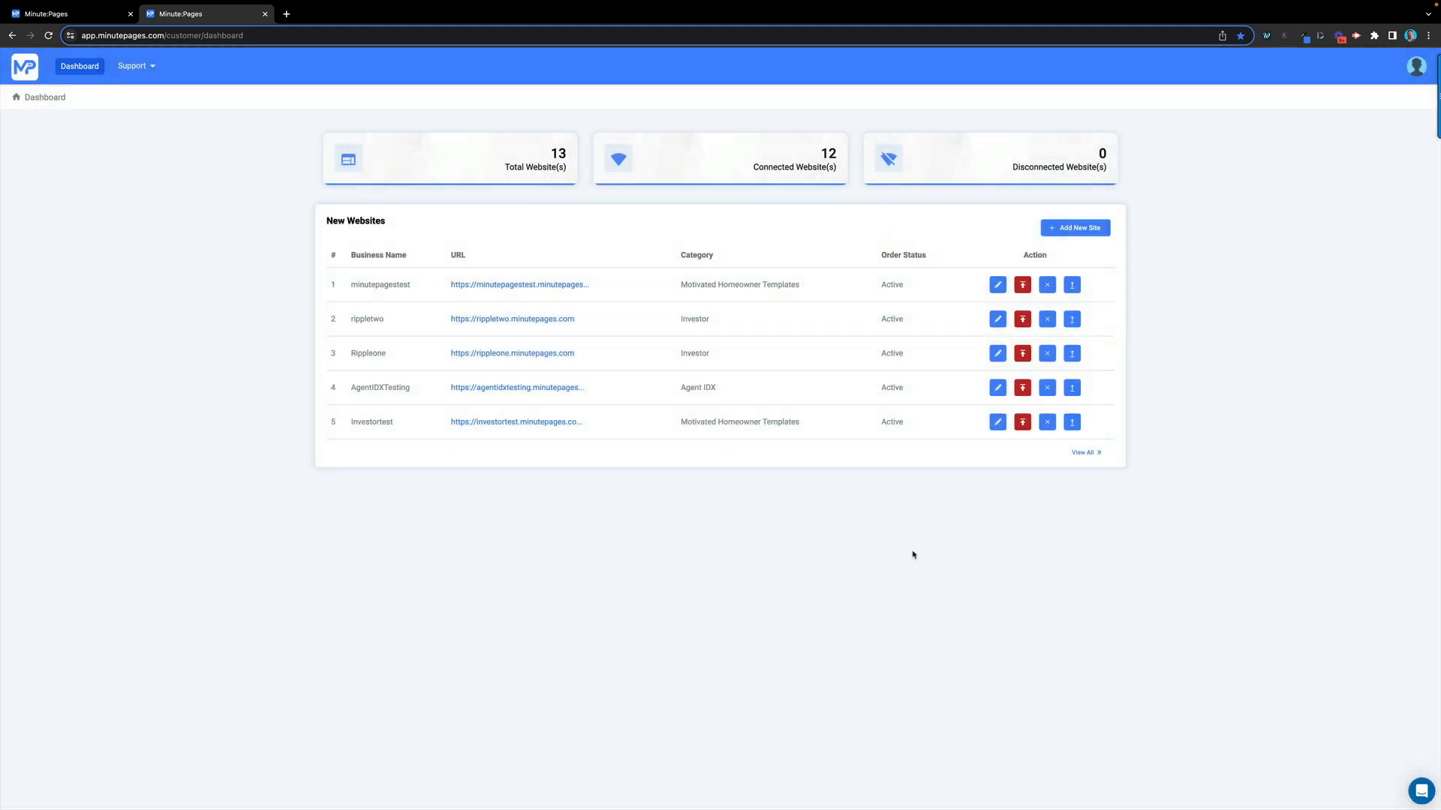
Open the Intercom support chat, start a new message, then return to the chat home
{"action": "left_click", "coordinate": [1420, 791]}
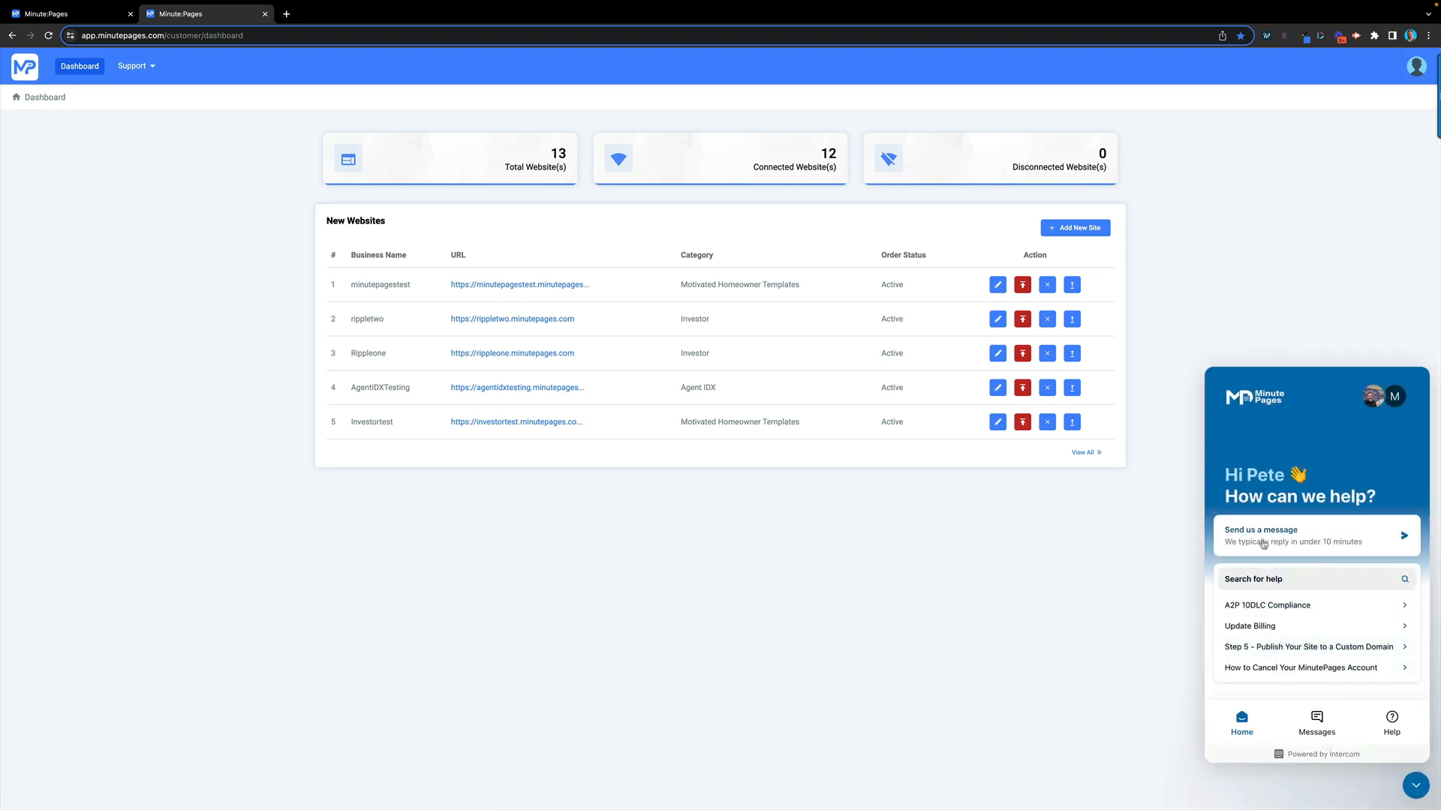
{"action": "left_click", "coordinate": [1264, 538]}
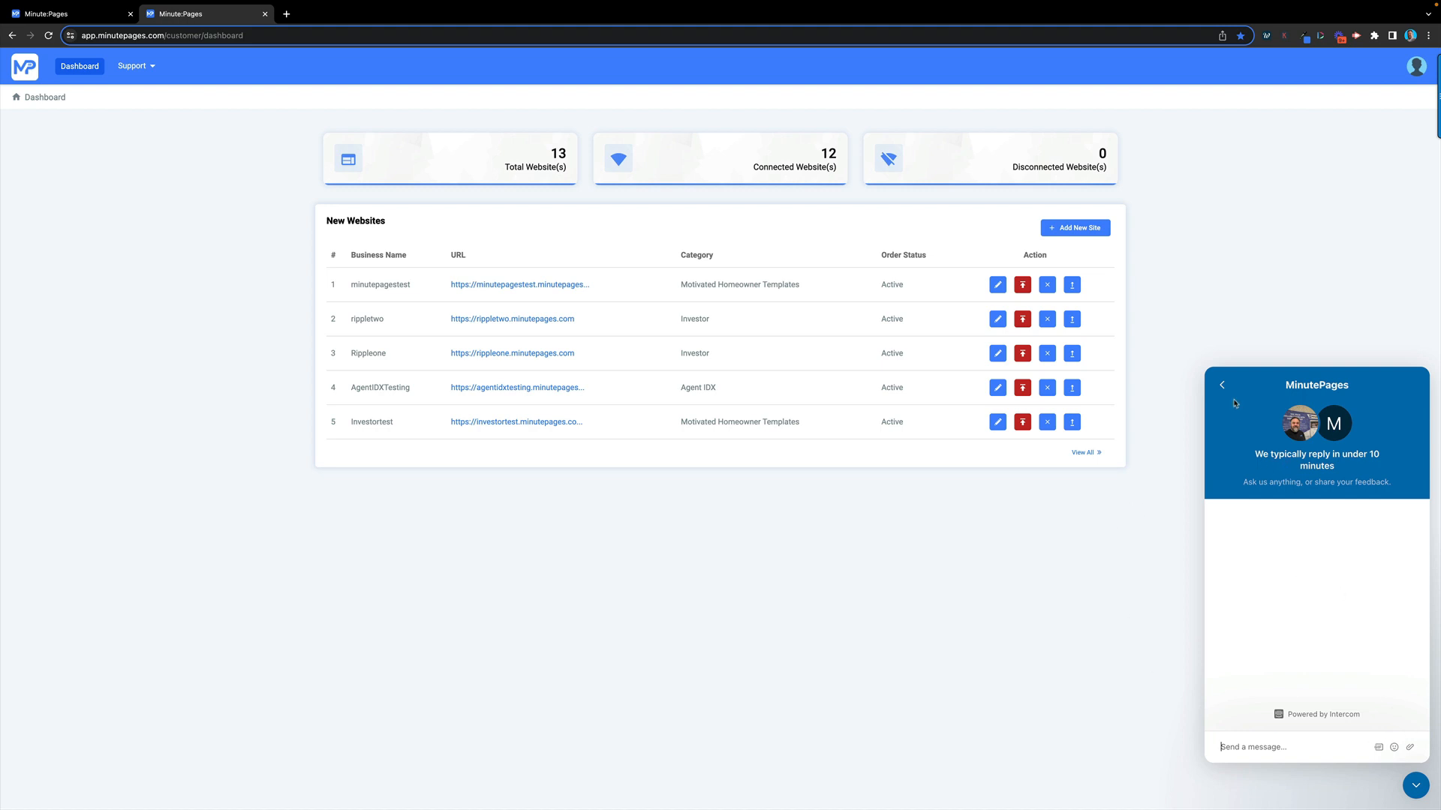
{"action": "left_click", "coordinate": [1221, 385]}
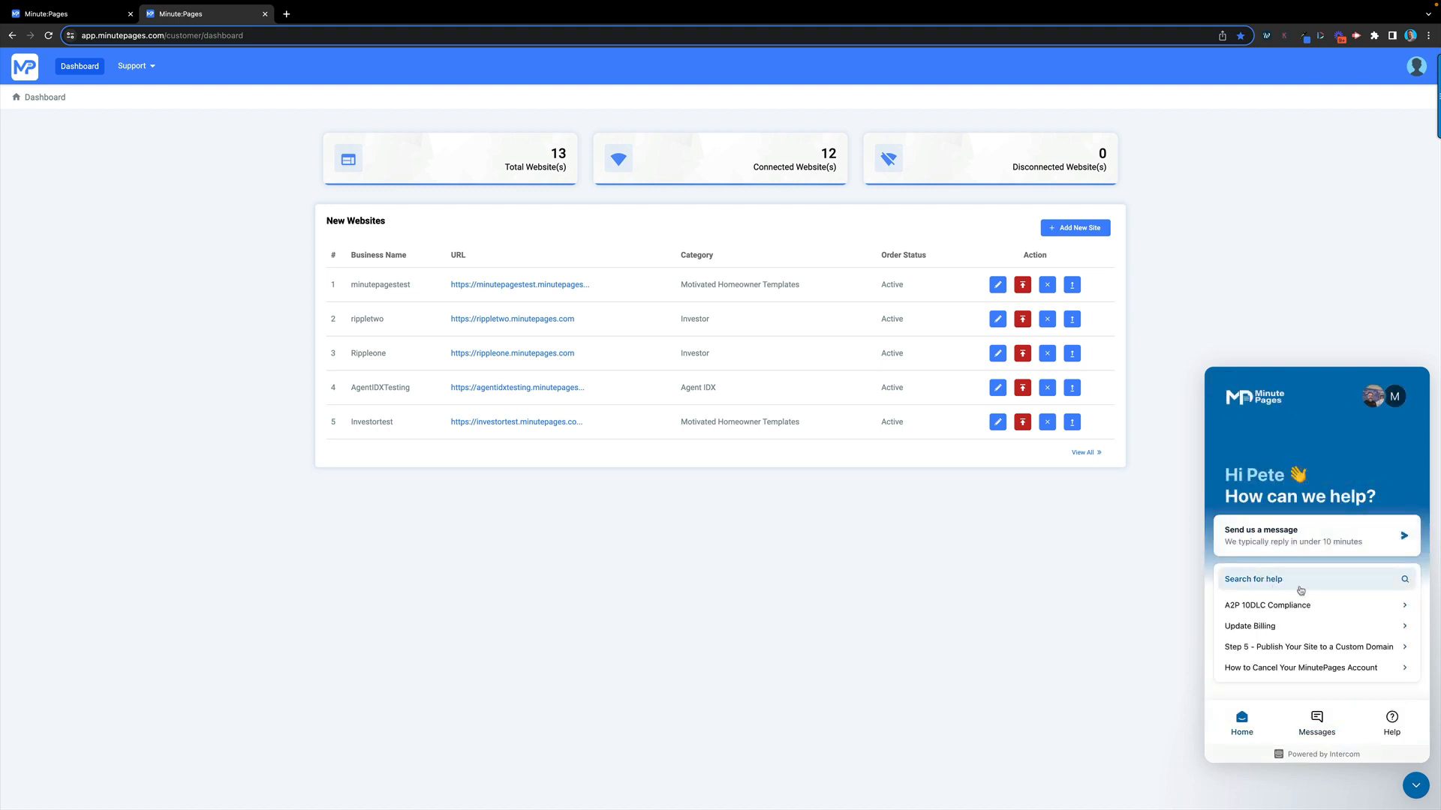